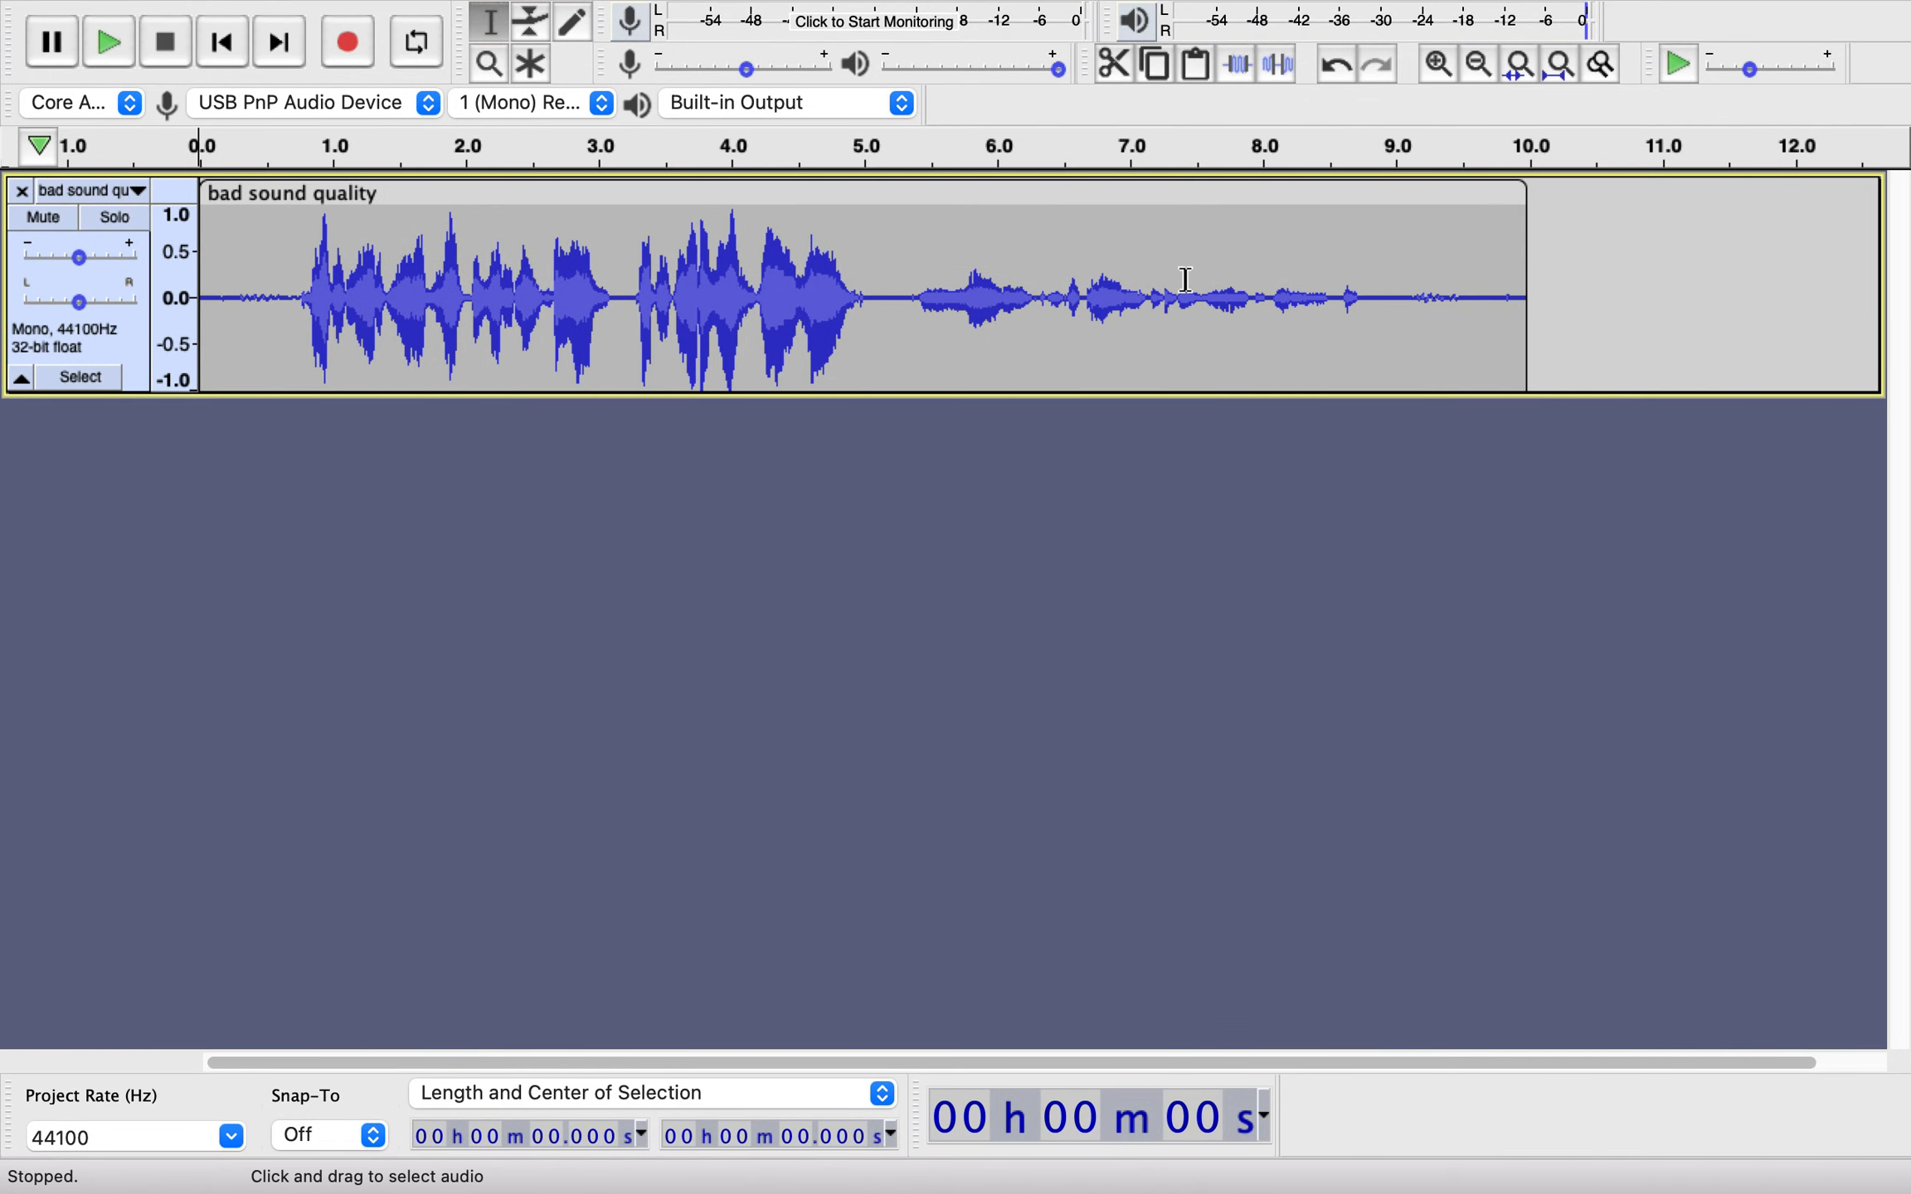
# Select the quiet gap from about 5.0 to 5.4 s and play it to hear the background noise.
pyautogui.click(1436, 65)
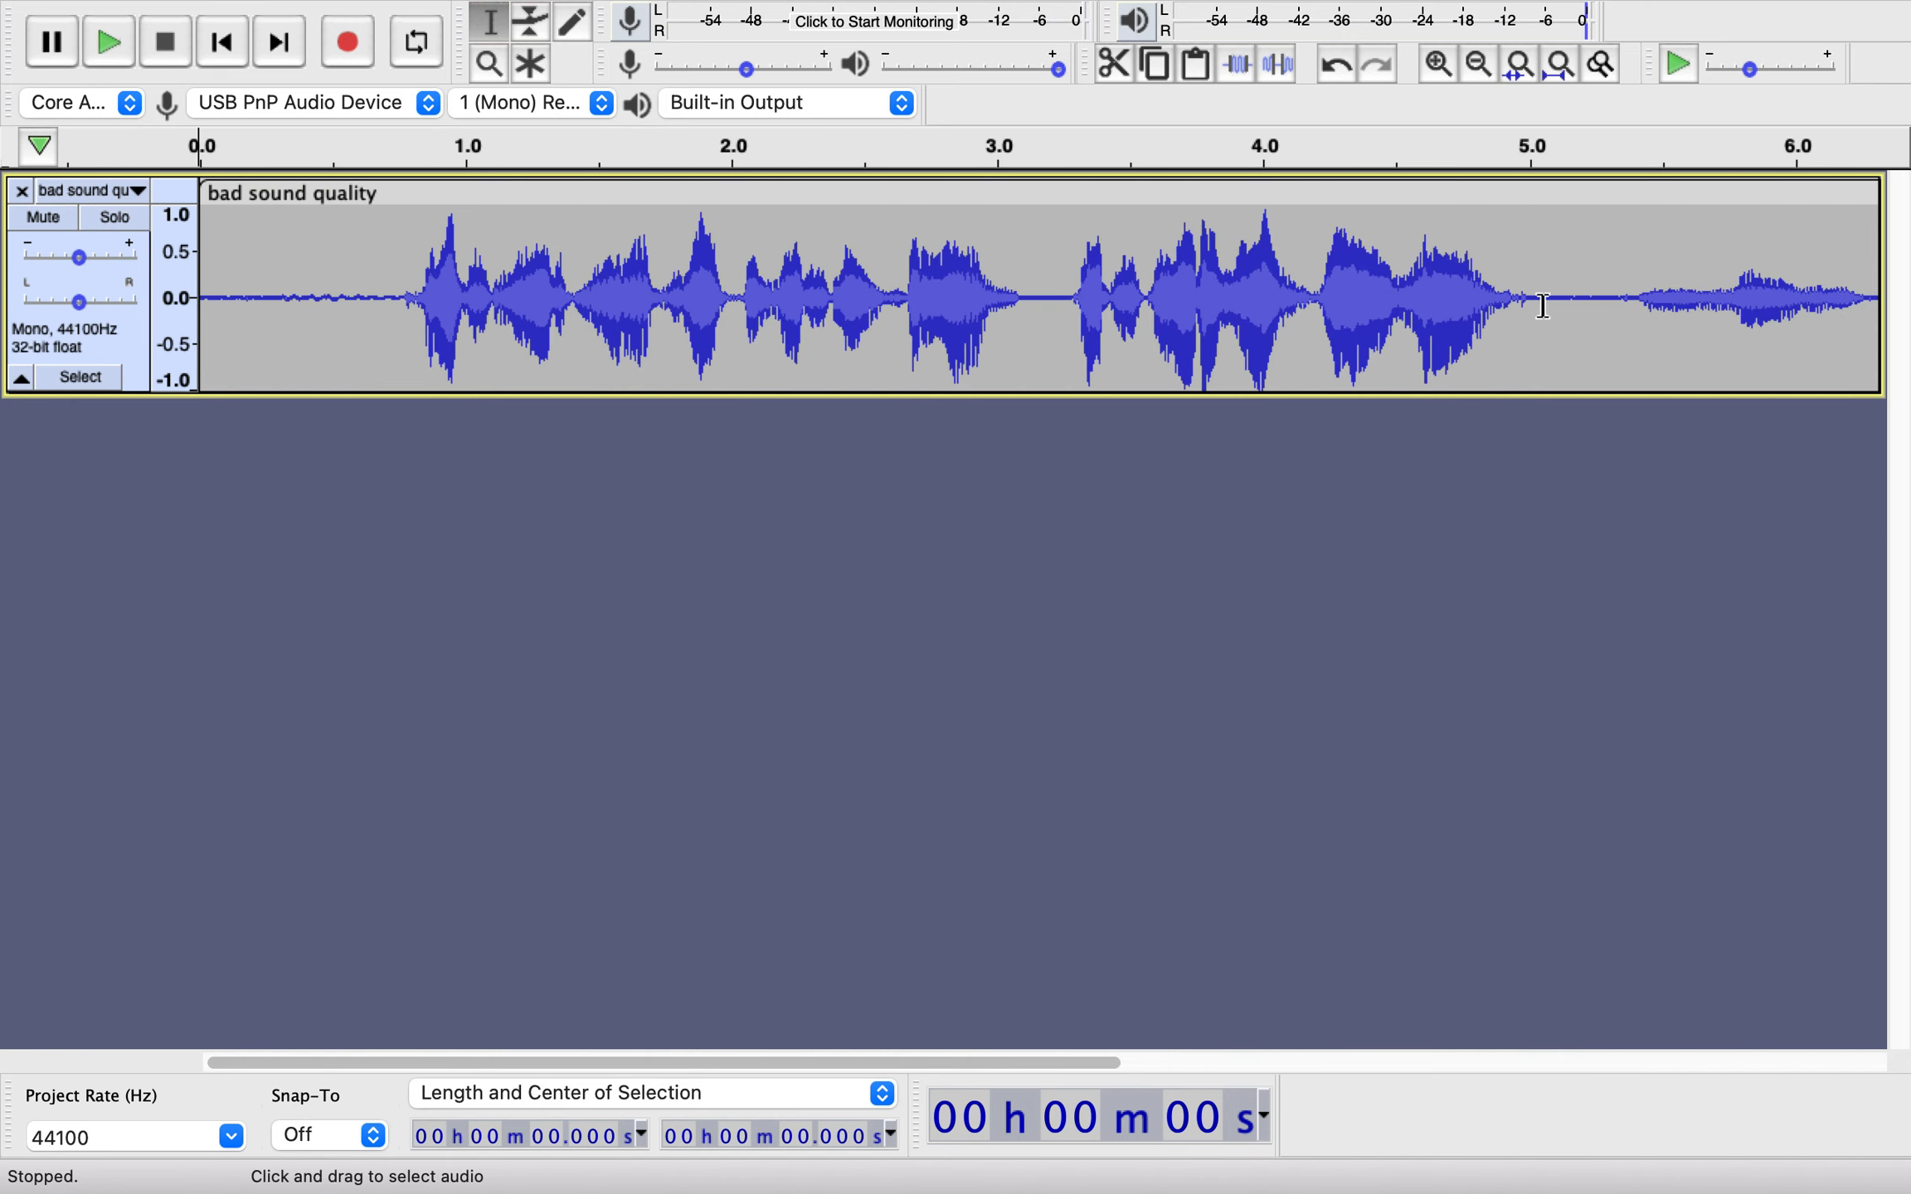
pyautogui.moveTo(1534, 303); pyautogui.dragTo(1600, 306)
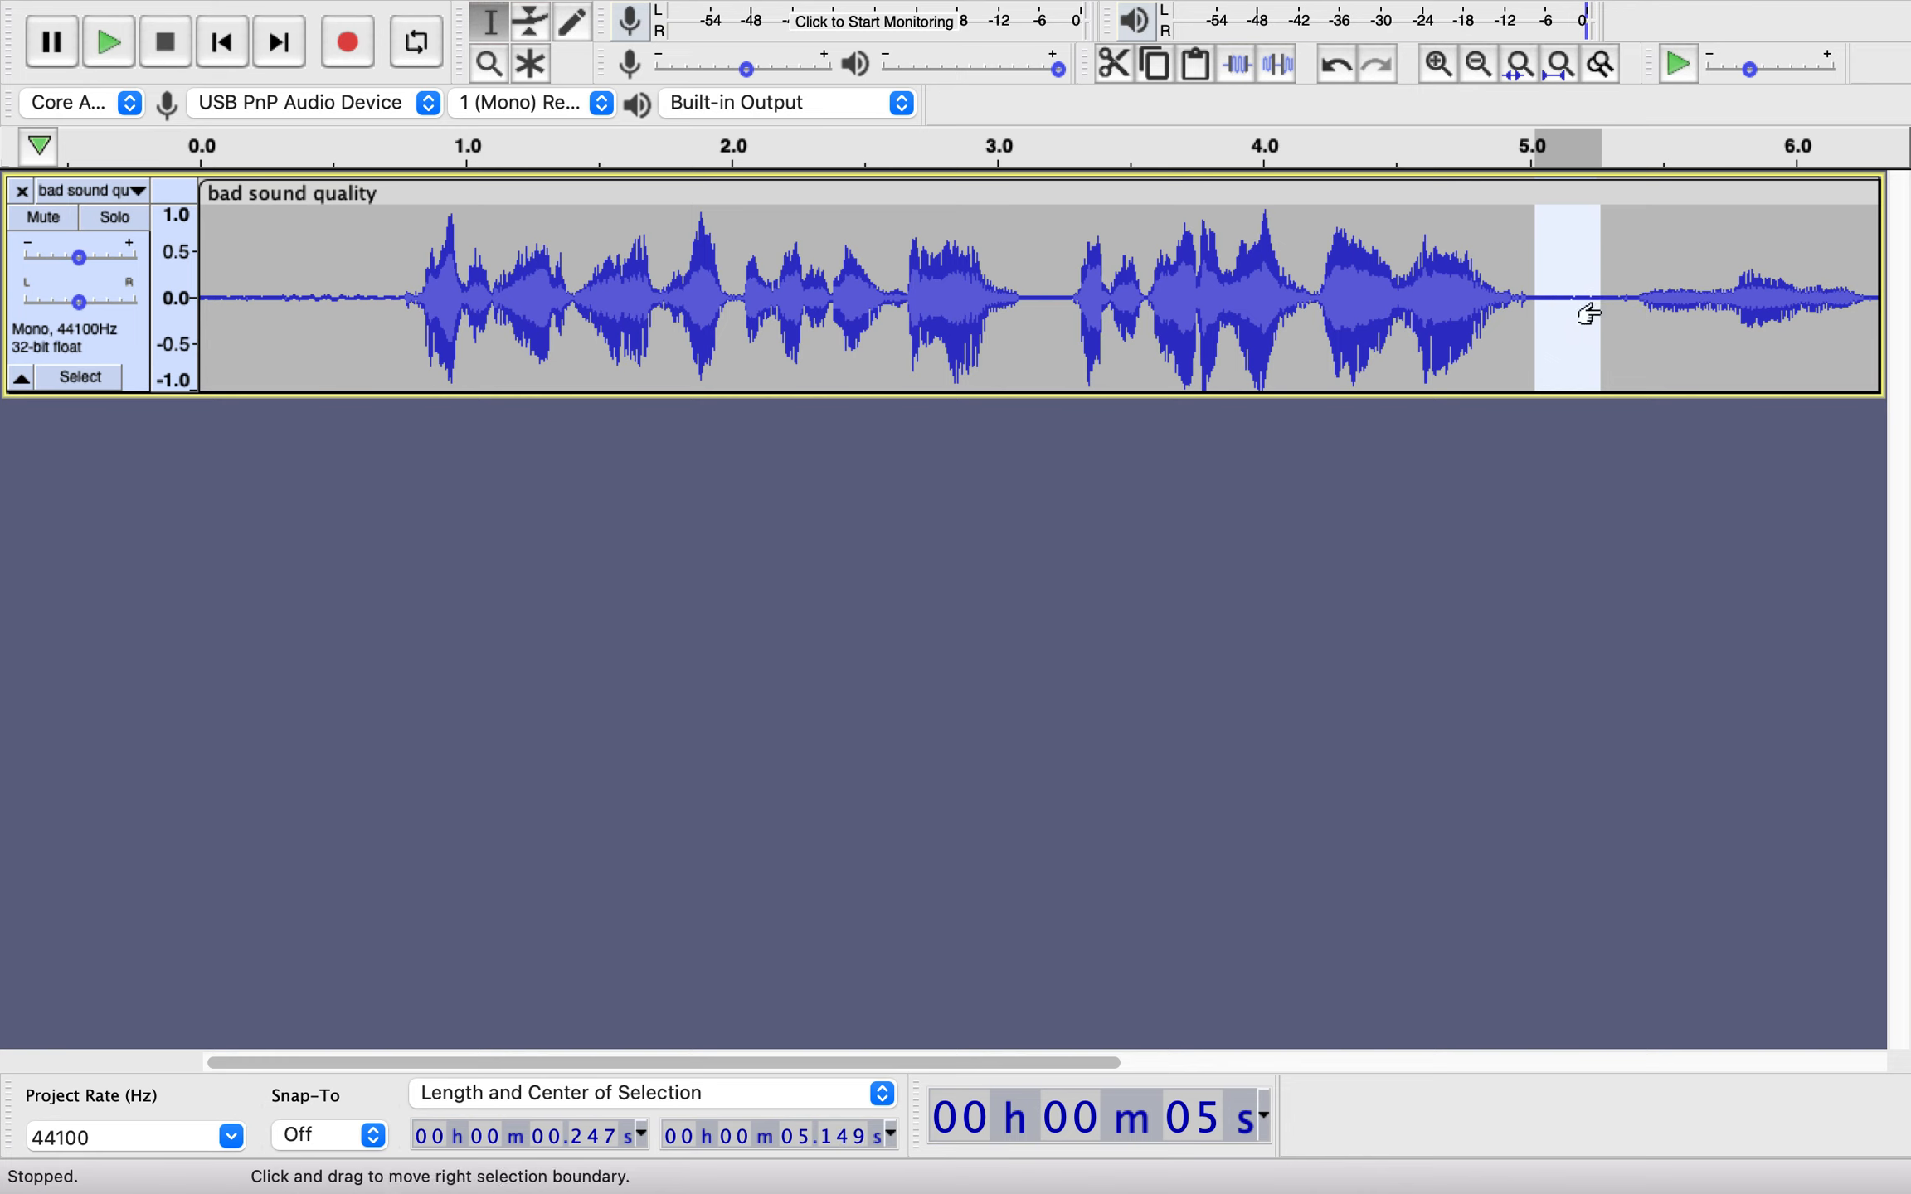
pyautogui.moveTo(1642, 299); pyautogui.dragTo(1538, 295)
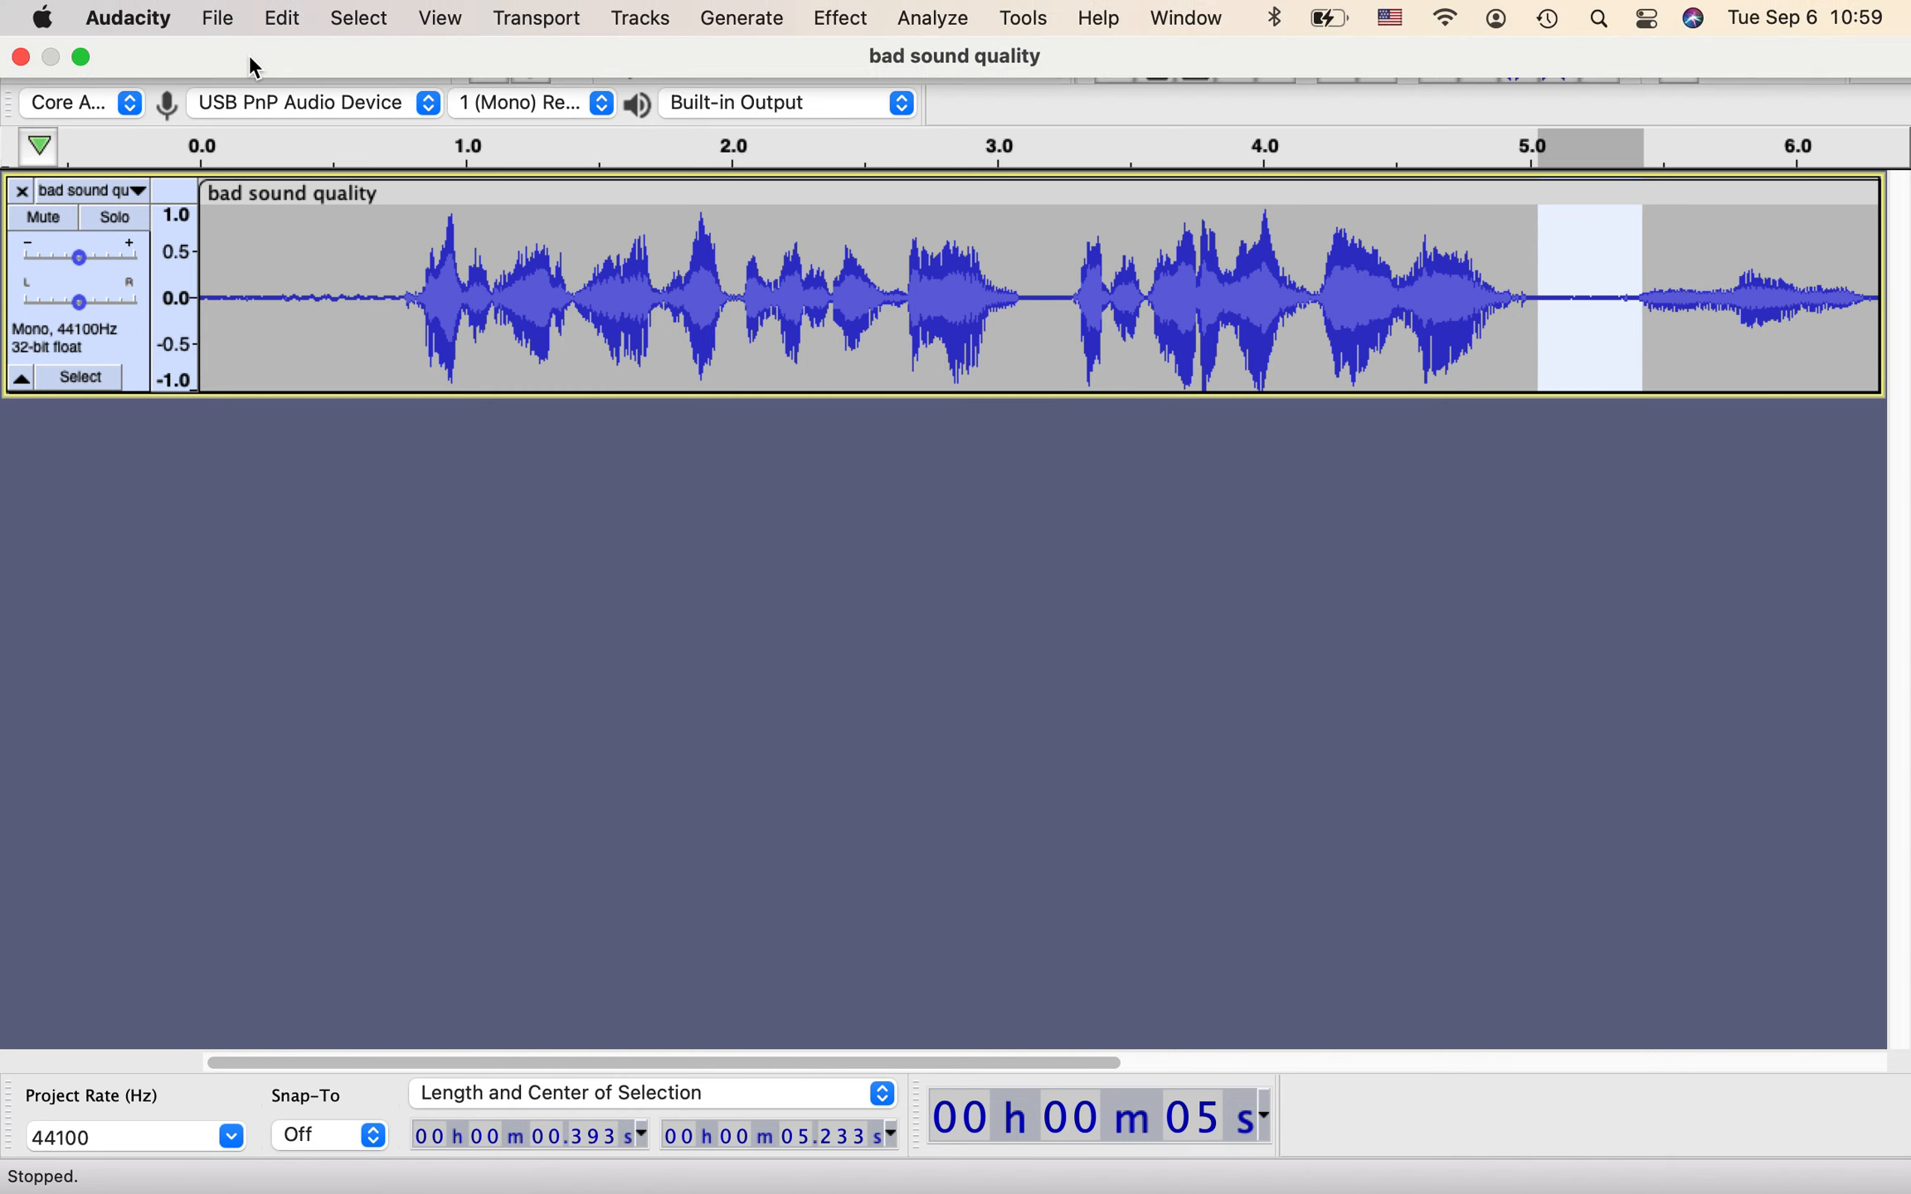
pyautogui.click(116, 48)
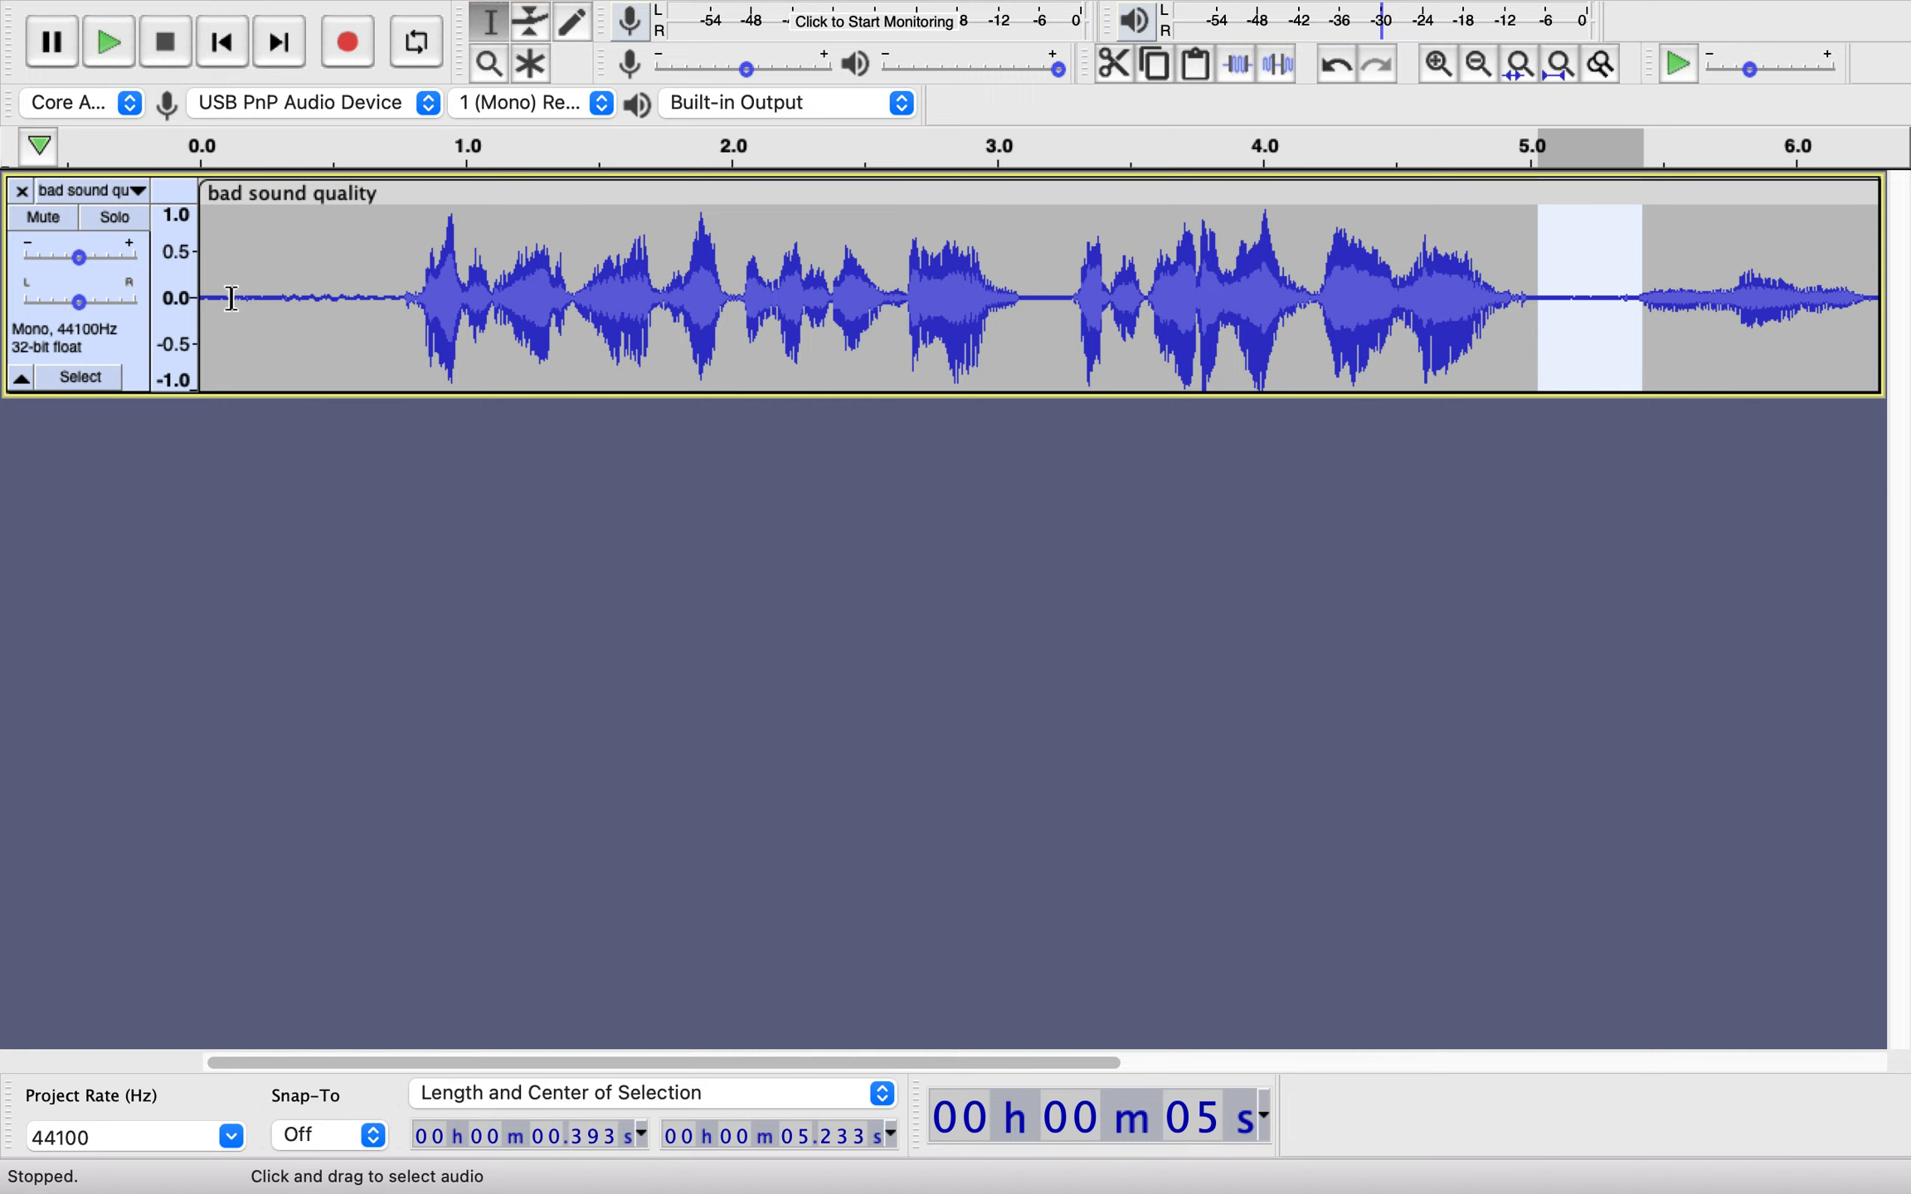
# Play the recording from about 0.7 s, just before the first speech.
pyautogui.click(386, 307)
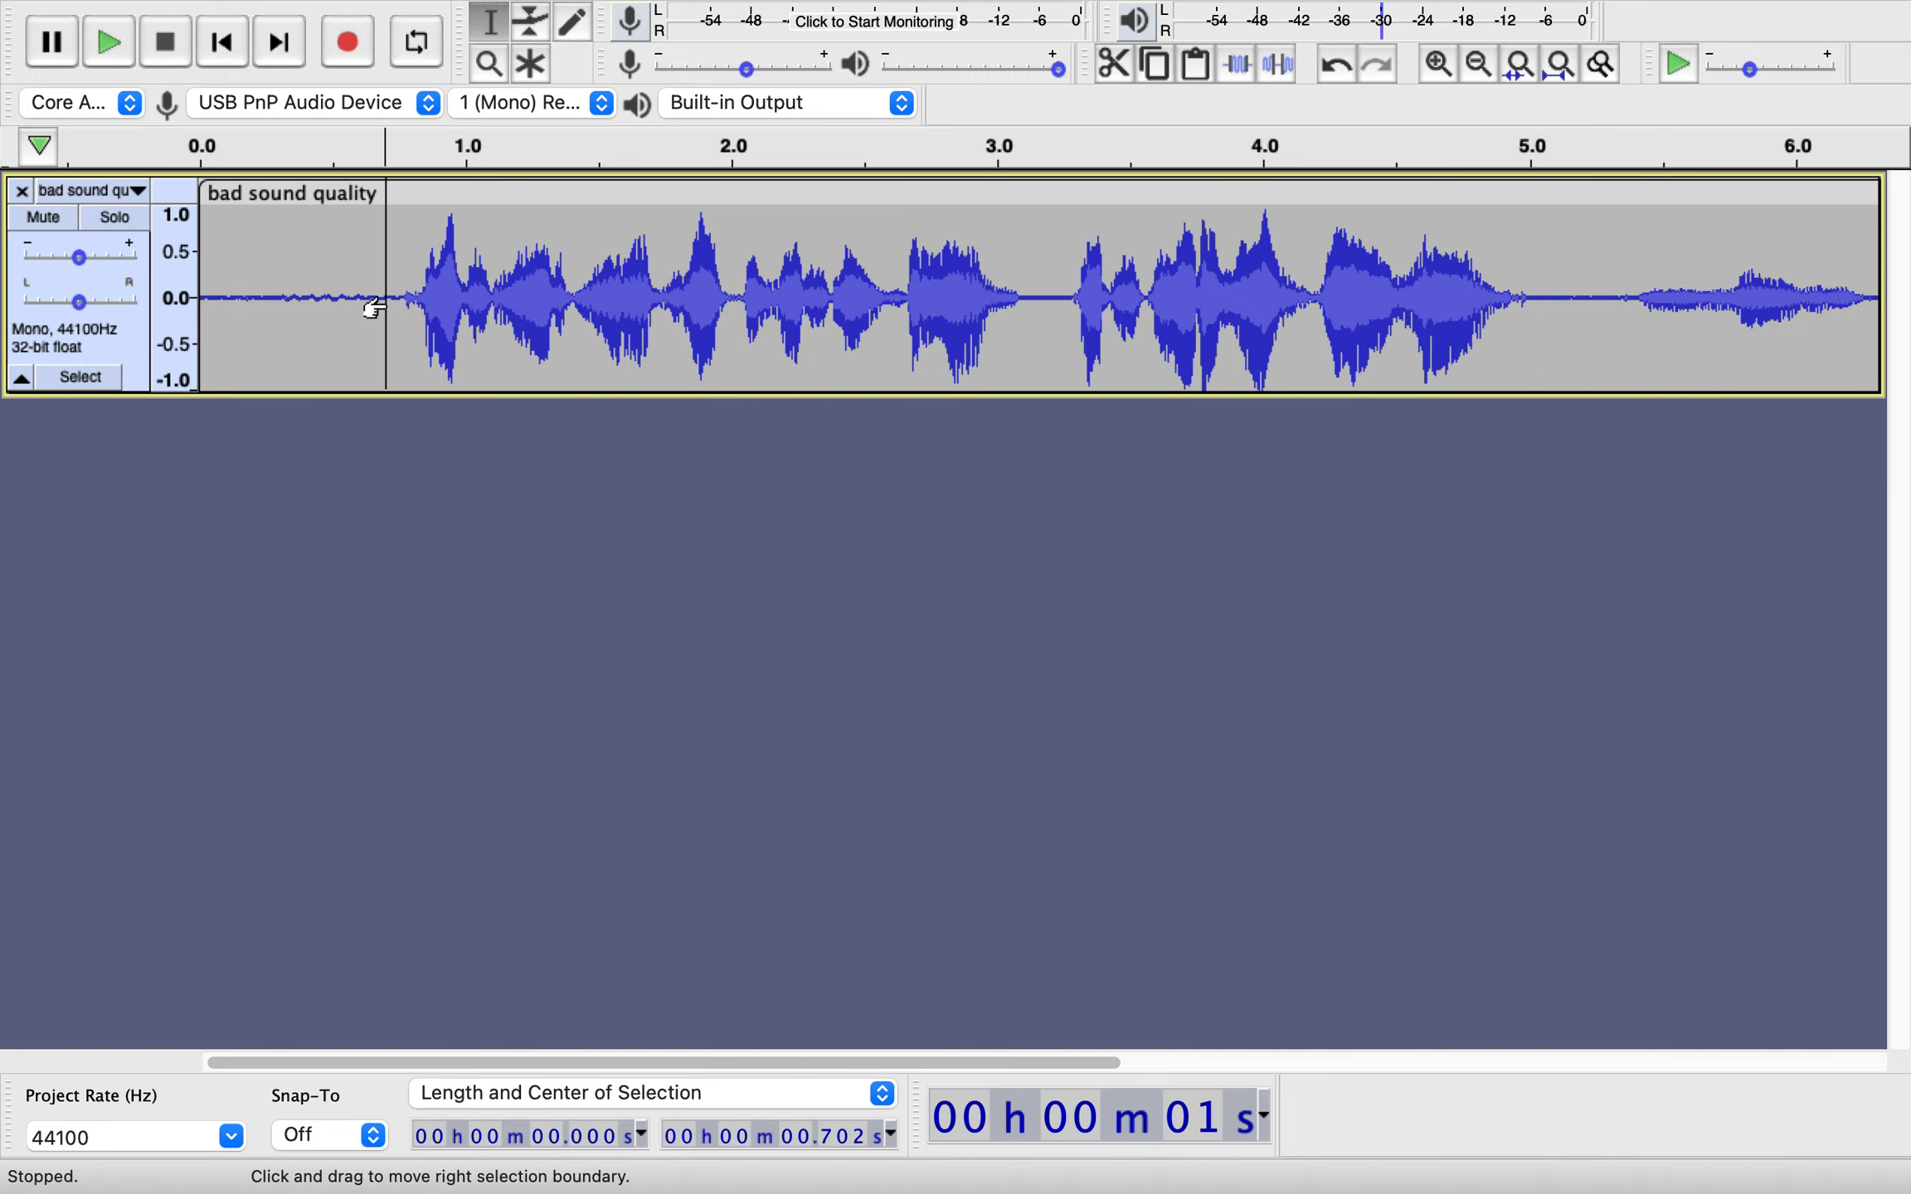
pyautogui.click(116, 48)
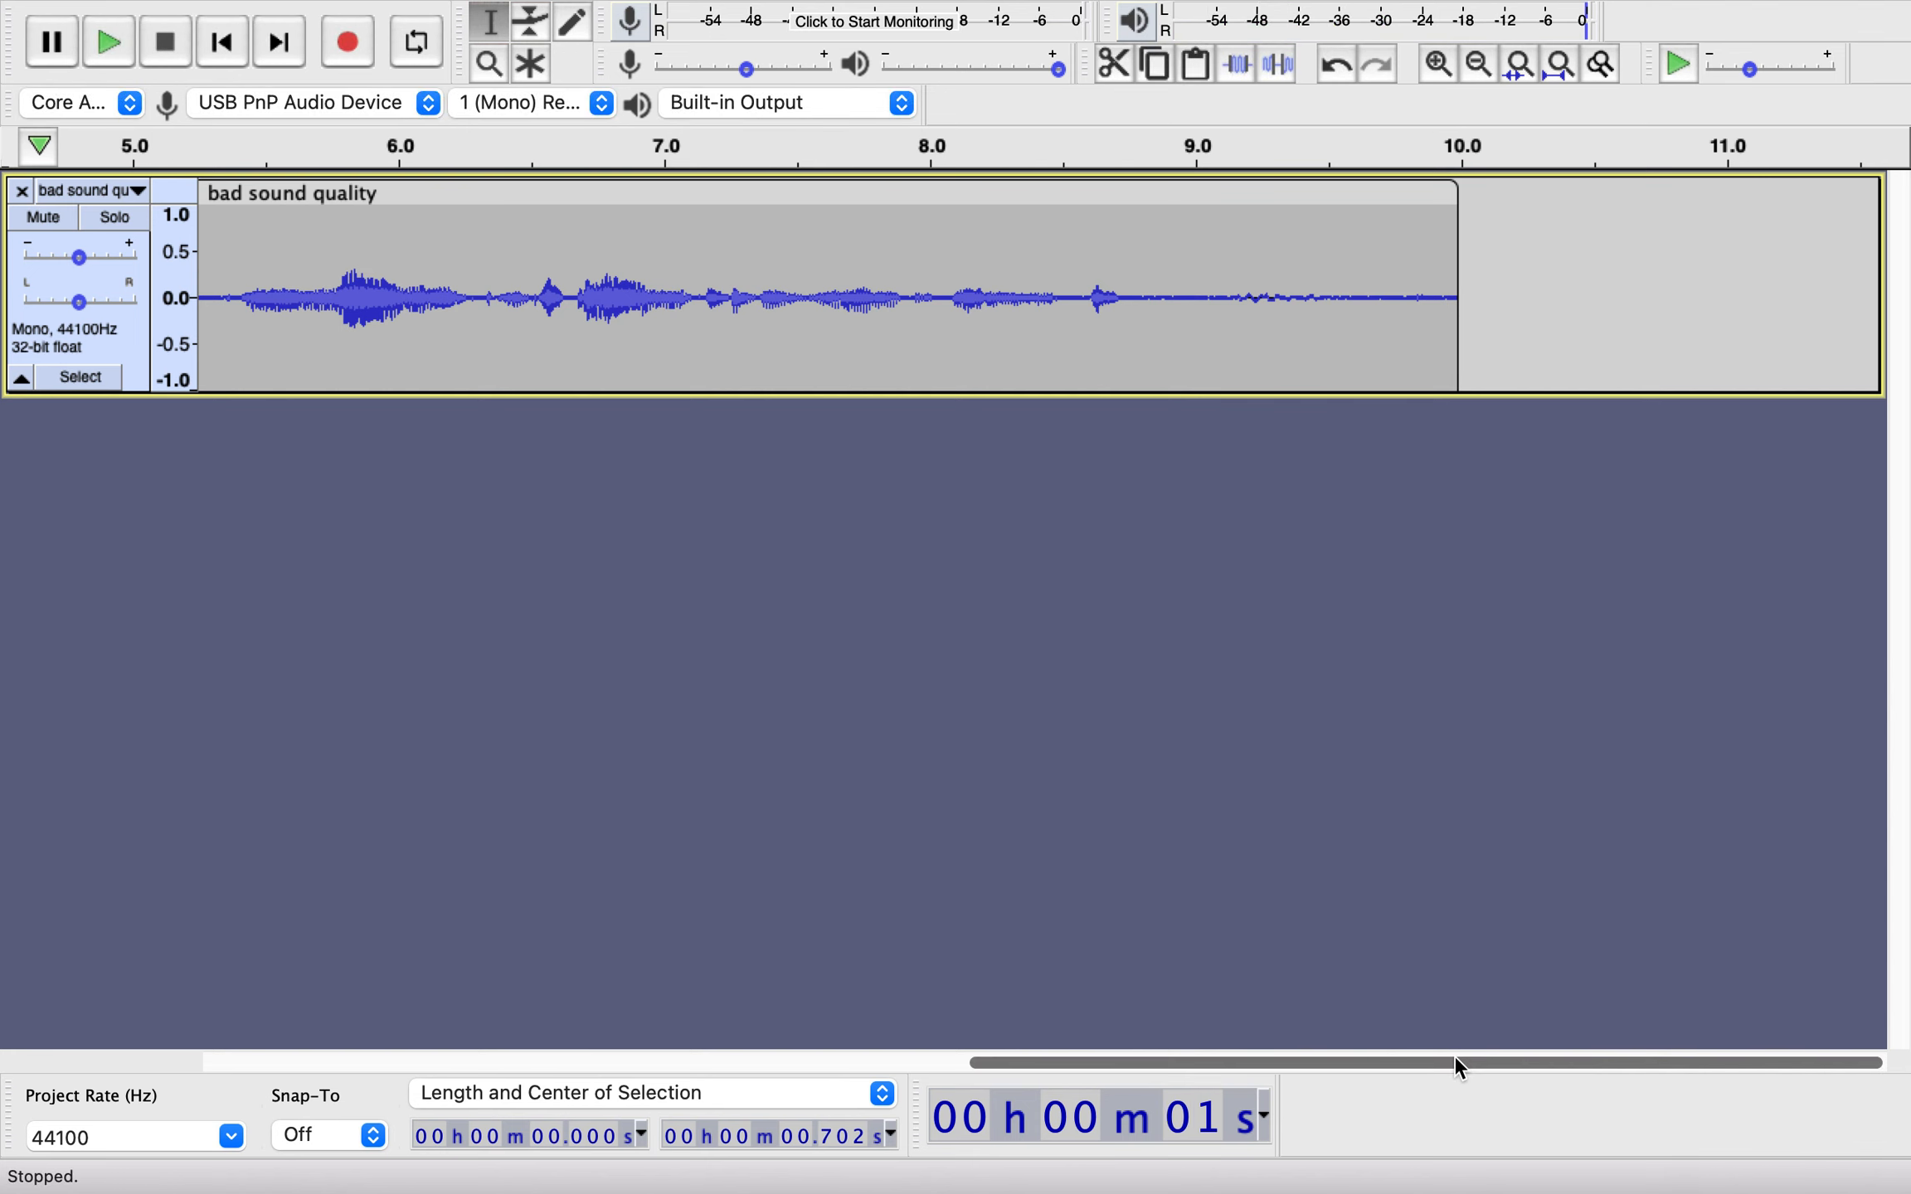
pyautogui.moveTo(1454, 1061); pyautogui.dragTo(1210, 1061)
pyautogui.hscroll(-10, 870, 943)
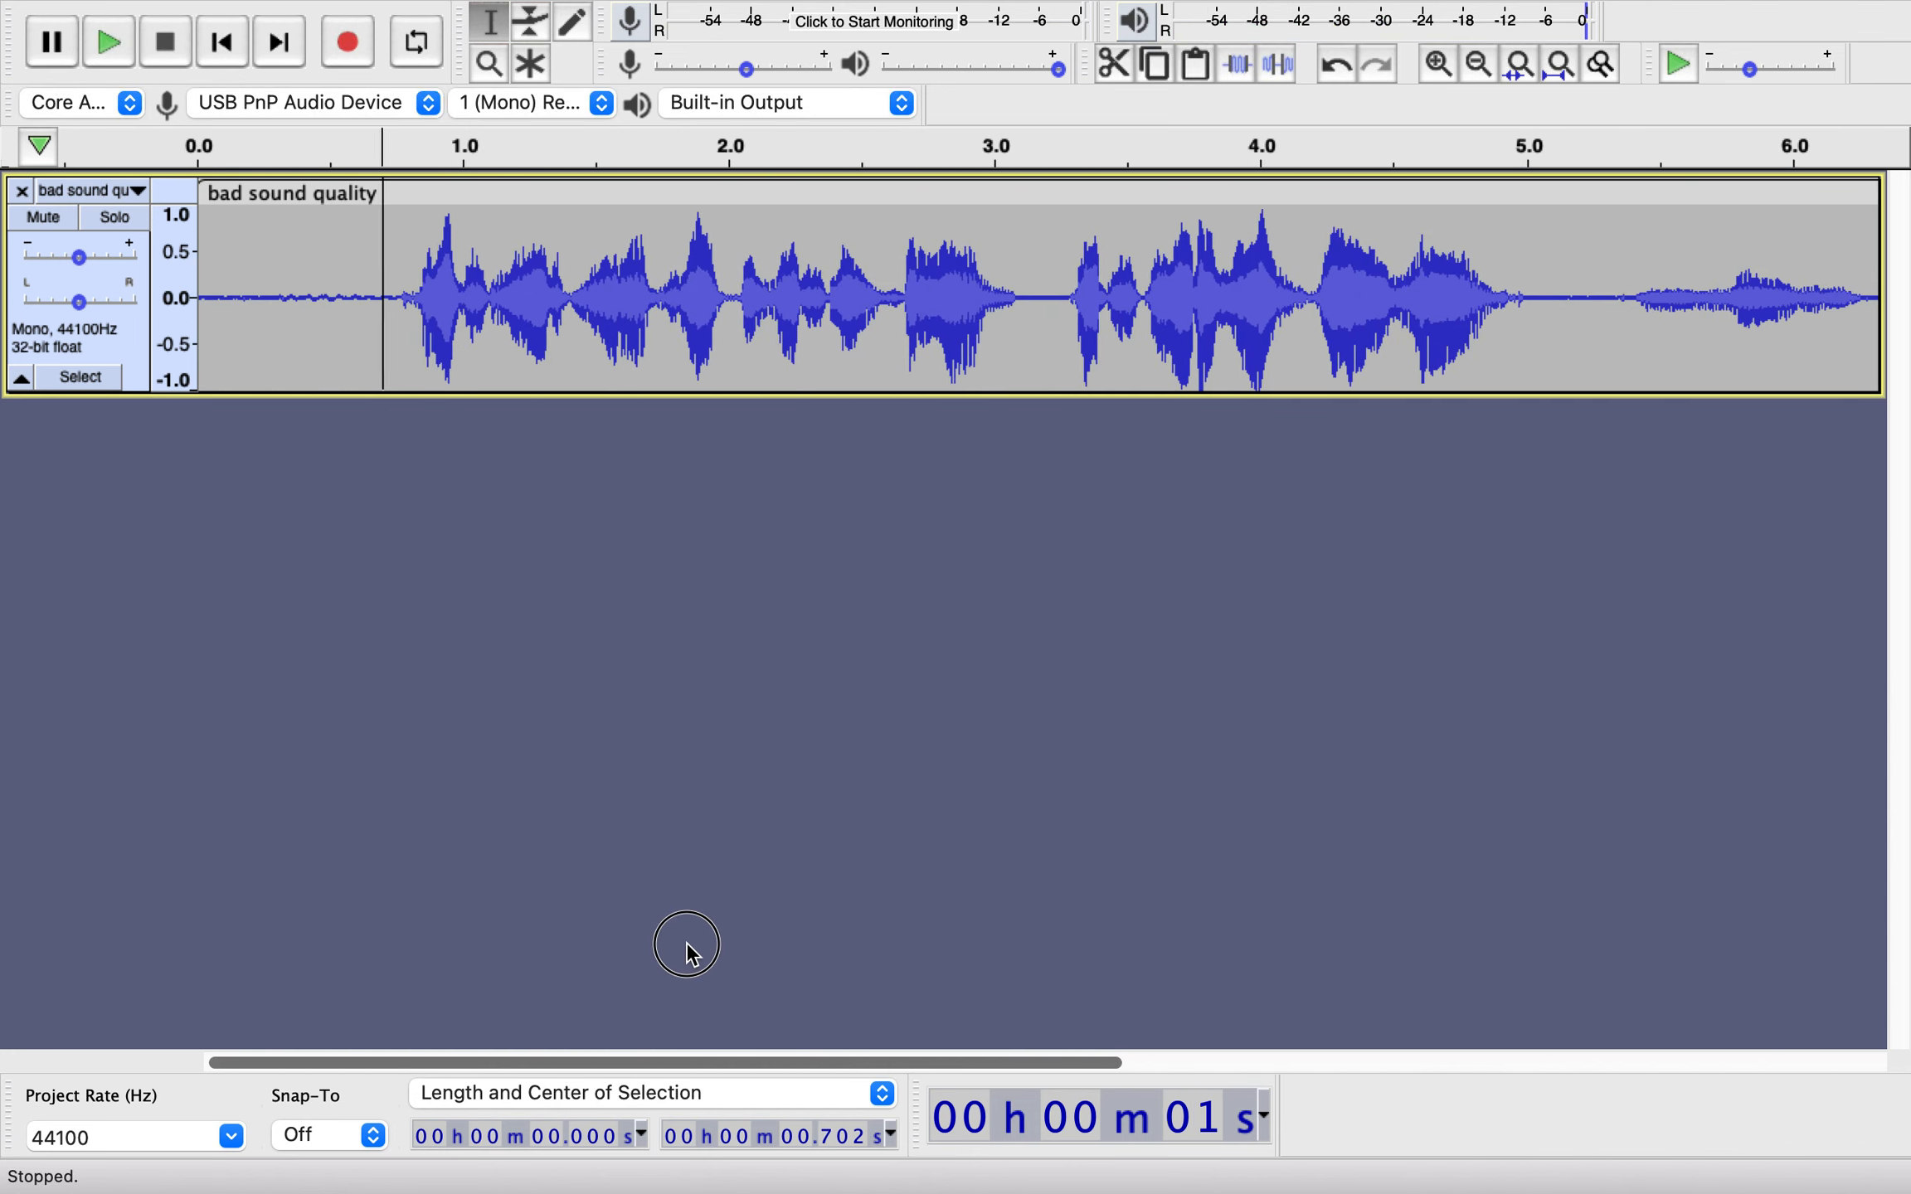
pyautogui.moveTo(796, 1065); pyautogui.dragTo(666, 1064)
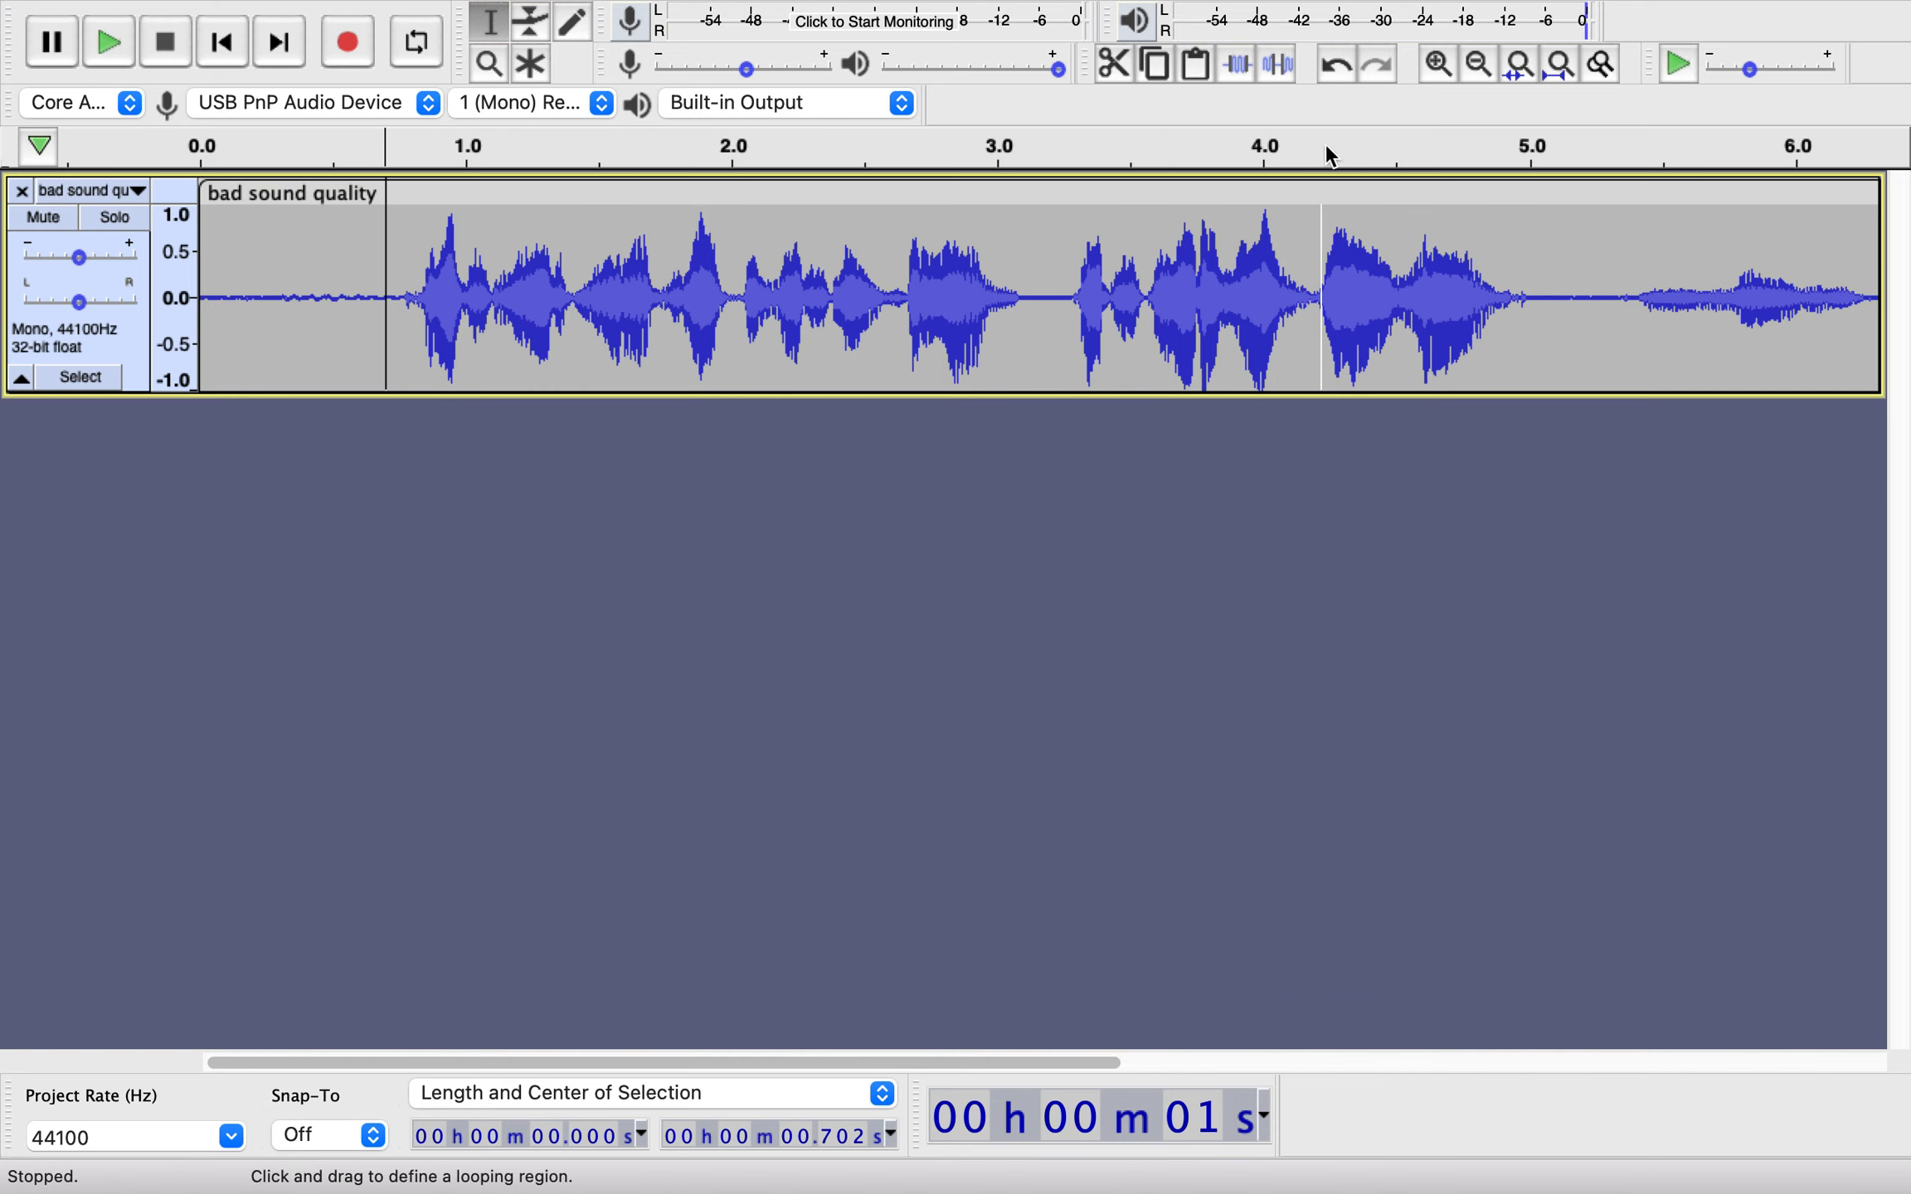
# Select about 0.14 s of the quiet gap centred near 3.2 s and capture it as the Noise Reduction noise profile.
pyautogui.click(1438, 67)
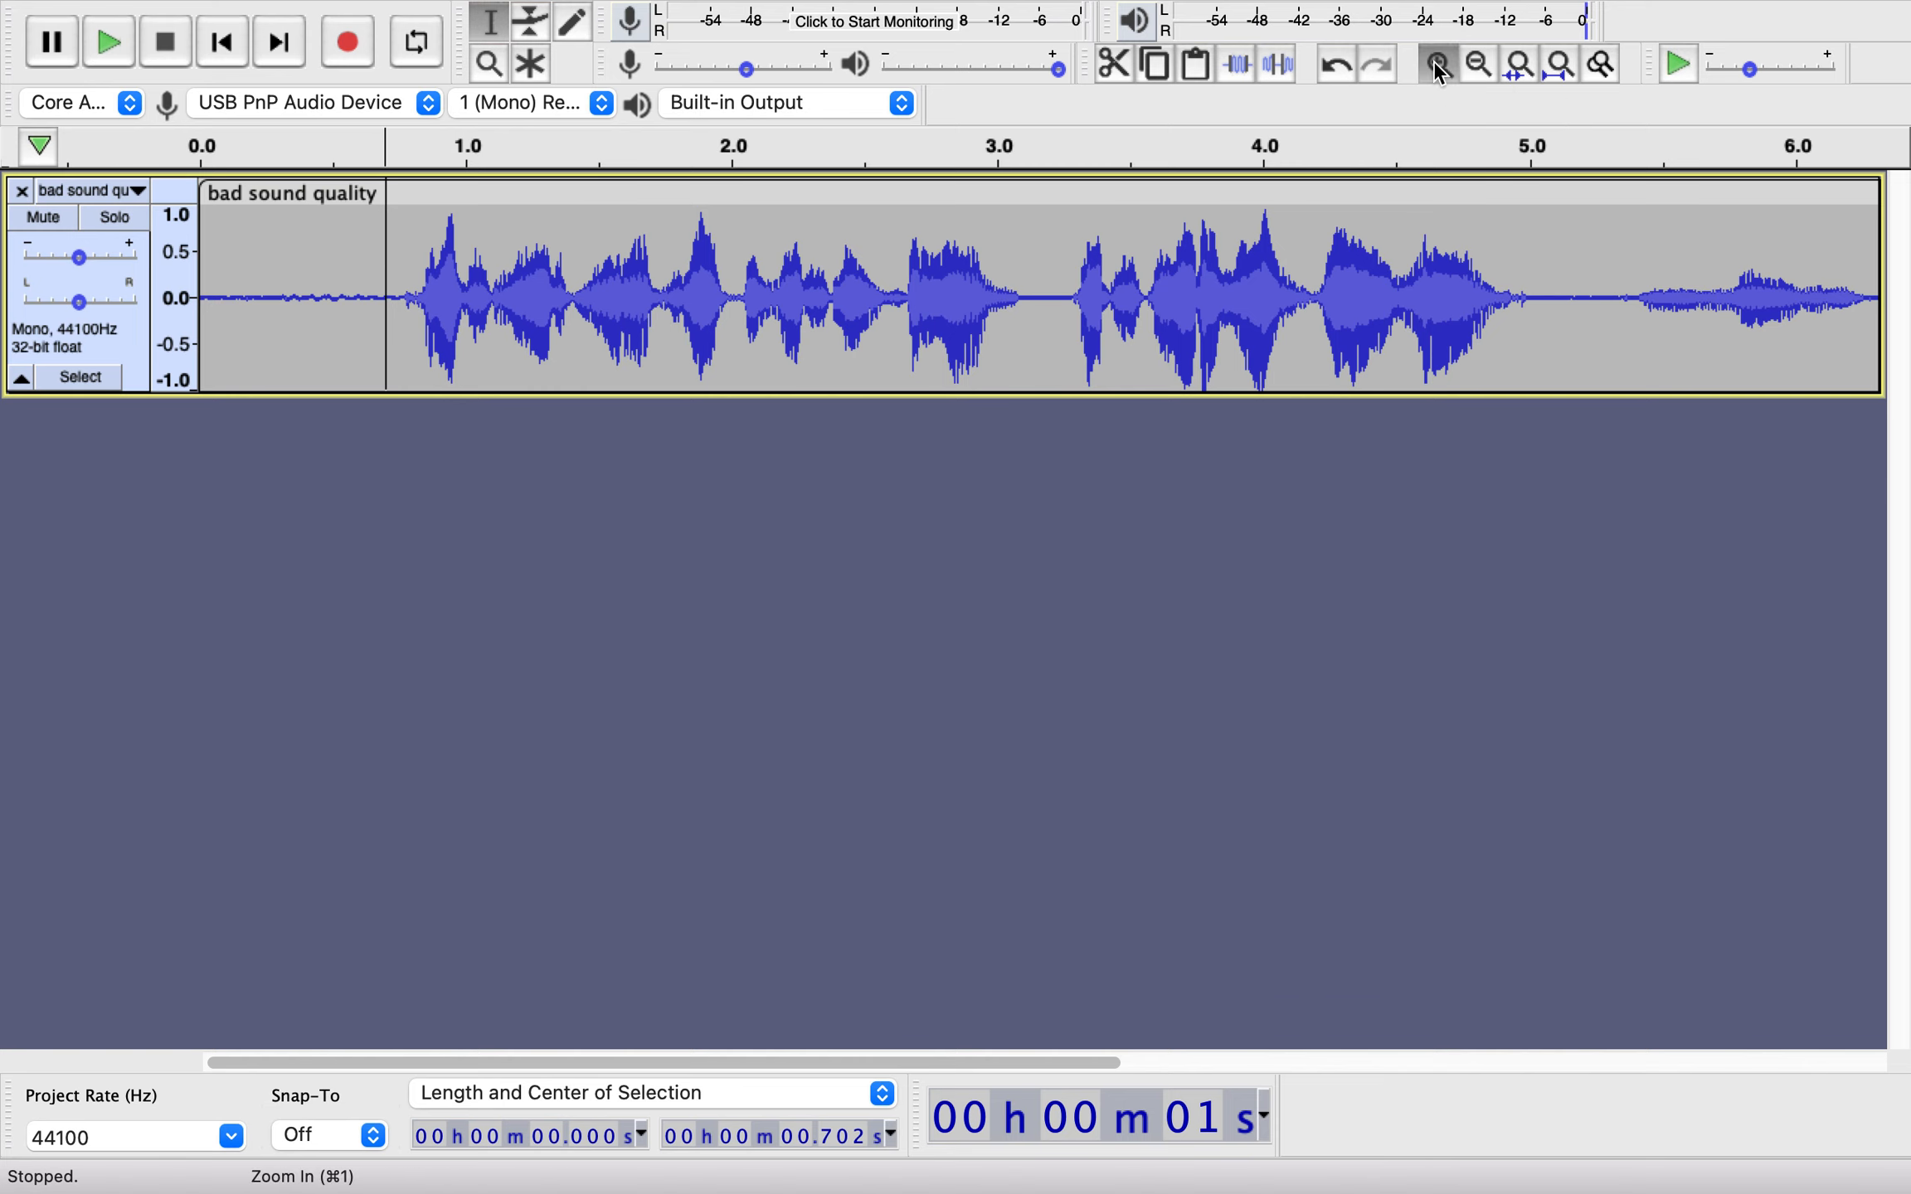
pyautogui.moveTo(617, 1060); pyautogui.dragTo(827, 1052)
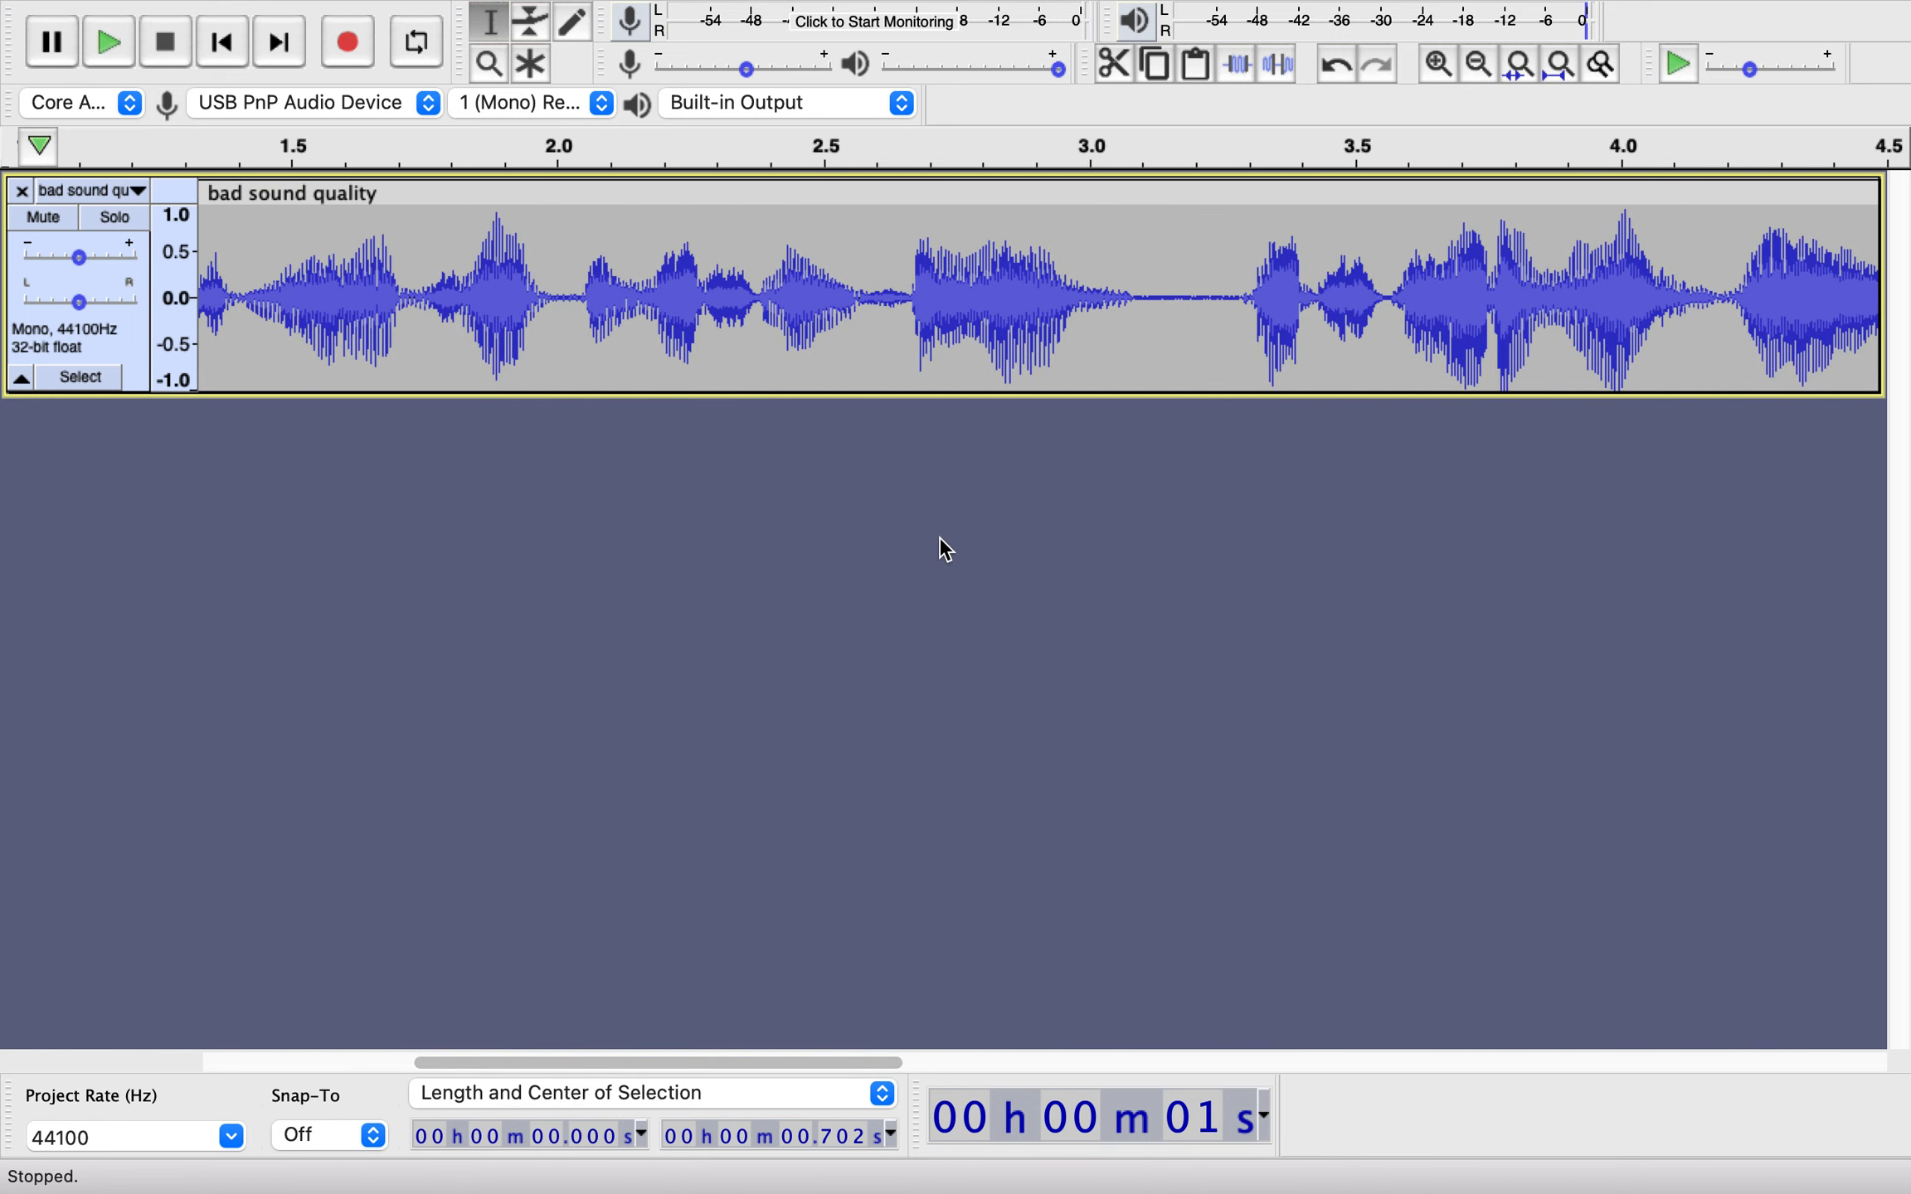
pyautogui.click(1155, 292)
pyautogui.moveTo(1170, 292); pyautogui.dragTo(1229, 308)
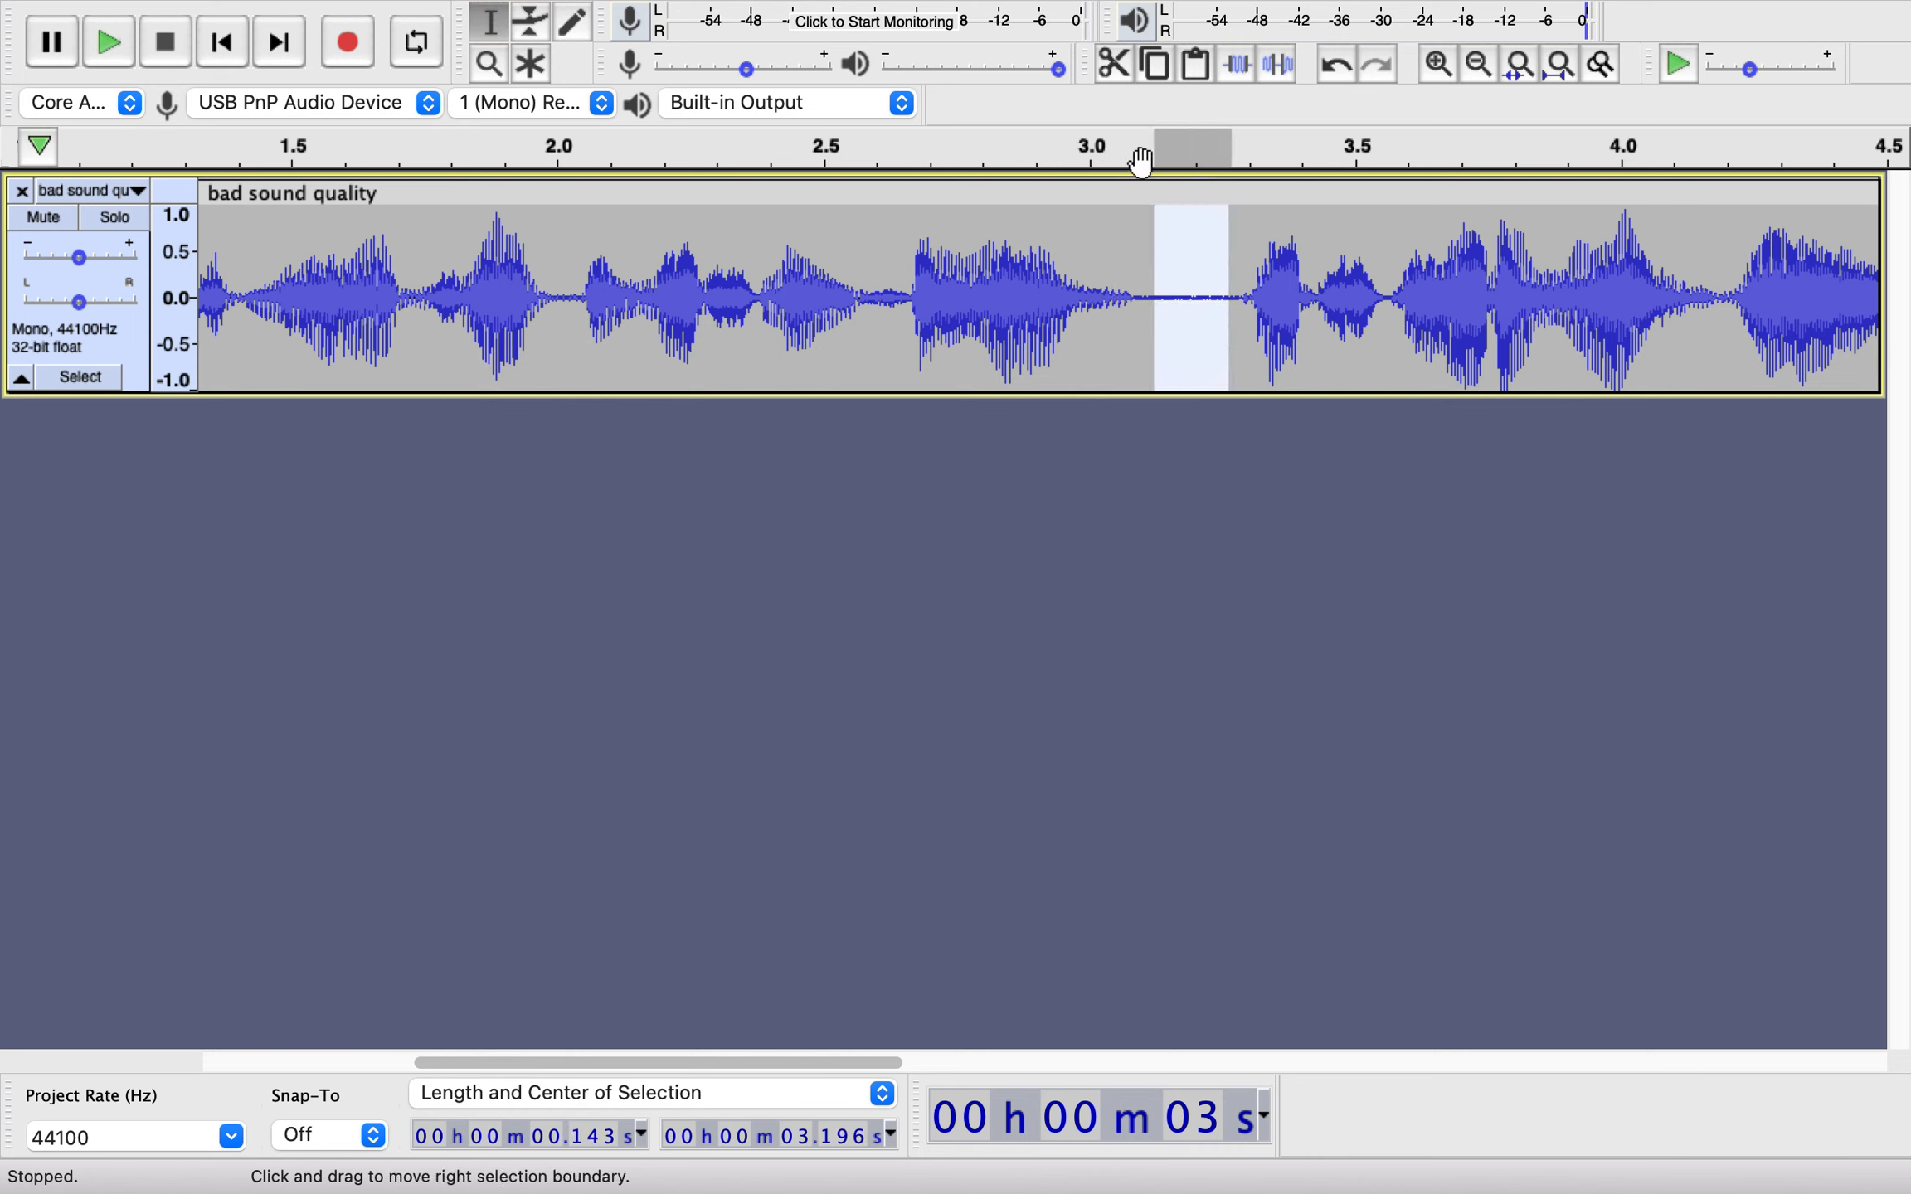
pyautogui.moveTo(741, 8)
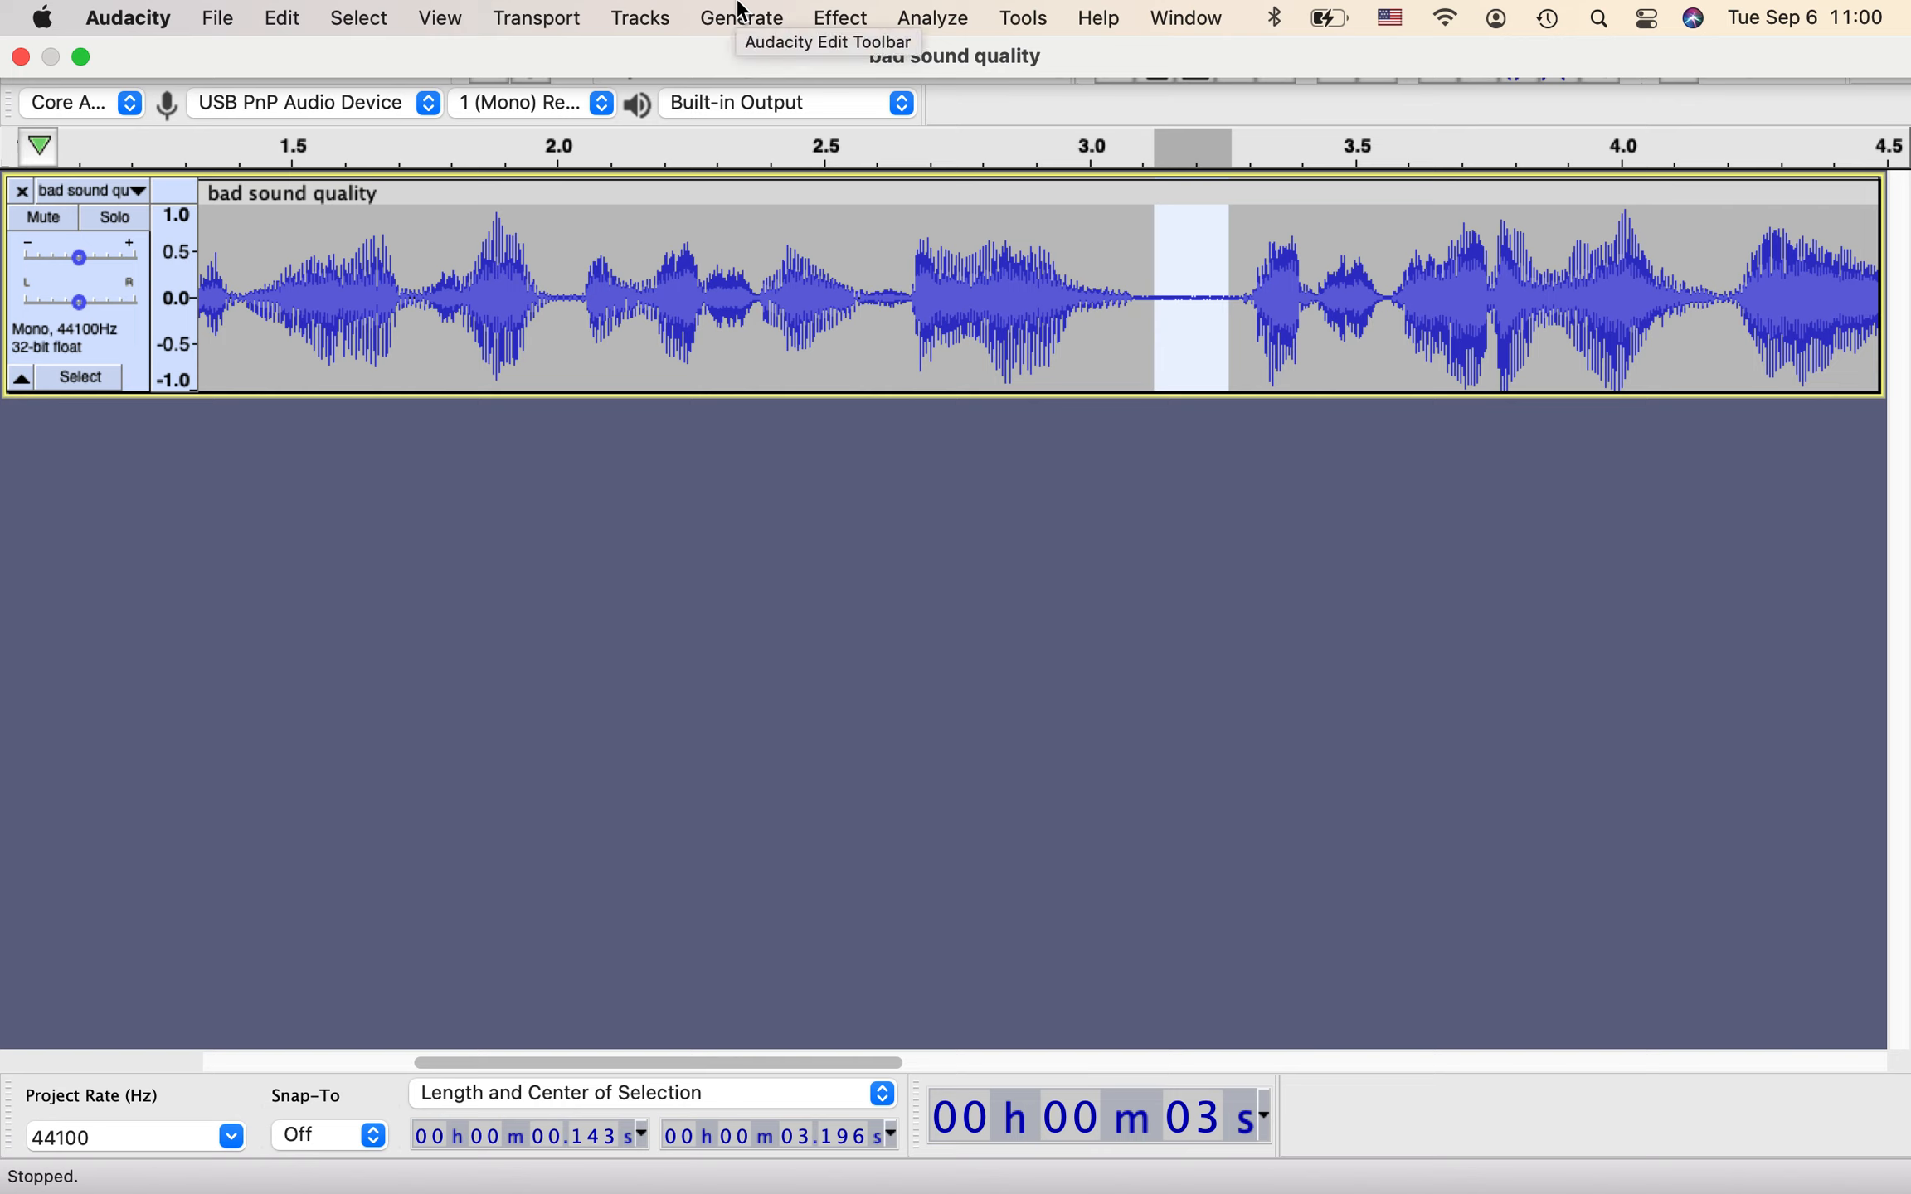
pyautogui.click(841, 18)
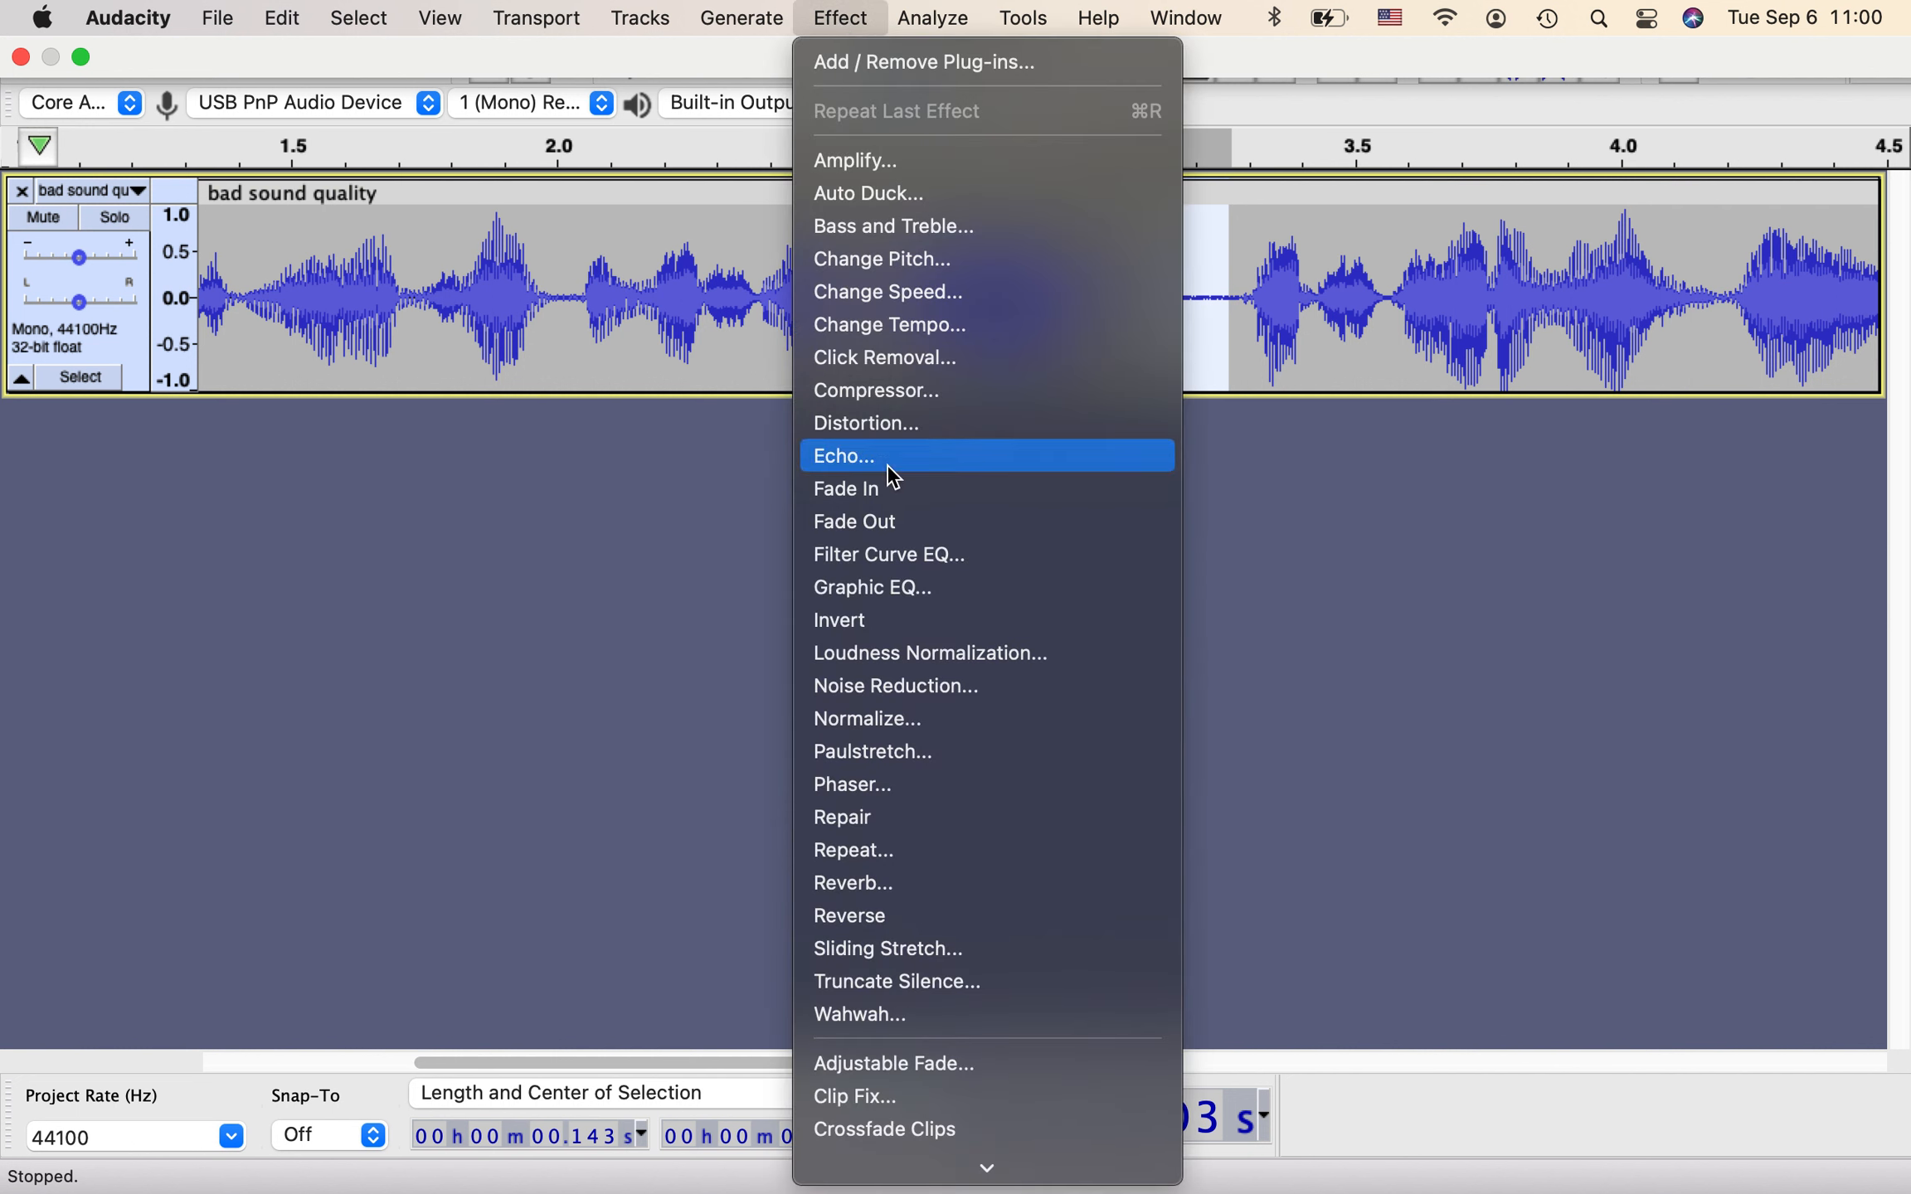
pyautogui.click(948, 701)
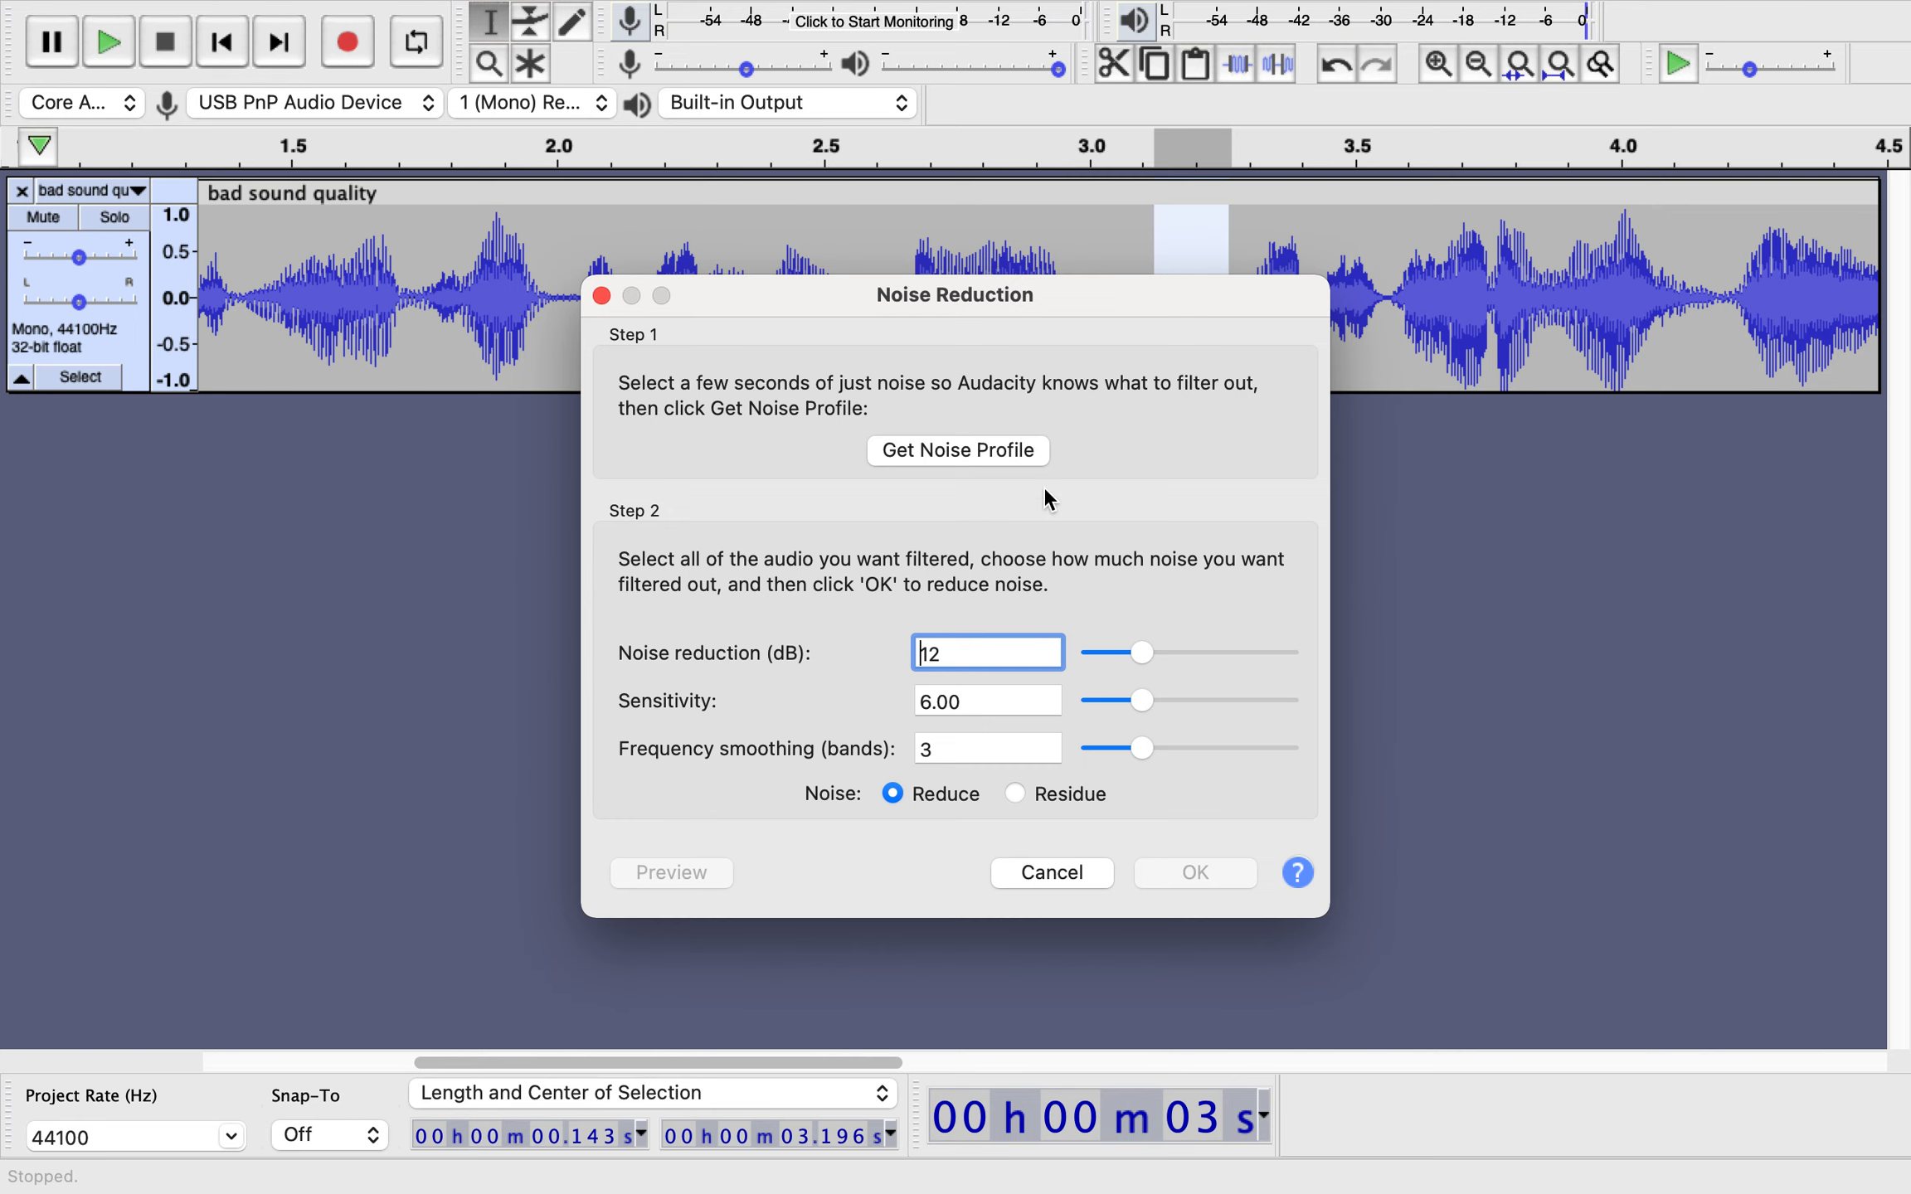
pyautogui.click(996, 452)
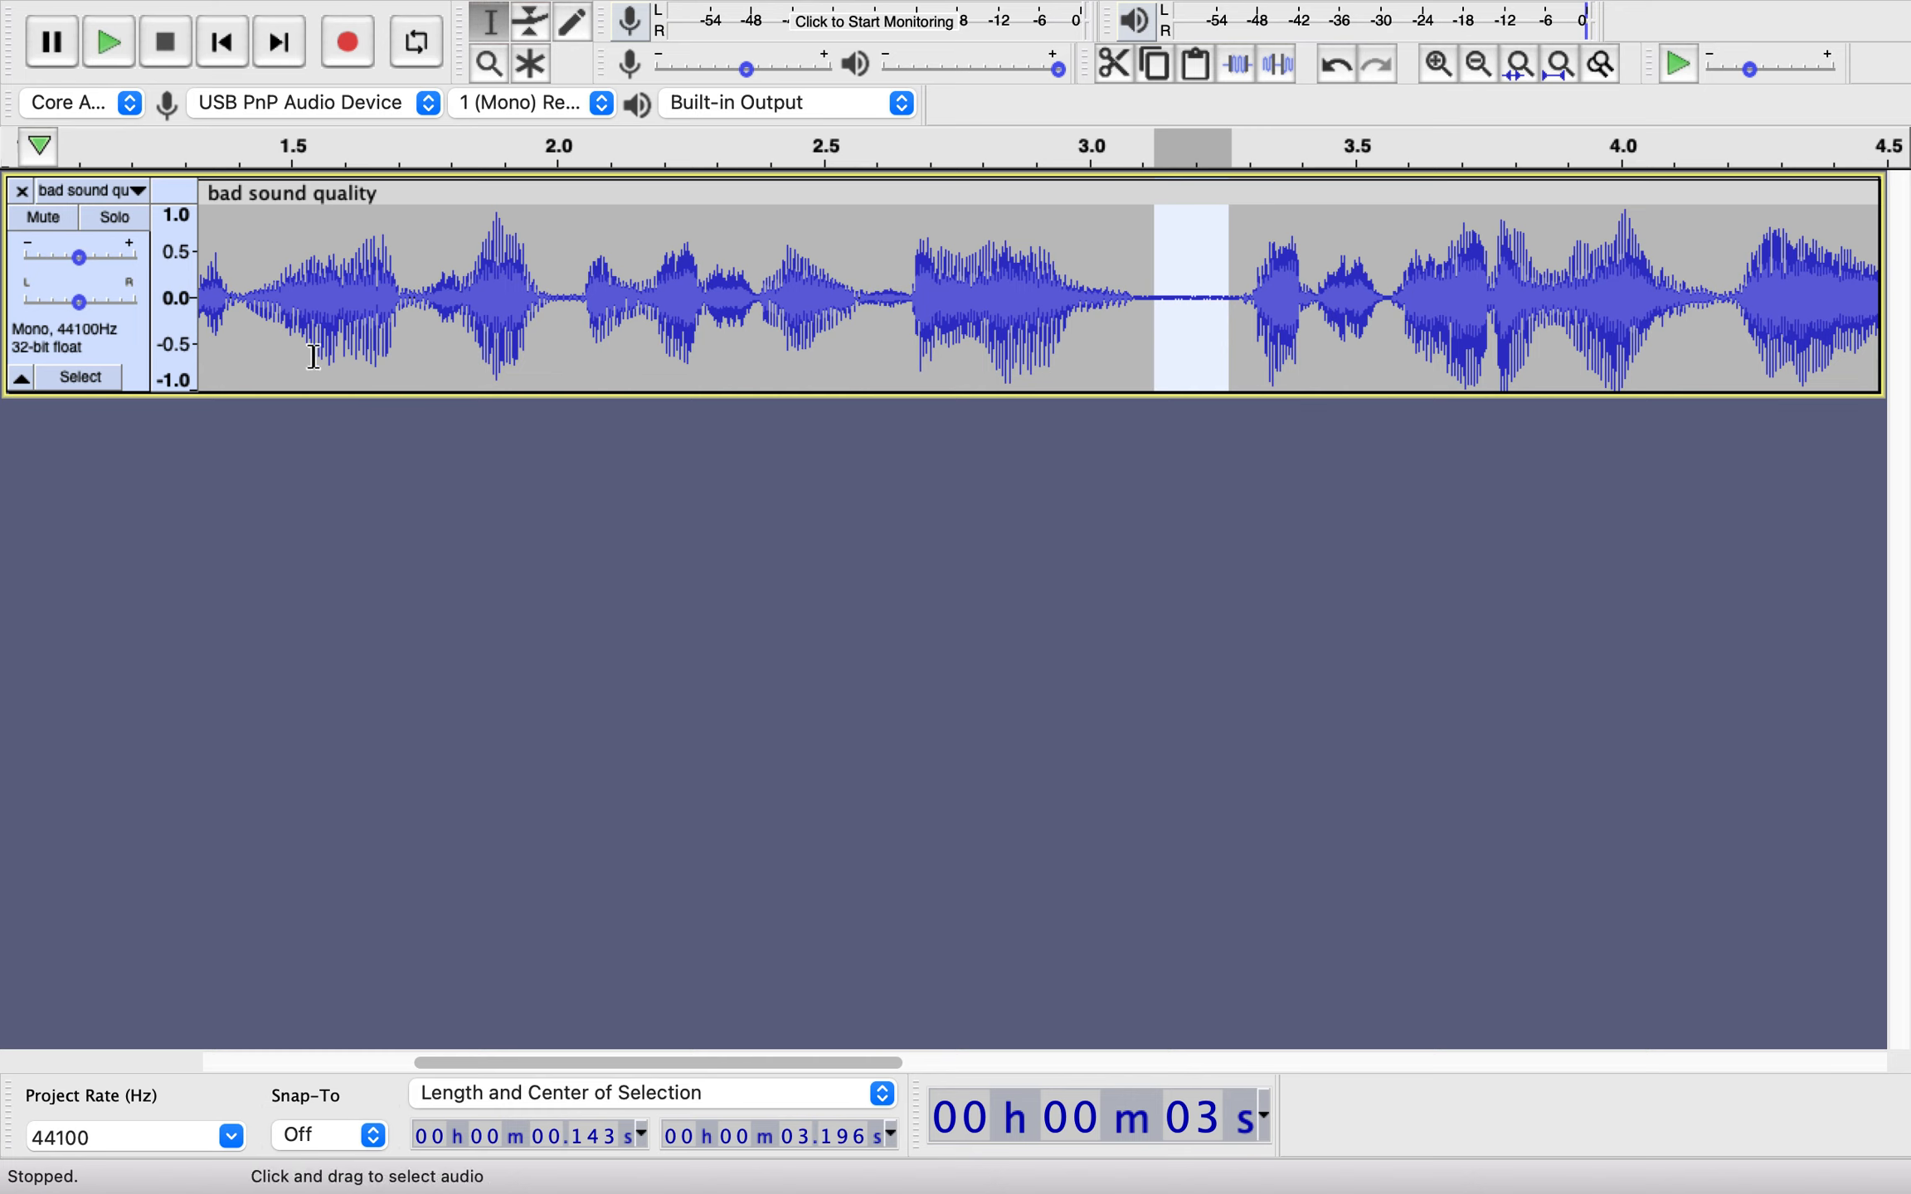
# Apply Noise Reduction to the entire track with 12 dB reduction, sensitivity 6.00 and frequency smoothing of 3 bands.
pyautogui.click(432, 315)
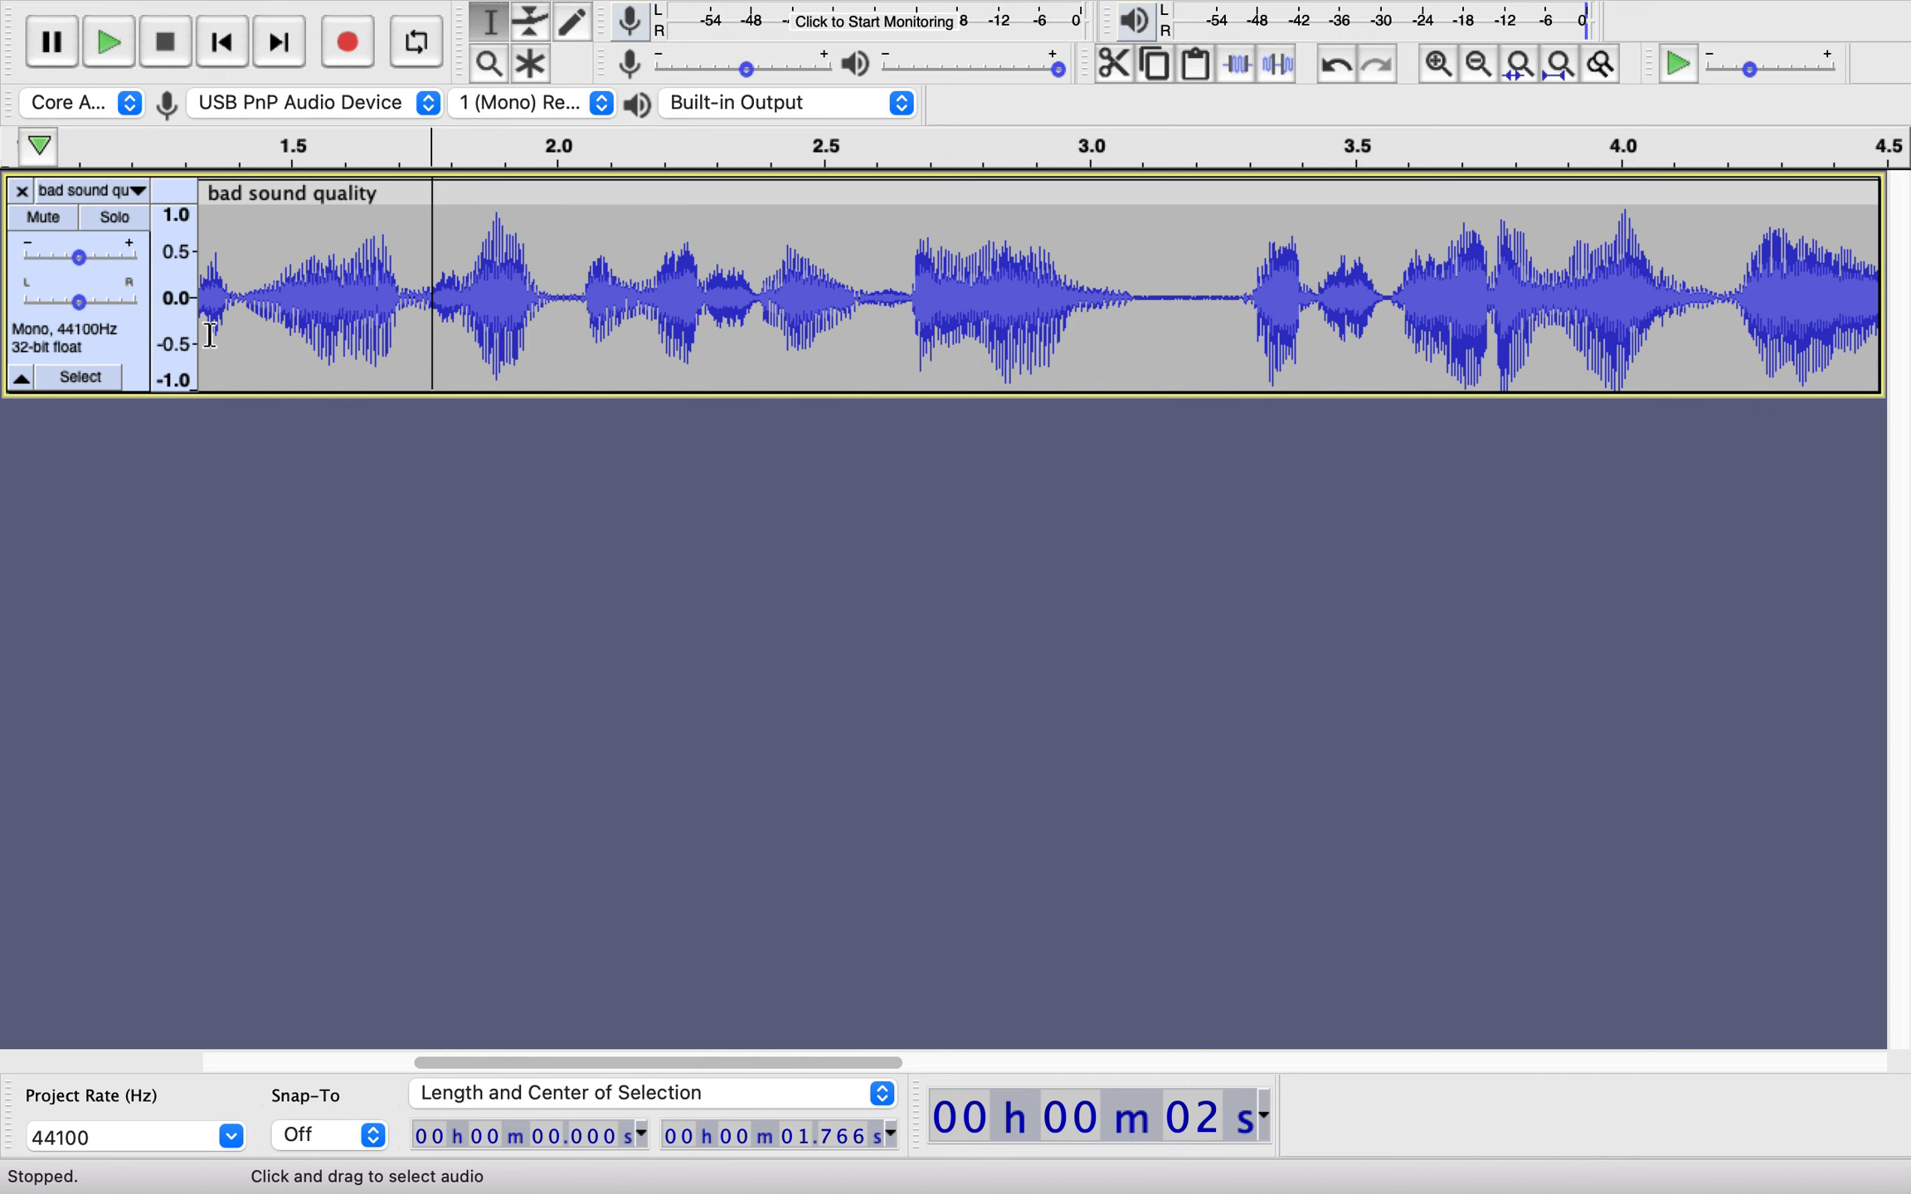
pyautogui.click(137, 317)
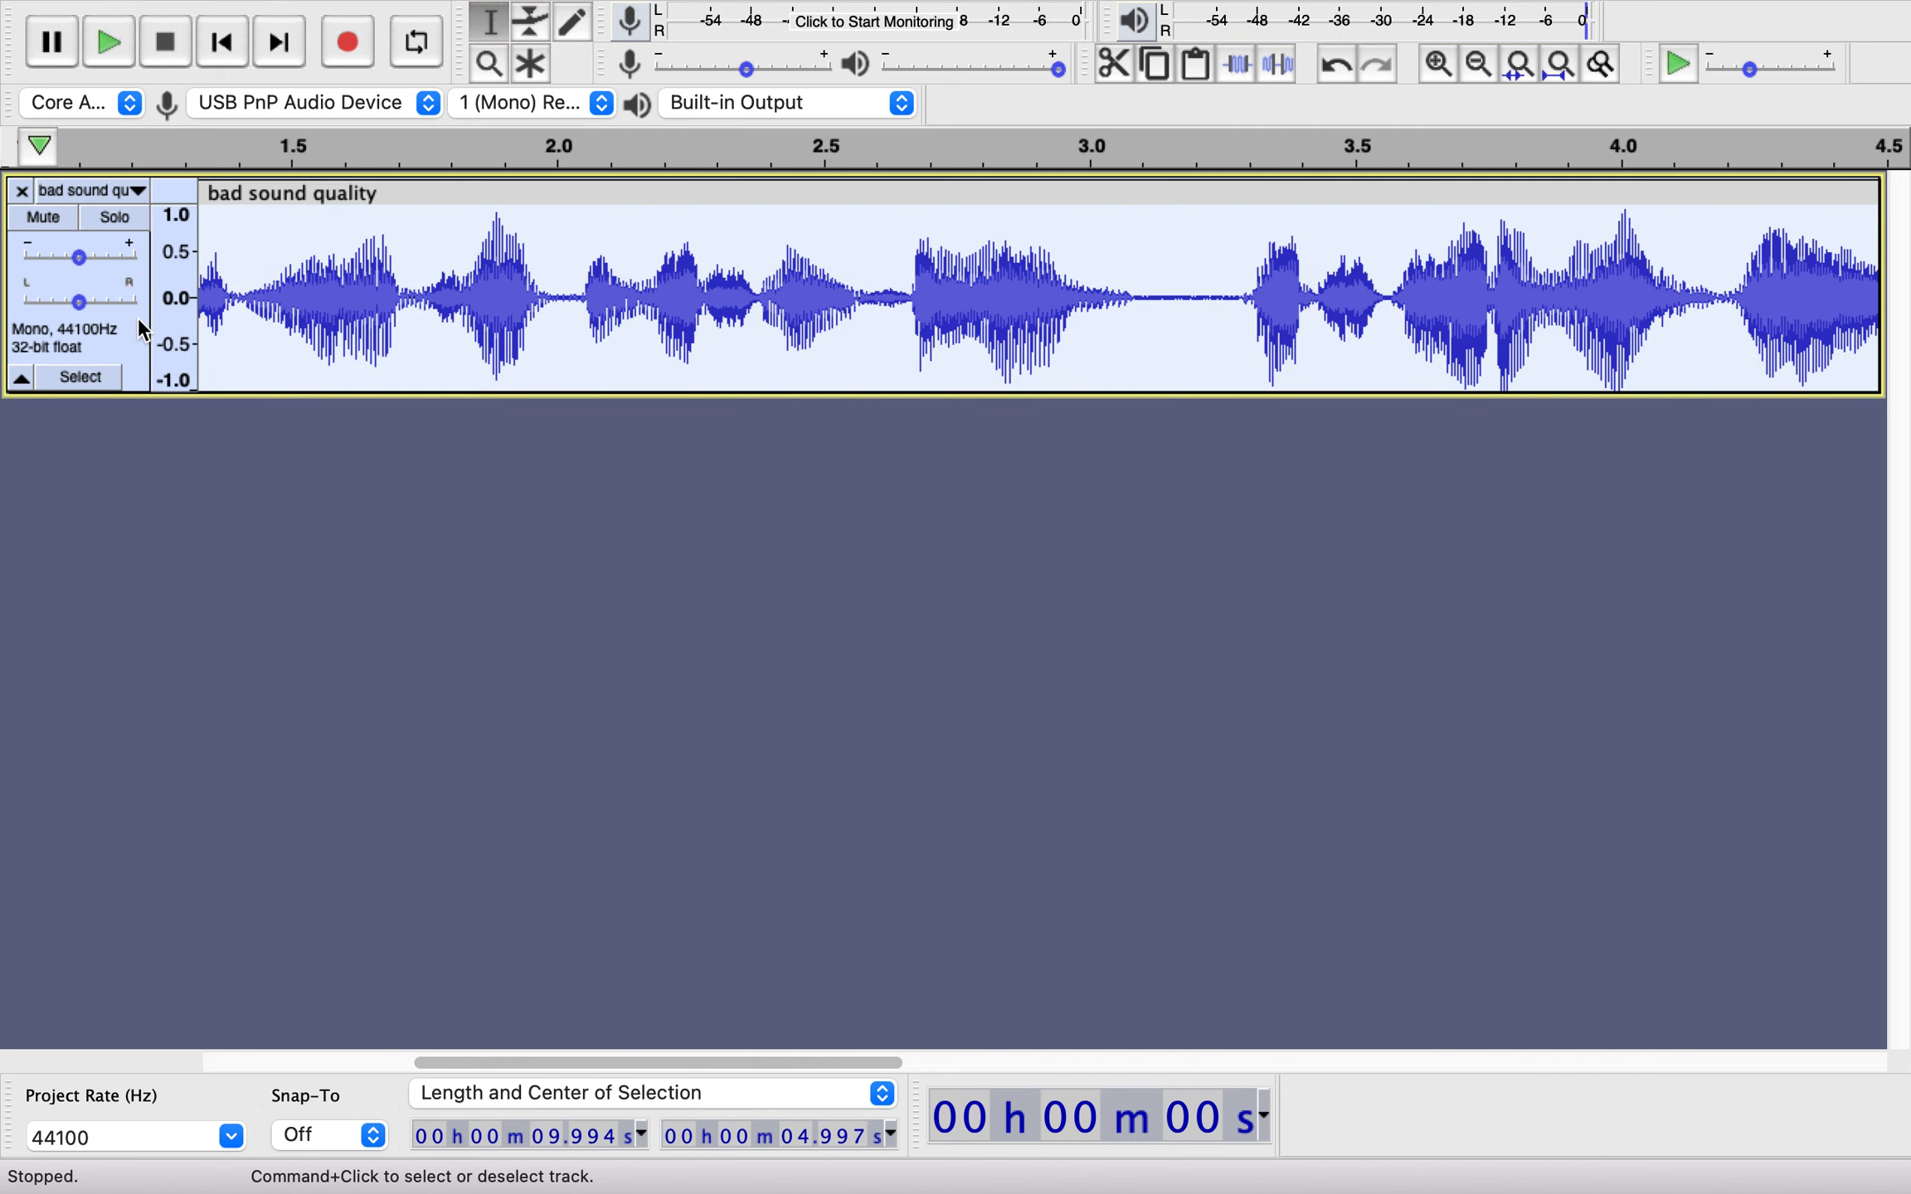
pyautogui.moveTo(979, 9)
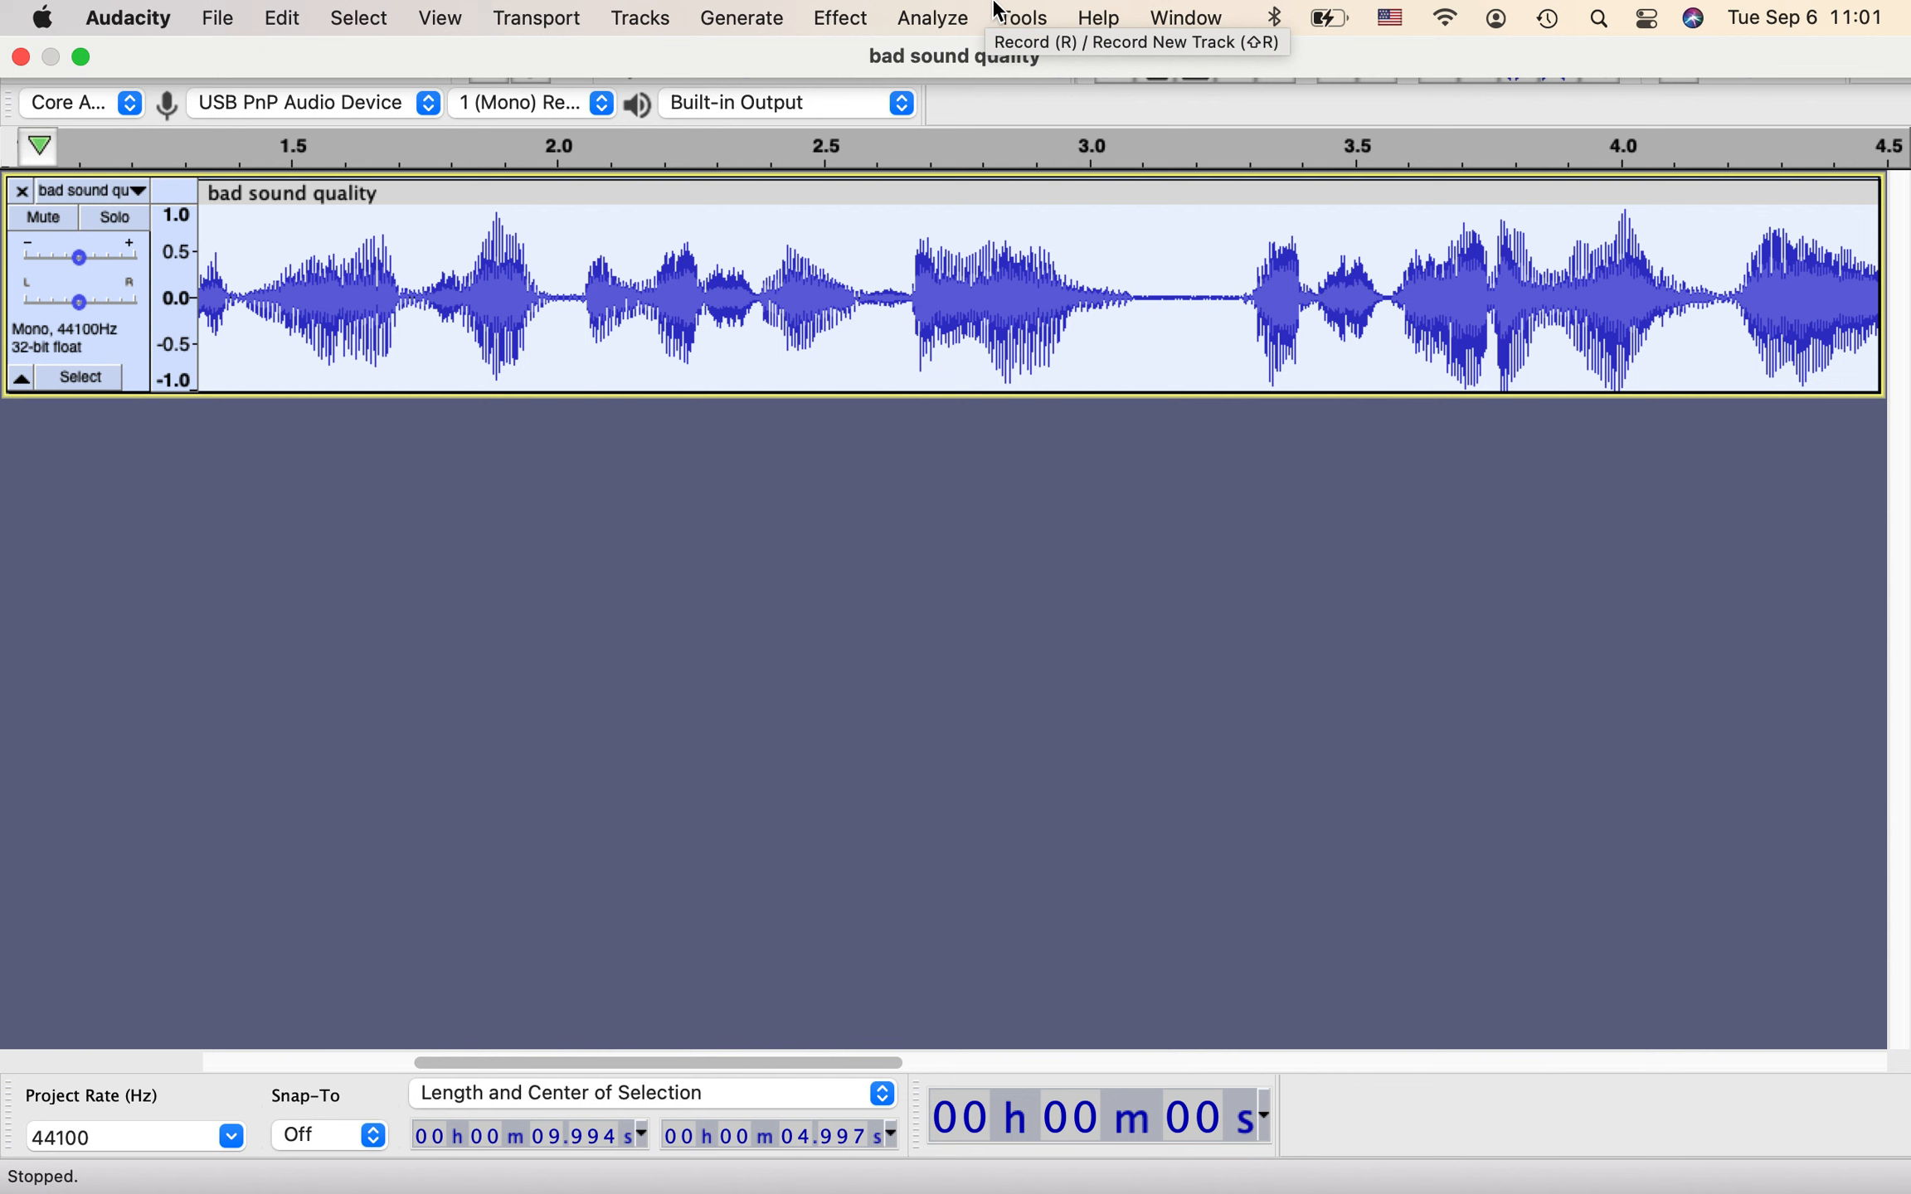
pyautogui.click(840, 21)
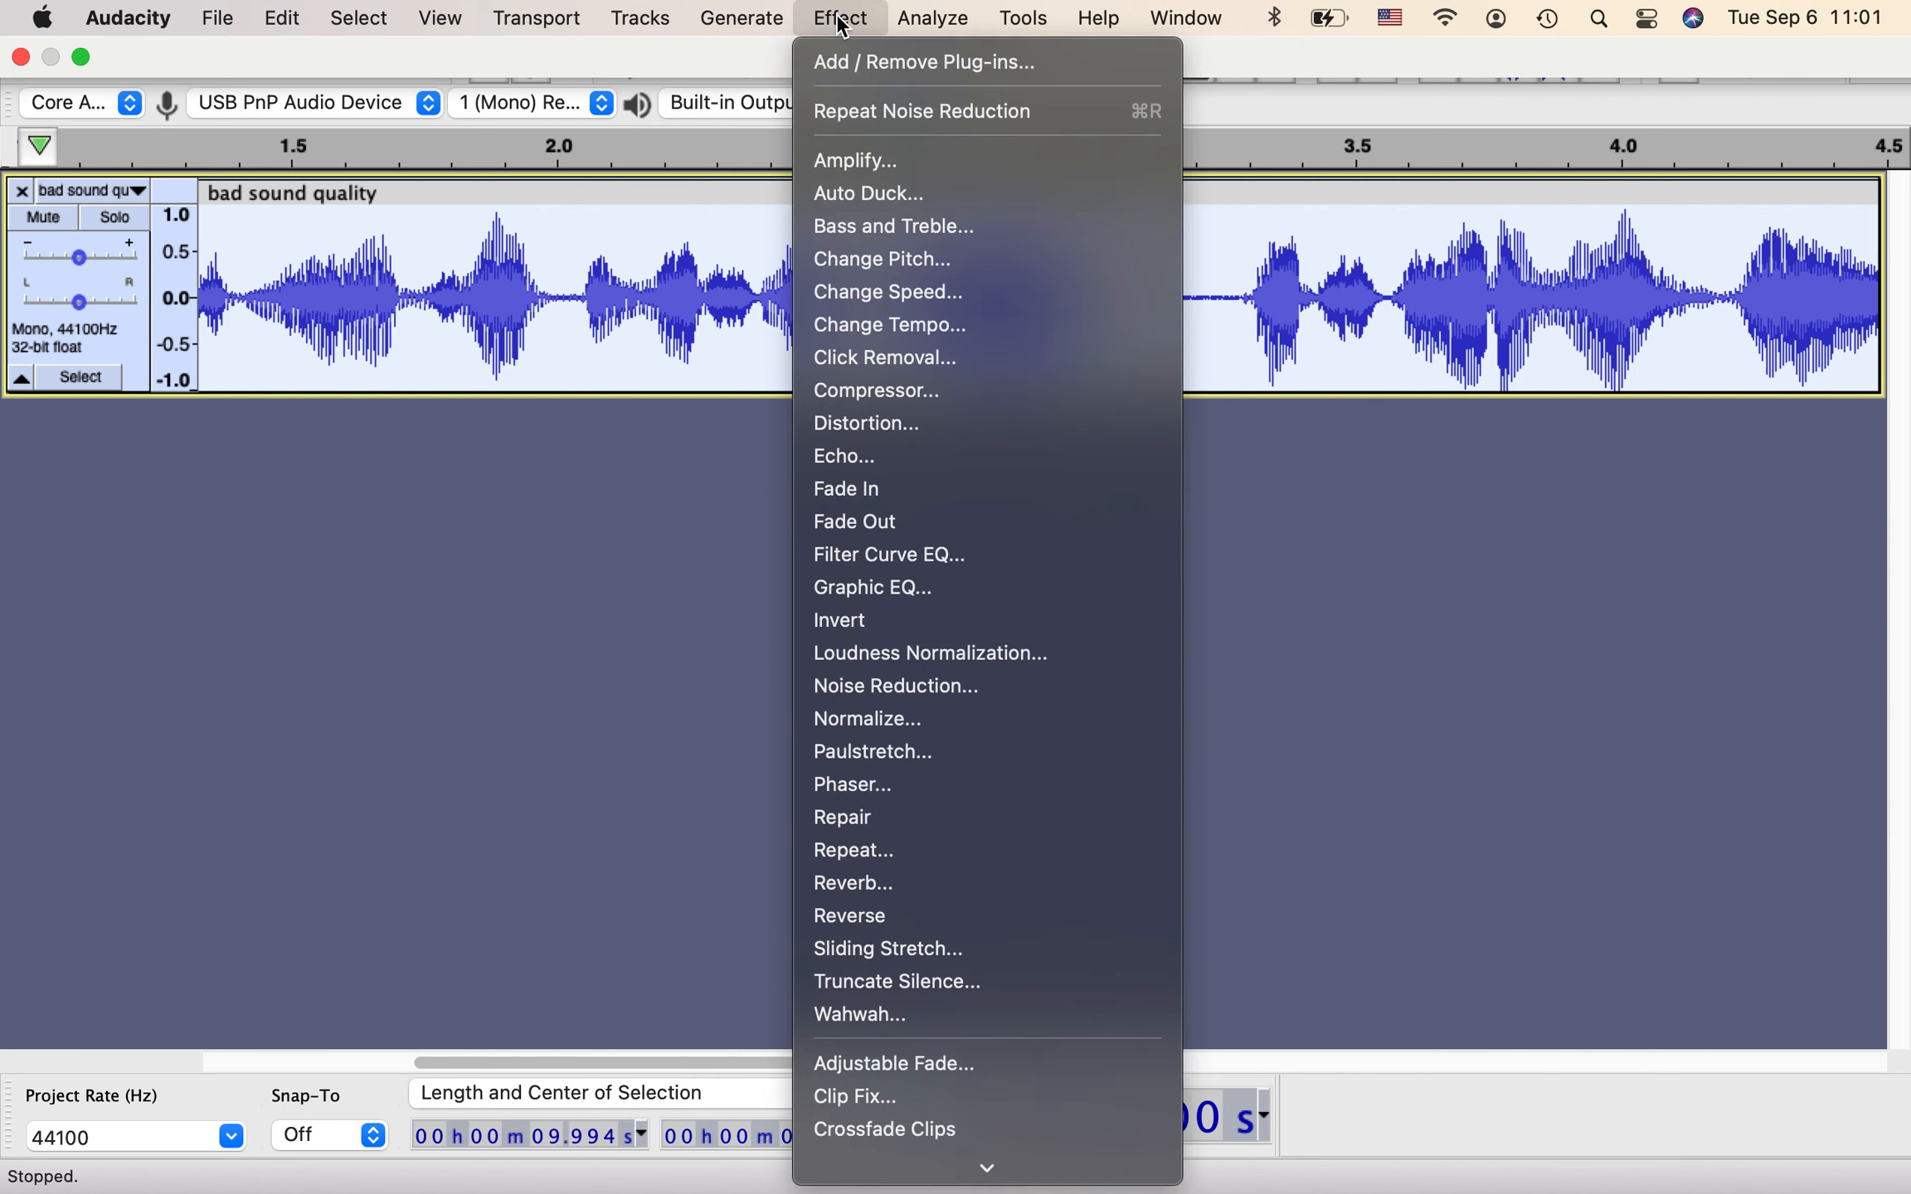
pyautogui.click(940, 693)
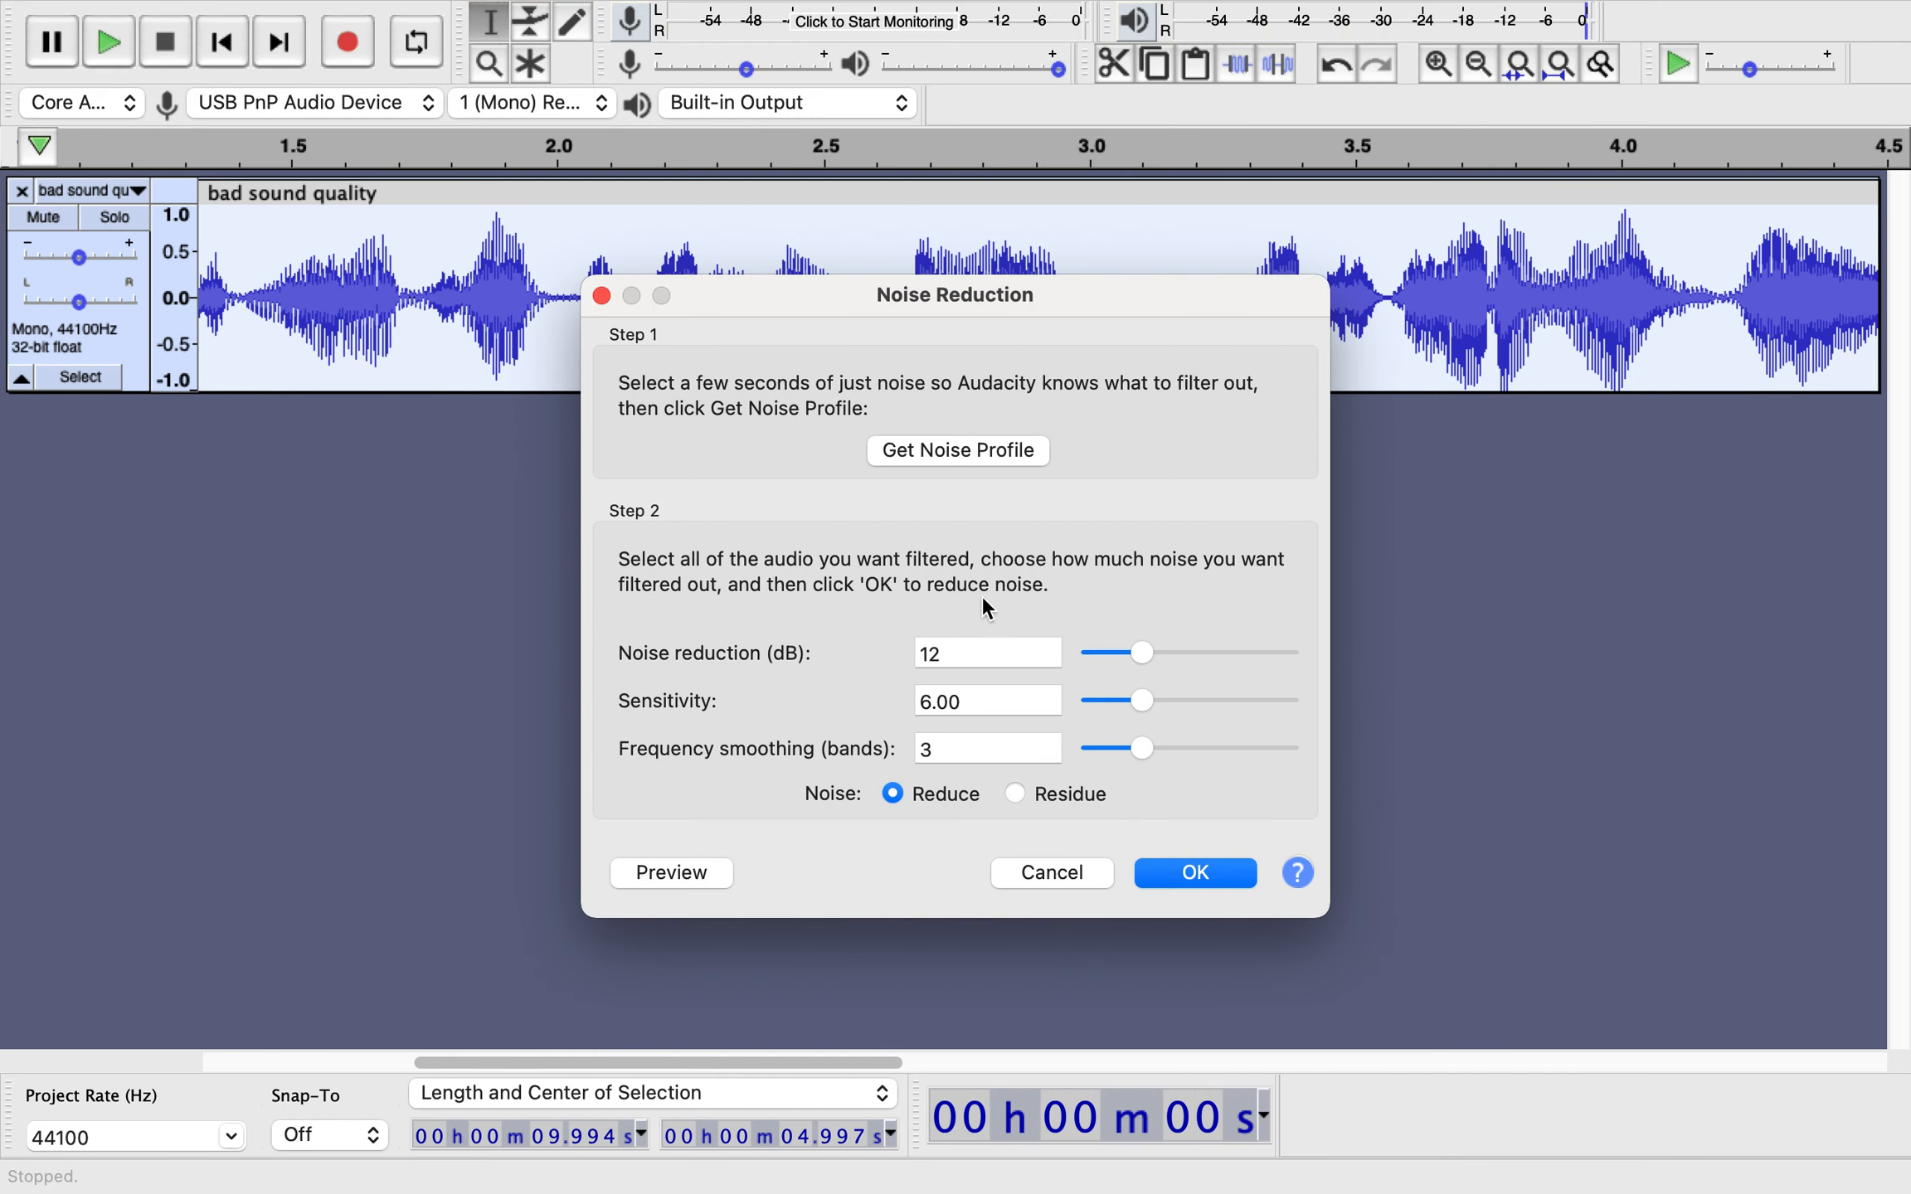
pyautogui.click(1195, 873)
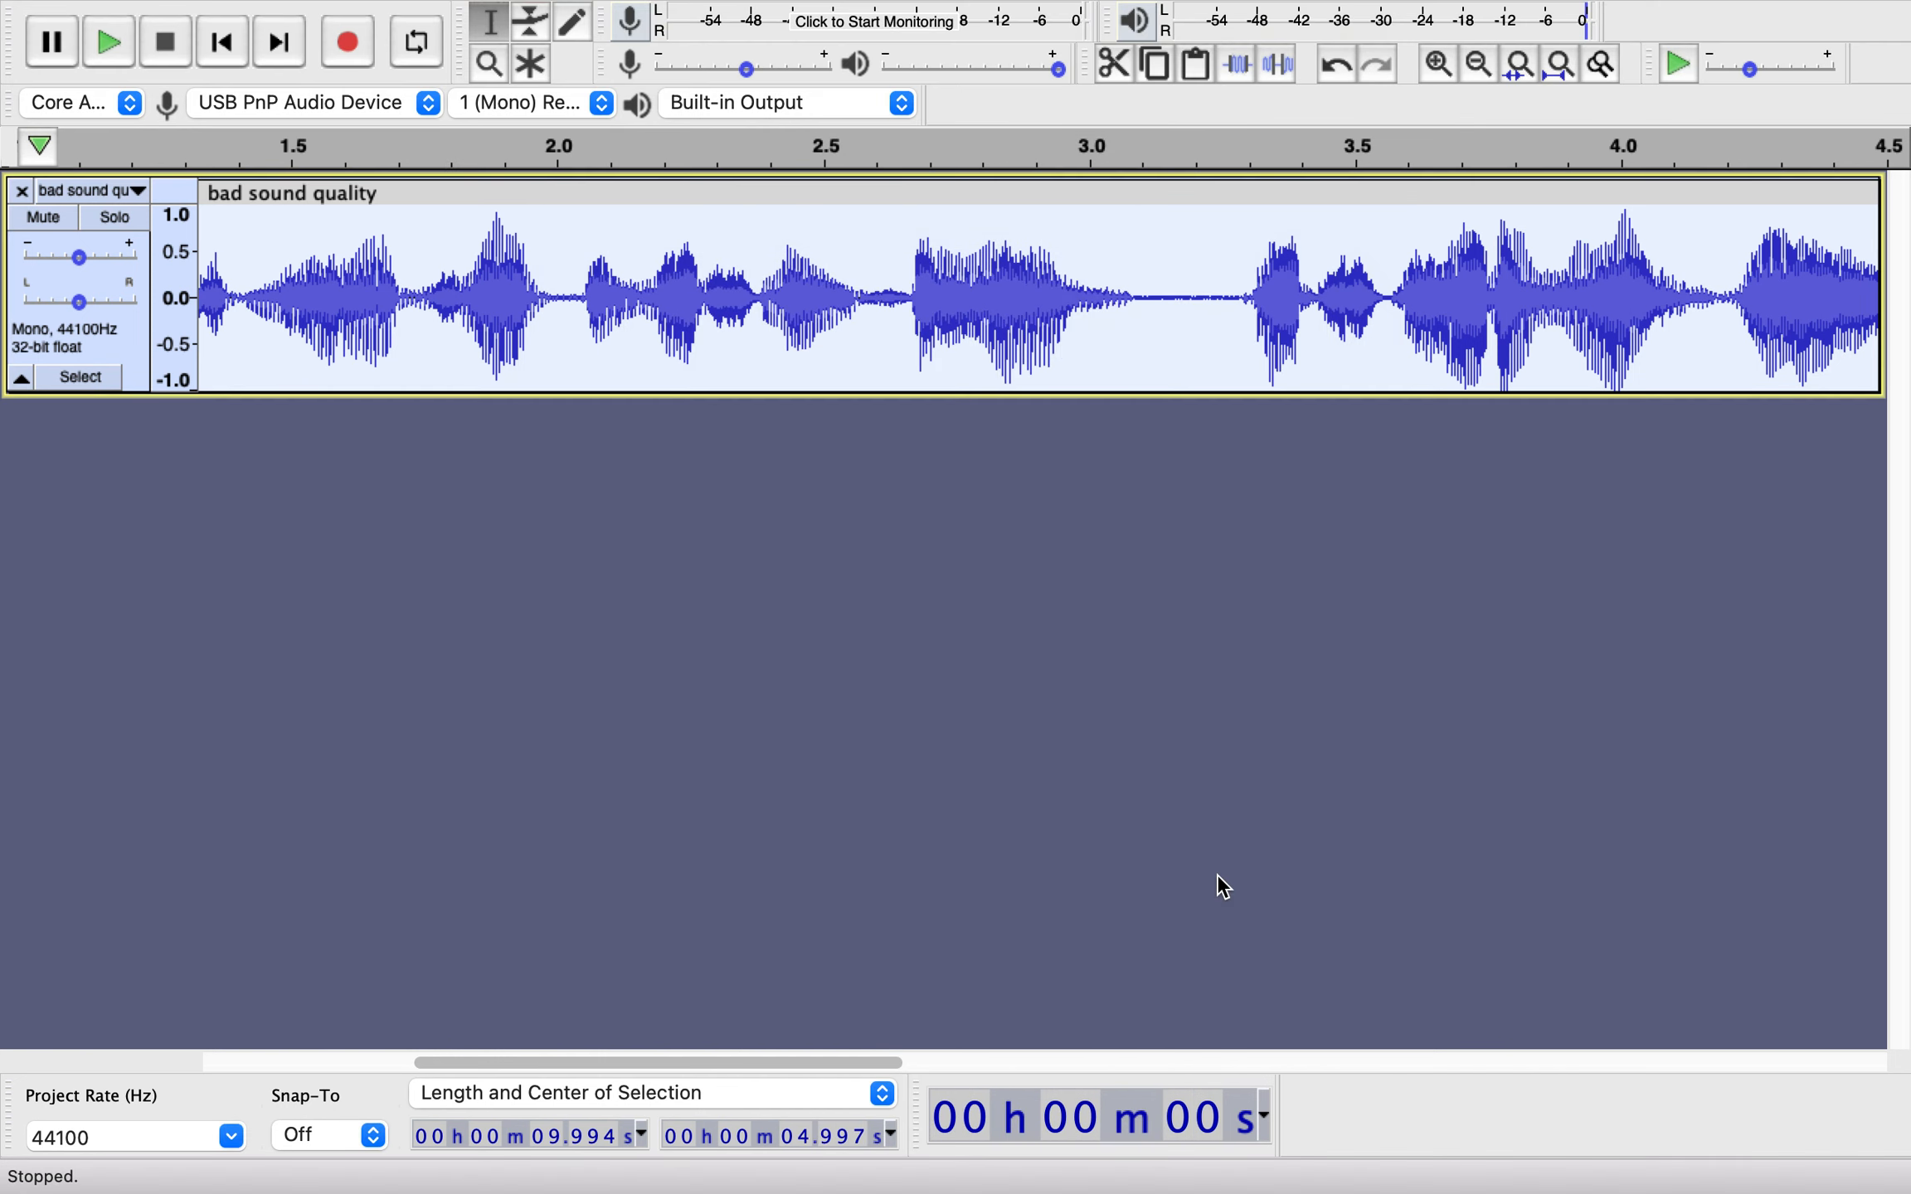
# Check the quiet gap near 3.2 s, and play the track briefly from about 0.14 s to hear the noise reduction.
pyautogui.moveTo(1168, 292); pyautogui.dragTo(1238, 307)
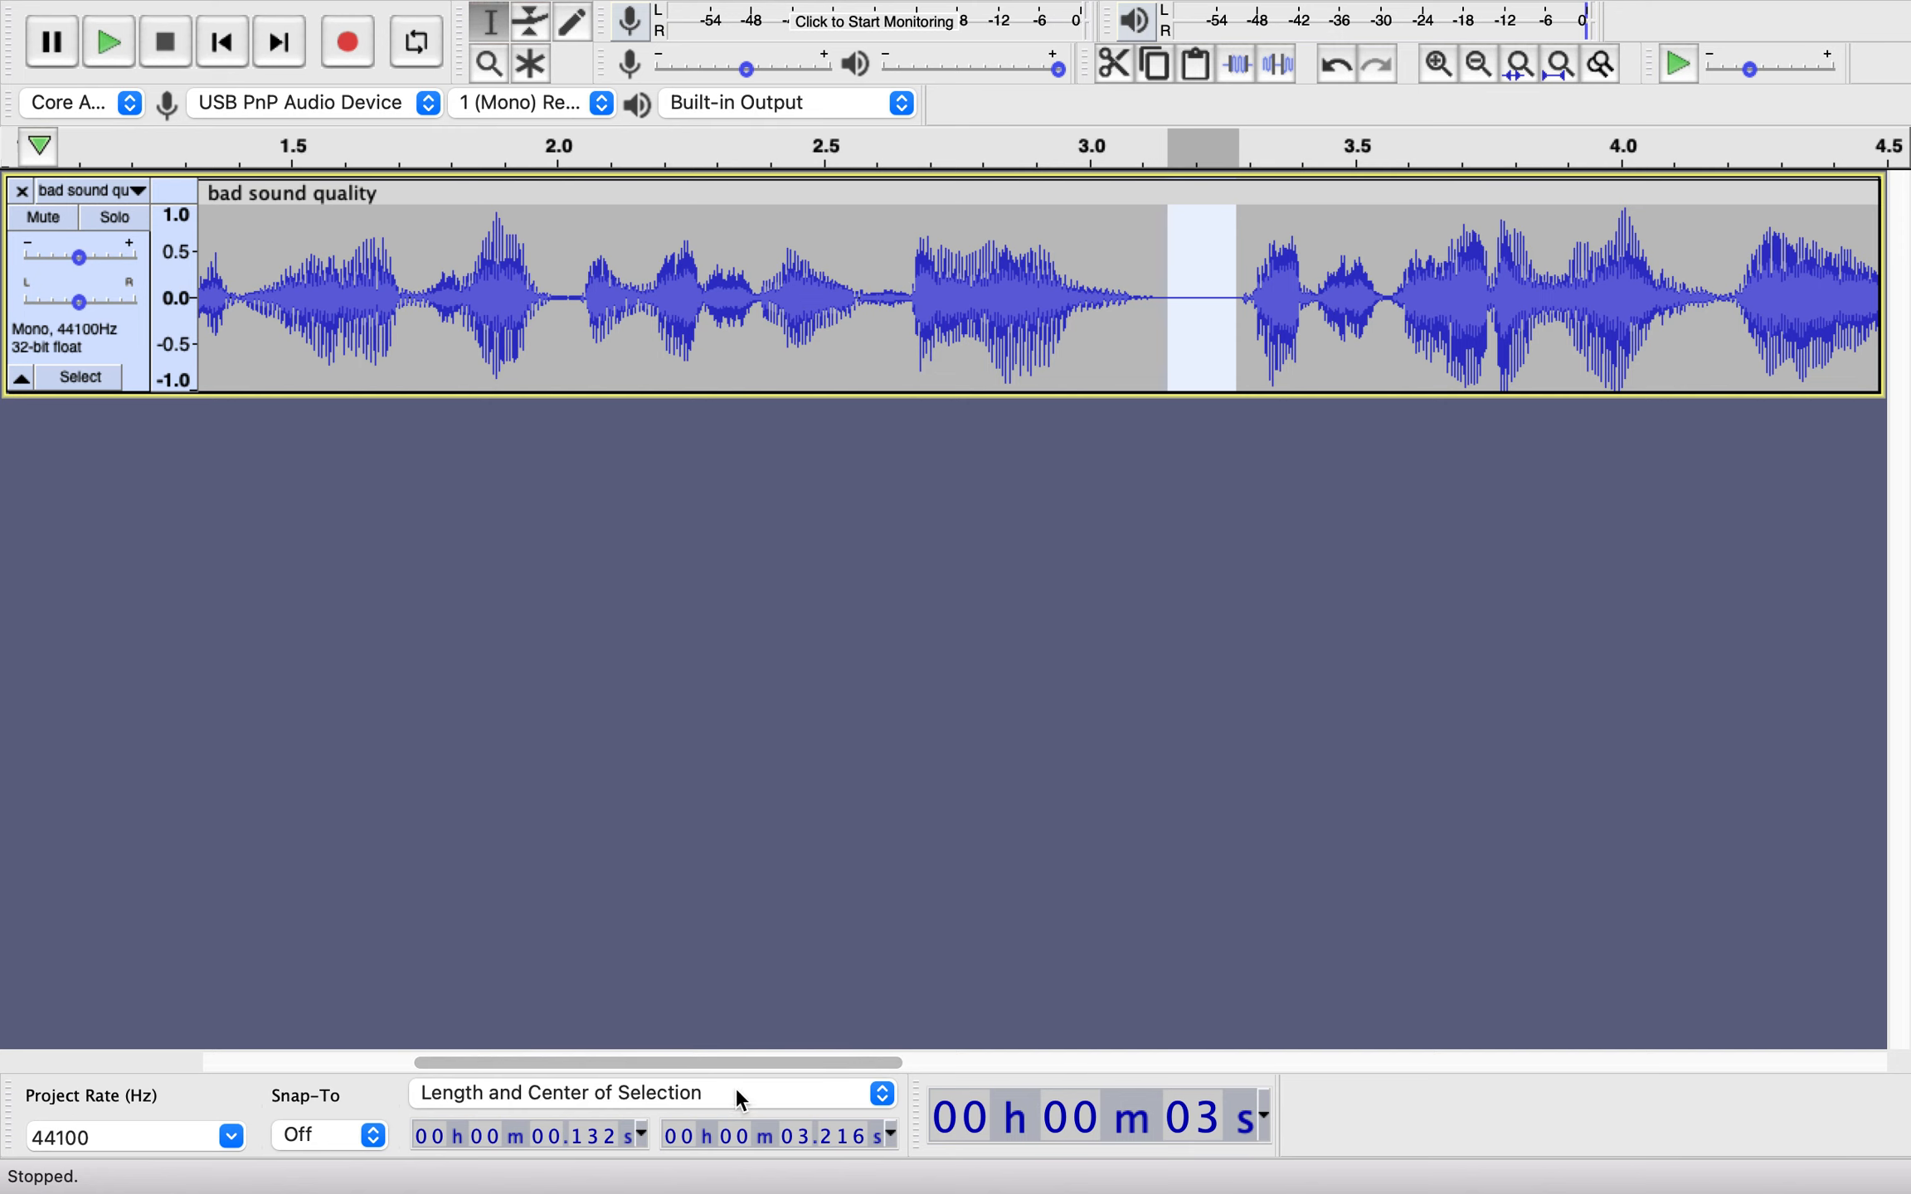
pyautogui.moveTo(792, 1062); pyautogui.dragTo(571, 1050)
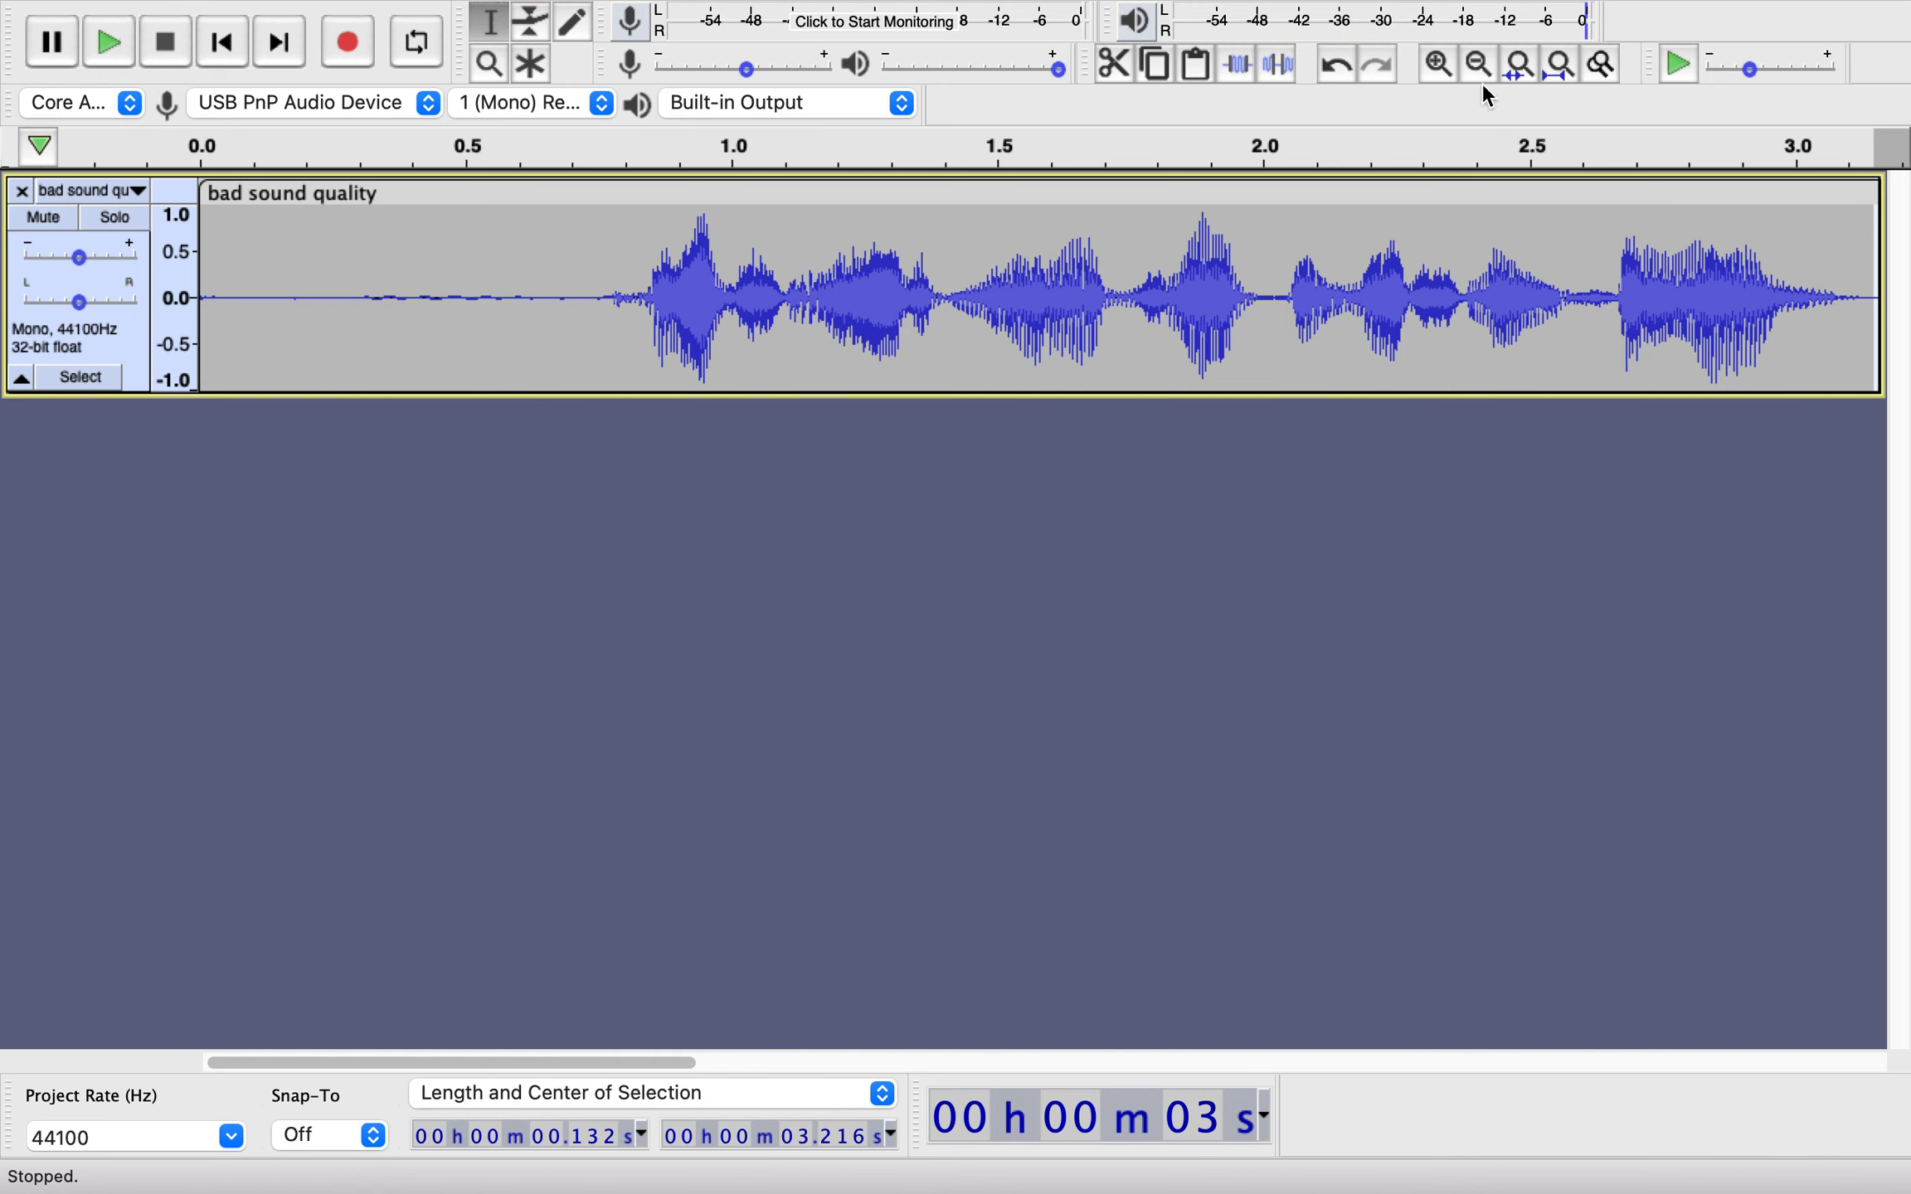
pyautogui.click(274, 286)
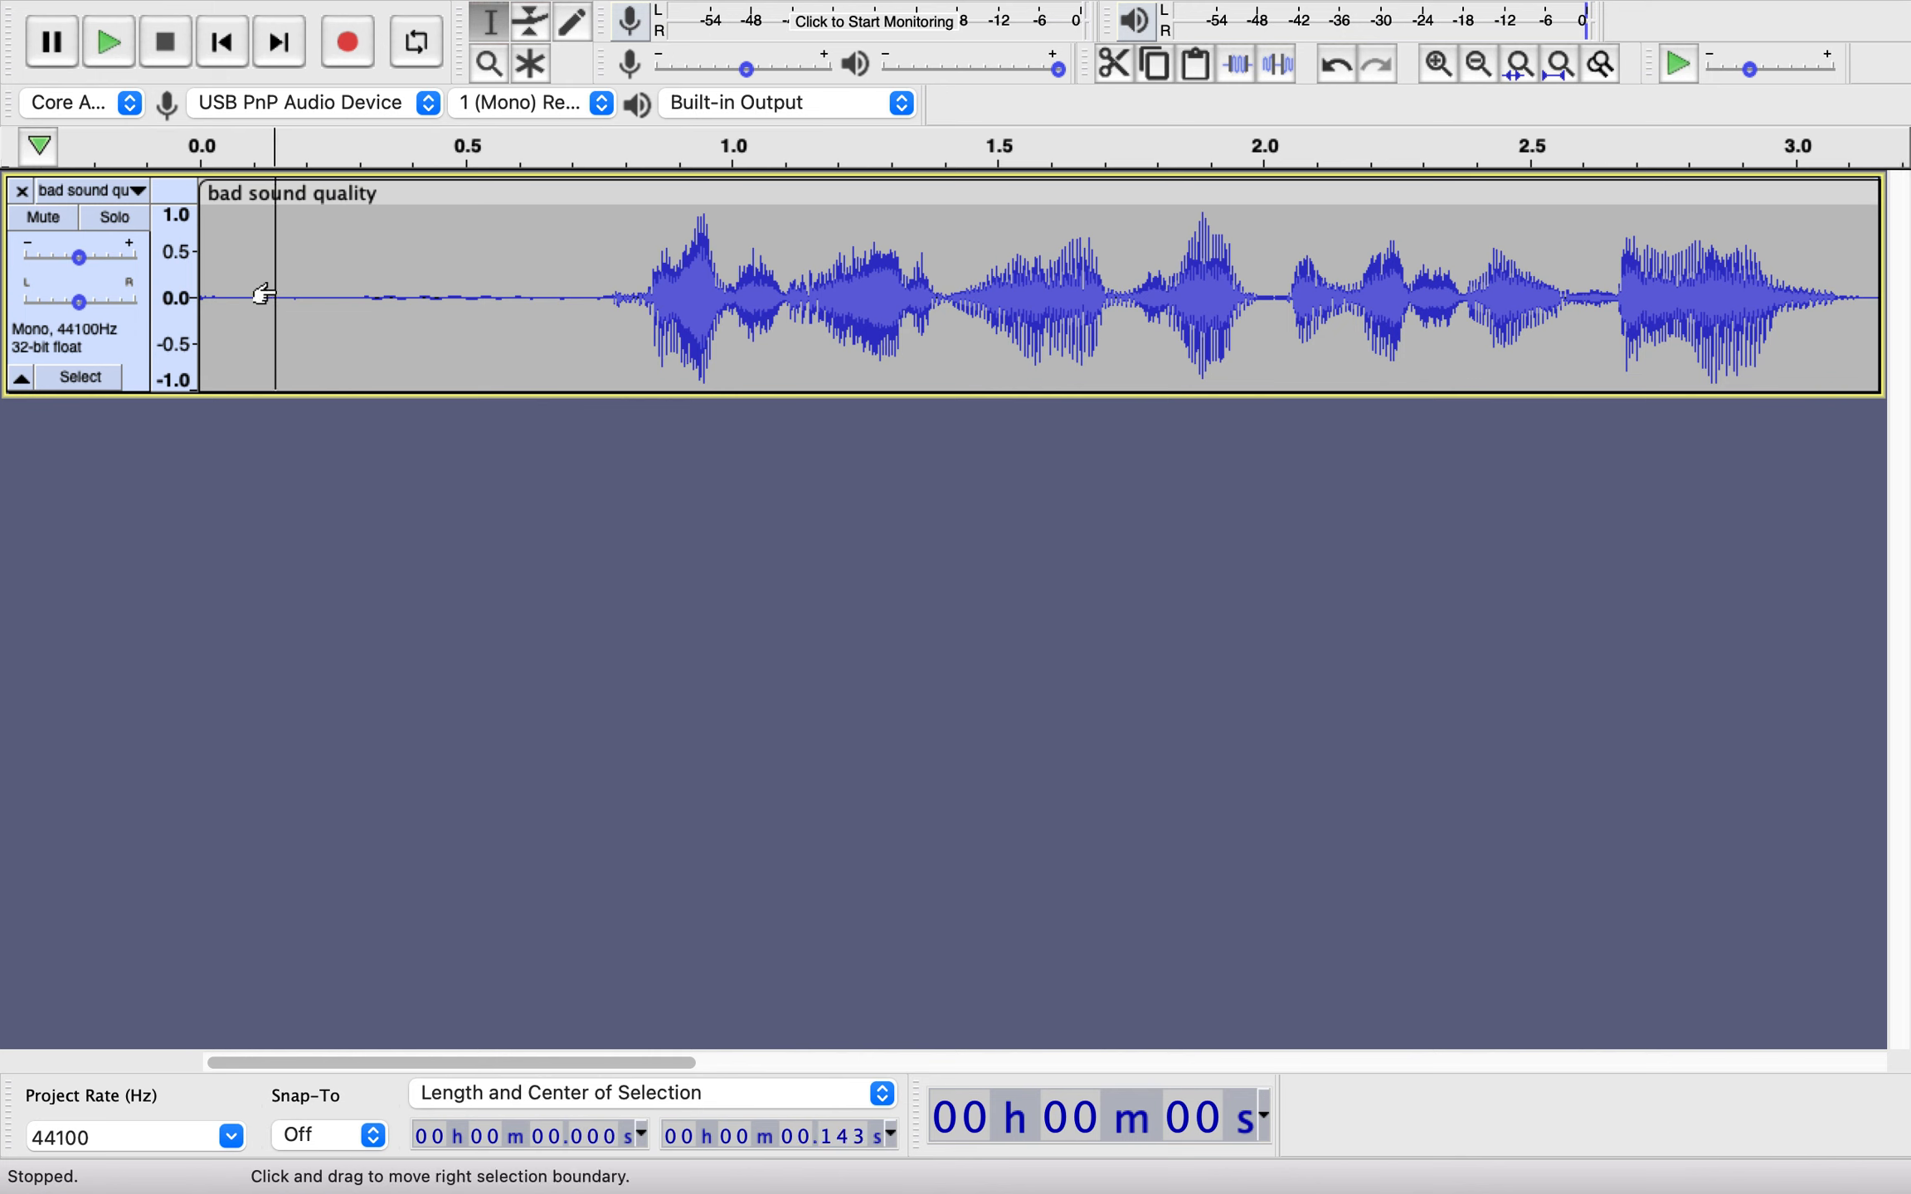
pyautogui.click(107, 42)
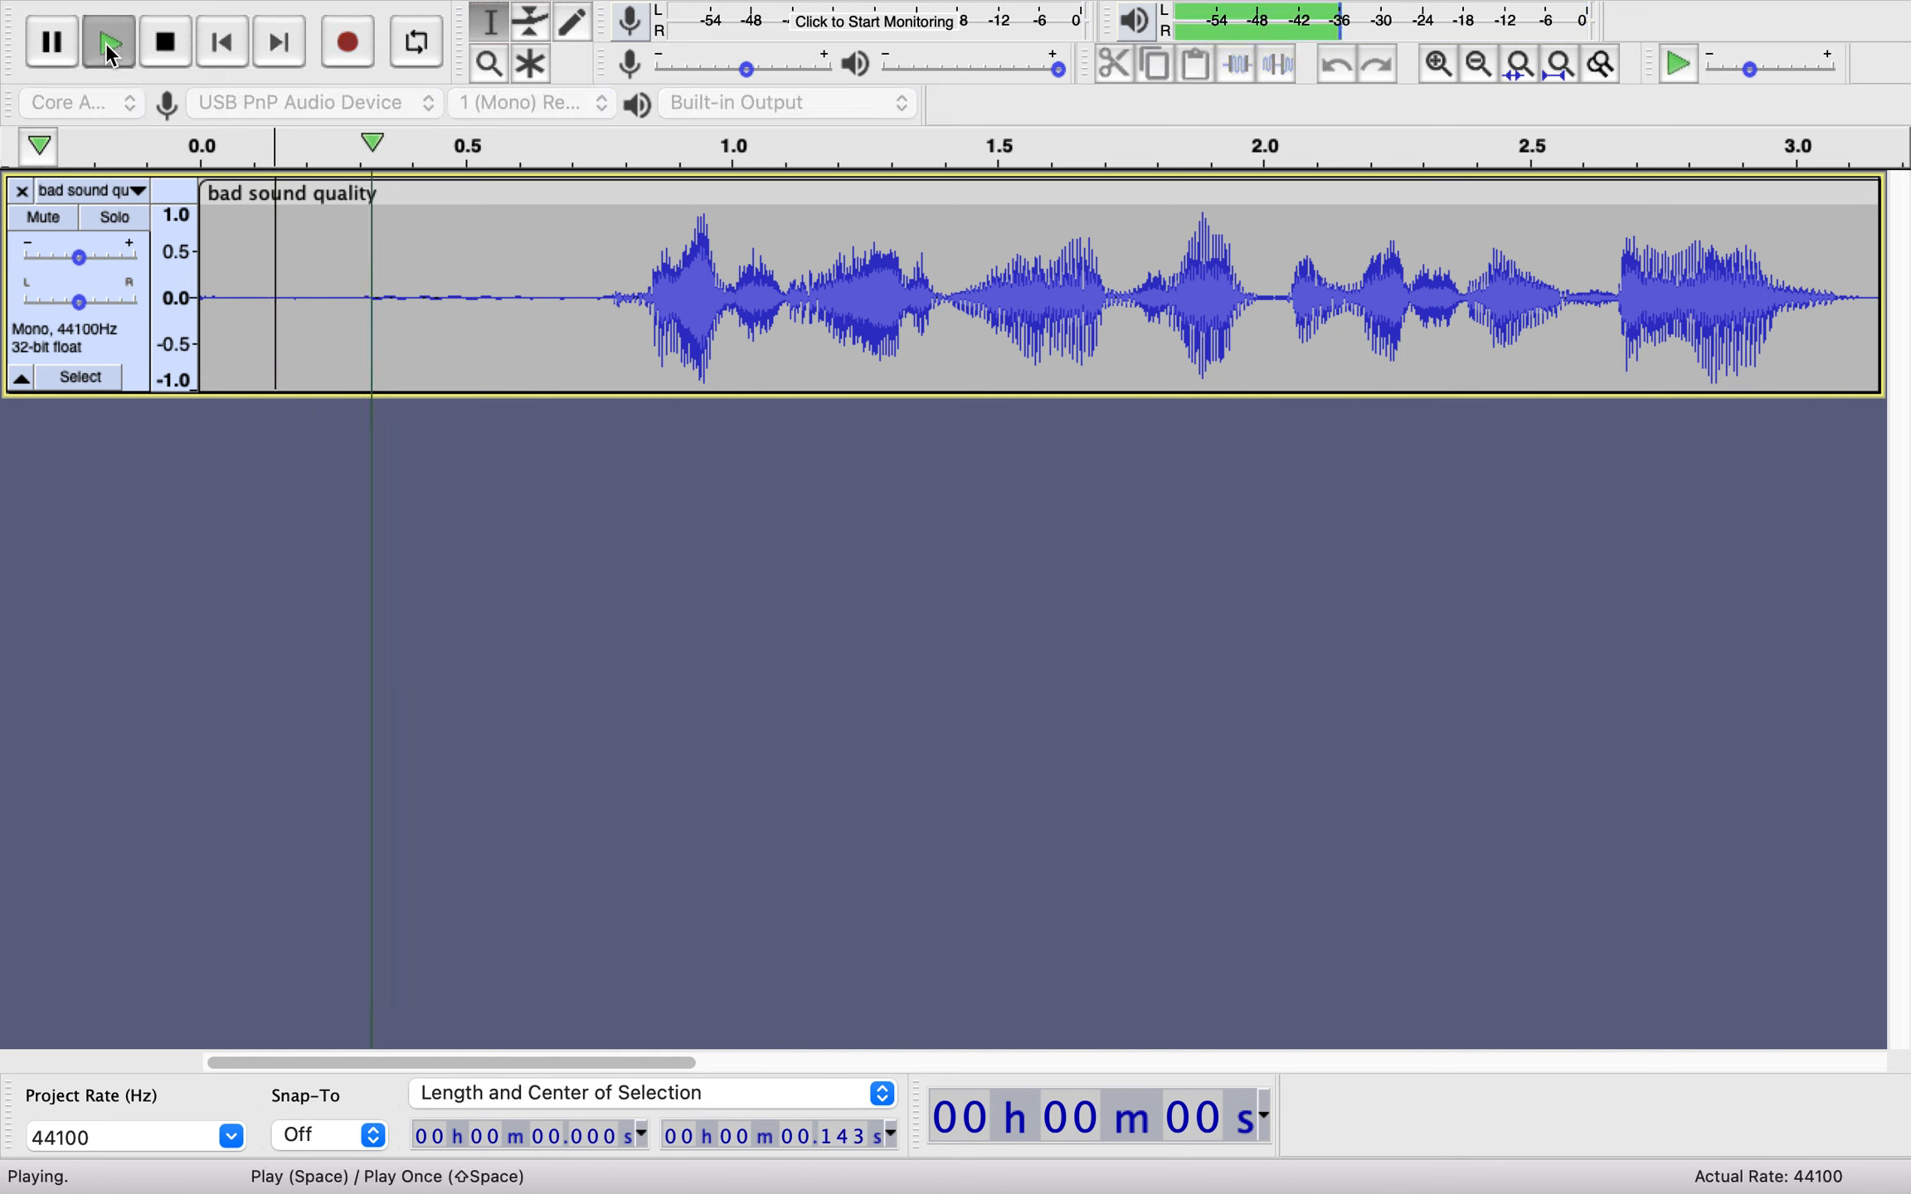
pyautogui.click(166, 48)
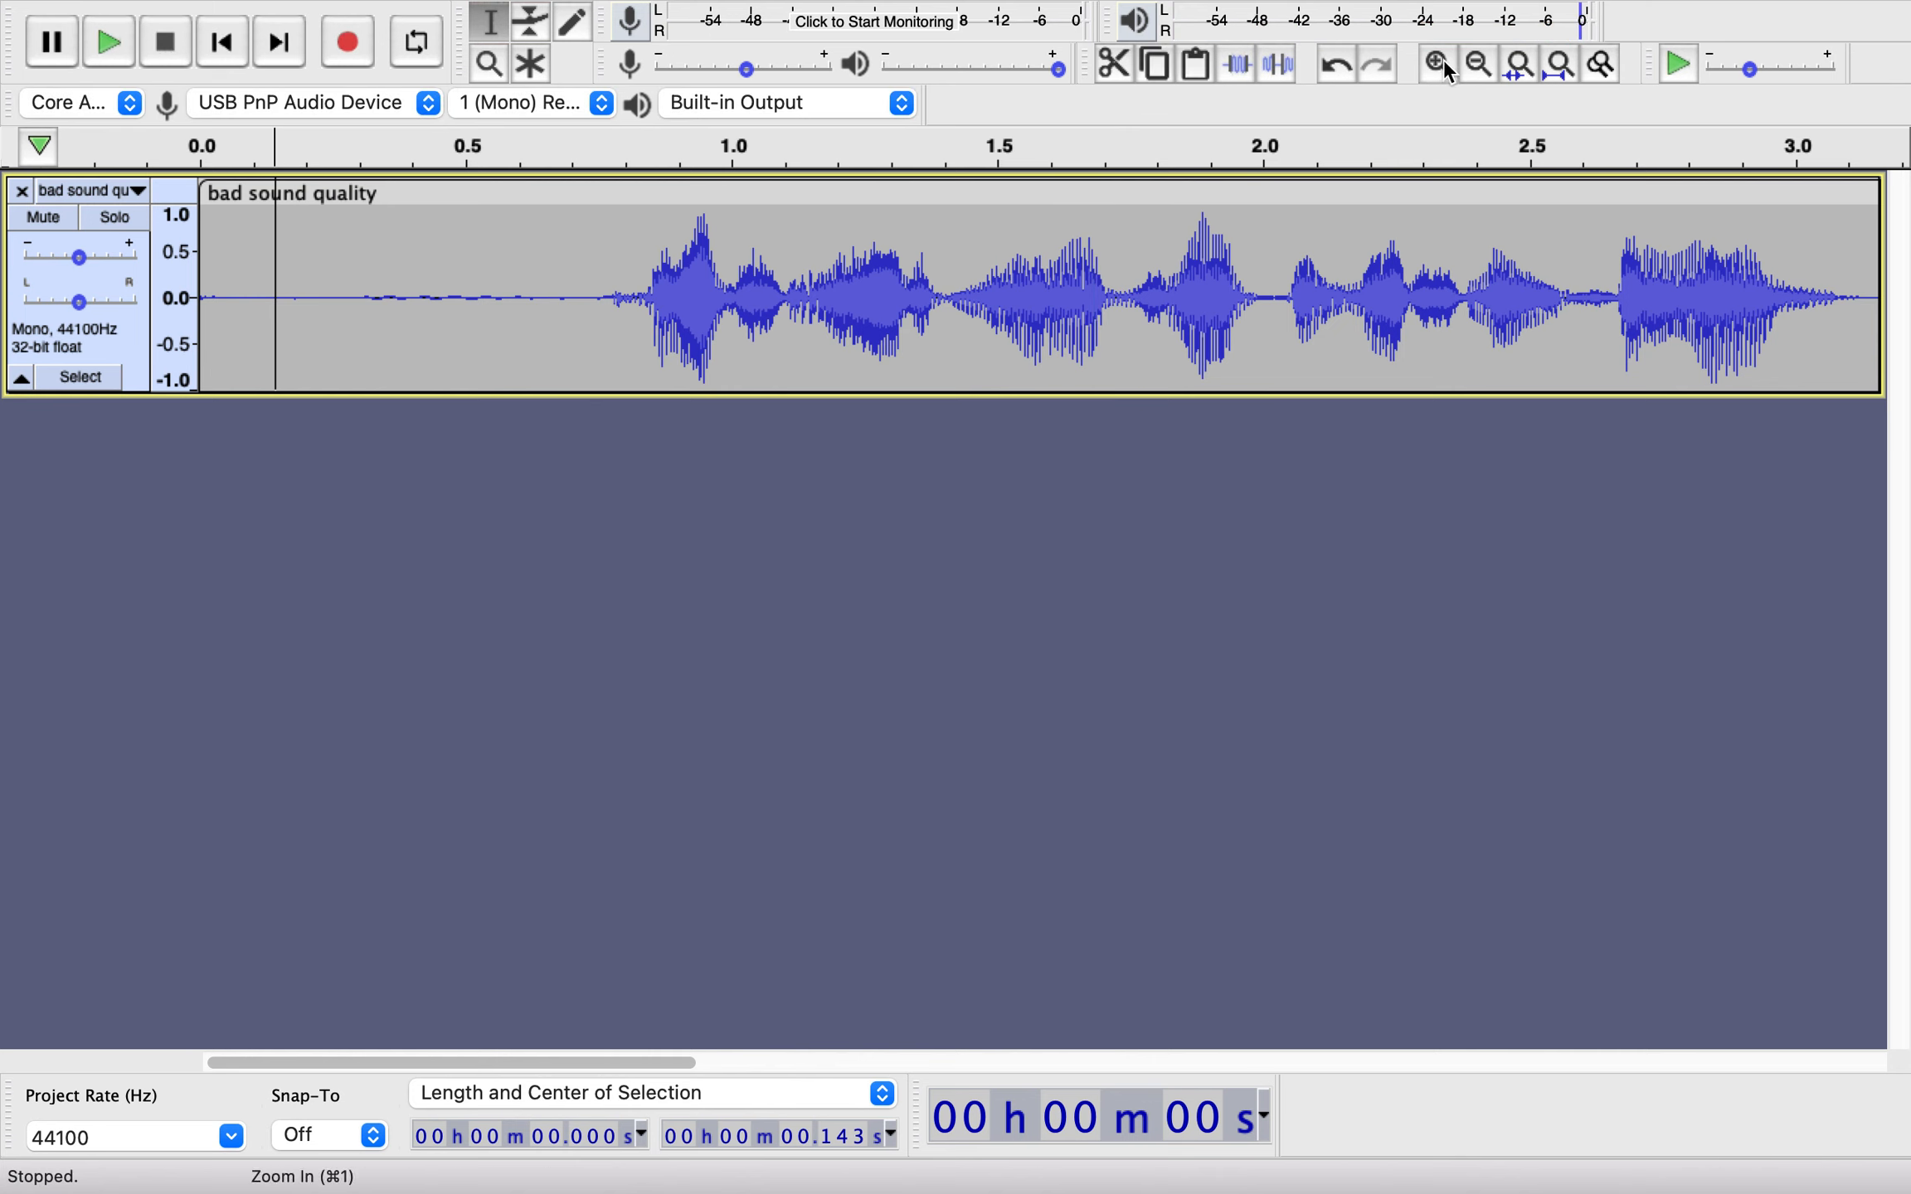
# Amplify the quieter speech section from about 5.4 to 8.9 s by 9.44 dB without allowing clipping.
pyautogui.click(1475, 71)
pyautogui.click(1476, 71)
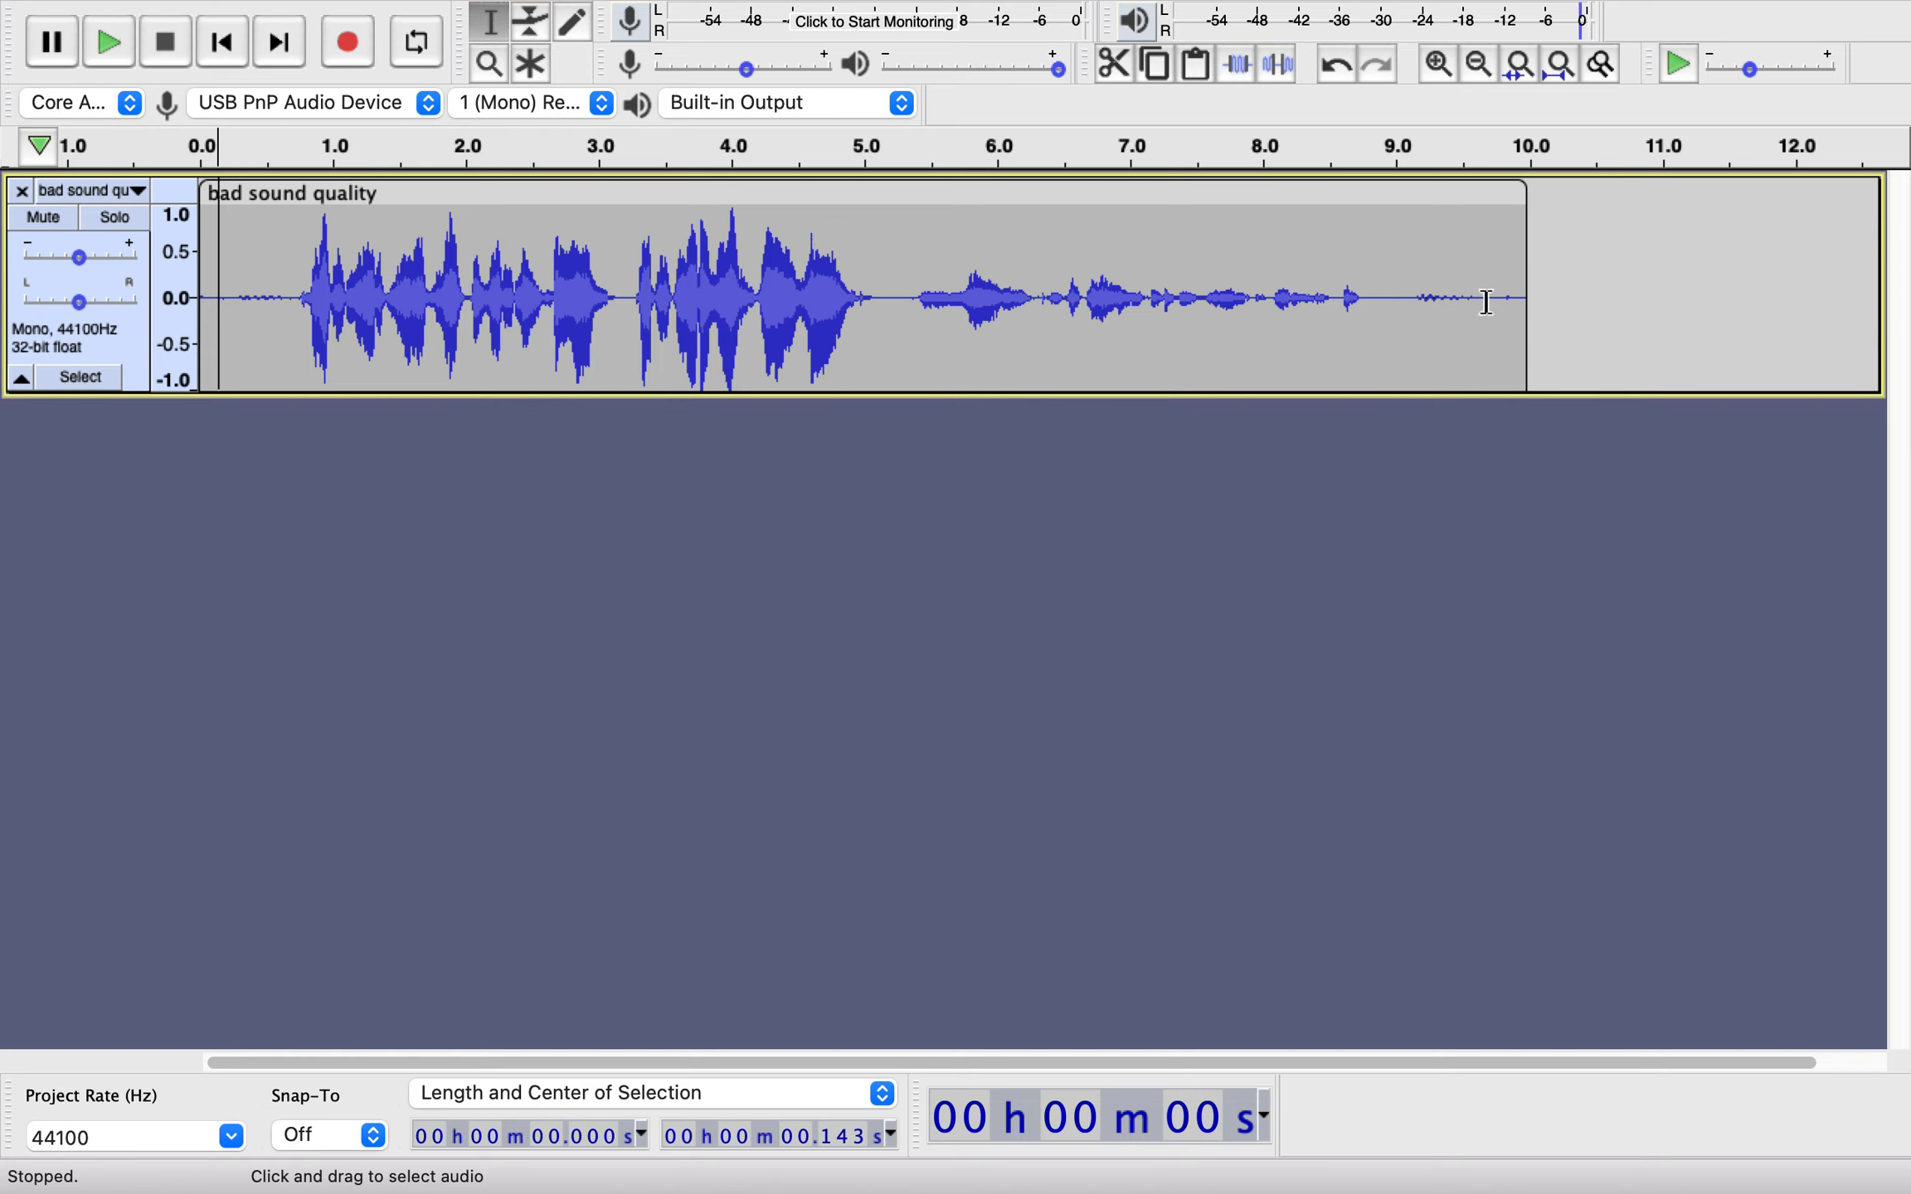
pyautogui.moveTo(1382, 302); pyautogui.dragTo(911, 308)
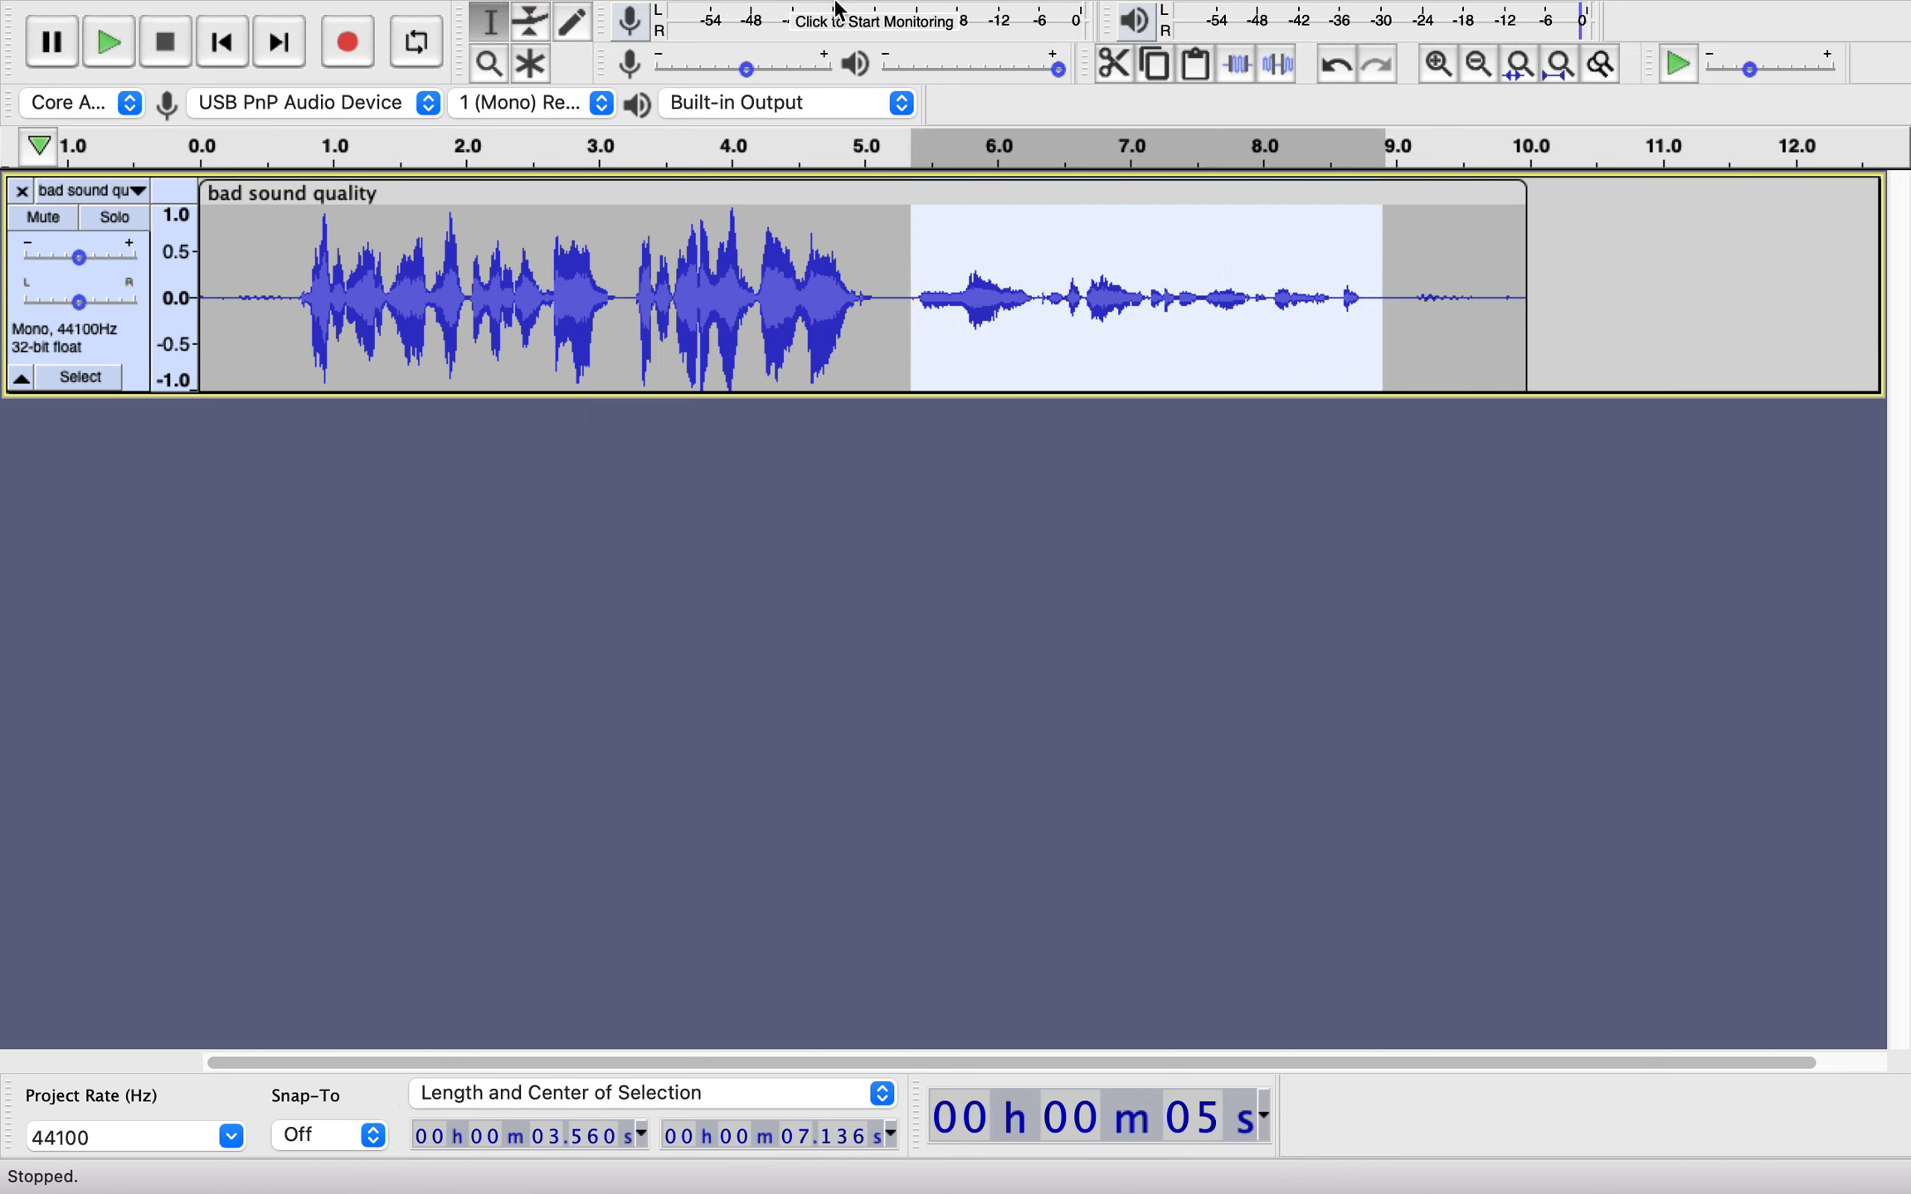
pyautogui.moveTo(840, 10)
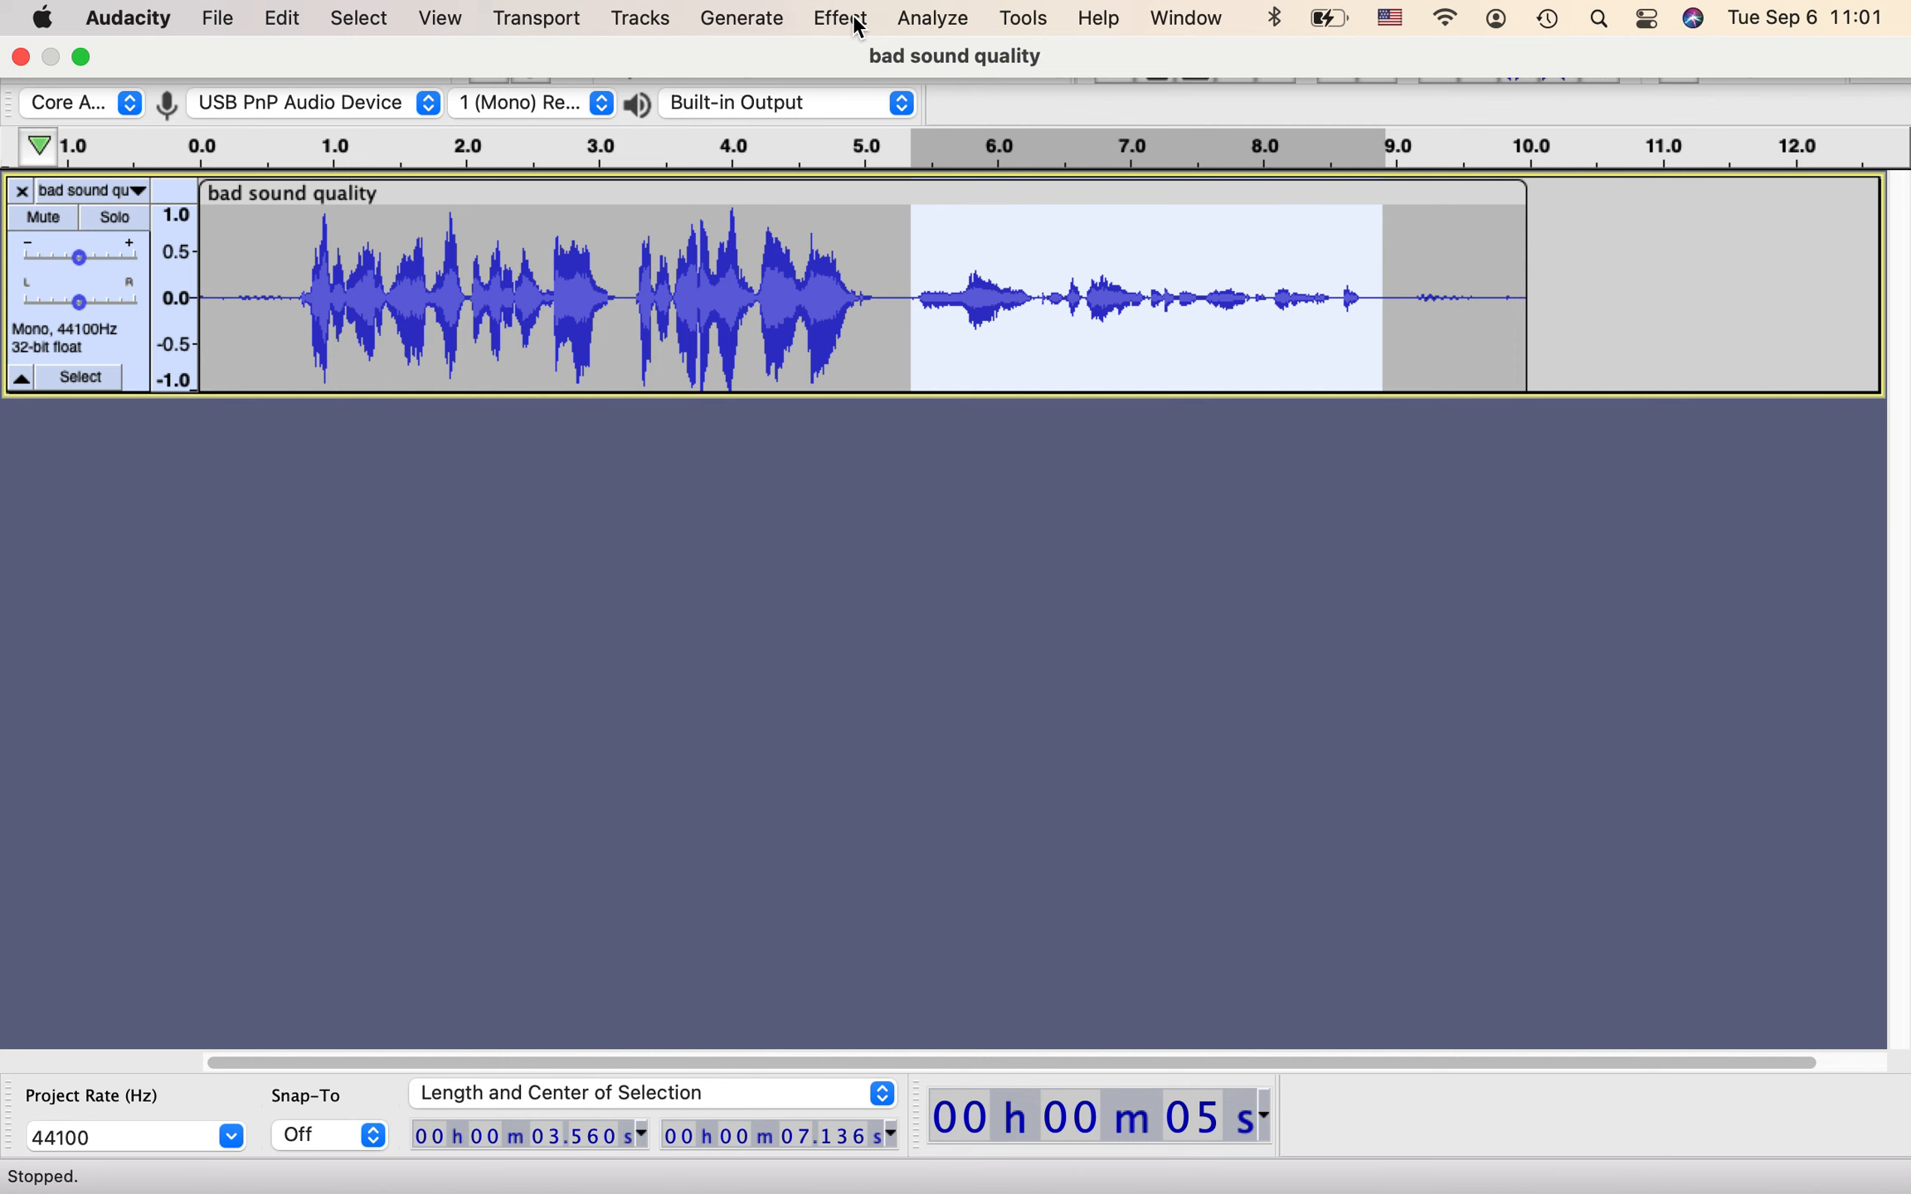
pyautogui.click(858, 25)
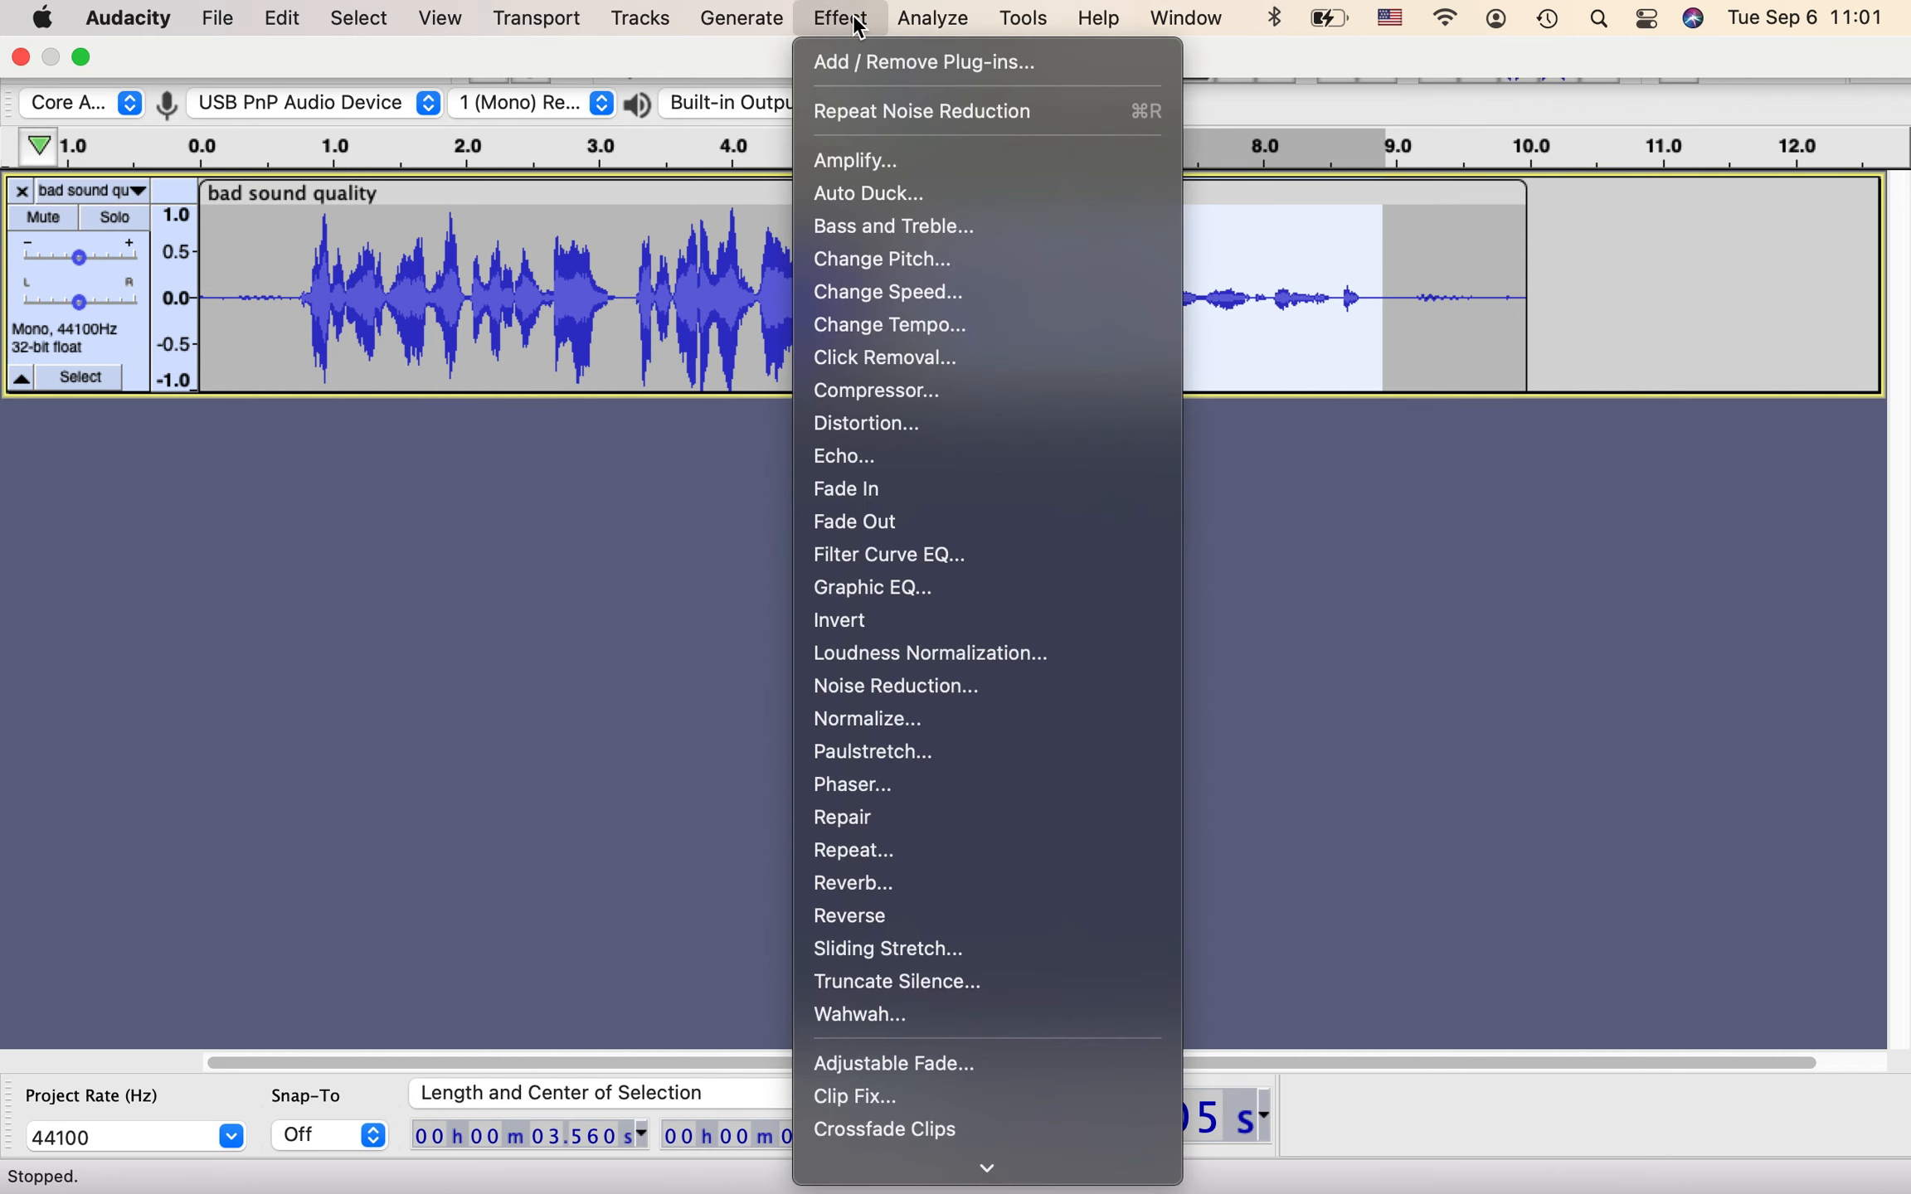
pyautogui.click(883, 157)
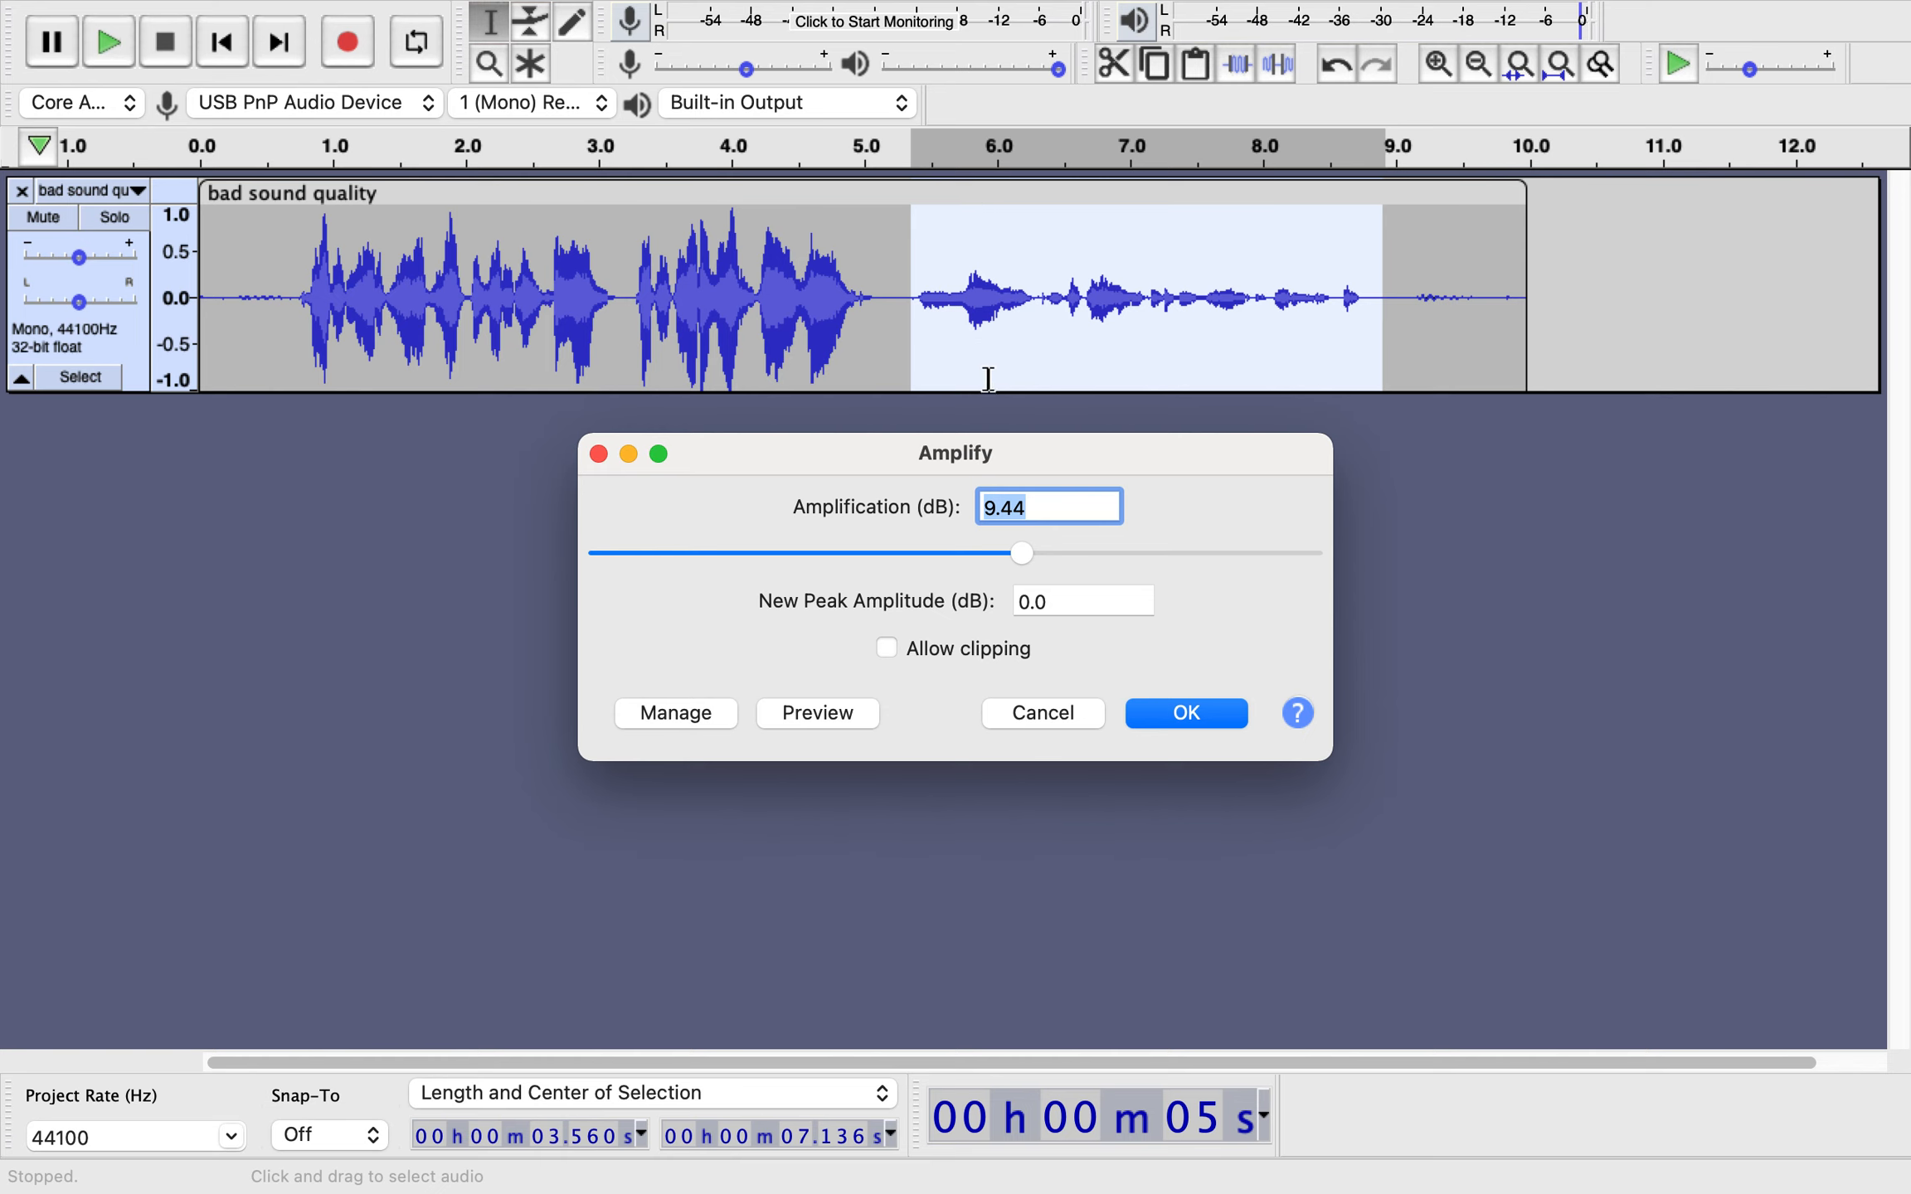
pyautogui.click(1186, 714)
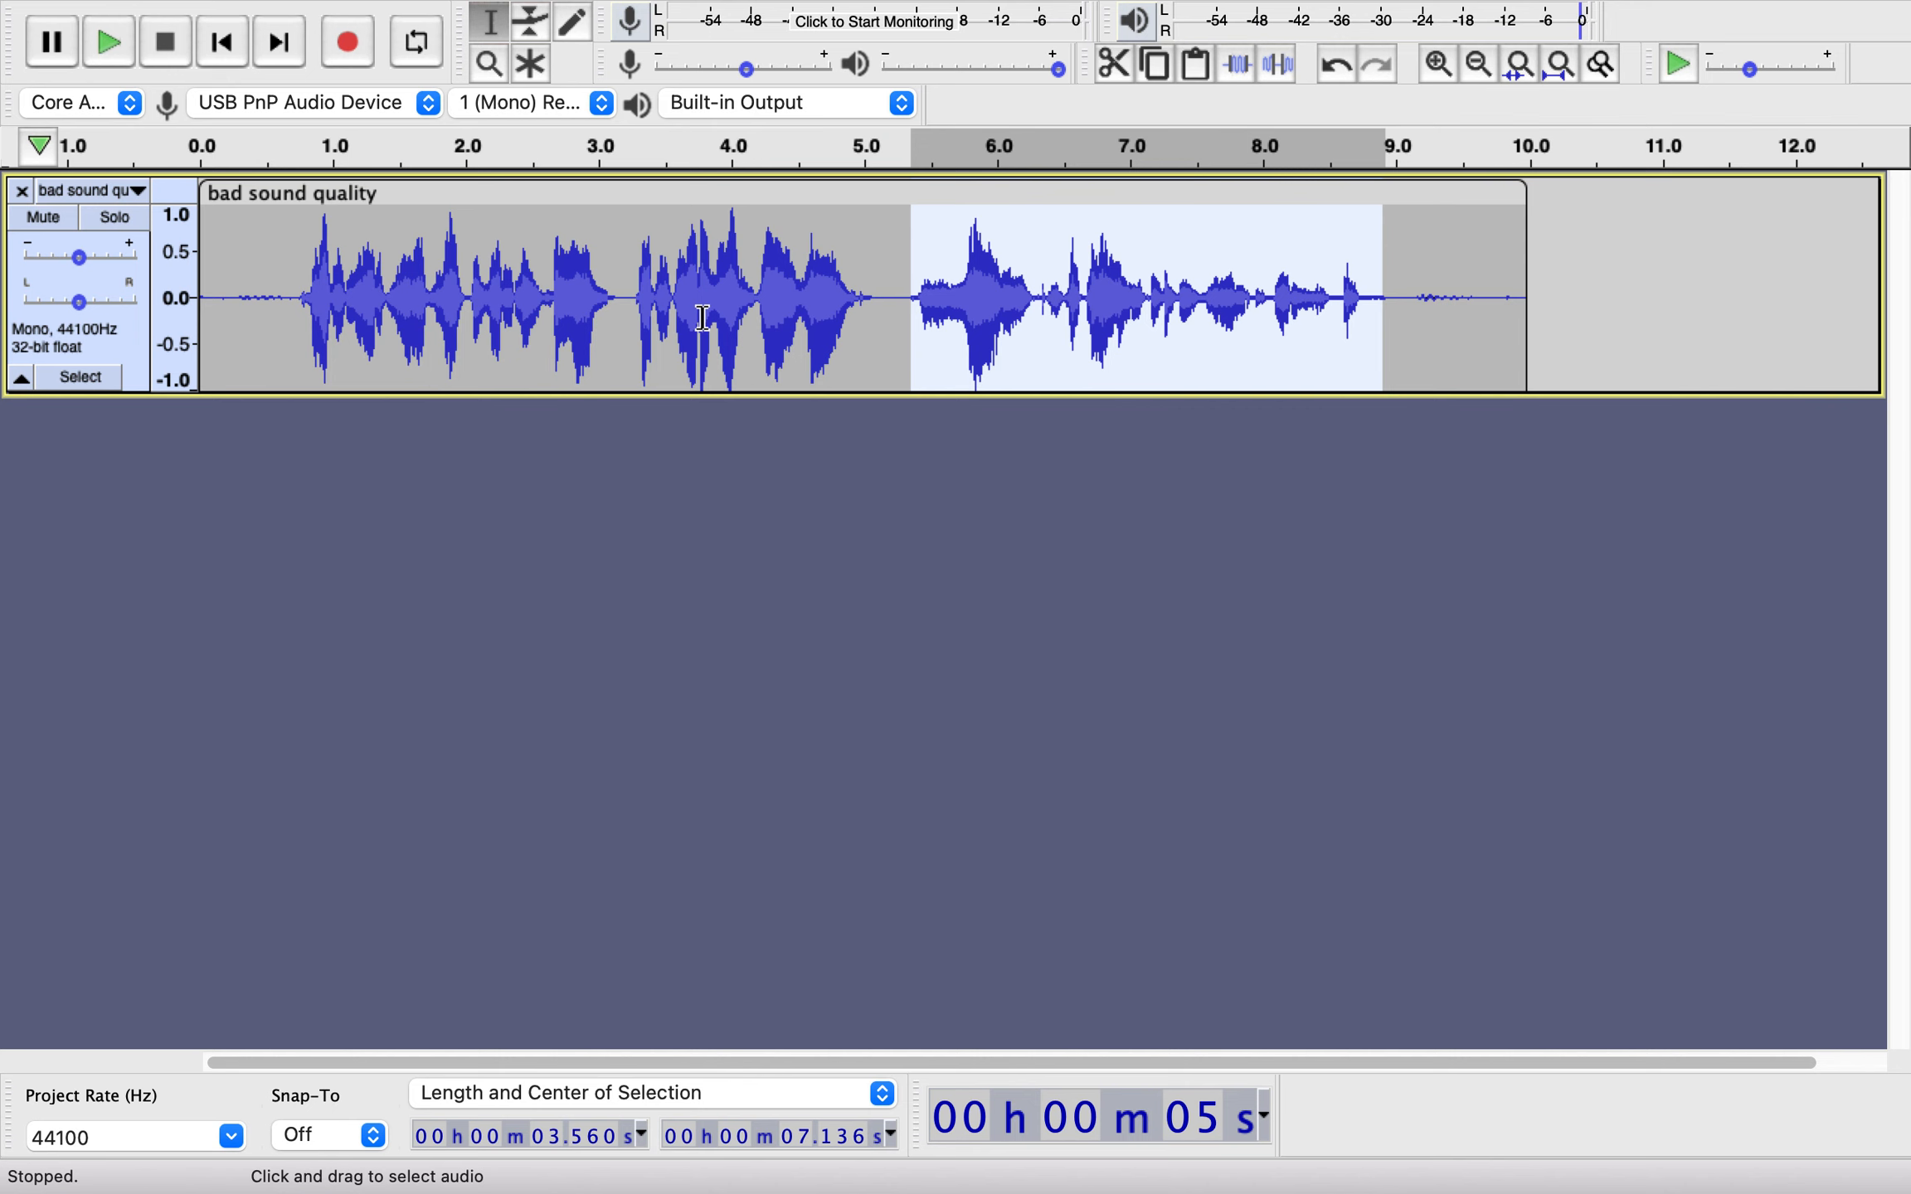
pyautogui.moveTo(830, 11)
pyautogui.click(842, 20)
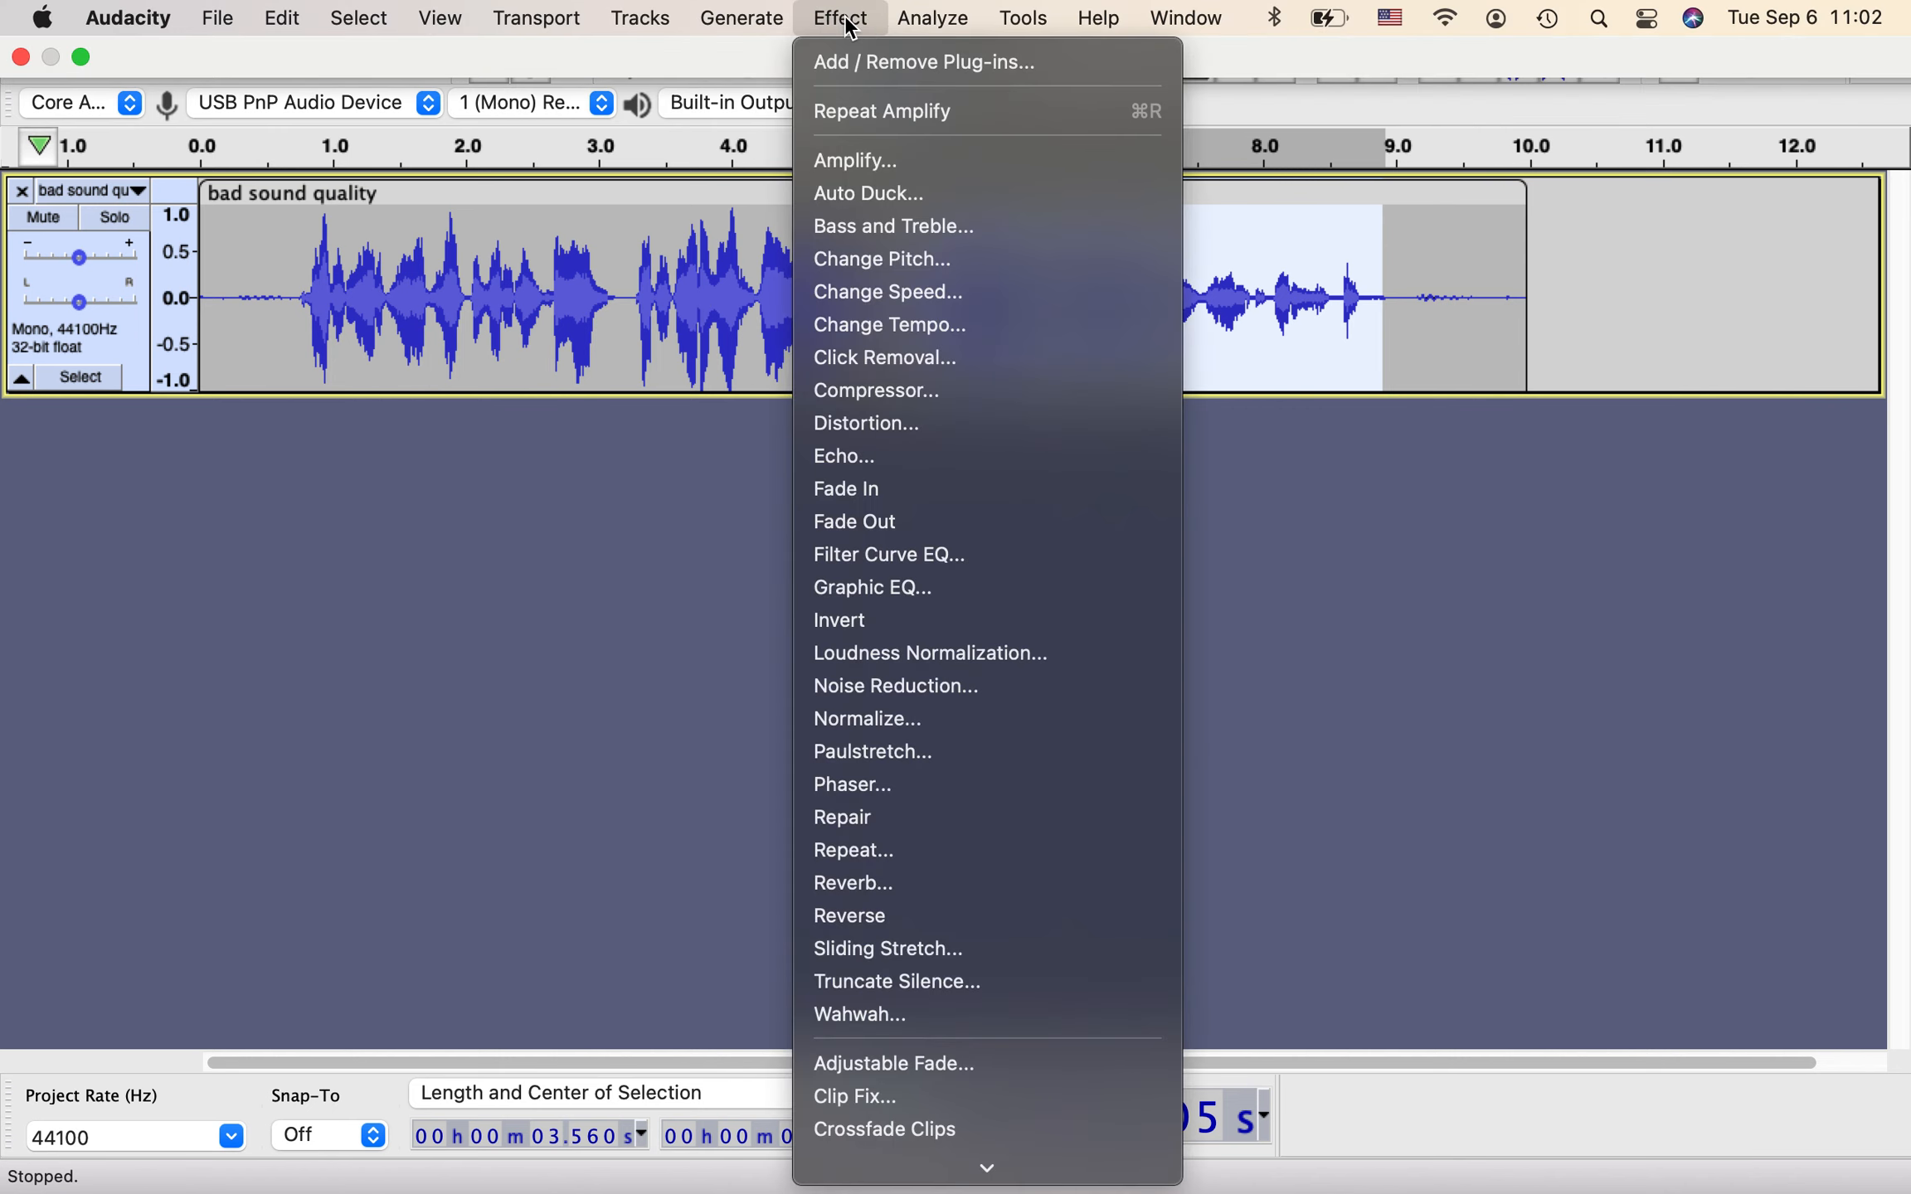
pyautogui.click(871, 163)
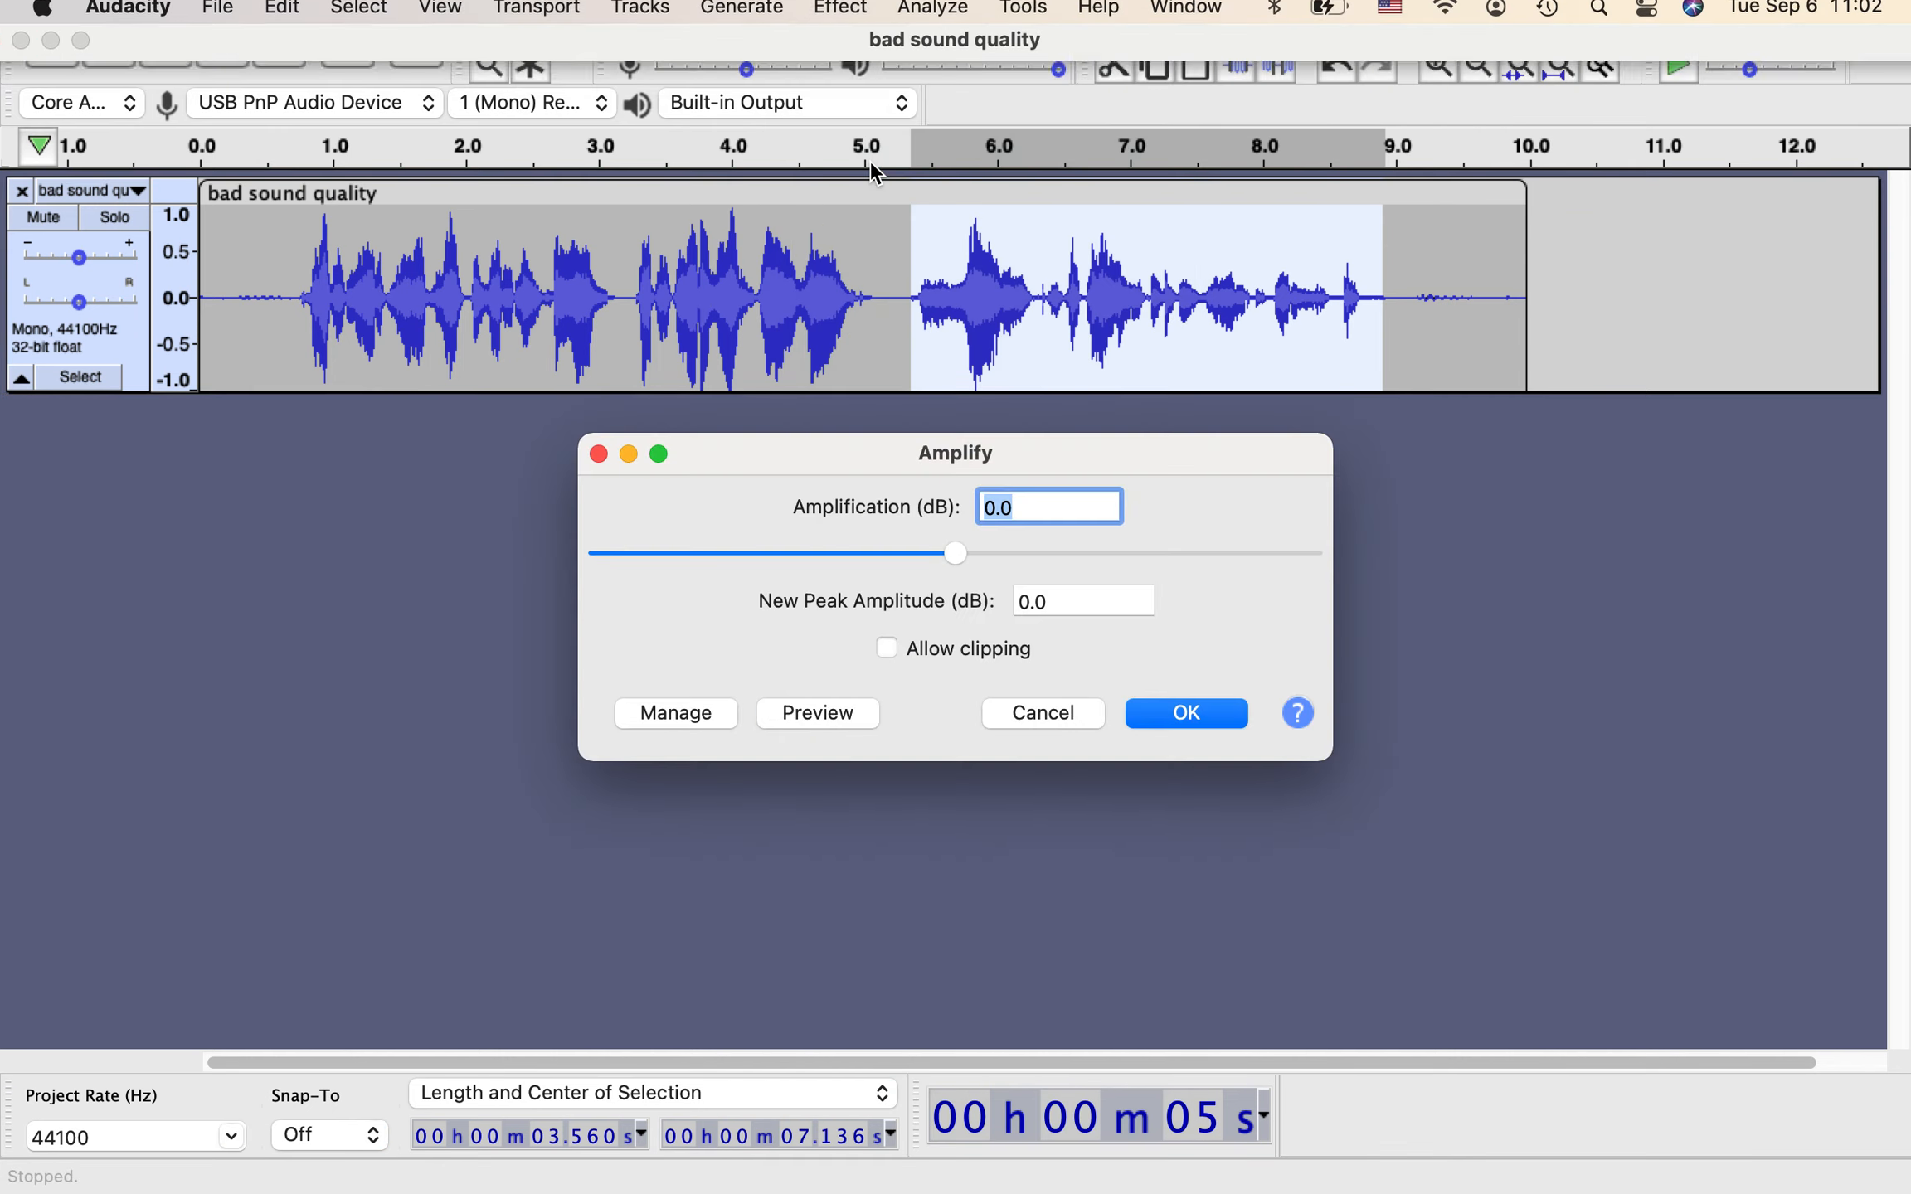
pyautogui.moveTo(960, 549); pyautogui.dragTo(887, 551)
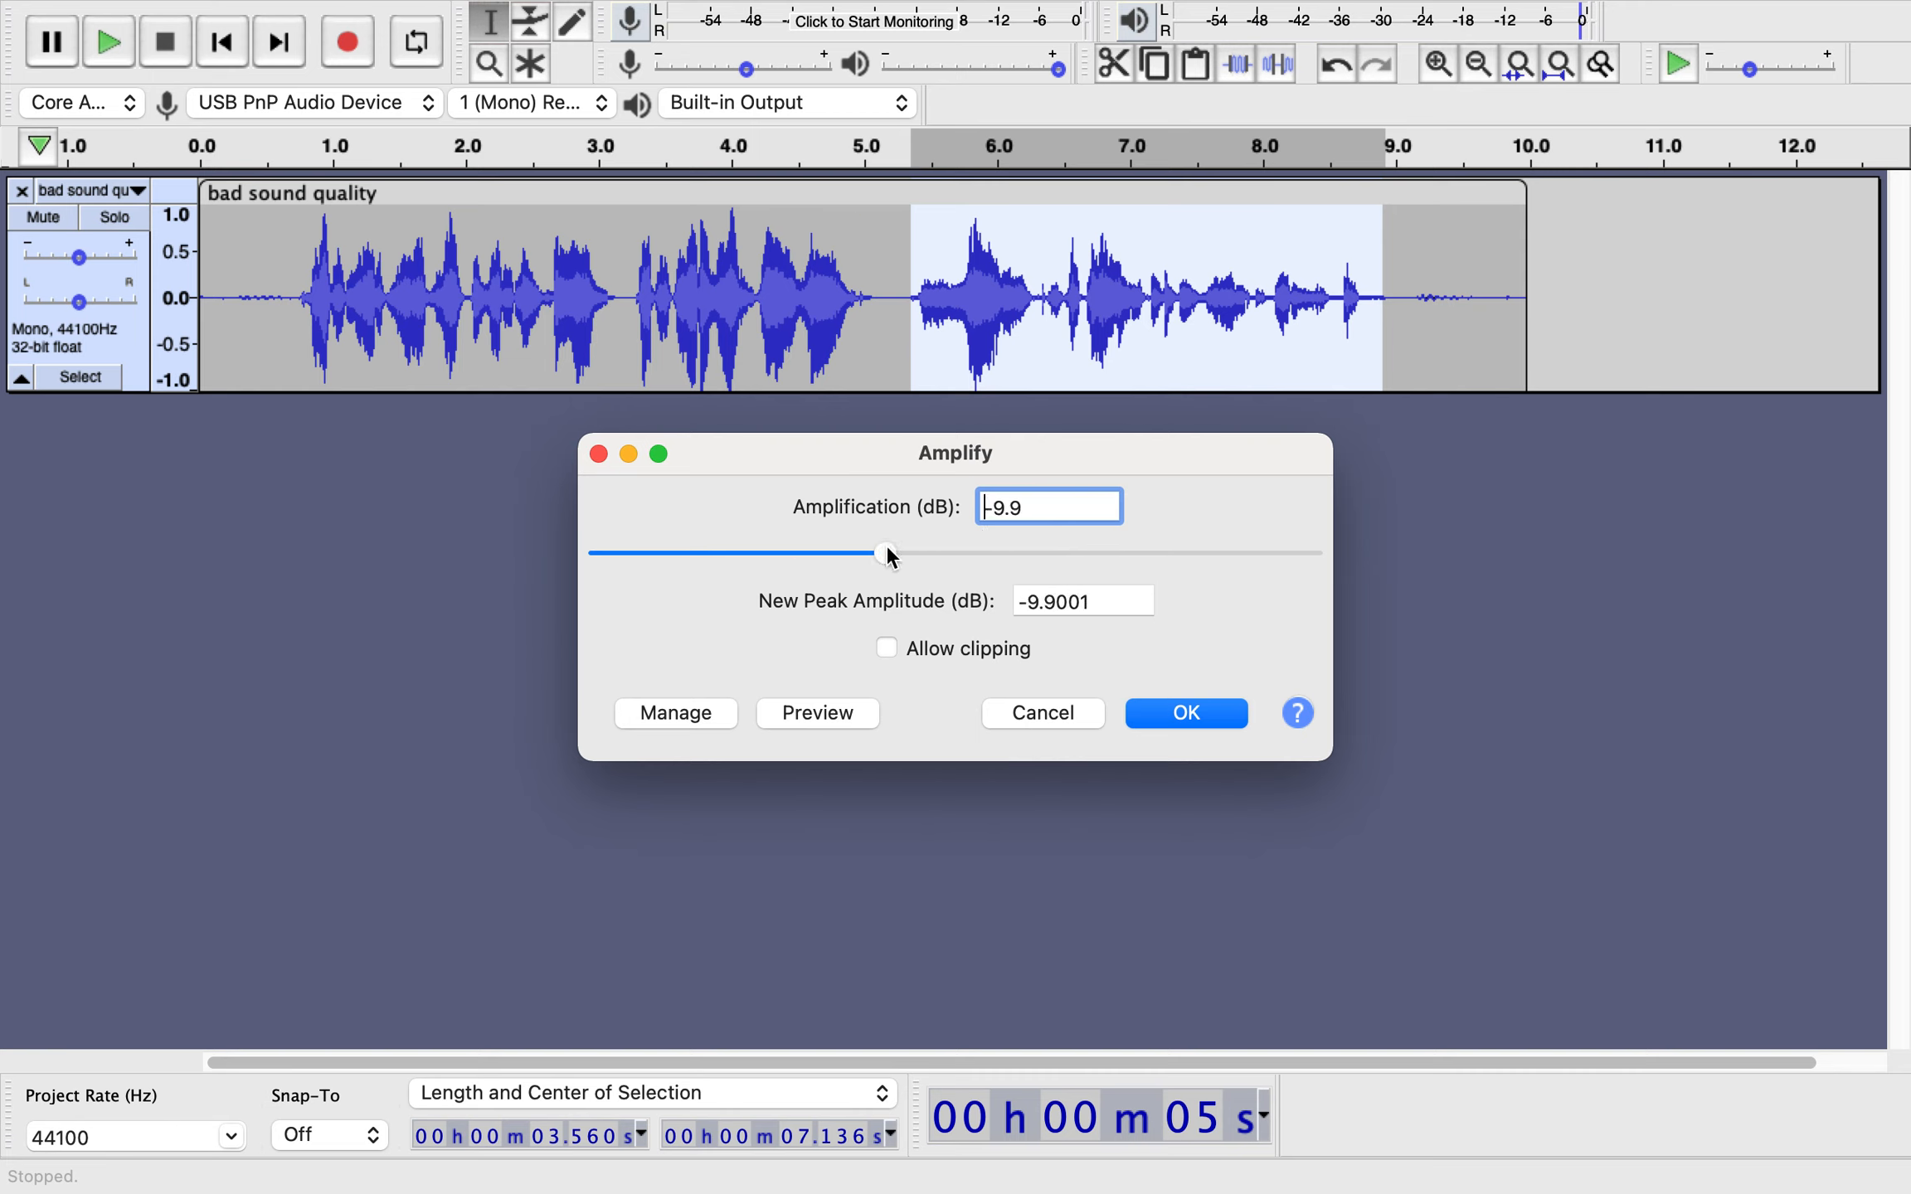
pyautogui.click(1042, 713)
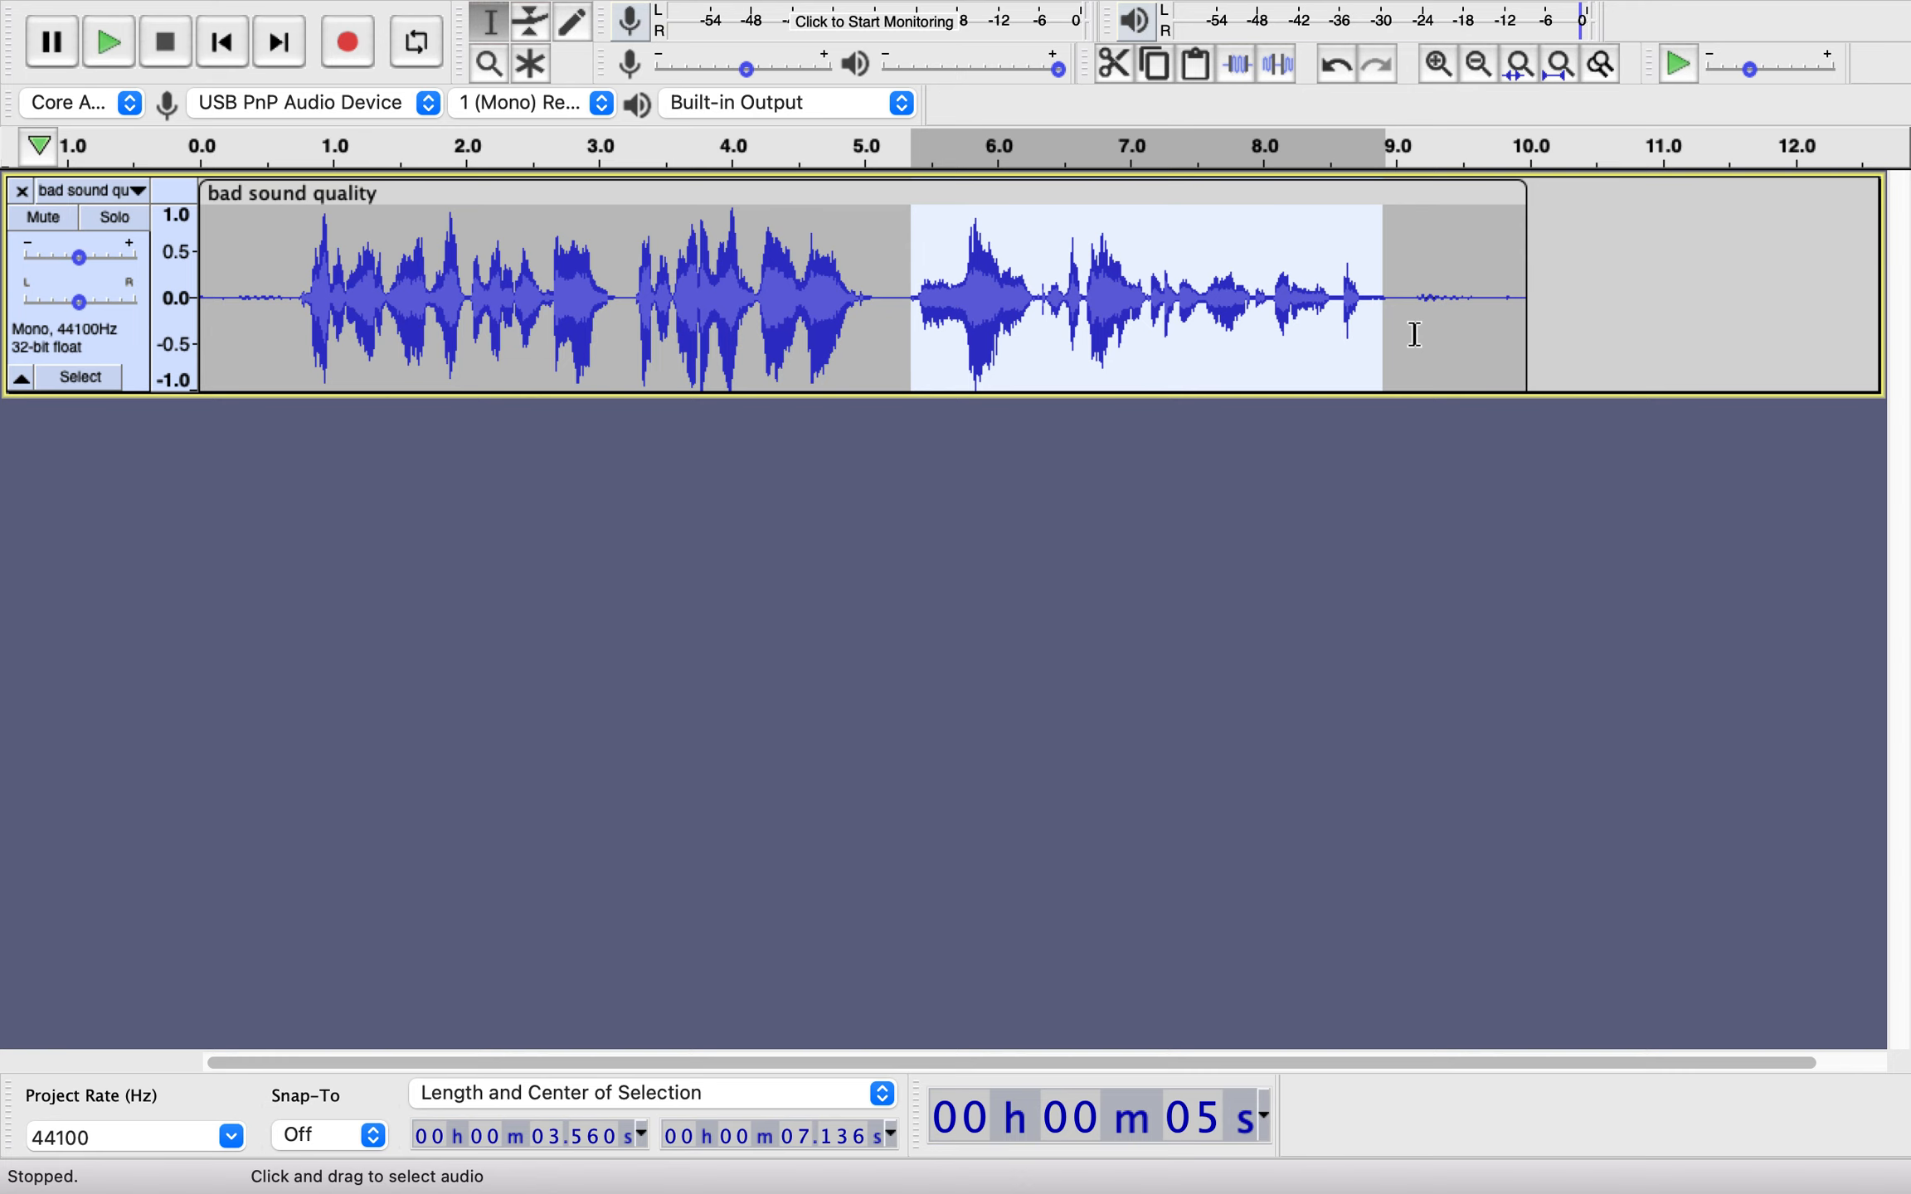
pyautogui.moveTo(1197, 303); pyautogui.dragTo(1364, 309)
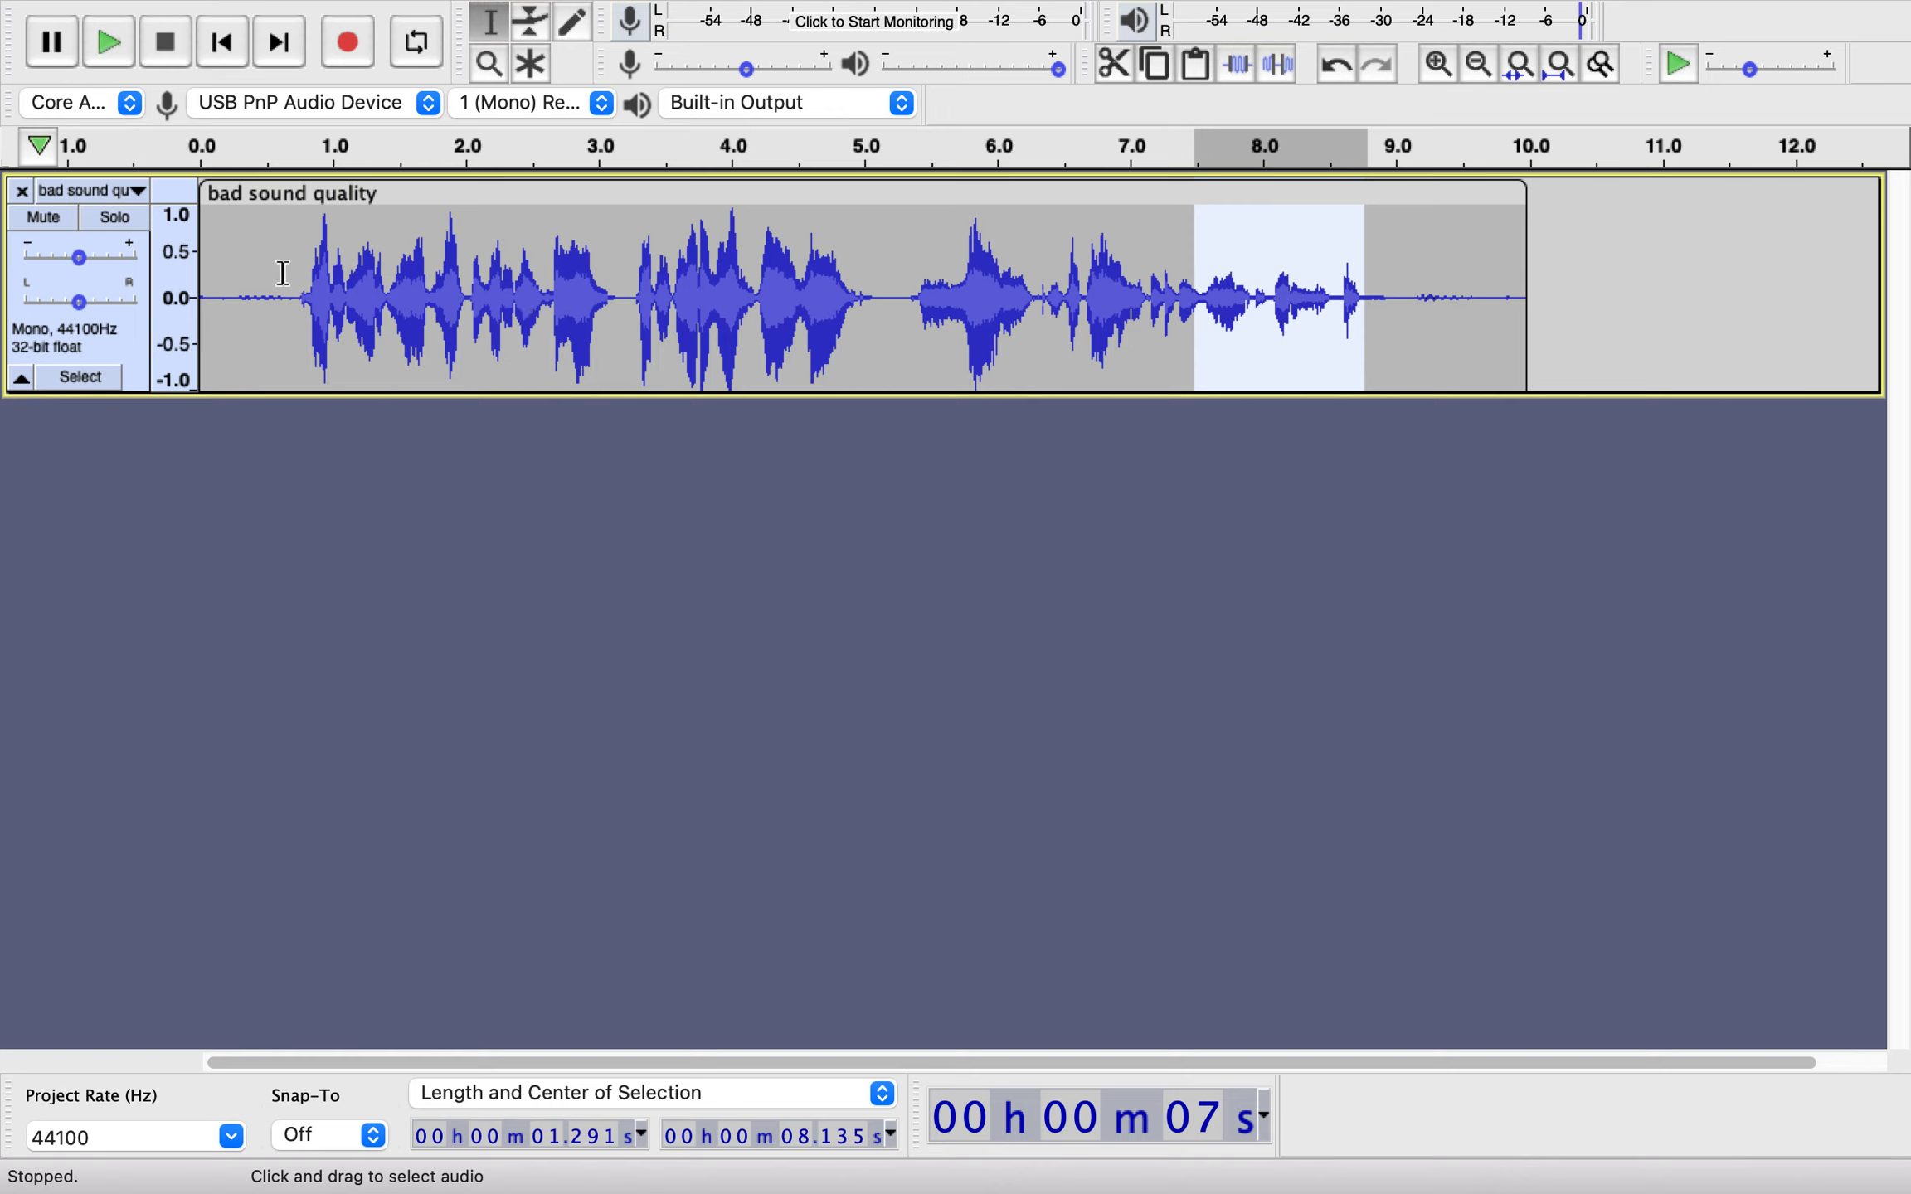
# Compress the entire track with threshold -14 dB, noise floor -40 dB, ratio 2:1, attack 0.20 s, release 1.0 s and make-up gain for 0 dB.
pyautogui.click(128, 328)
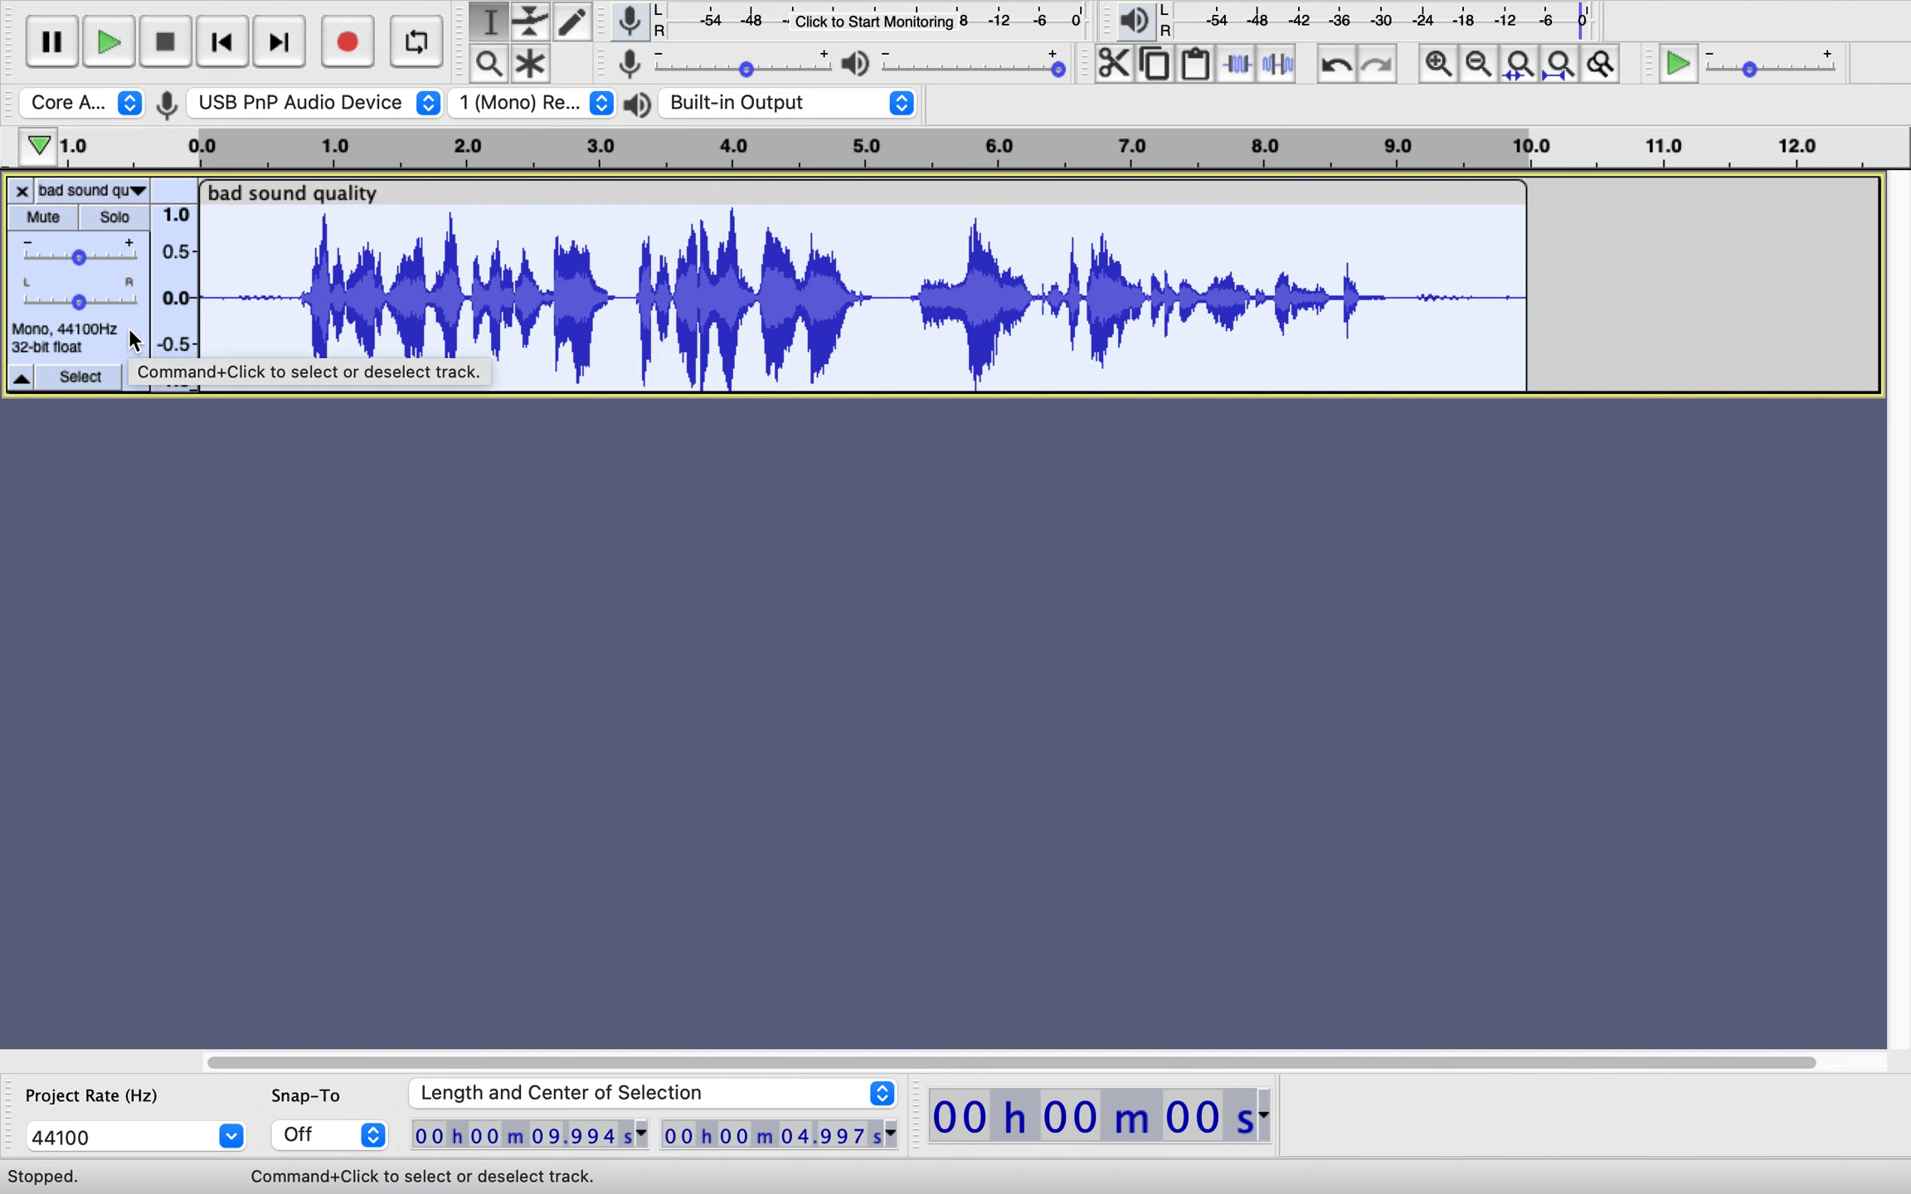
pyautogui.moveTo(1007, 15)
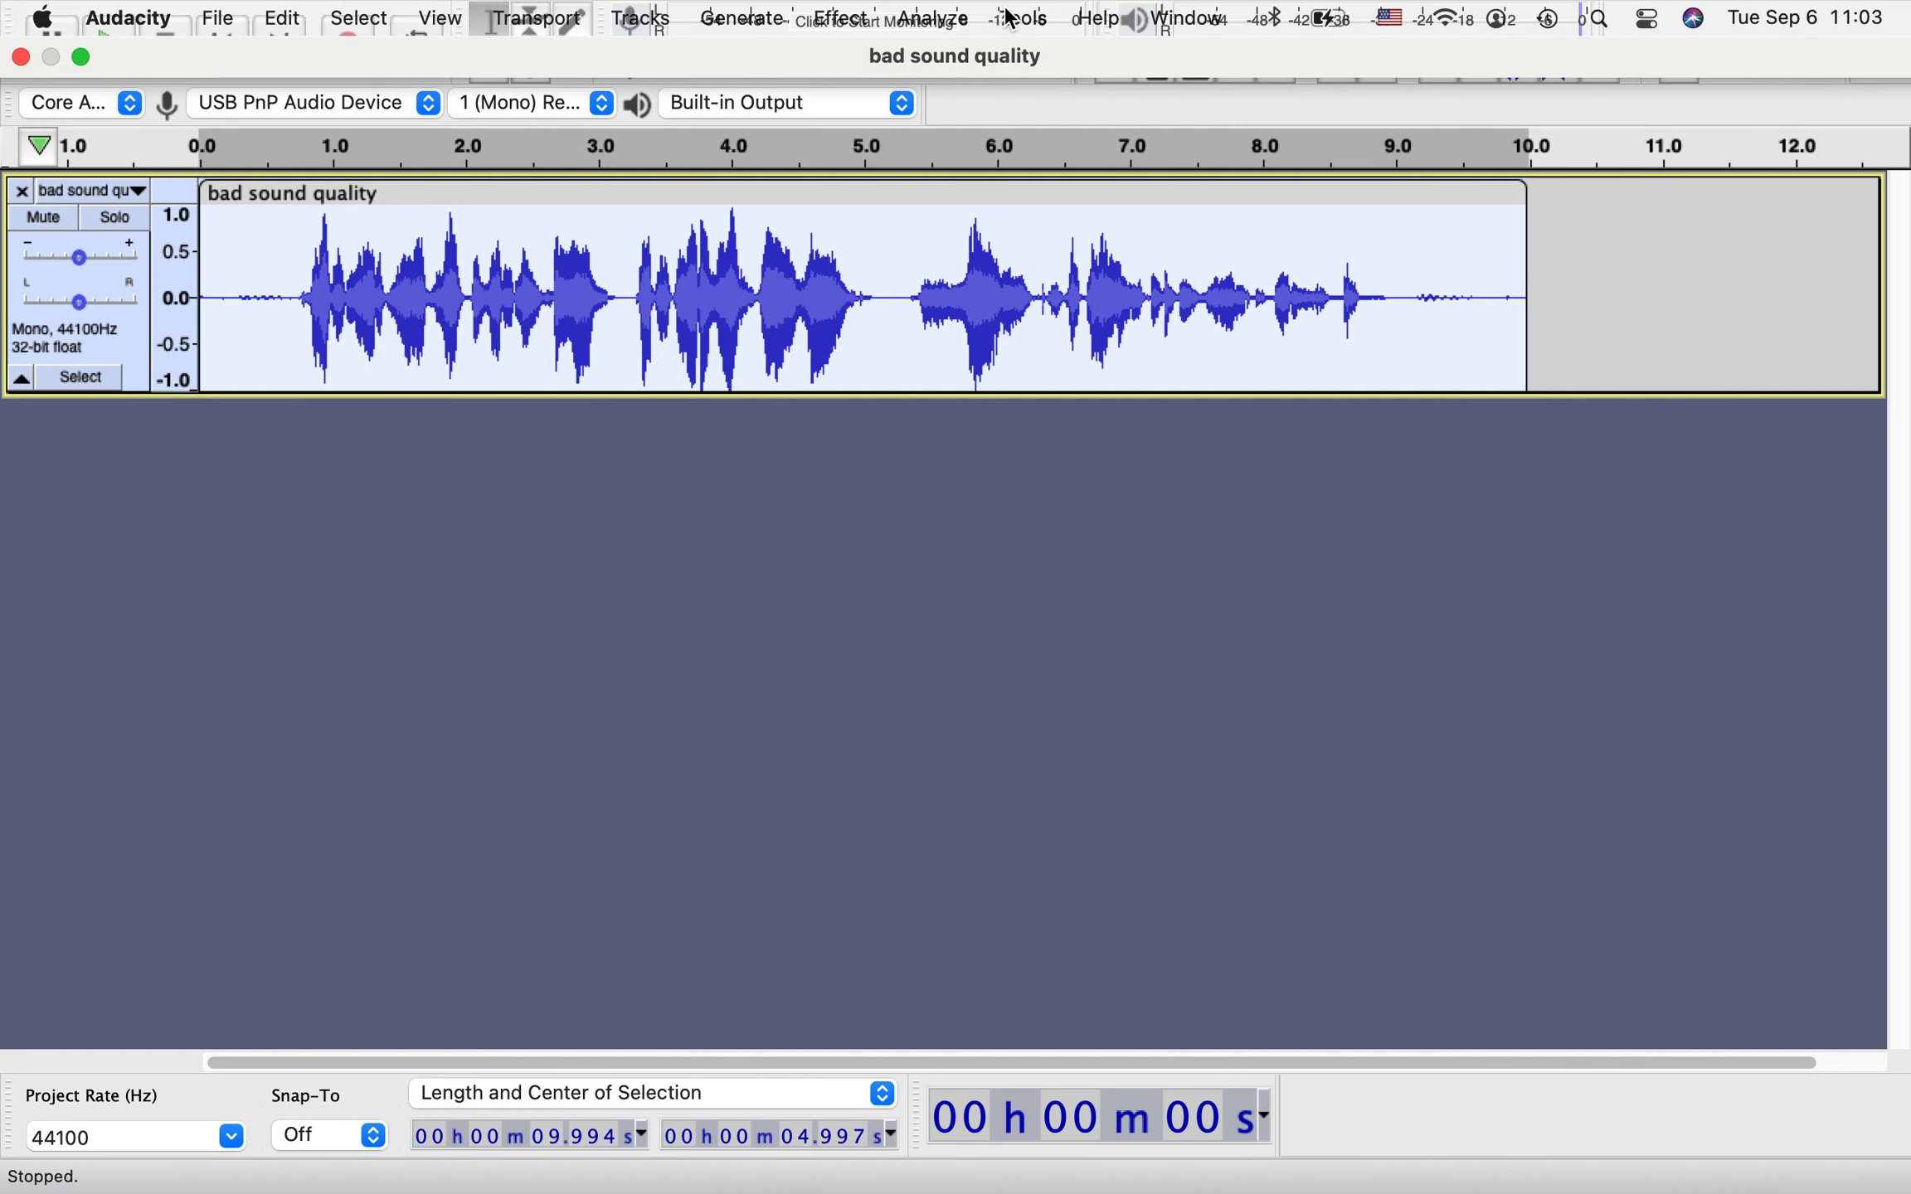
pyautogui.click(842, 25)
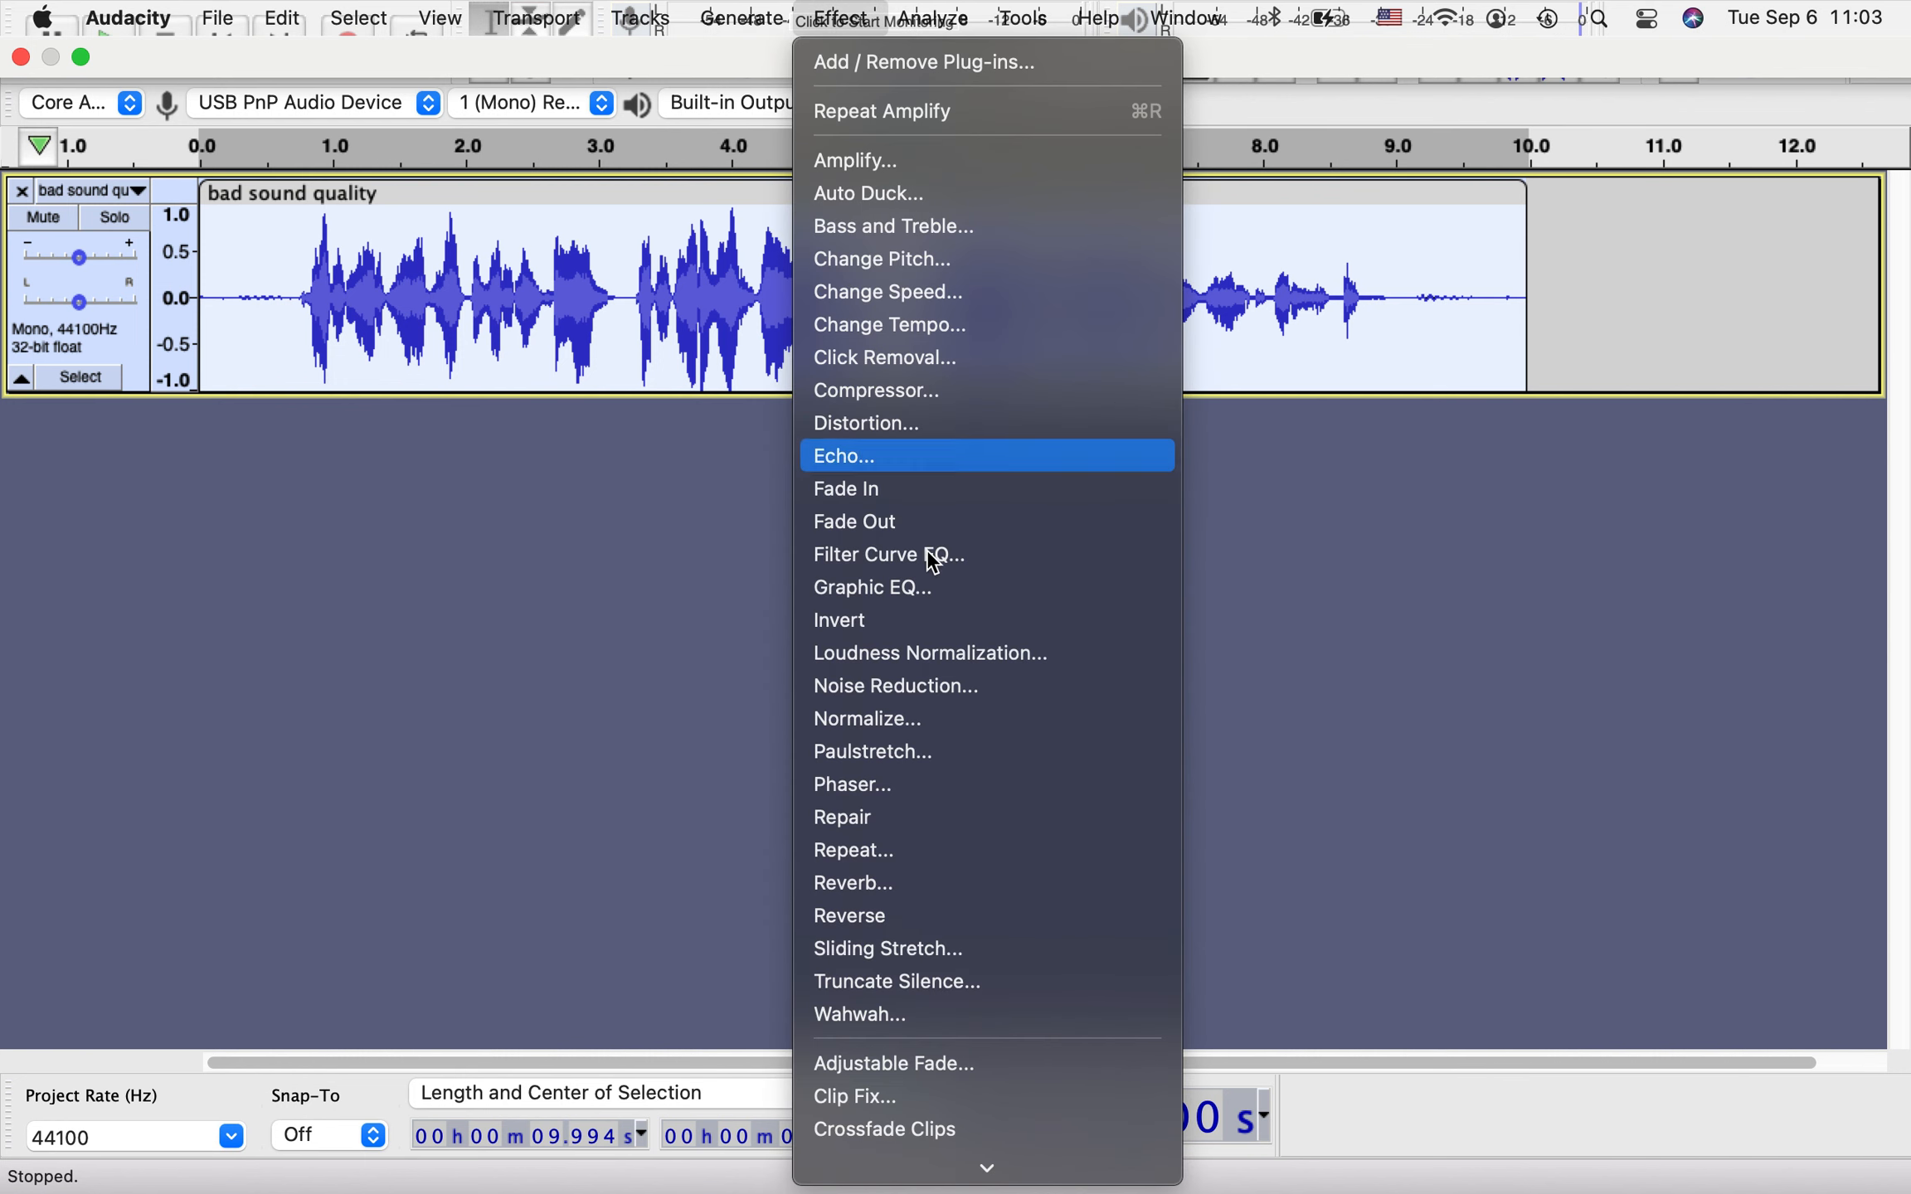
pyautogui.click(892, 402)
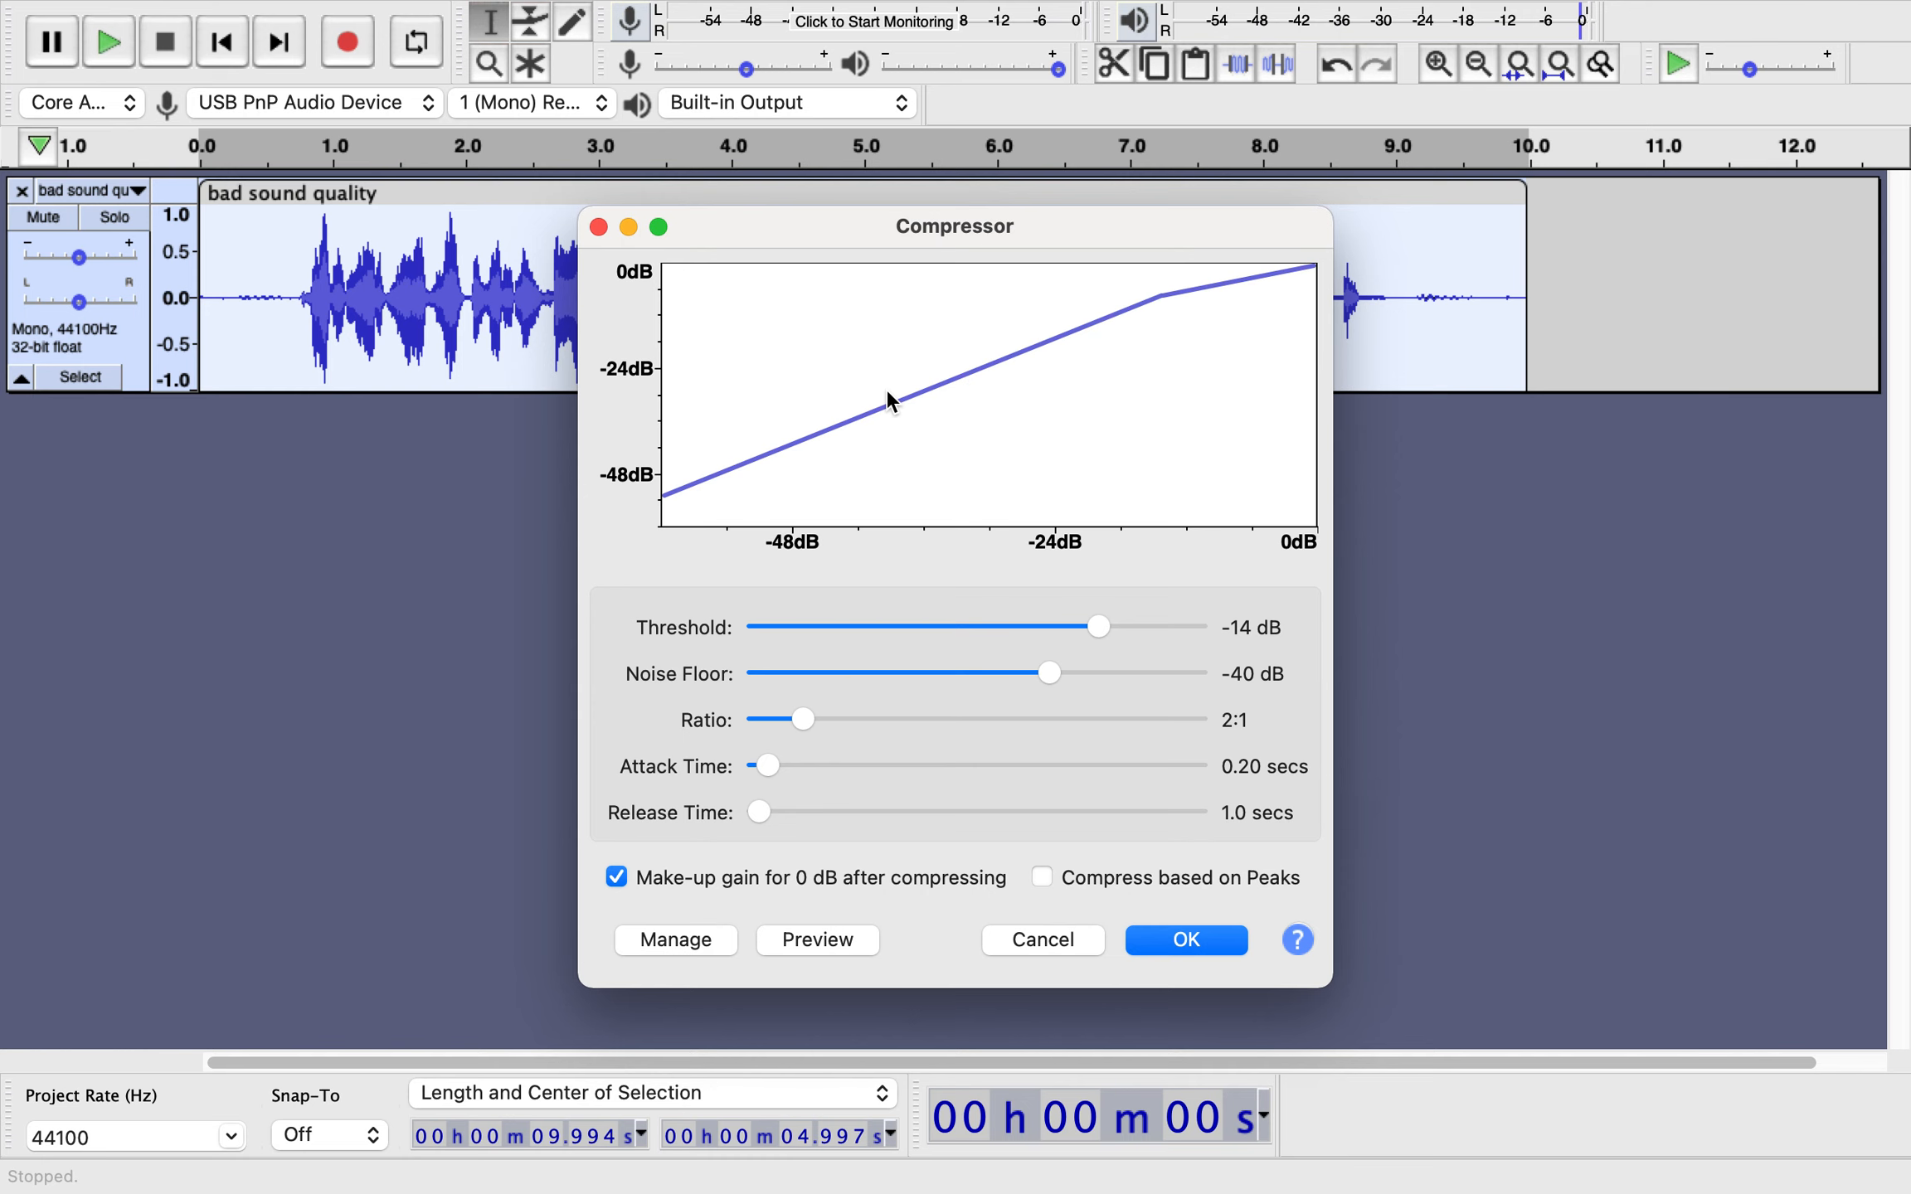
pyautogui.moveTo(1087, 228); pyautogui.dragTo(1056, 448)
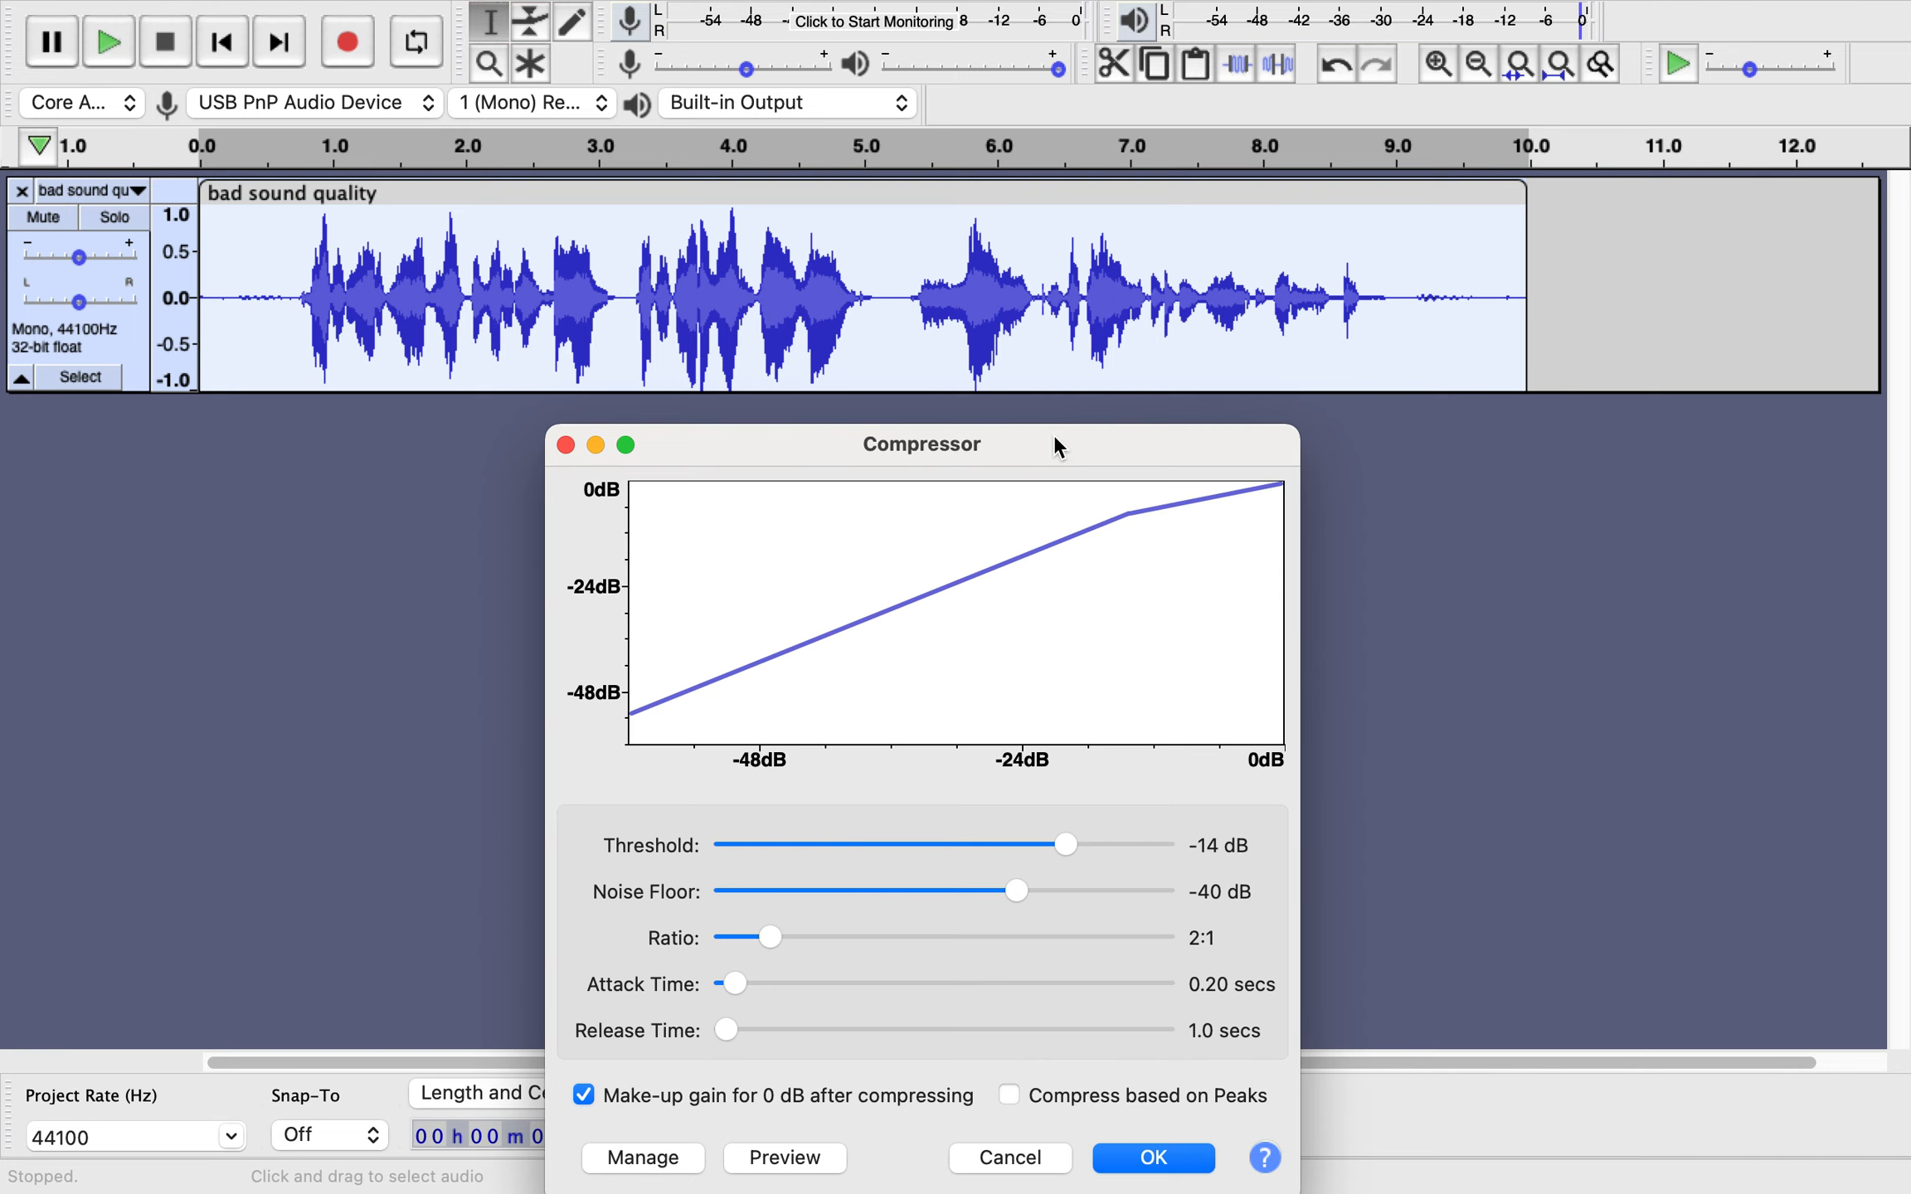
pyautogui.moveTo(1054, 437); pyautogui.dragTo(1022, 282)
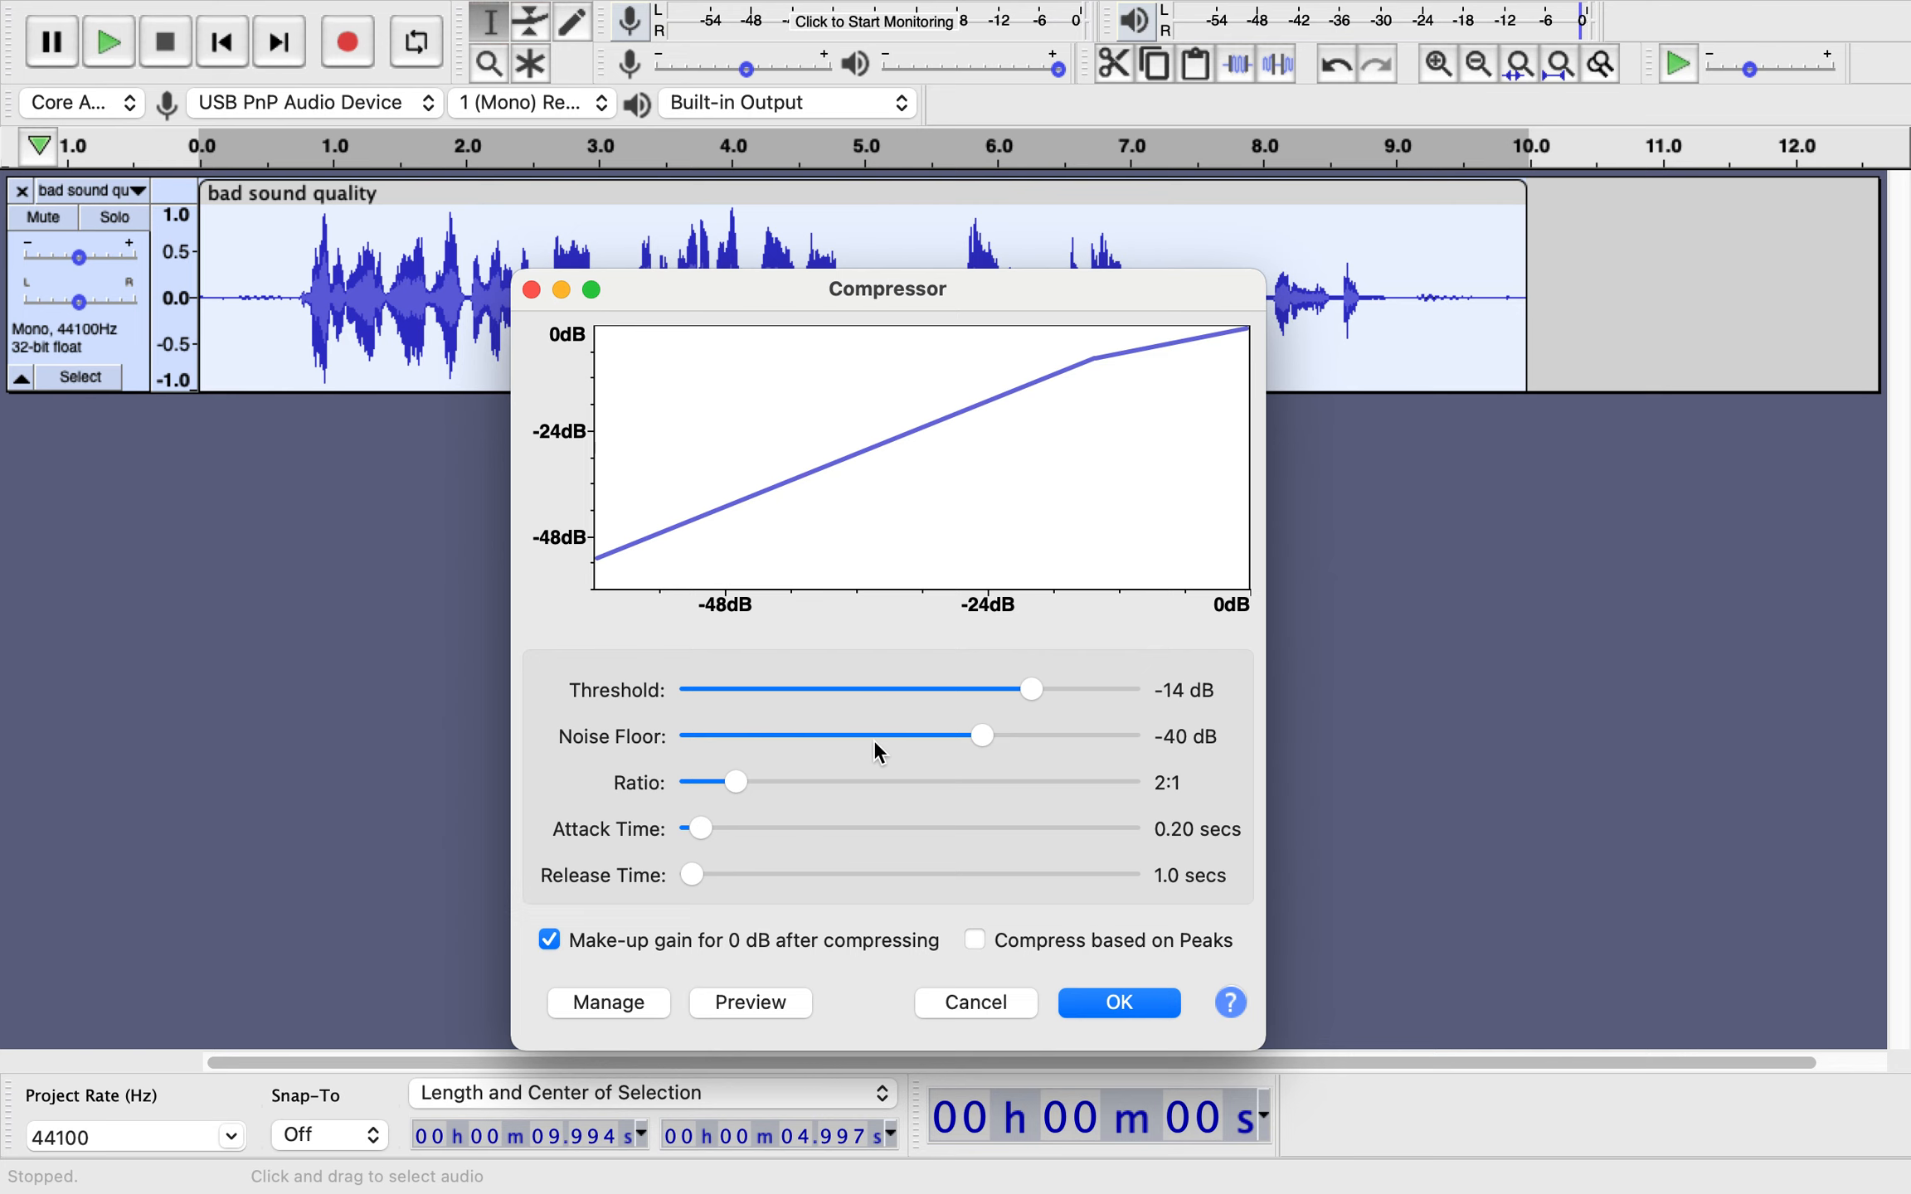
pyautogui.moveTo(899, 292); pyautogui.dragTo(745, 453)
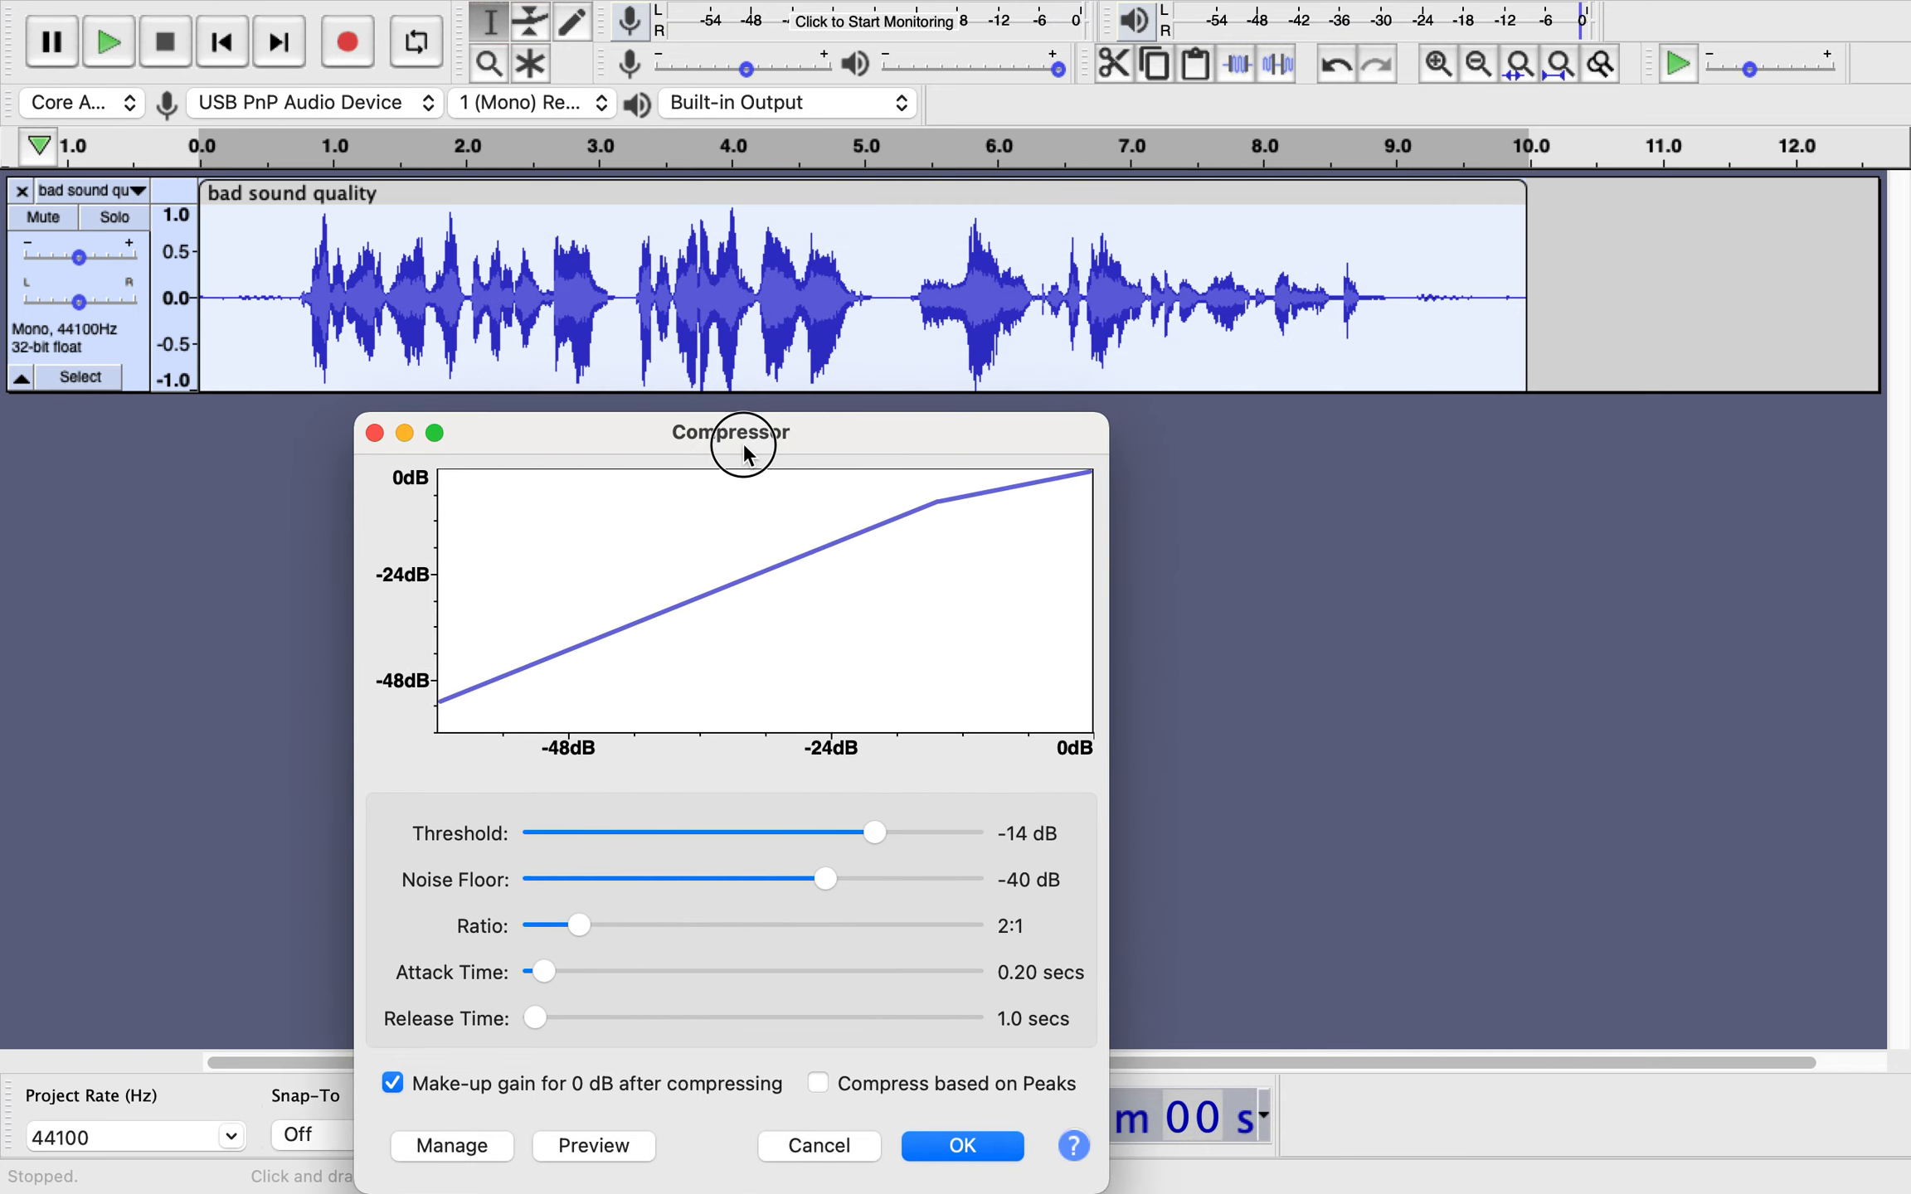
pyautogui.click(967, 1147)
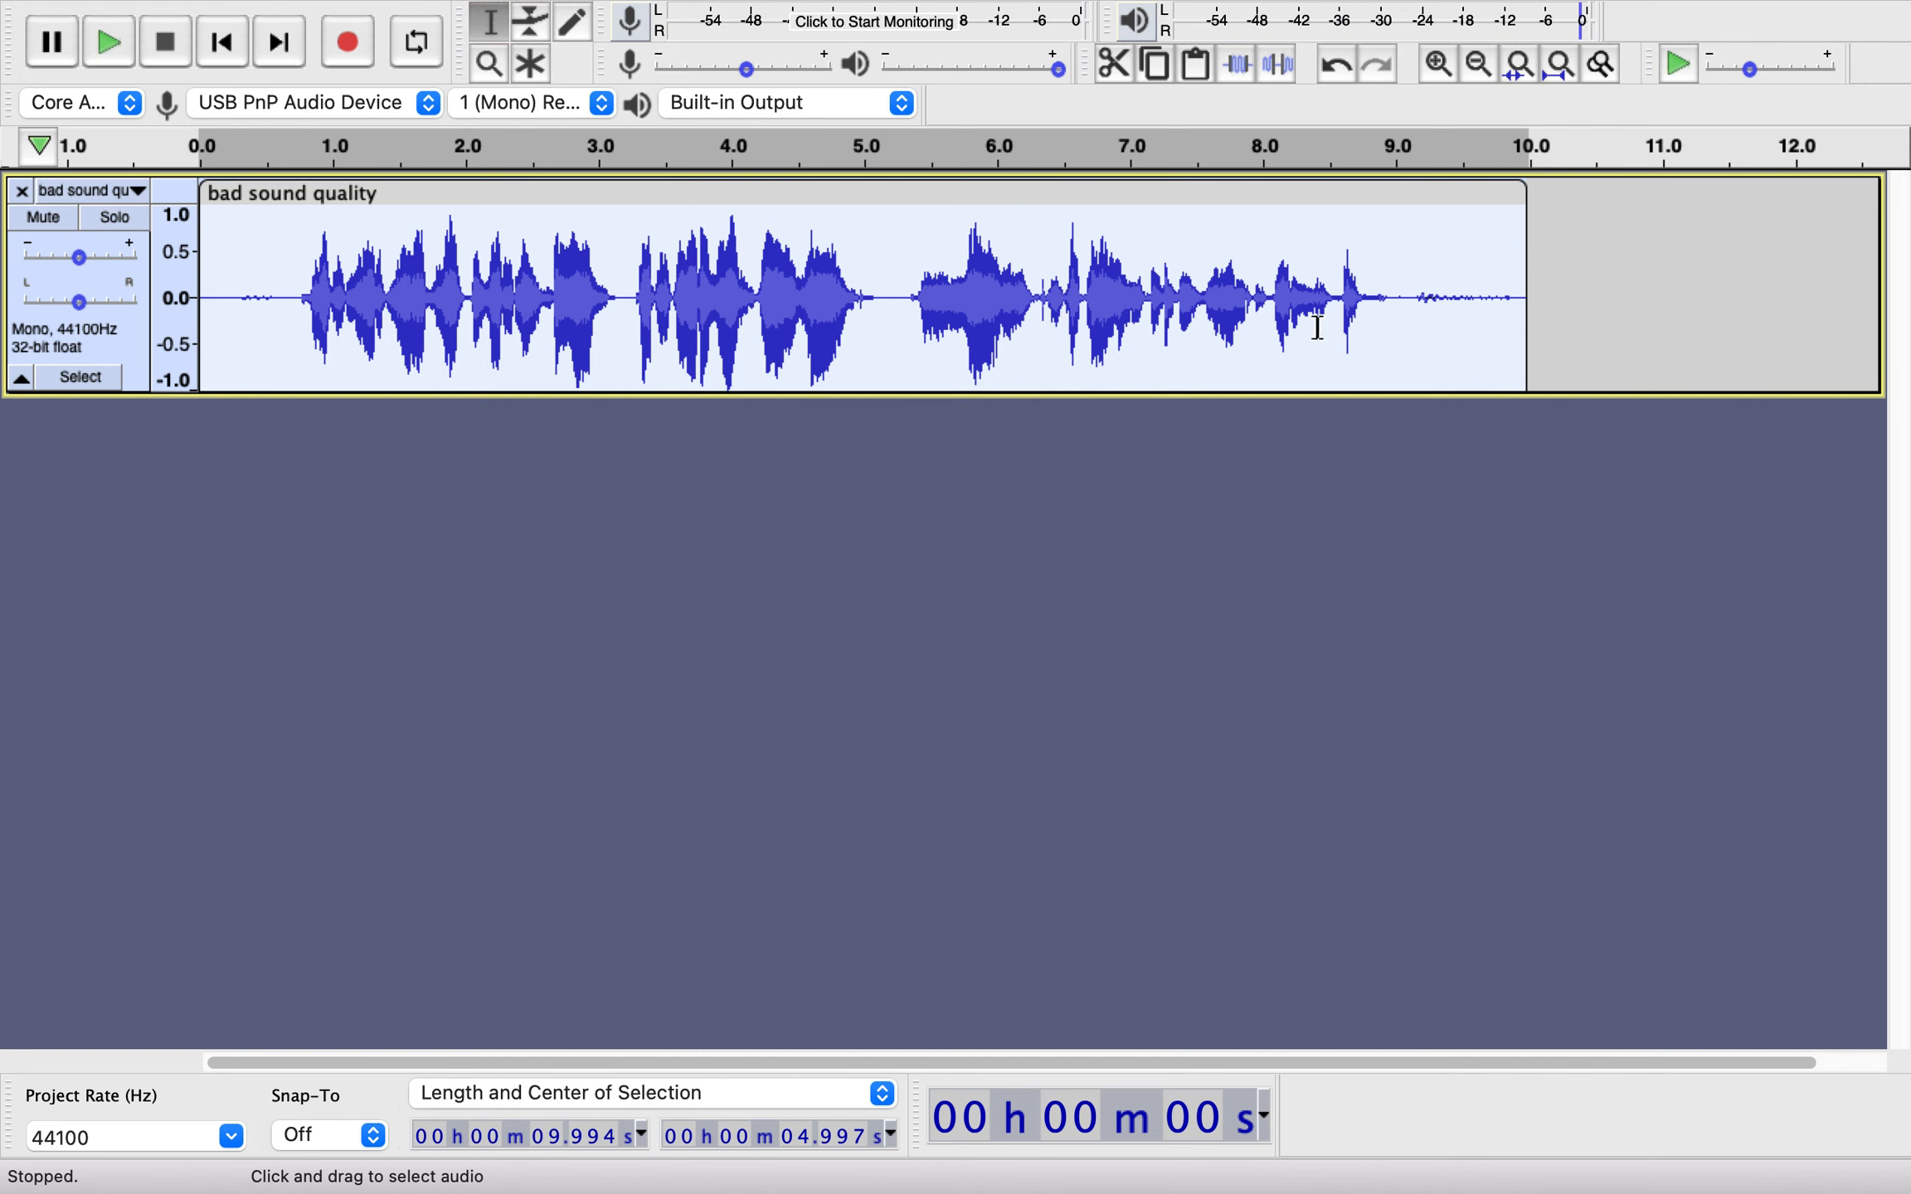
# Repeat the Compressor effect on the entire track with the same settings.
pyautogui.moveTo(730, 7)
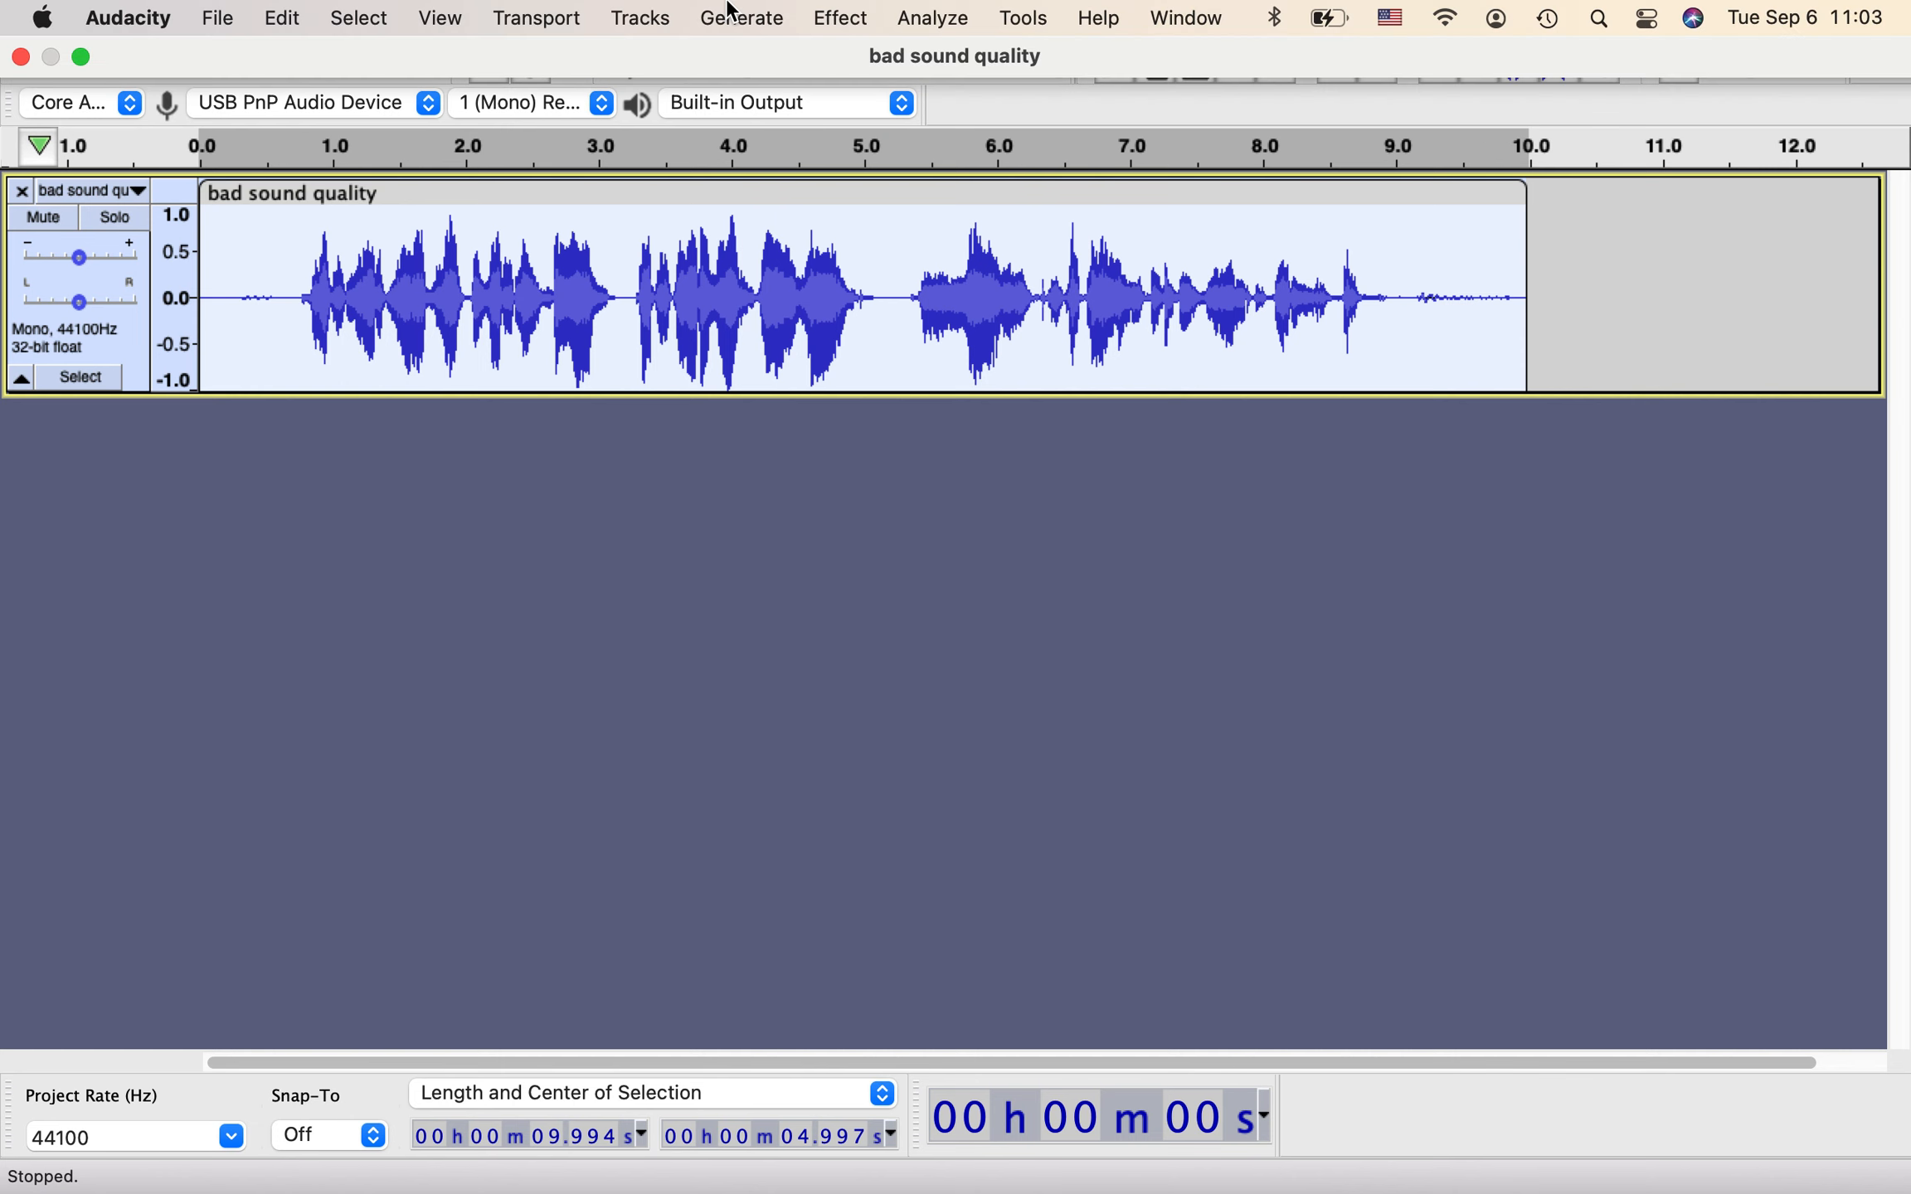
pyautogui.click(840, 18)
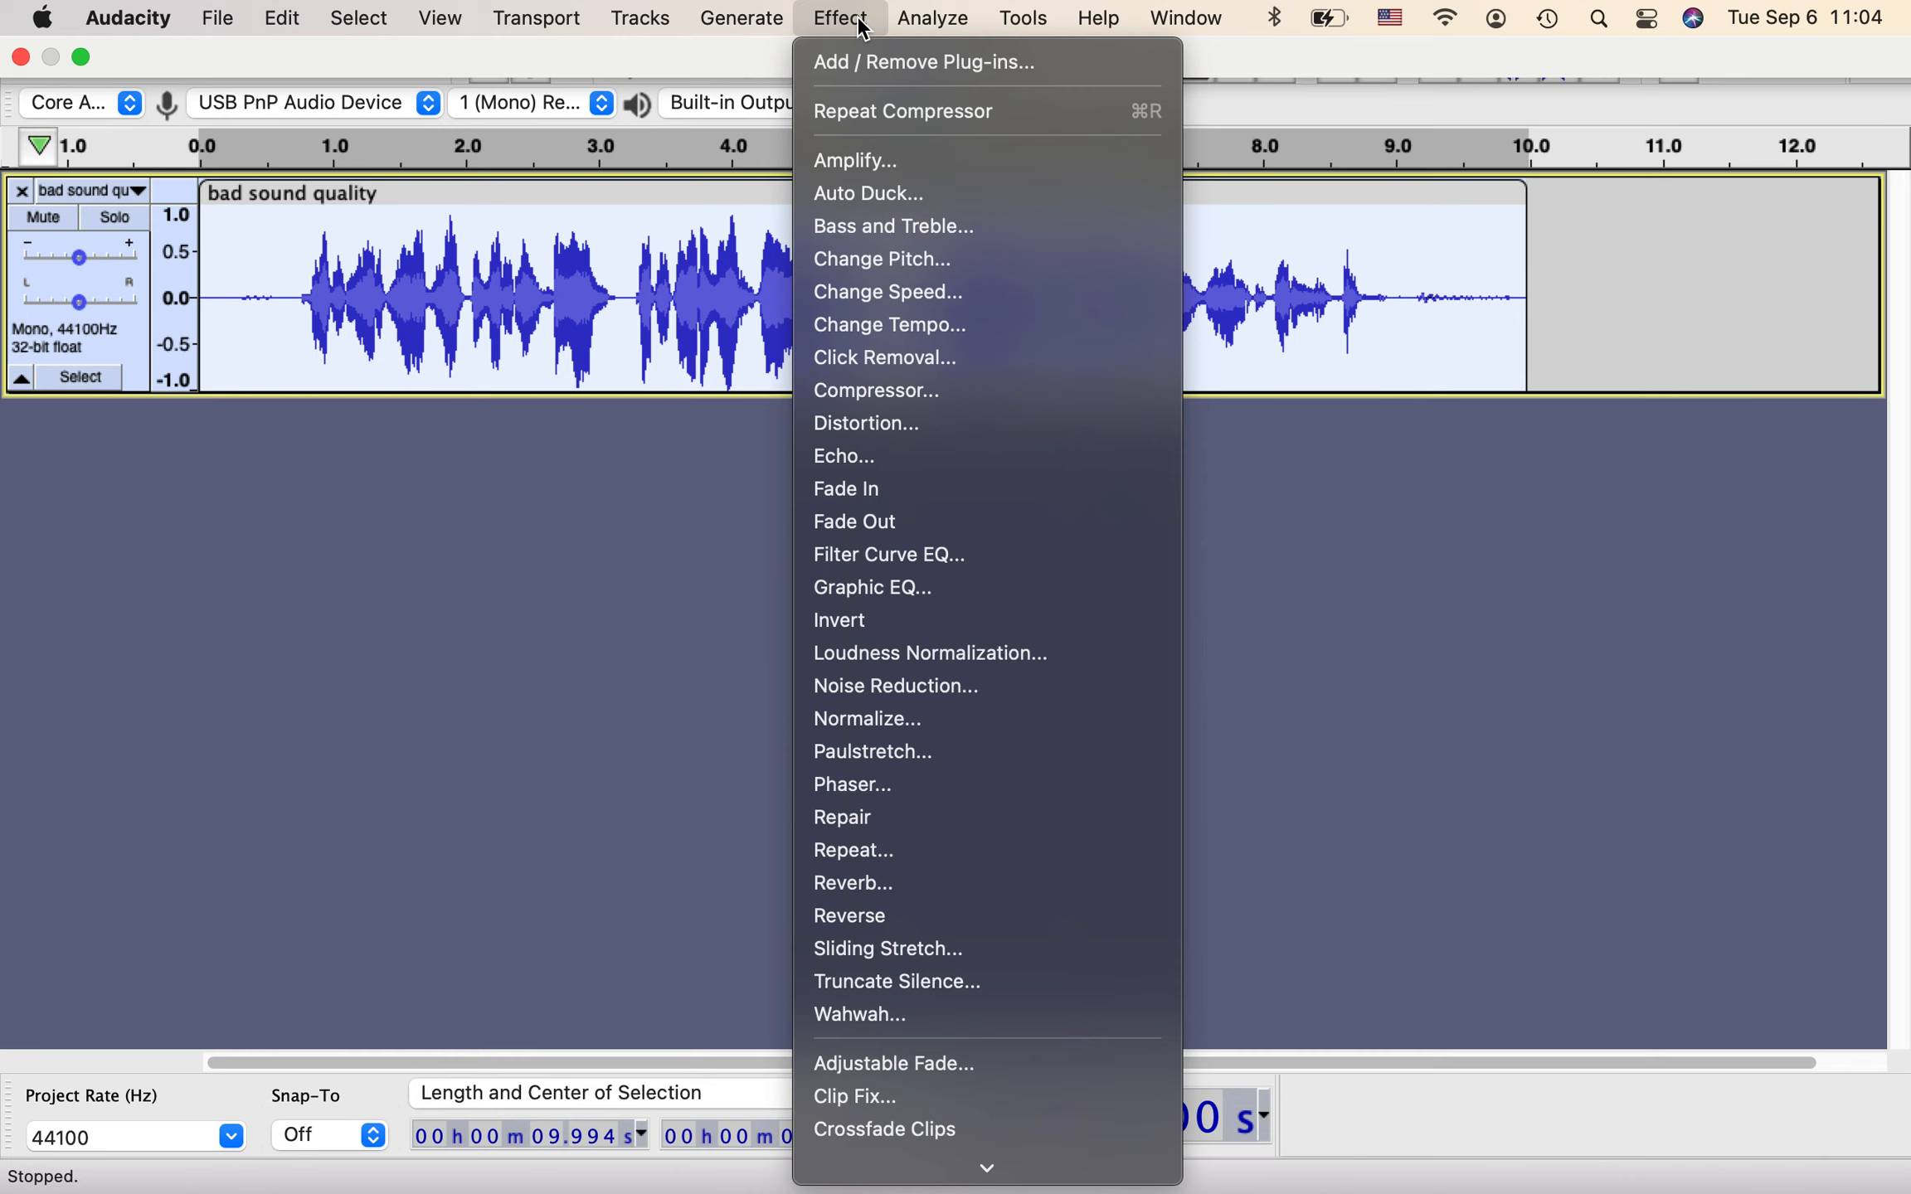
pyautogui.click(882, 111)
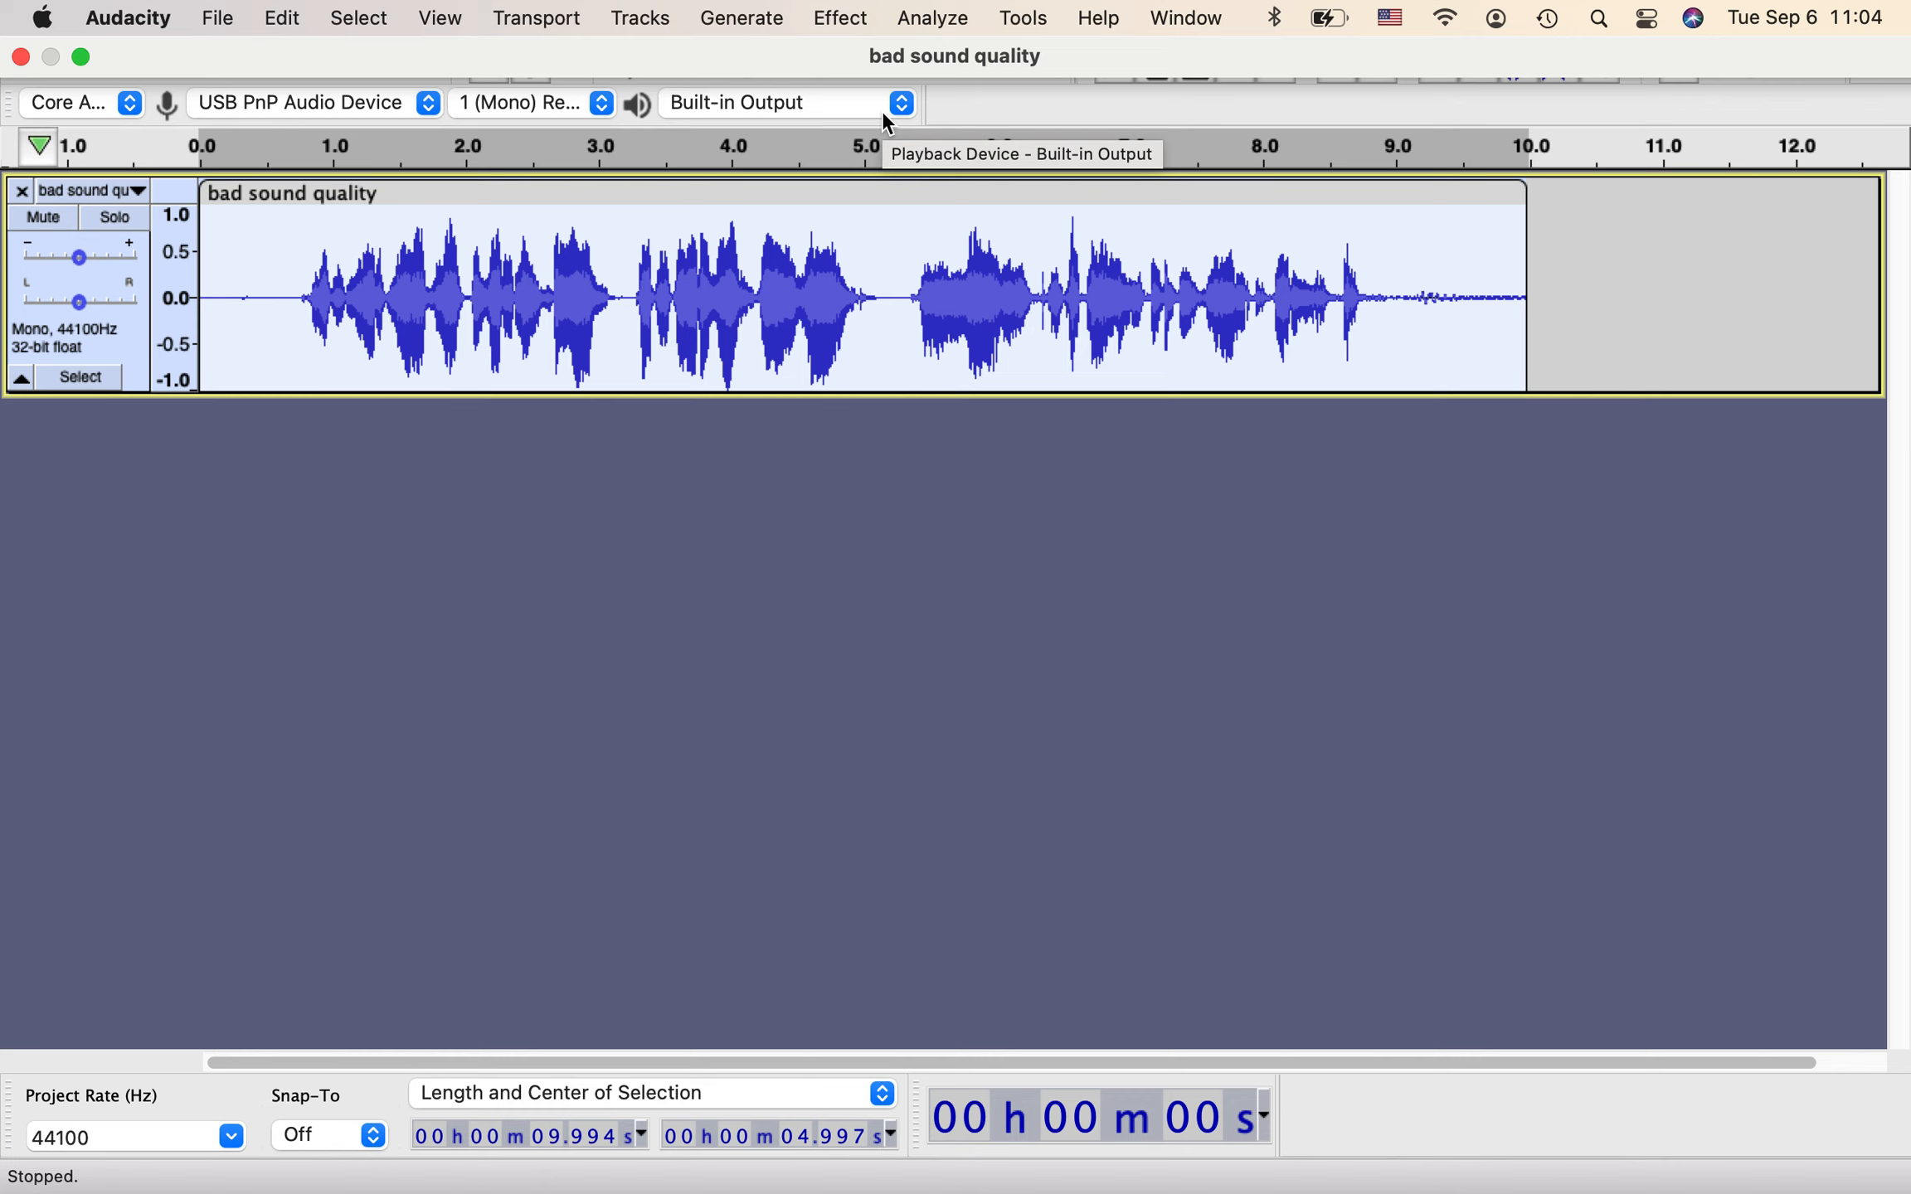
# Select the first speech section from about 0.8 to 5.1 s and preview a Change Speed of -5.000 percent.
pyautogui.click(881, 298)
pyautogui.moveTo(880, 298); pyautogui.dragTo(302, 304)
pyautogui.moveTo(833, 8)
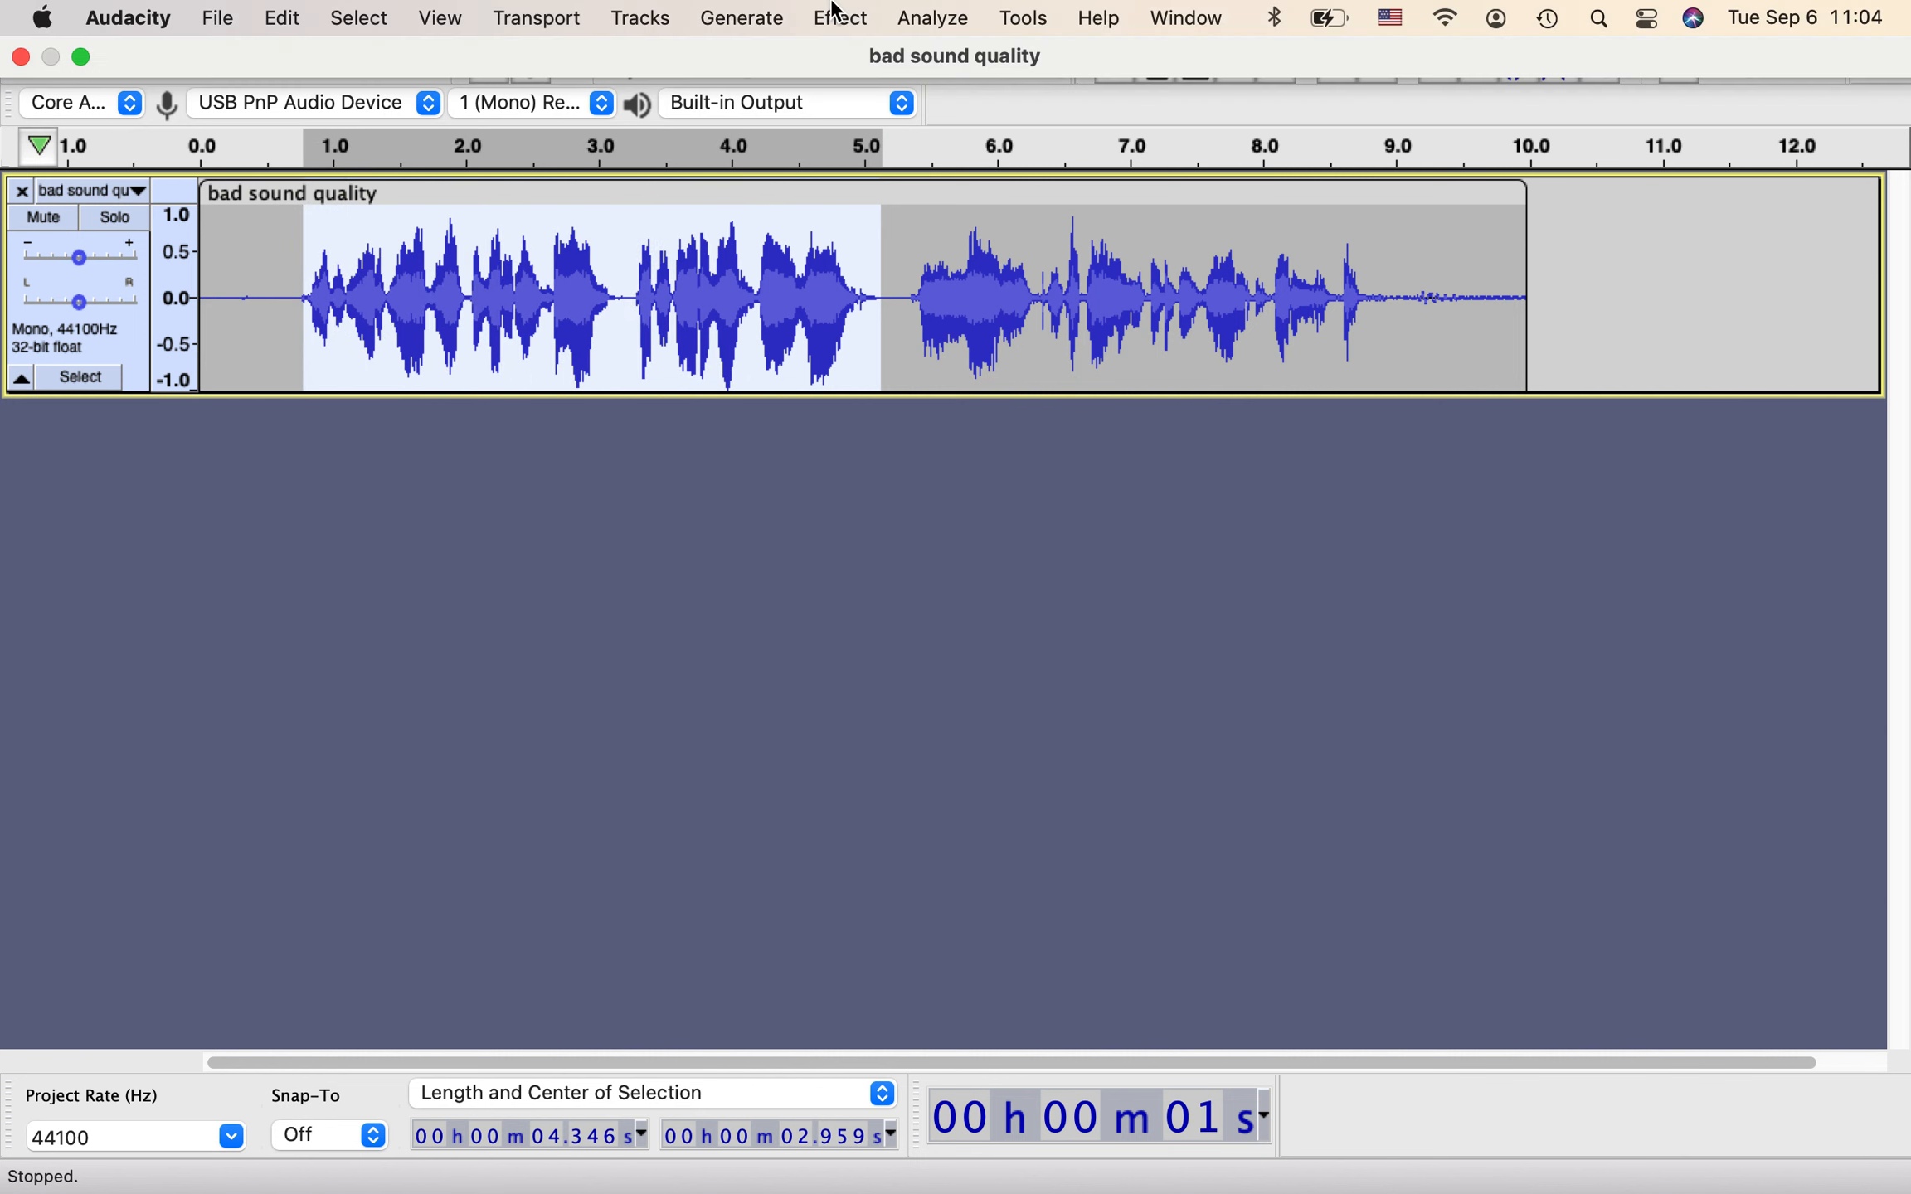
pyautogui.click(853, 20)
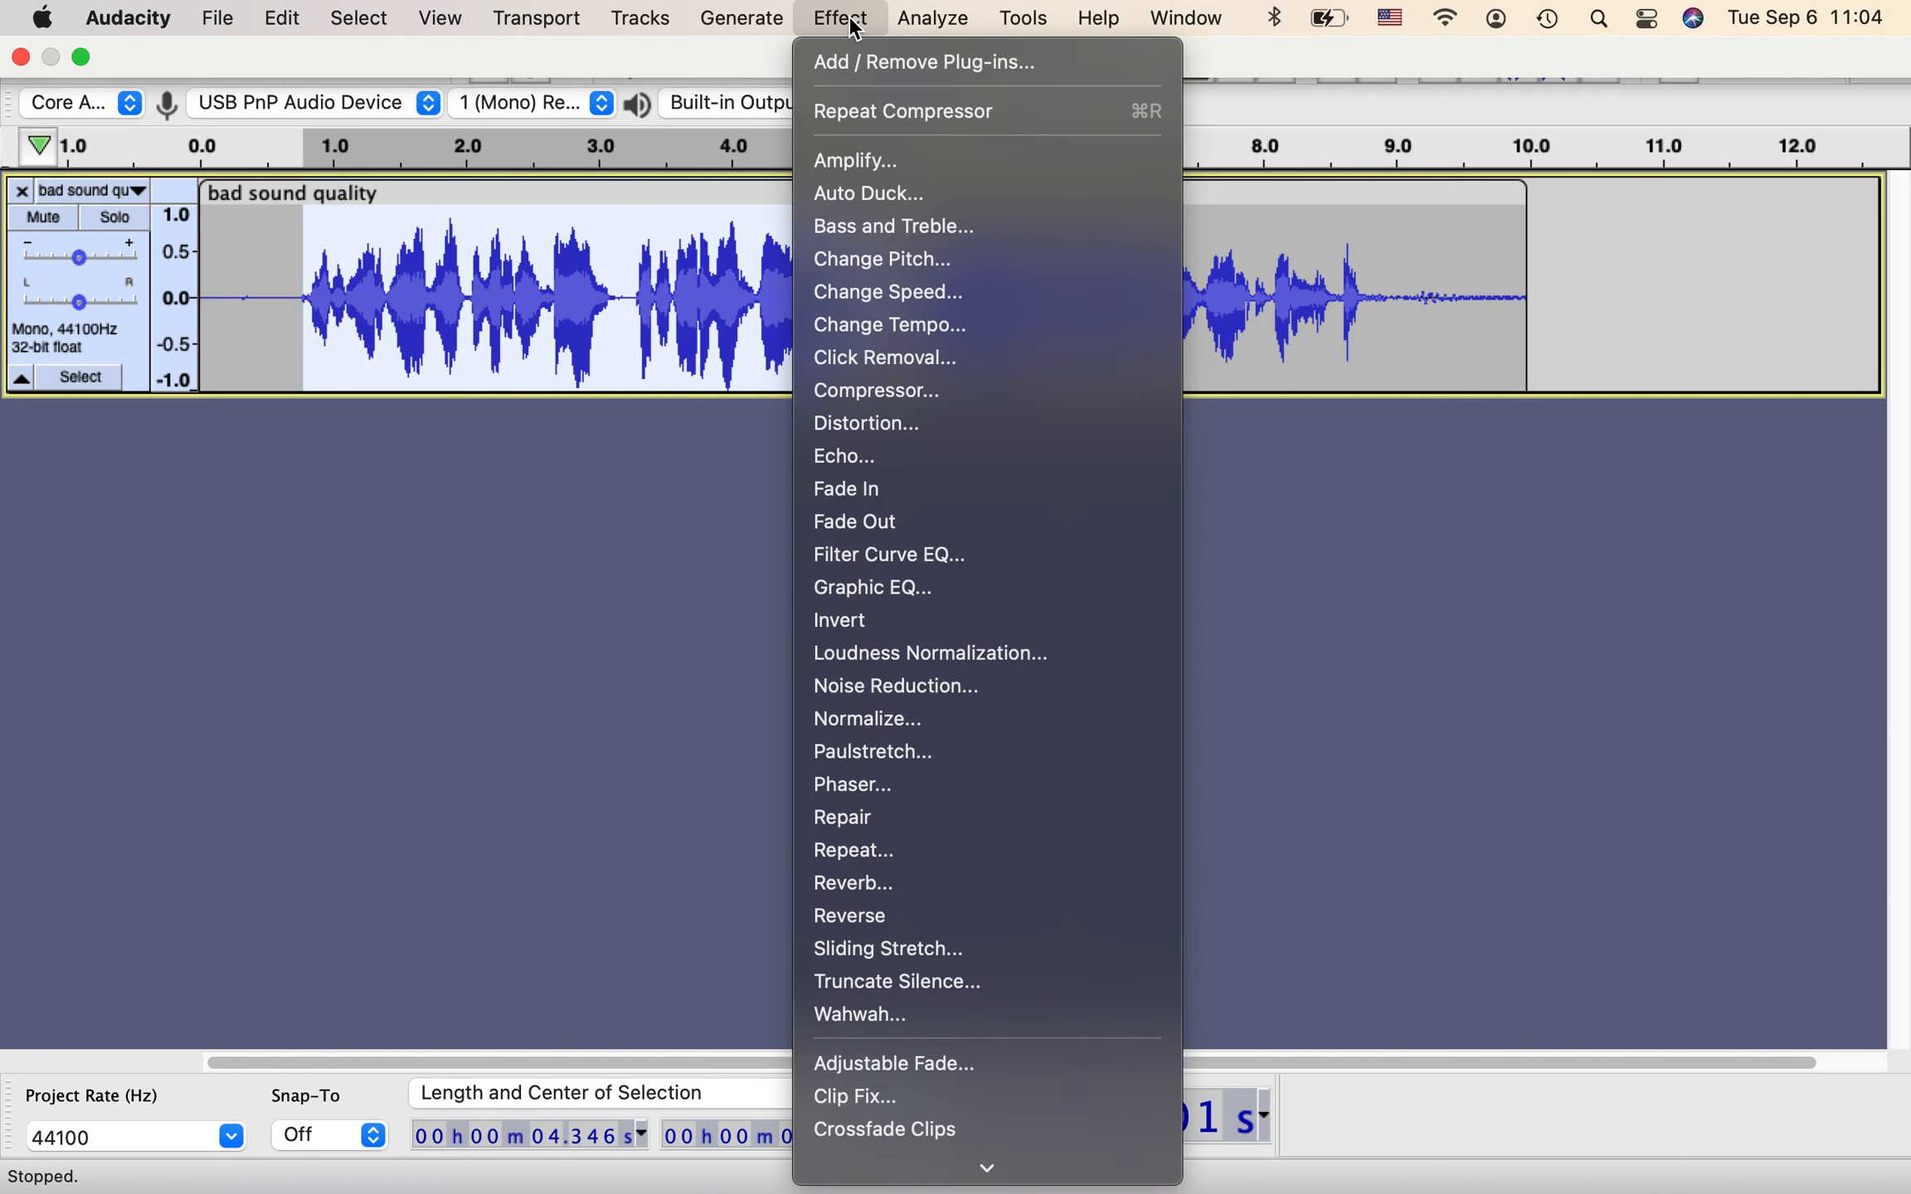
pyautogui.click(914, 299)
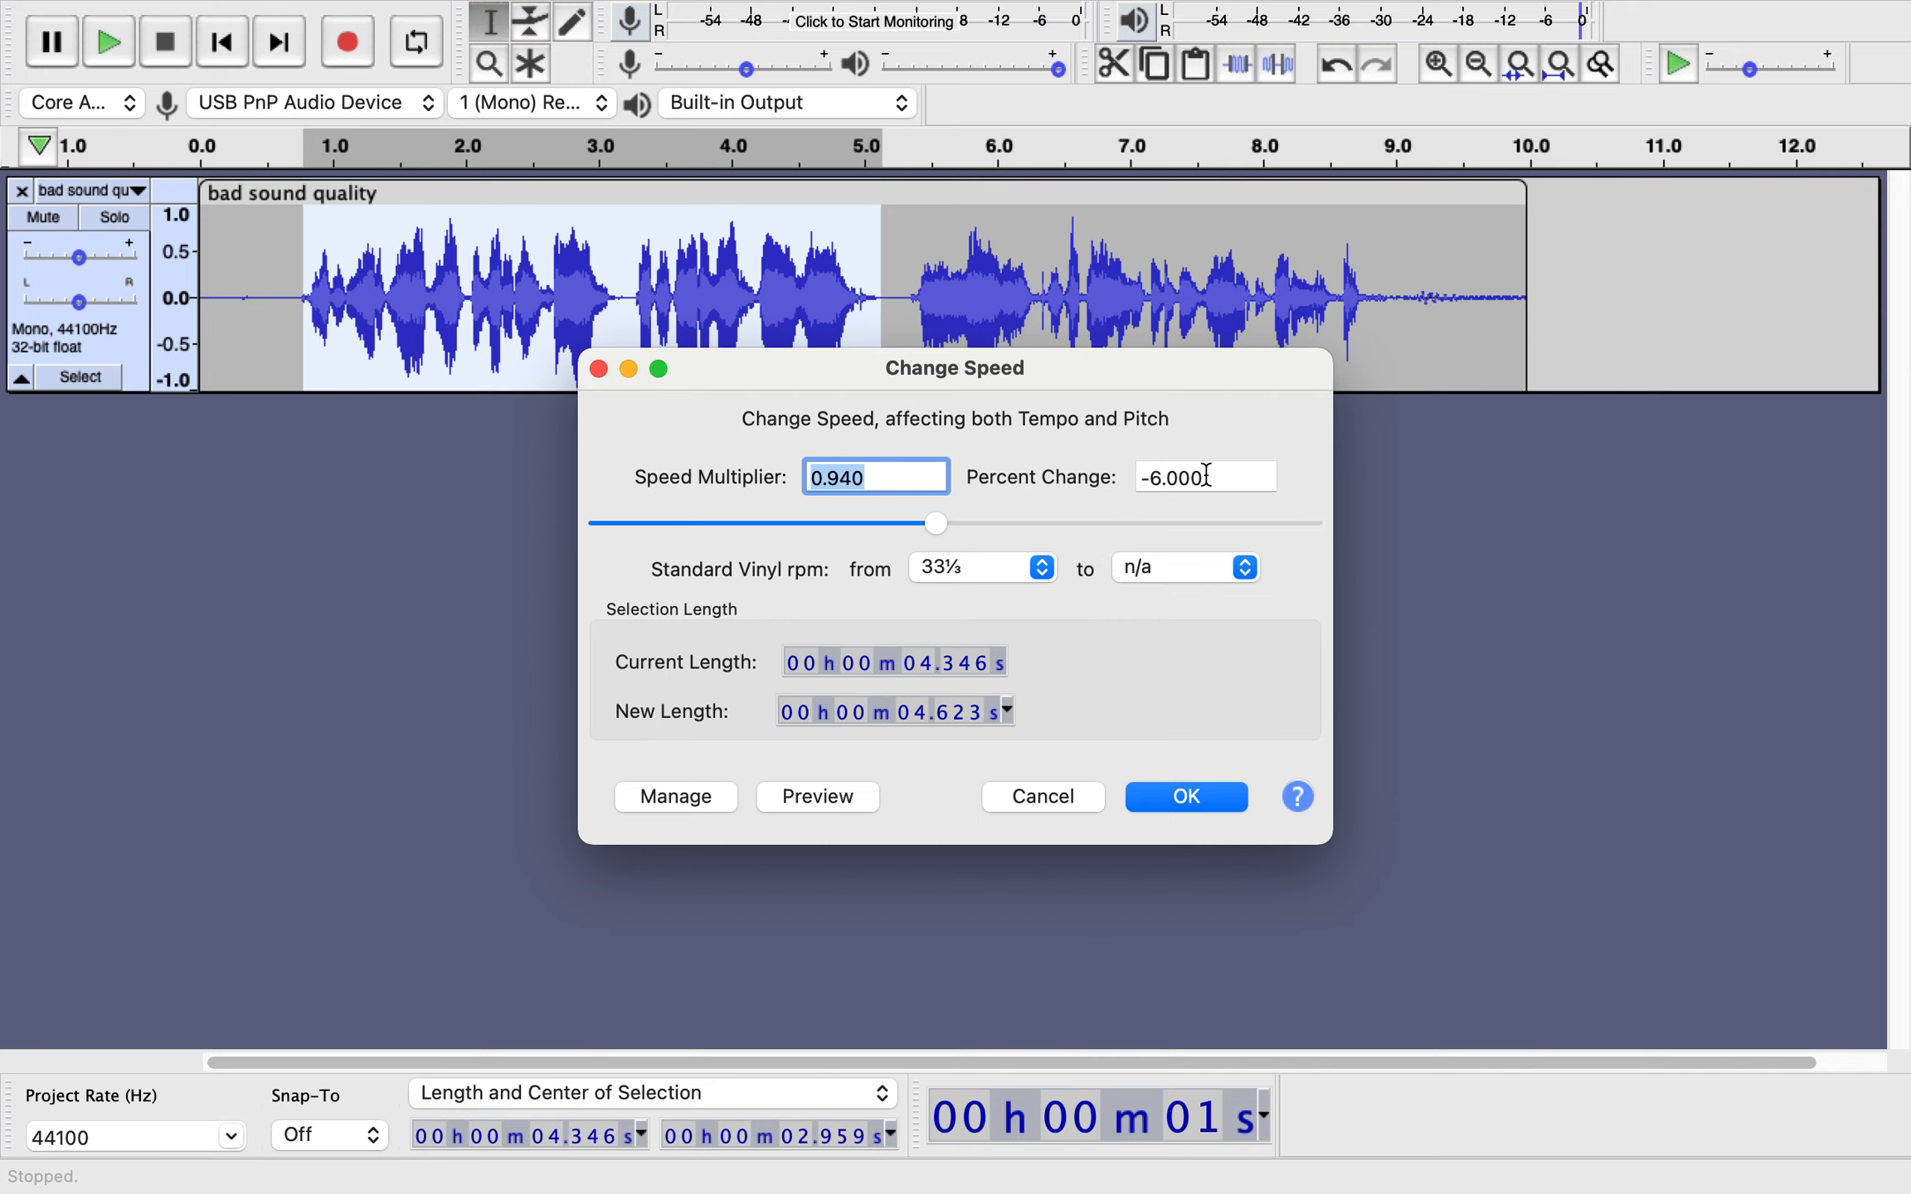
pyautogui.click(1161, 479)
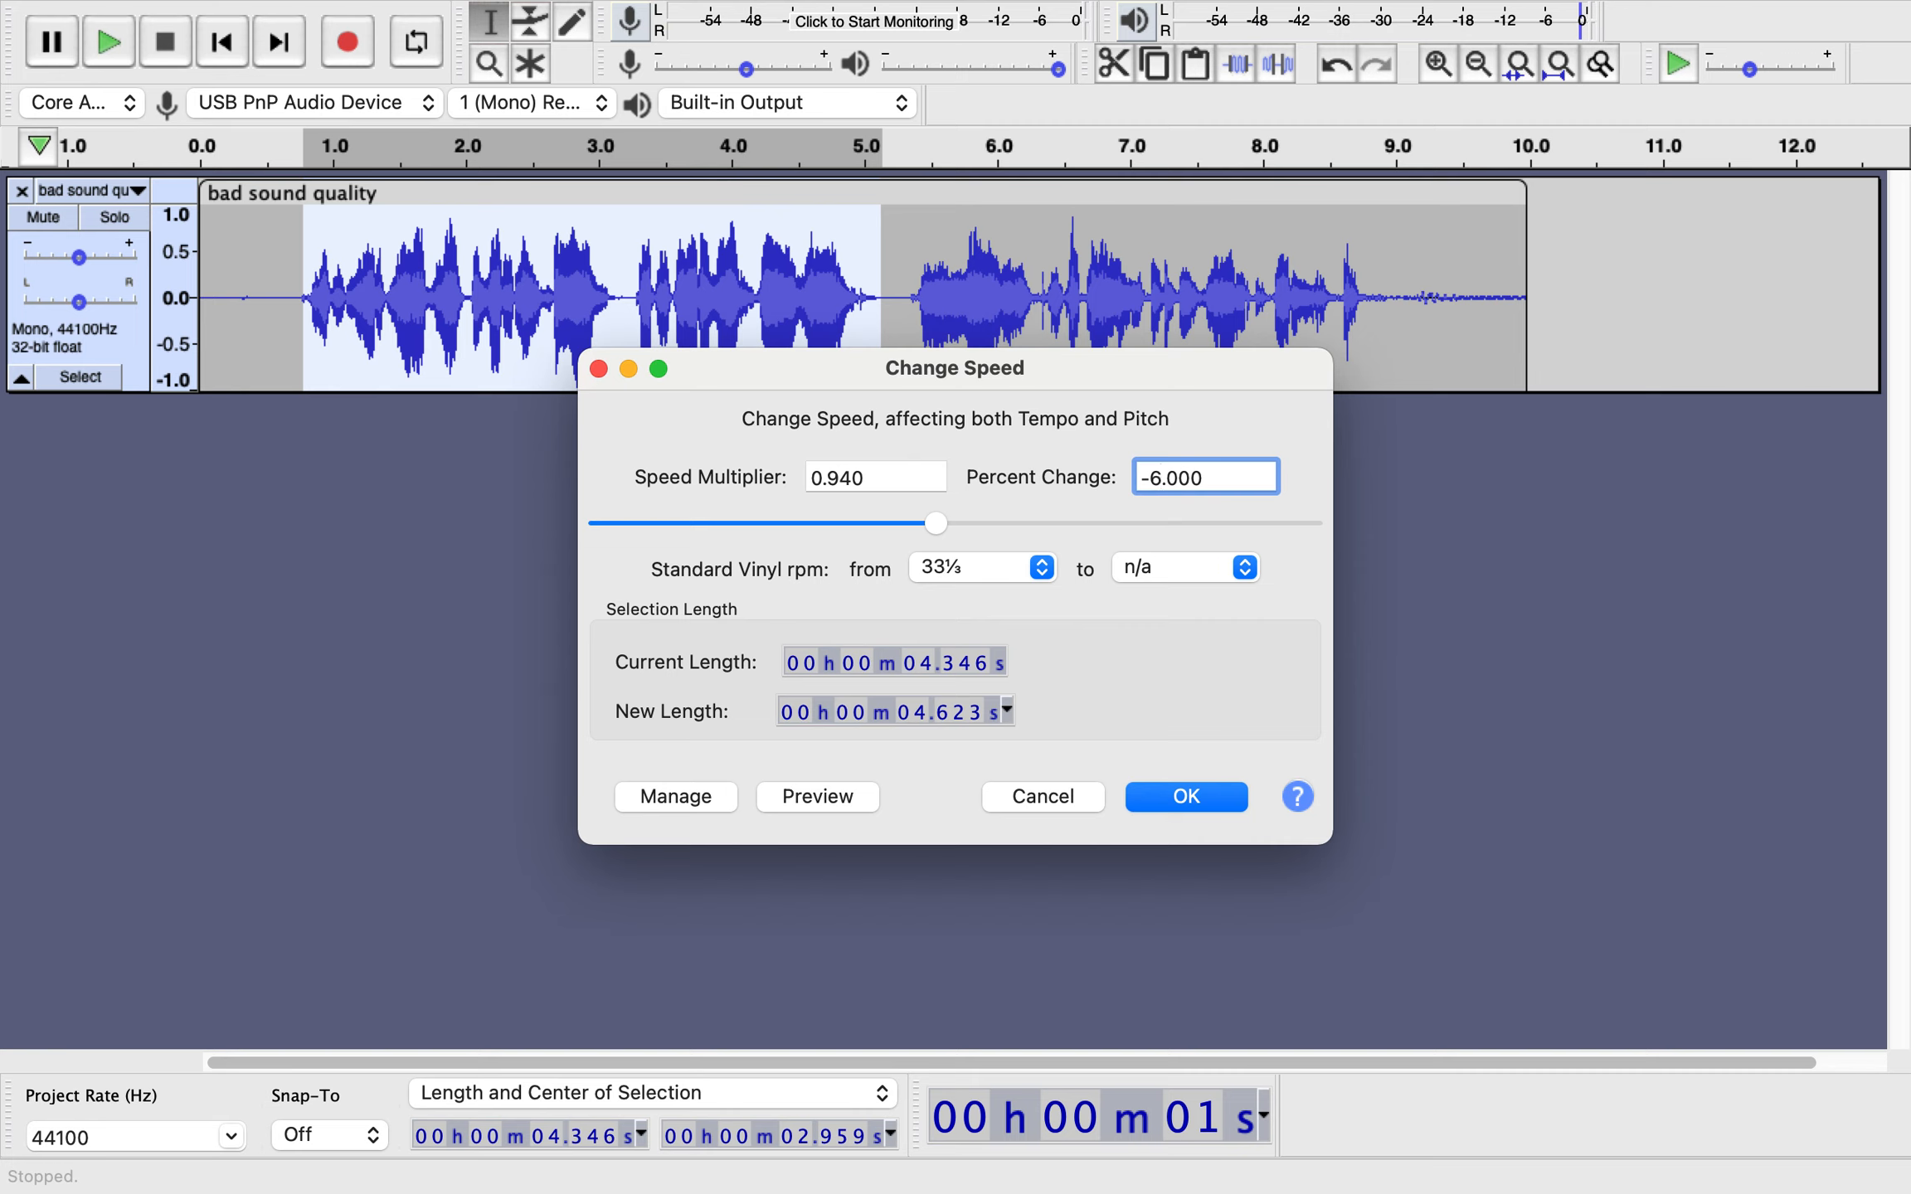
pyautogui.press('BackSpace')
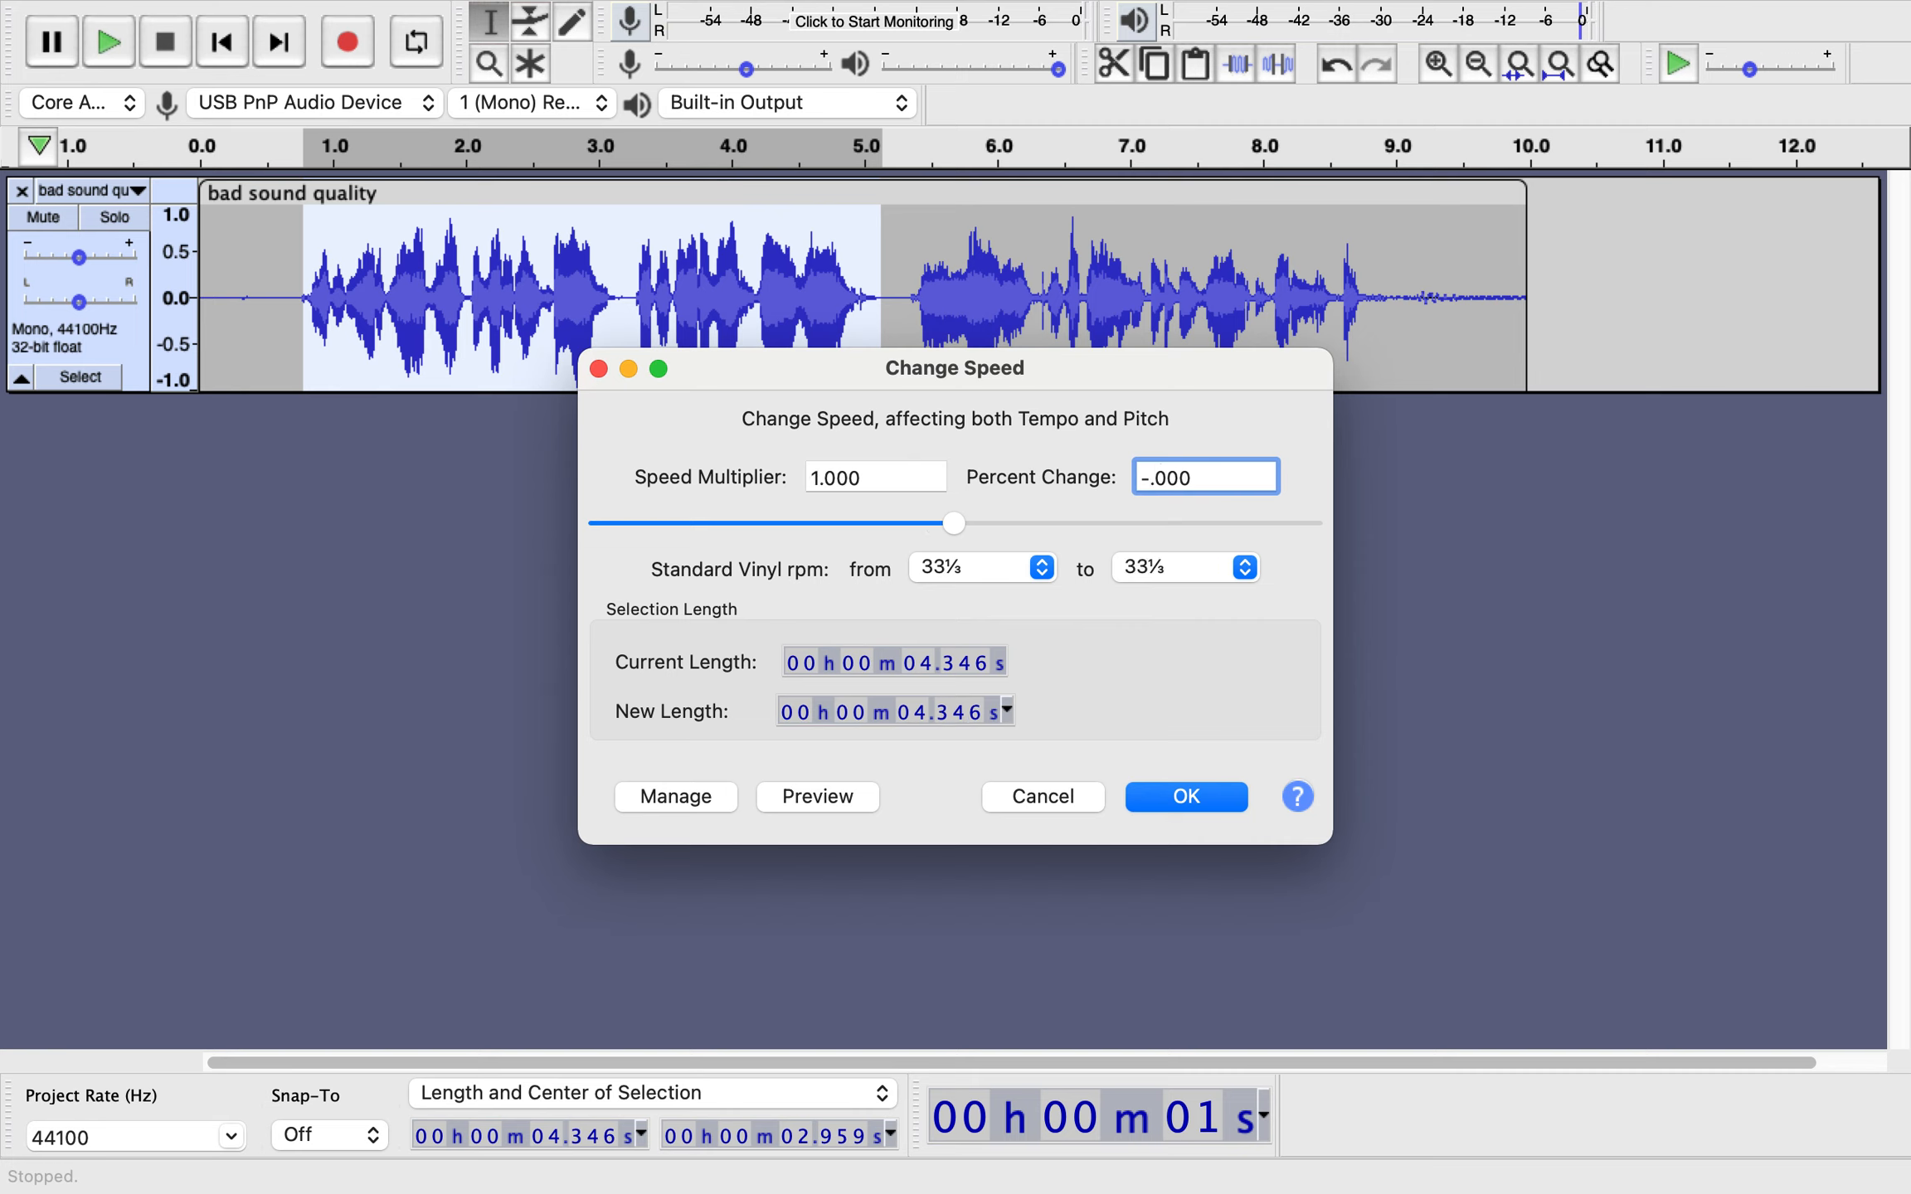
pyautogui.write('5')
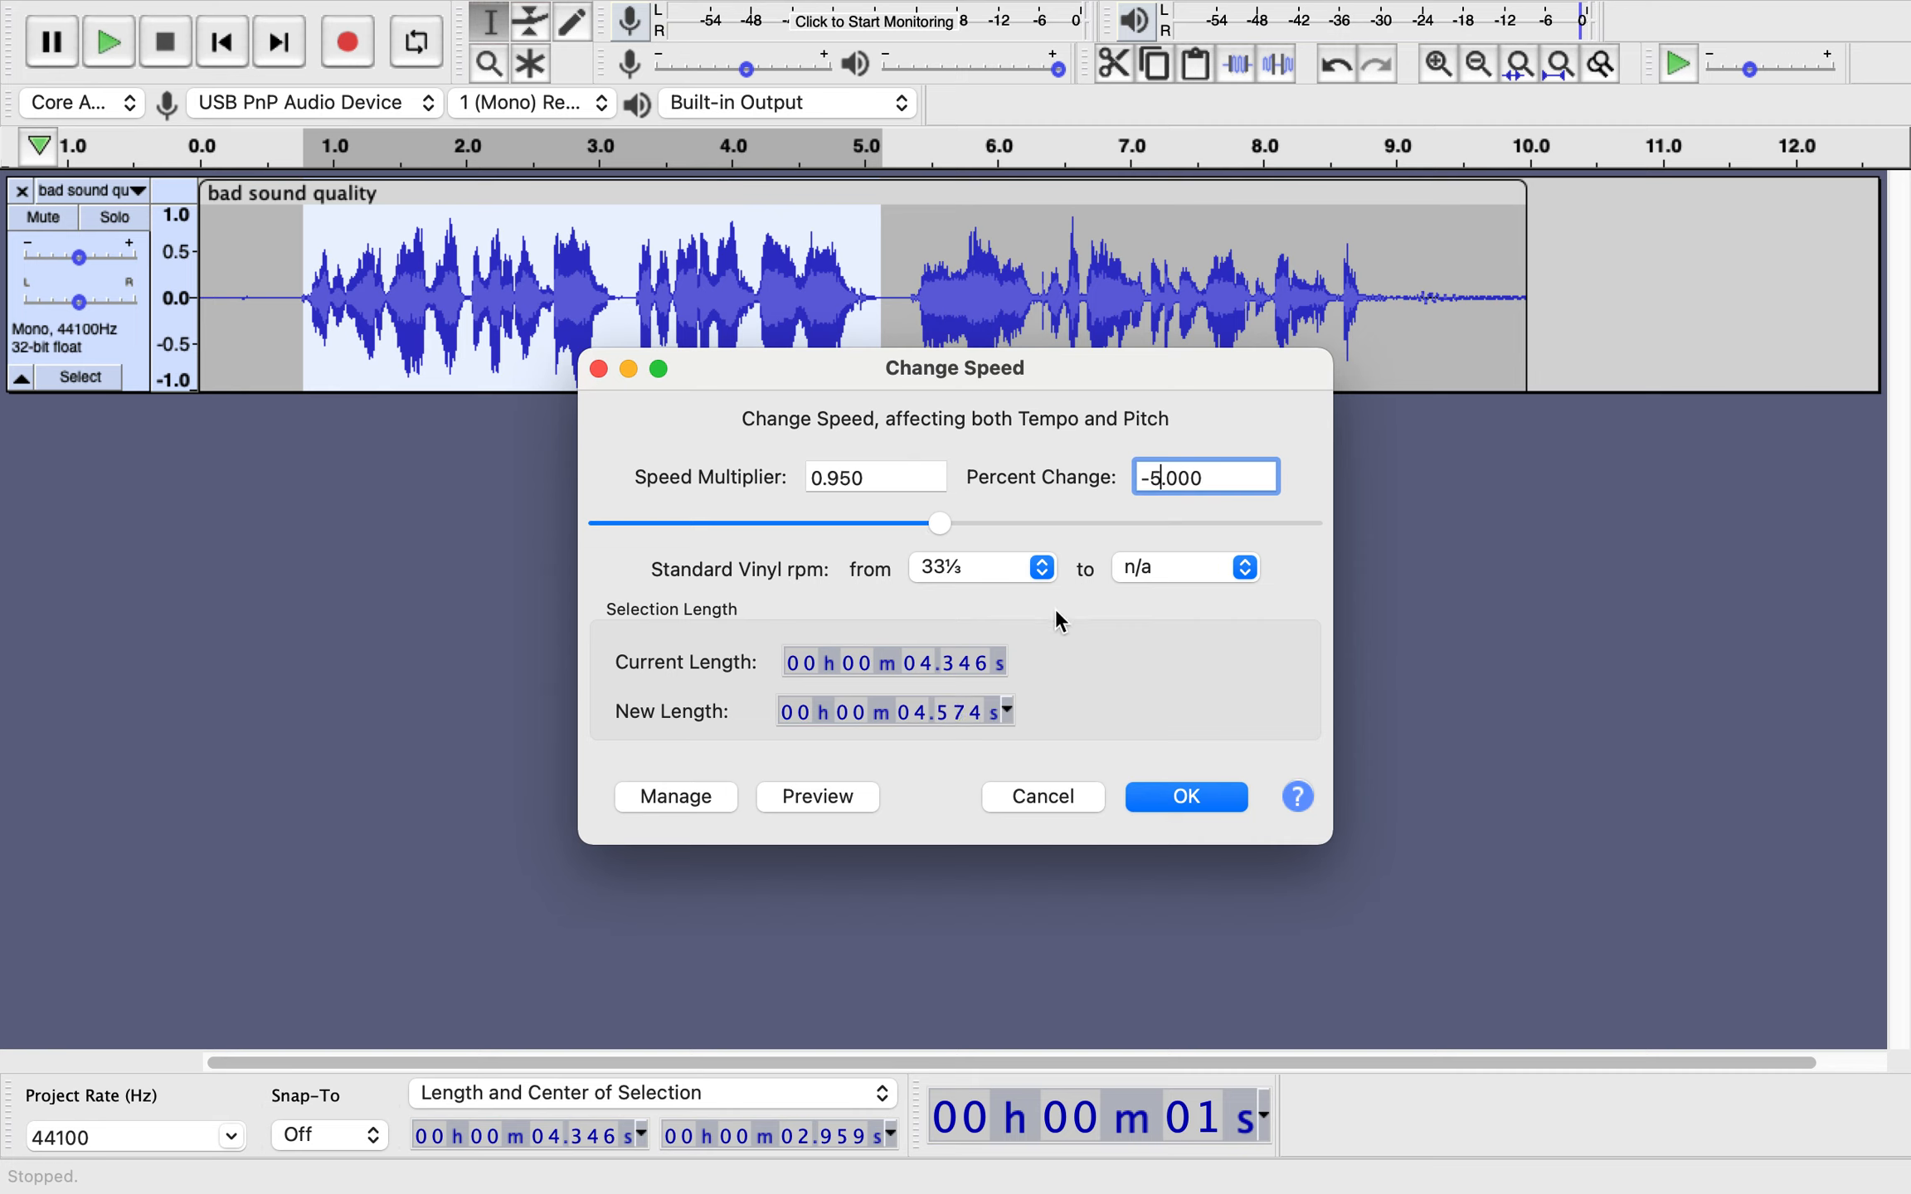
pyautogui.click(816, 798)
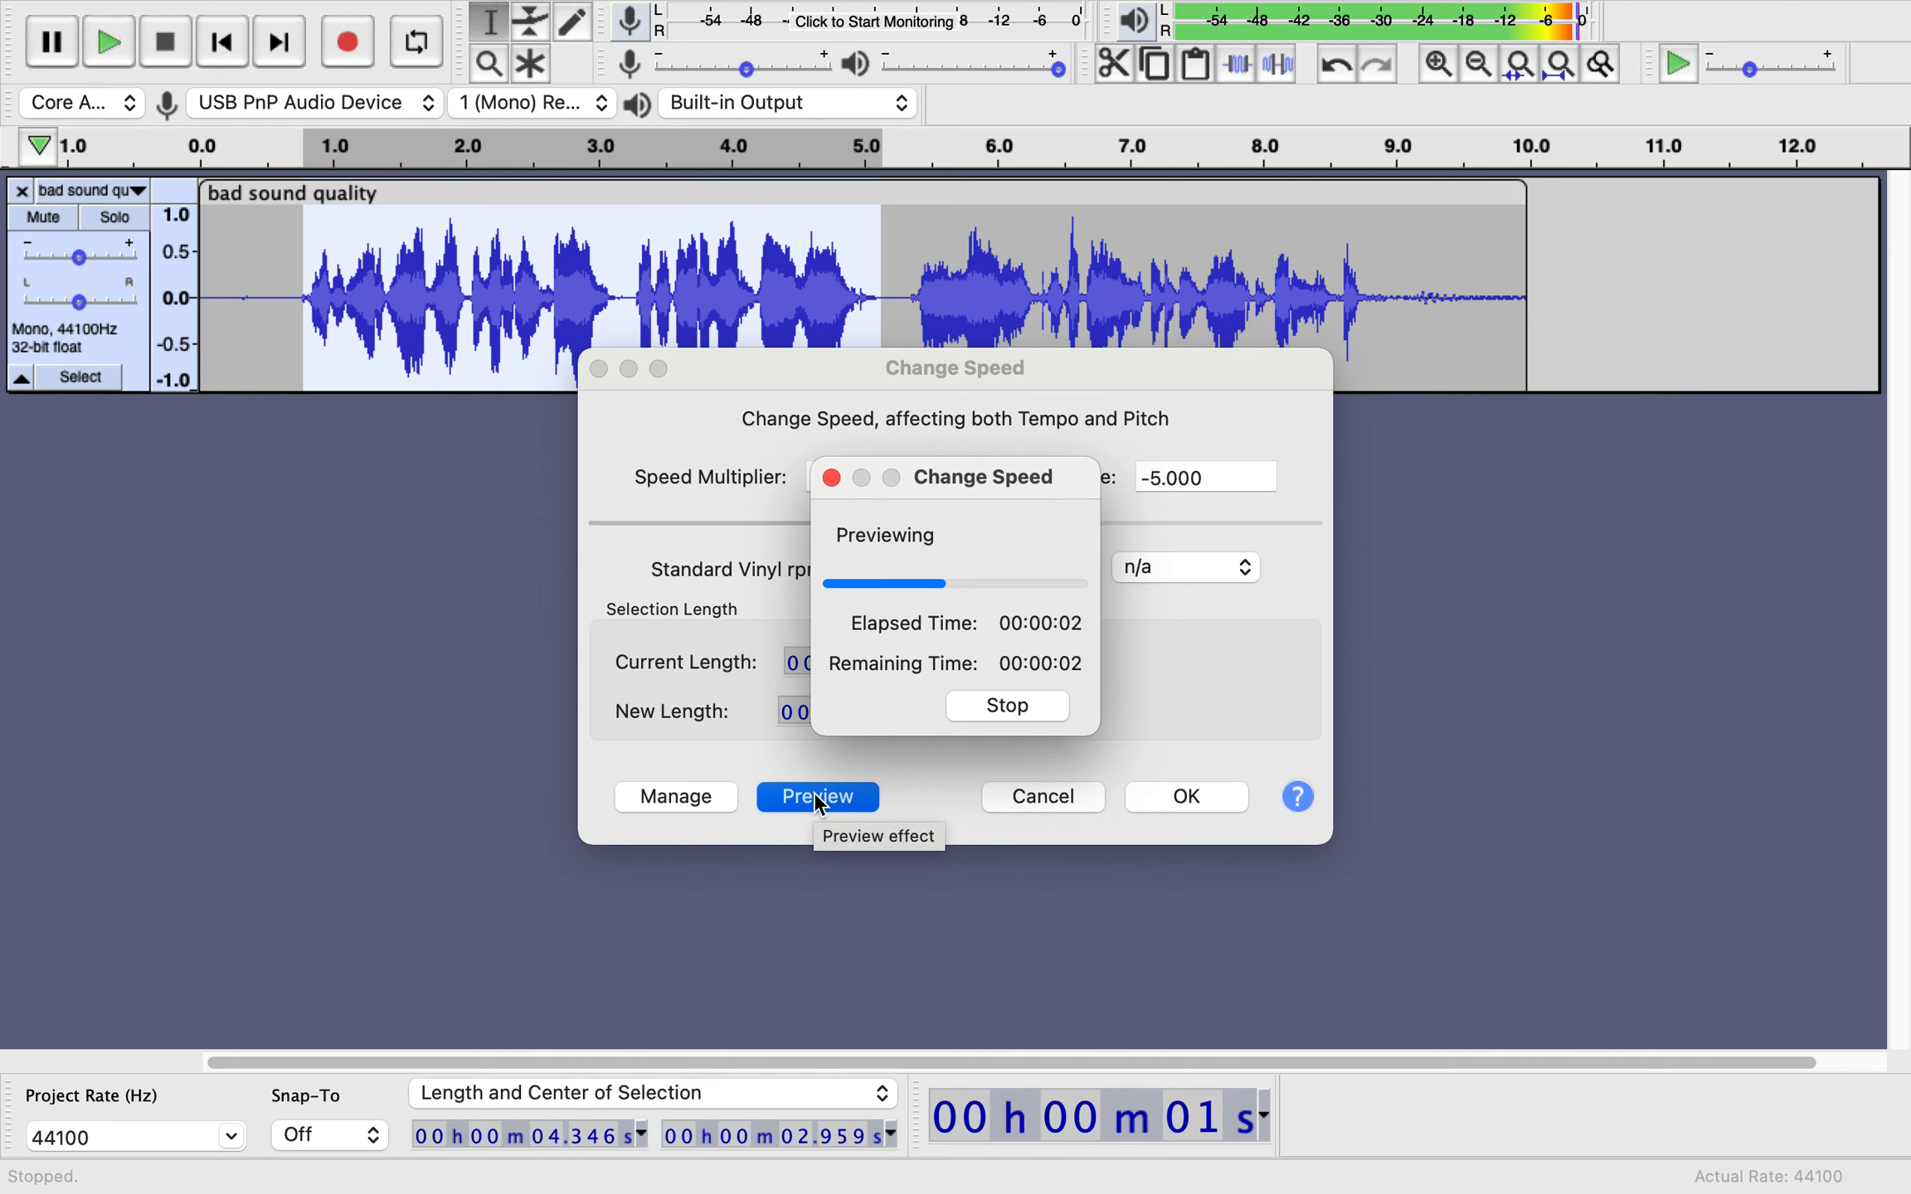
pyautogui.click(1002, 721)
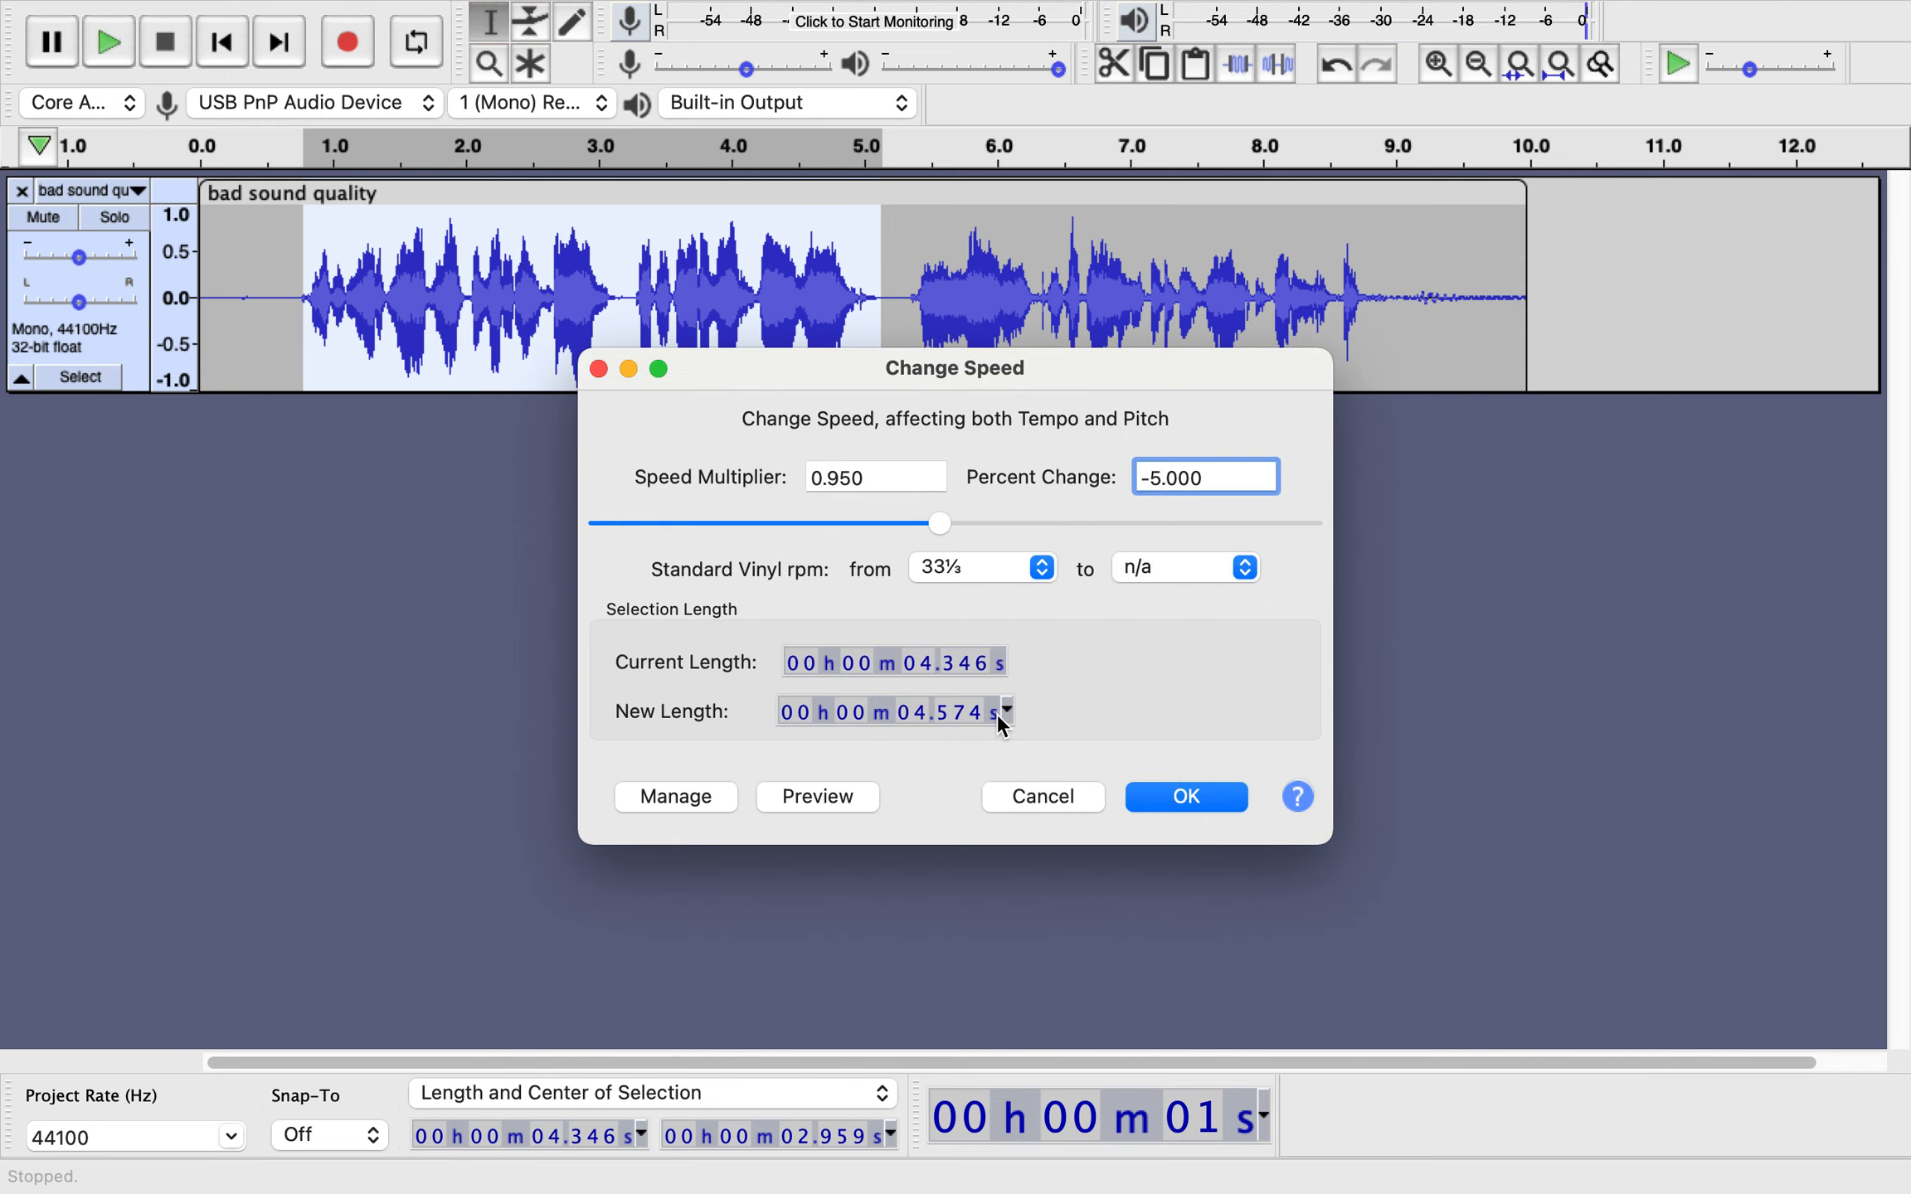
# Set the speed change of the selected section to -6.000 percent, preview it and apply it.
pyautogui.press('BackSpace')
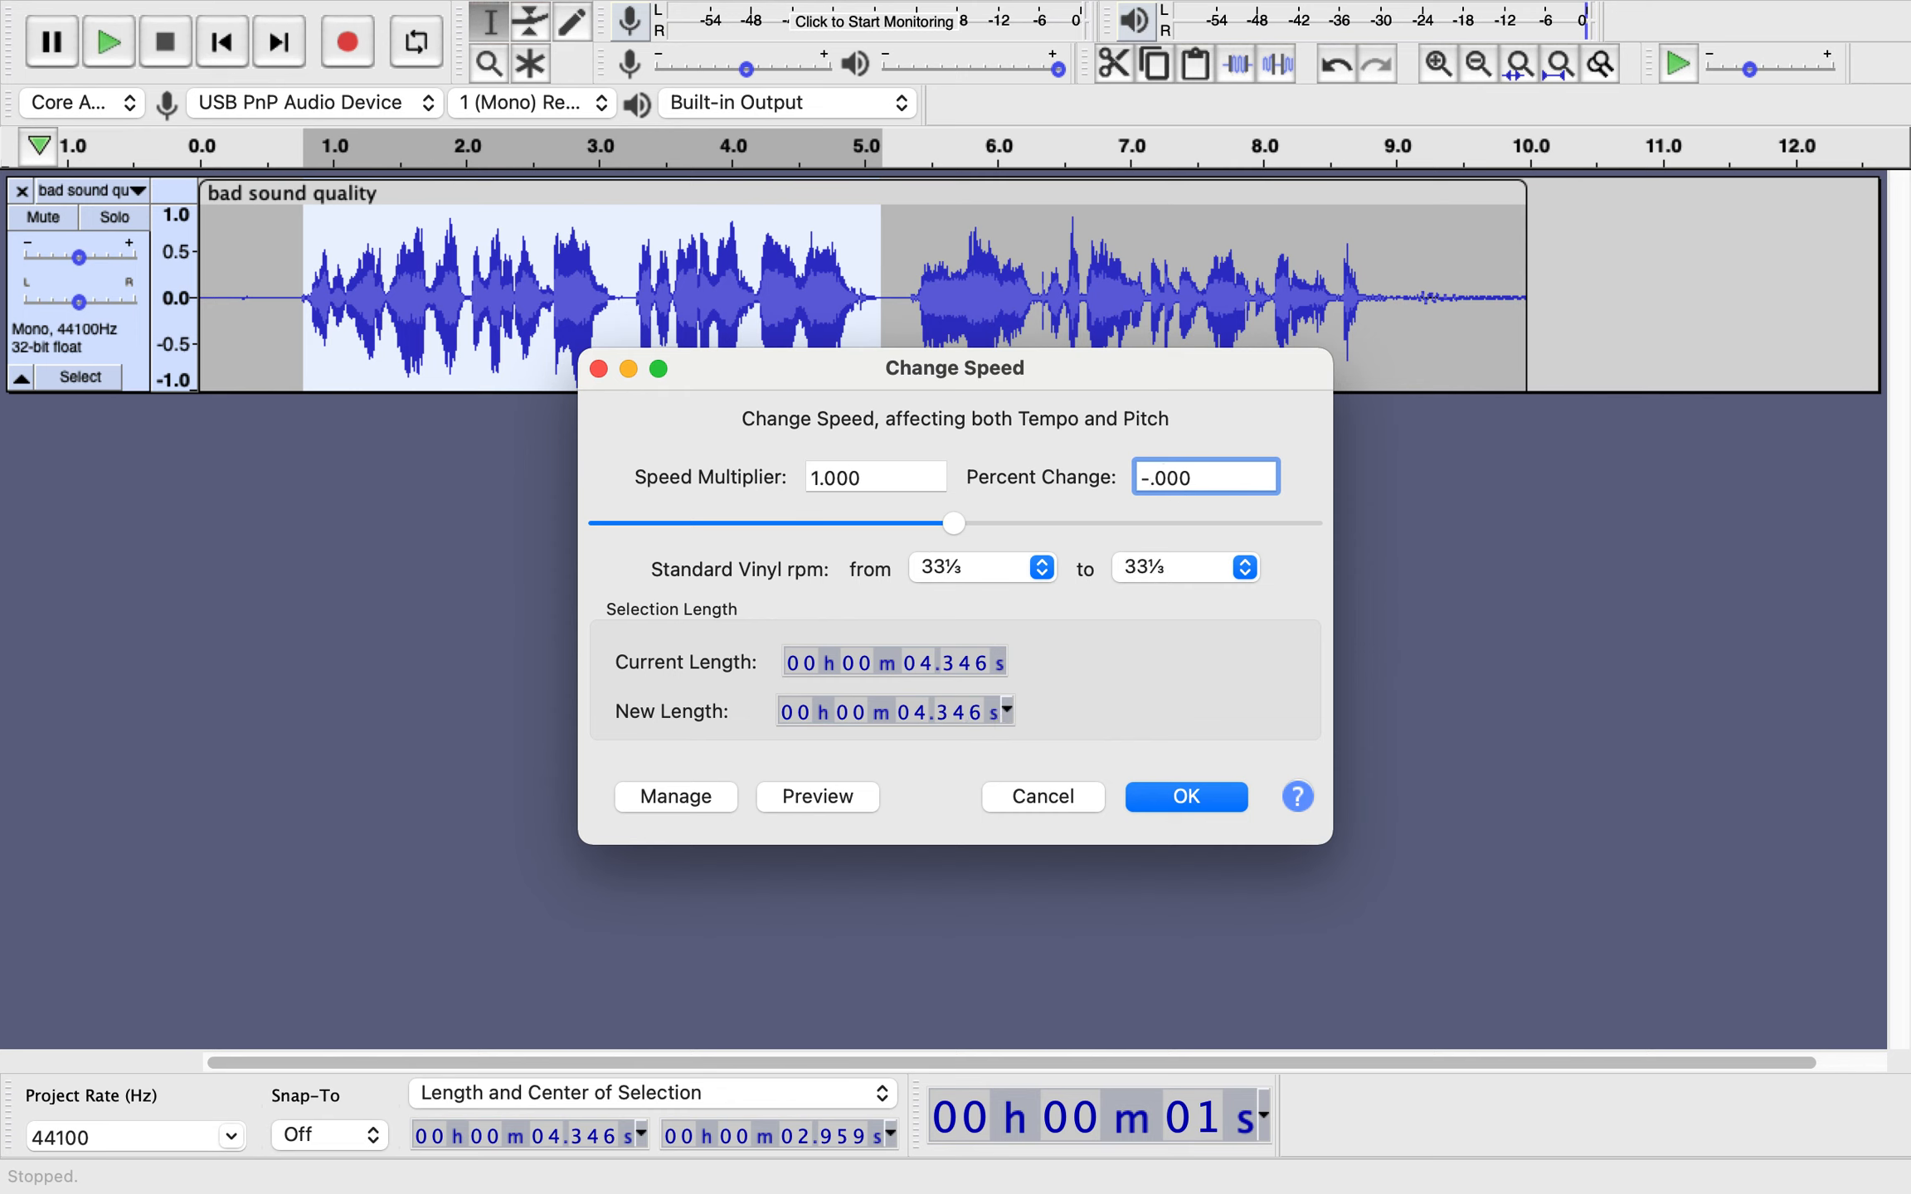
pyautogui.write('6')
pyautogui.click(836, 797)
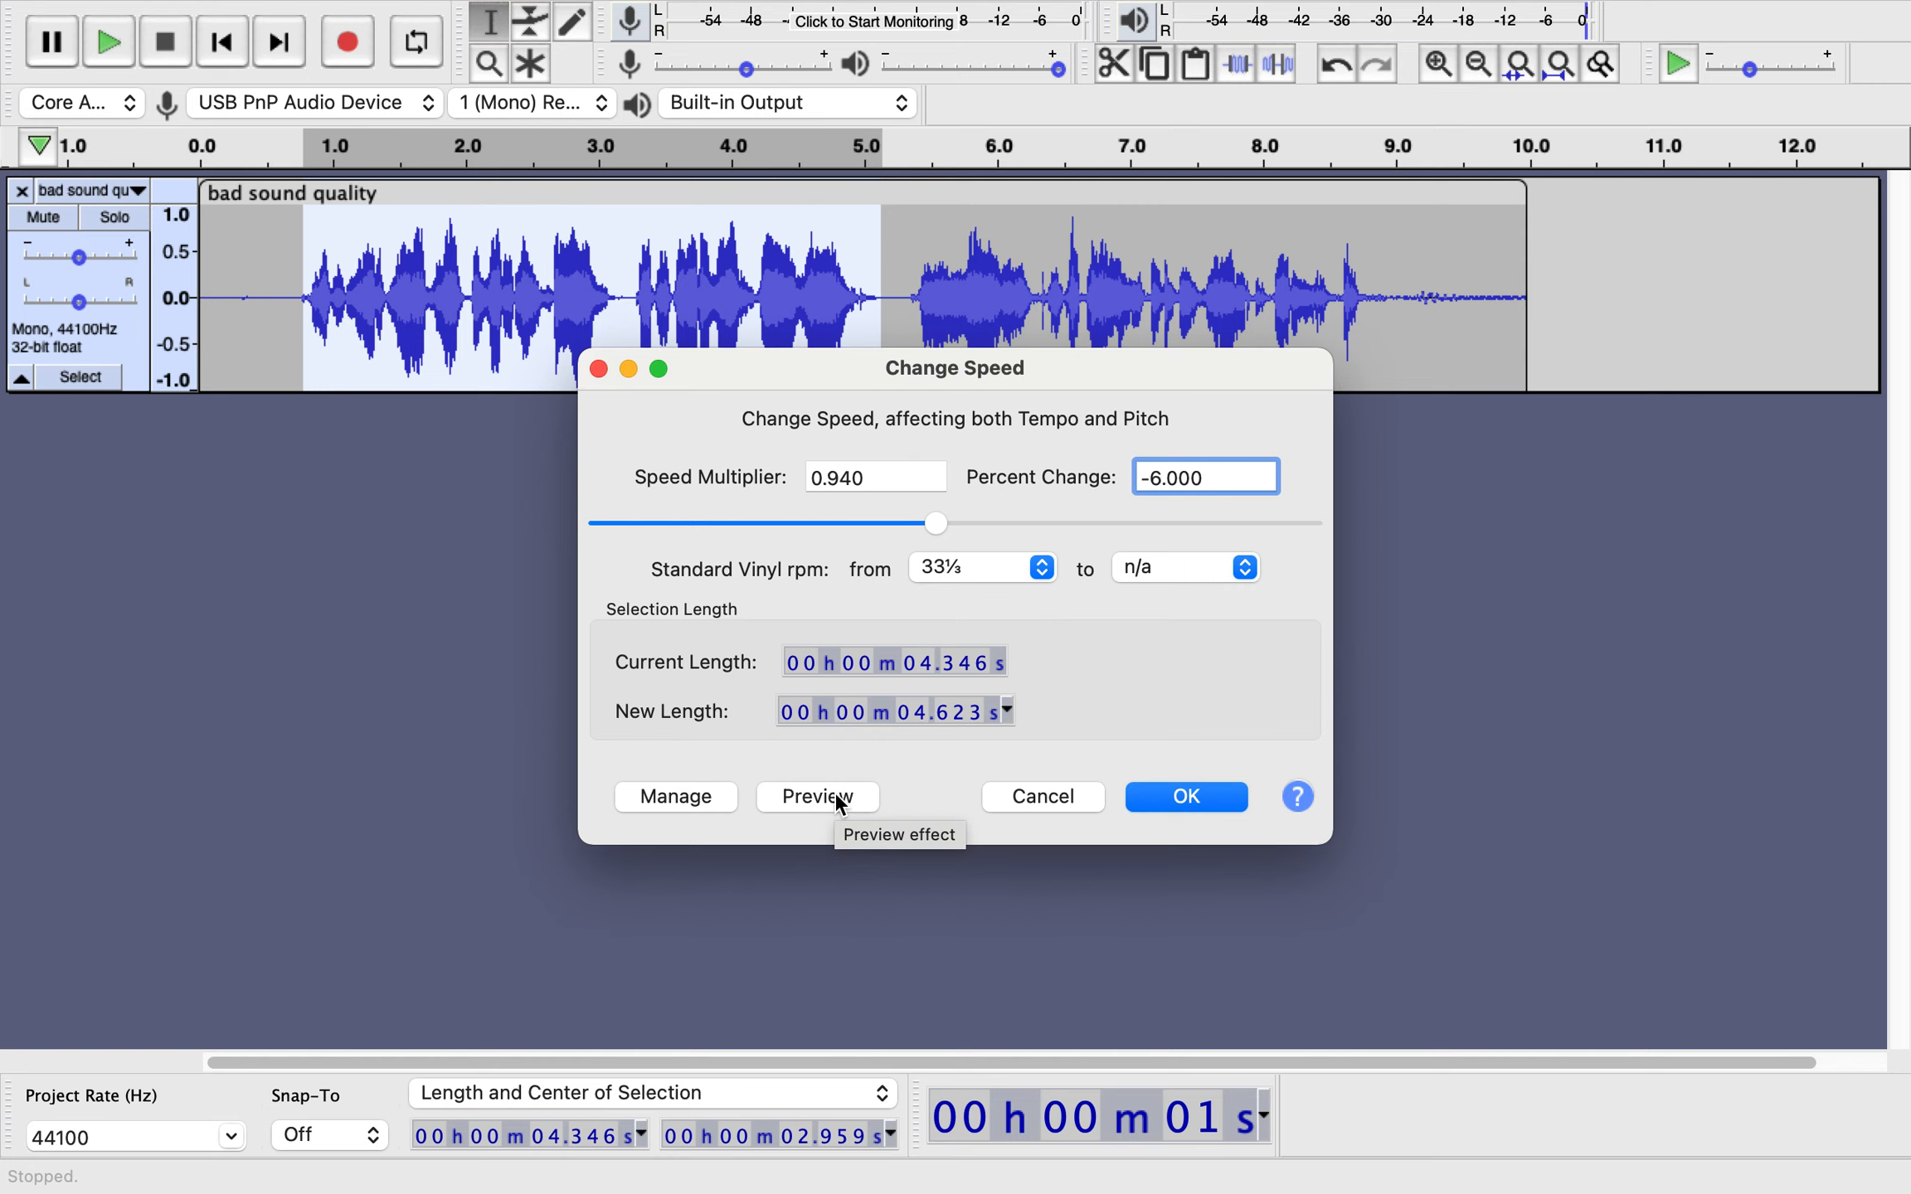
pyautogui.click(1196, 801)
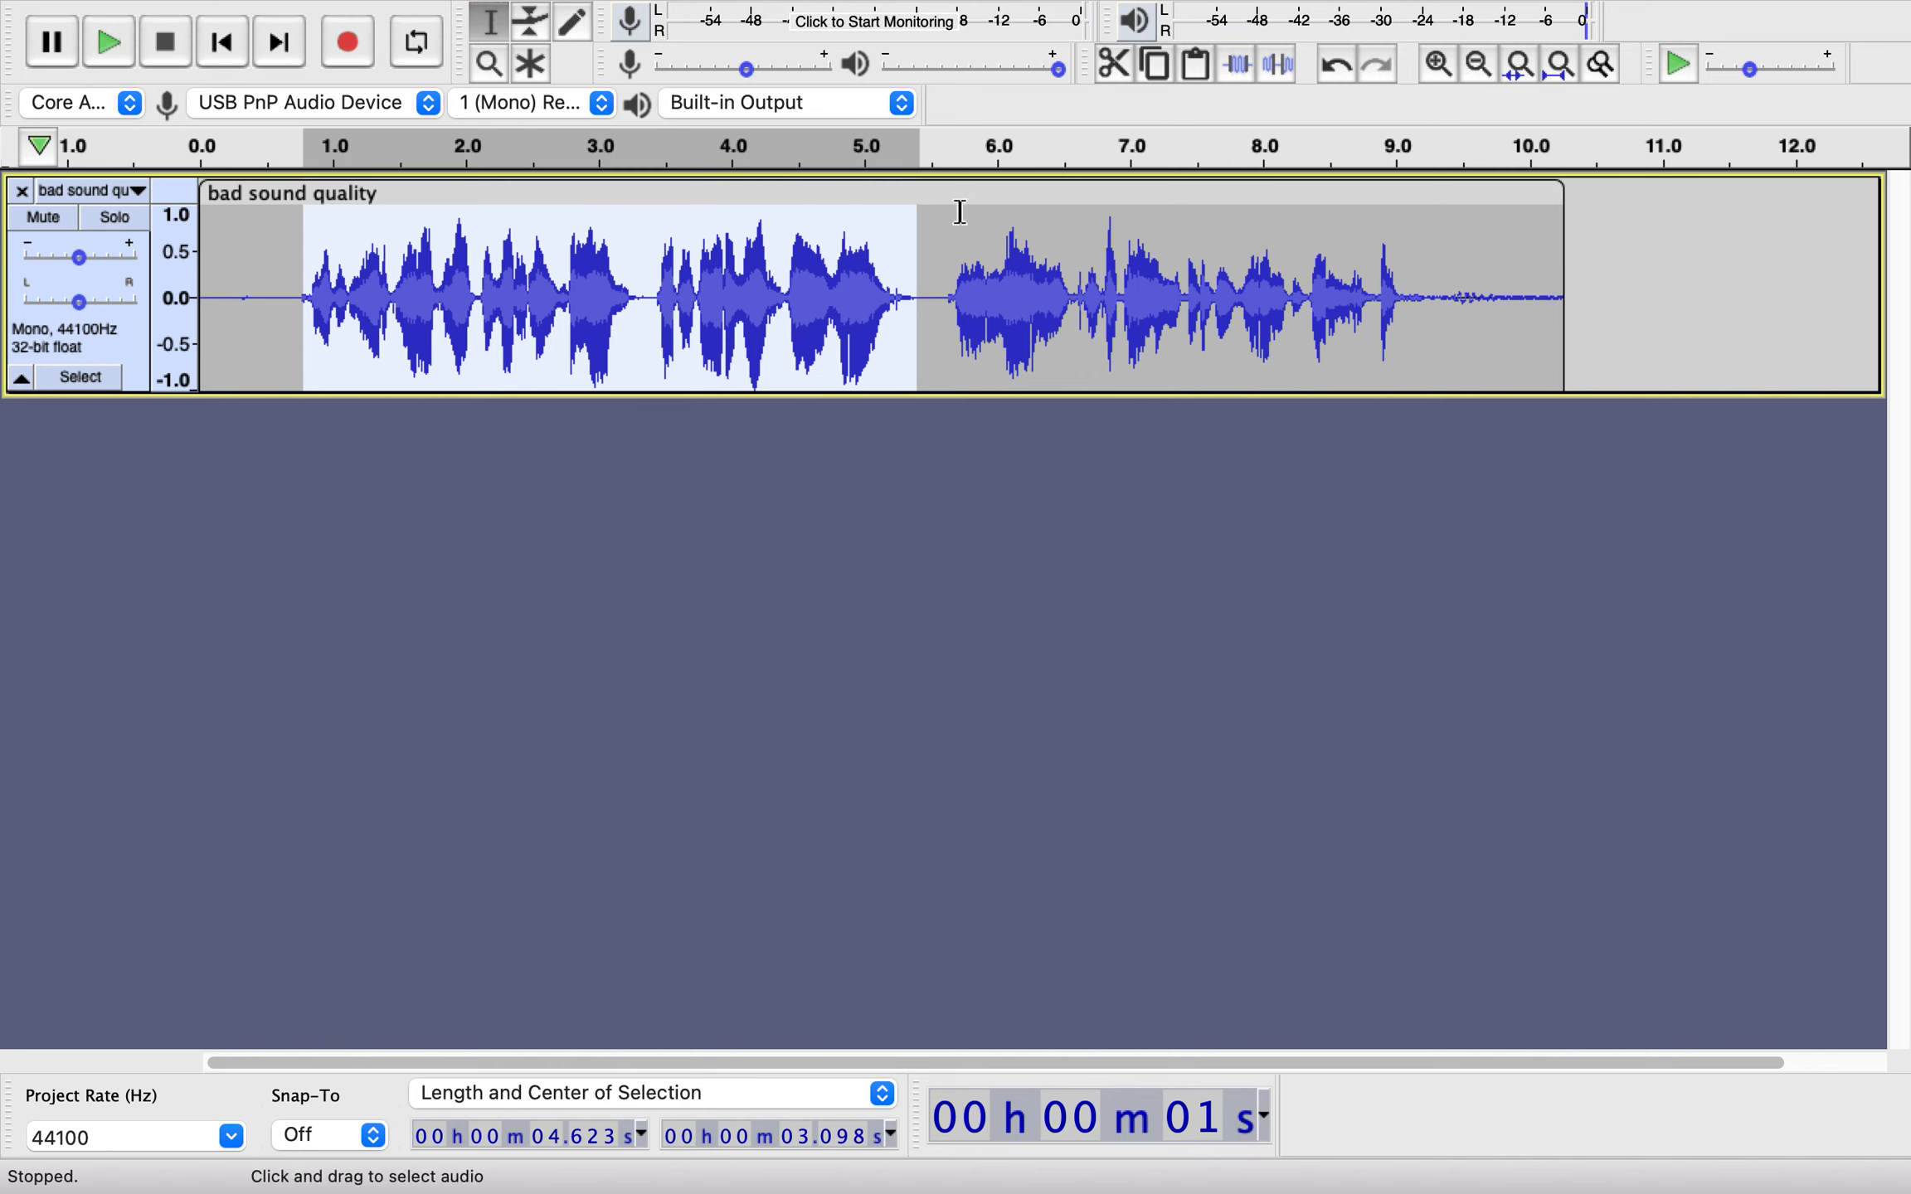
# Raise the pitch of the slowed speech section by 6 percent without high quality stretching, previewing it before applying.
pyautogui.click(840, 19)
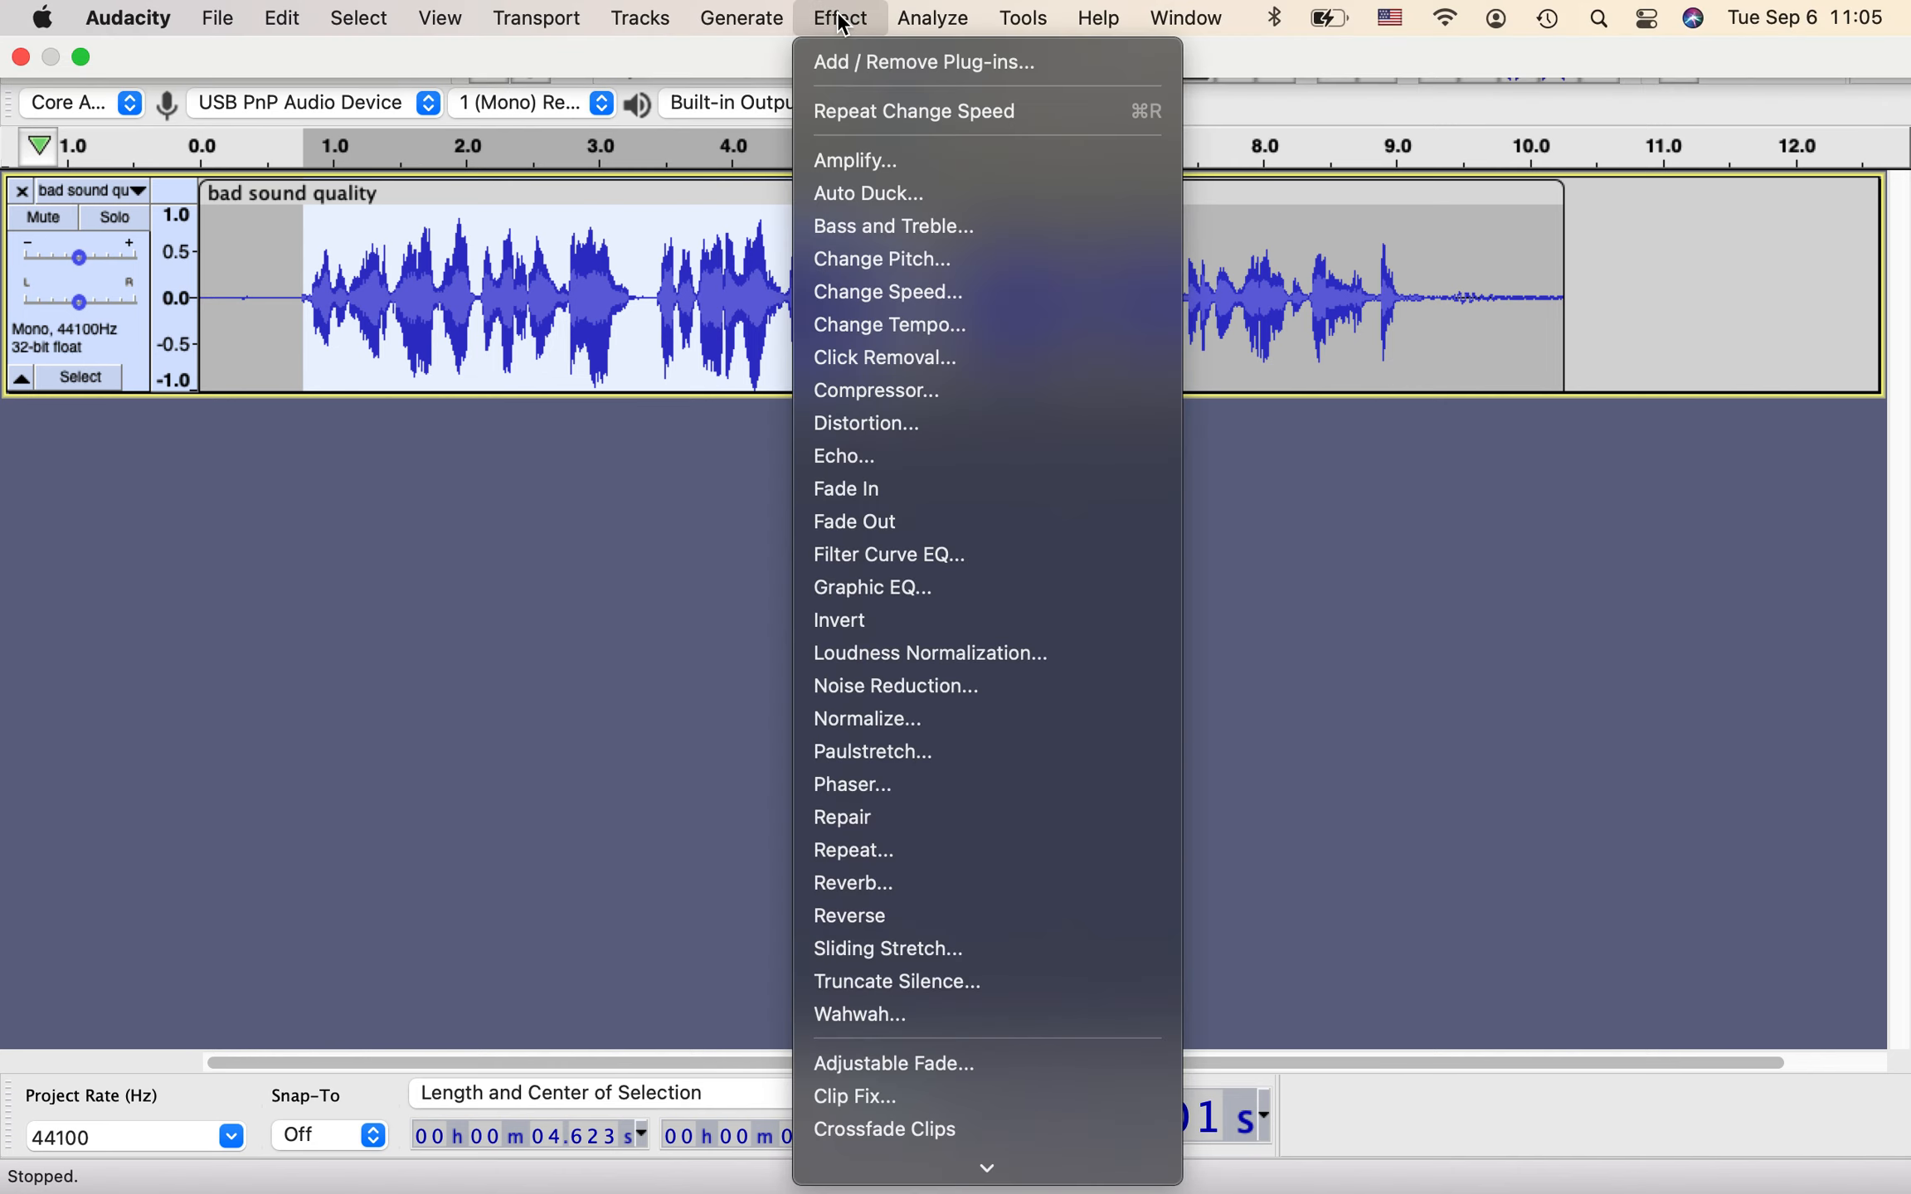
pyautogui.click(905, 264)
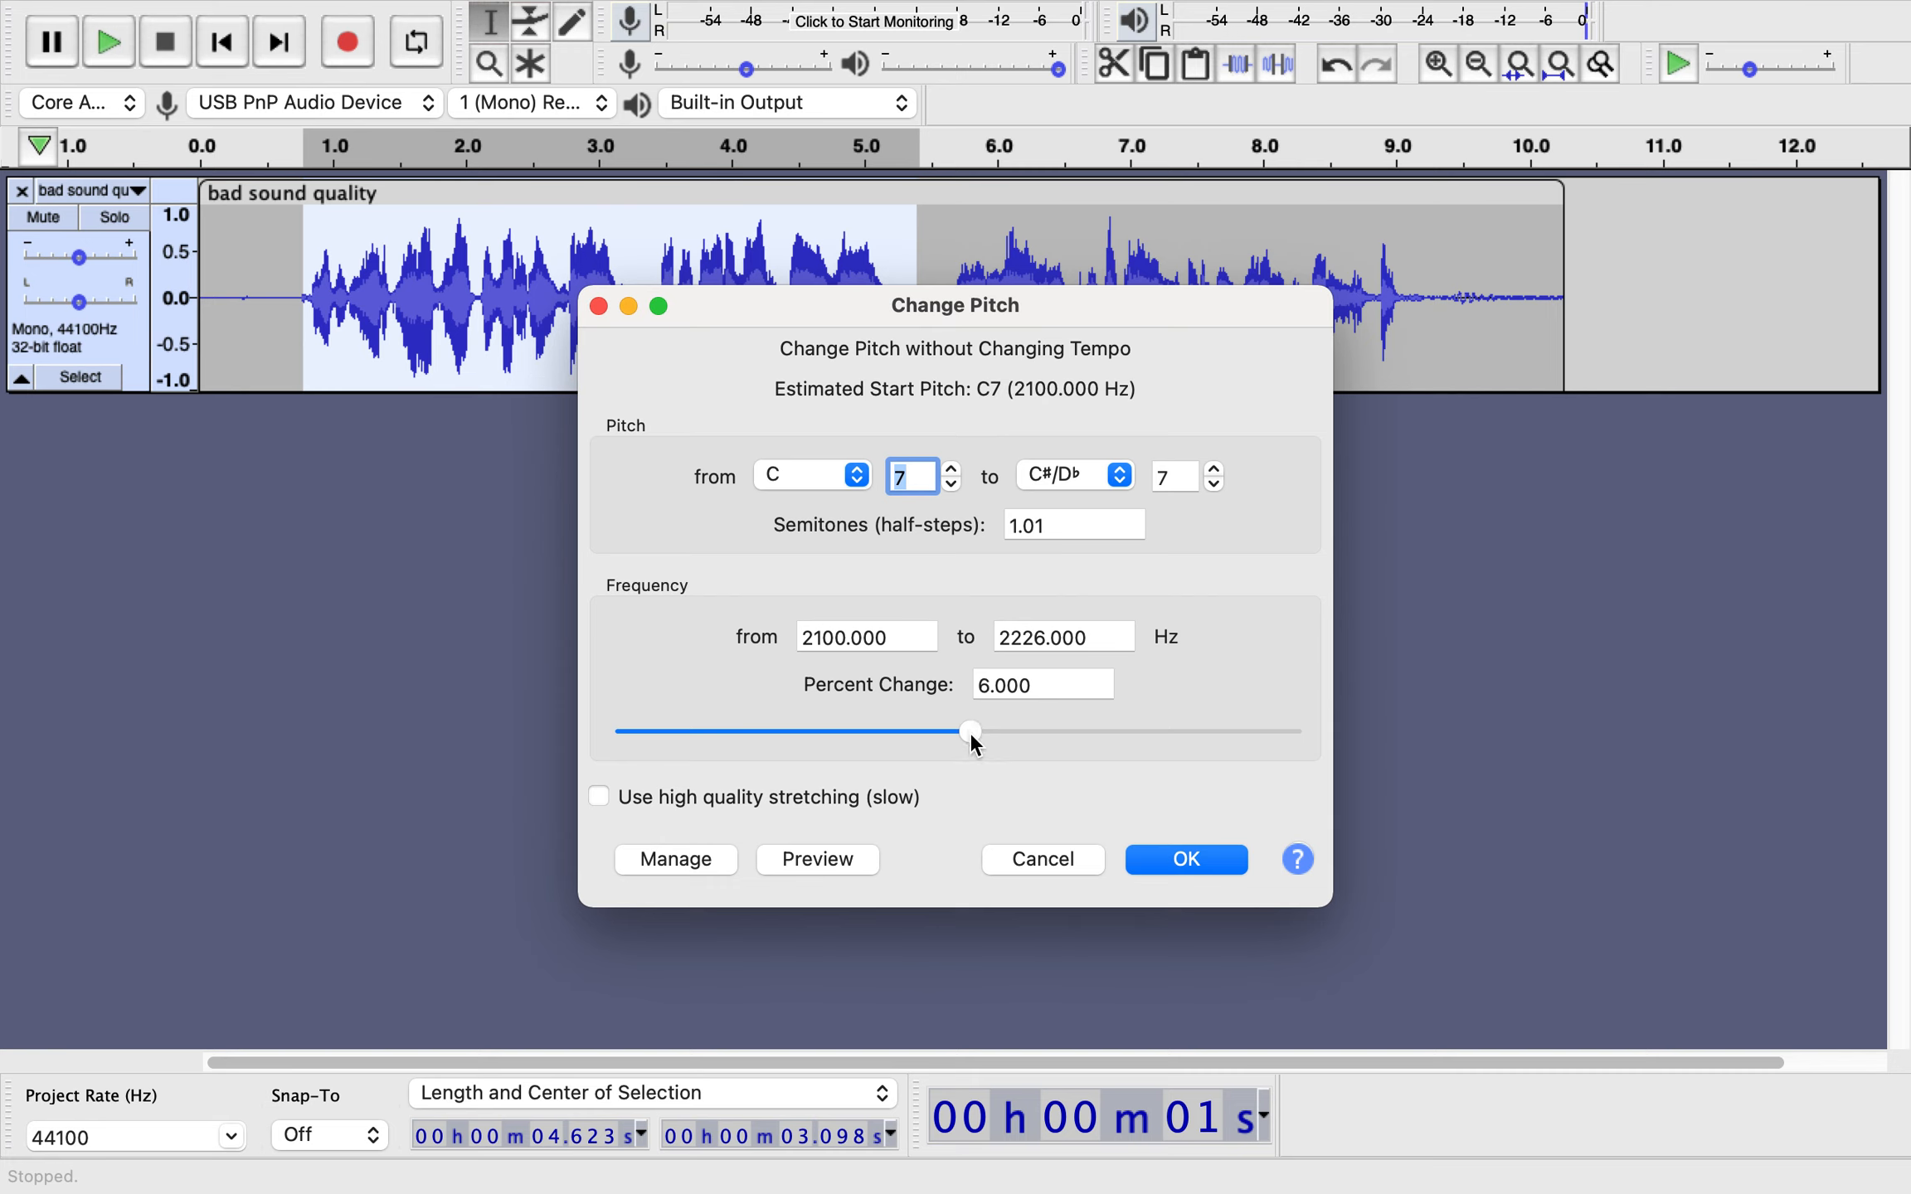
pyautogui.moveTo(971, 733)
pyautogui.mouseDown()
pyautogui.moveTo(938, 728)
pyautogui.moveTo(974, 728)
pyautogui.moveTo(956, 730)
pyautogui.mouseUp()
pyautogui.moveTo(966, 733); pyautogui.dragTo(974, 733)
pyautogui.click(977, 689)
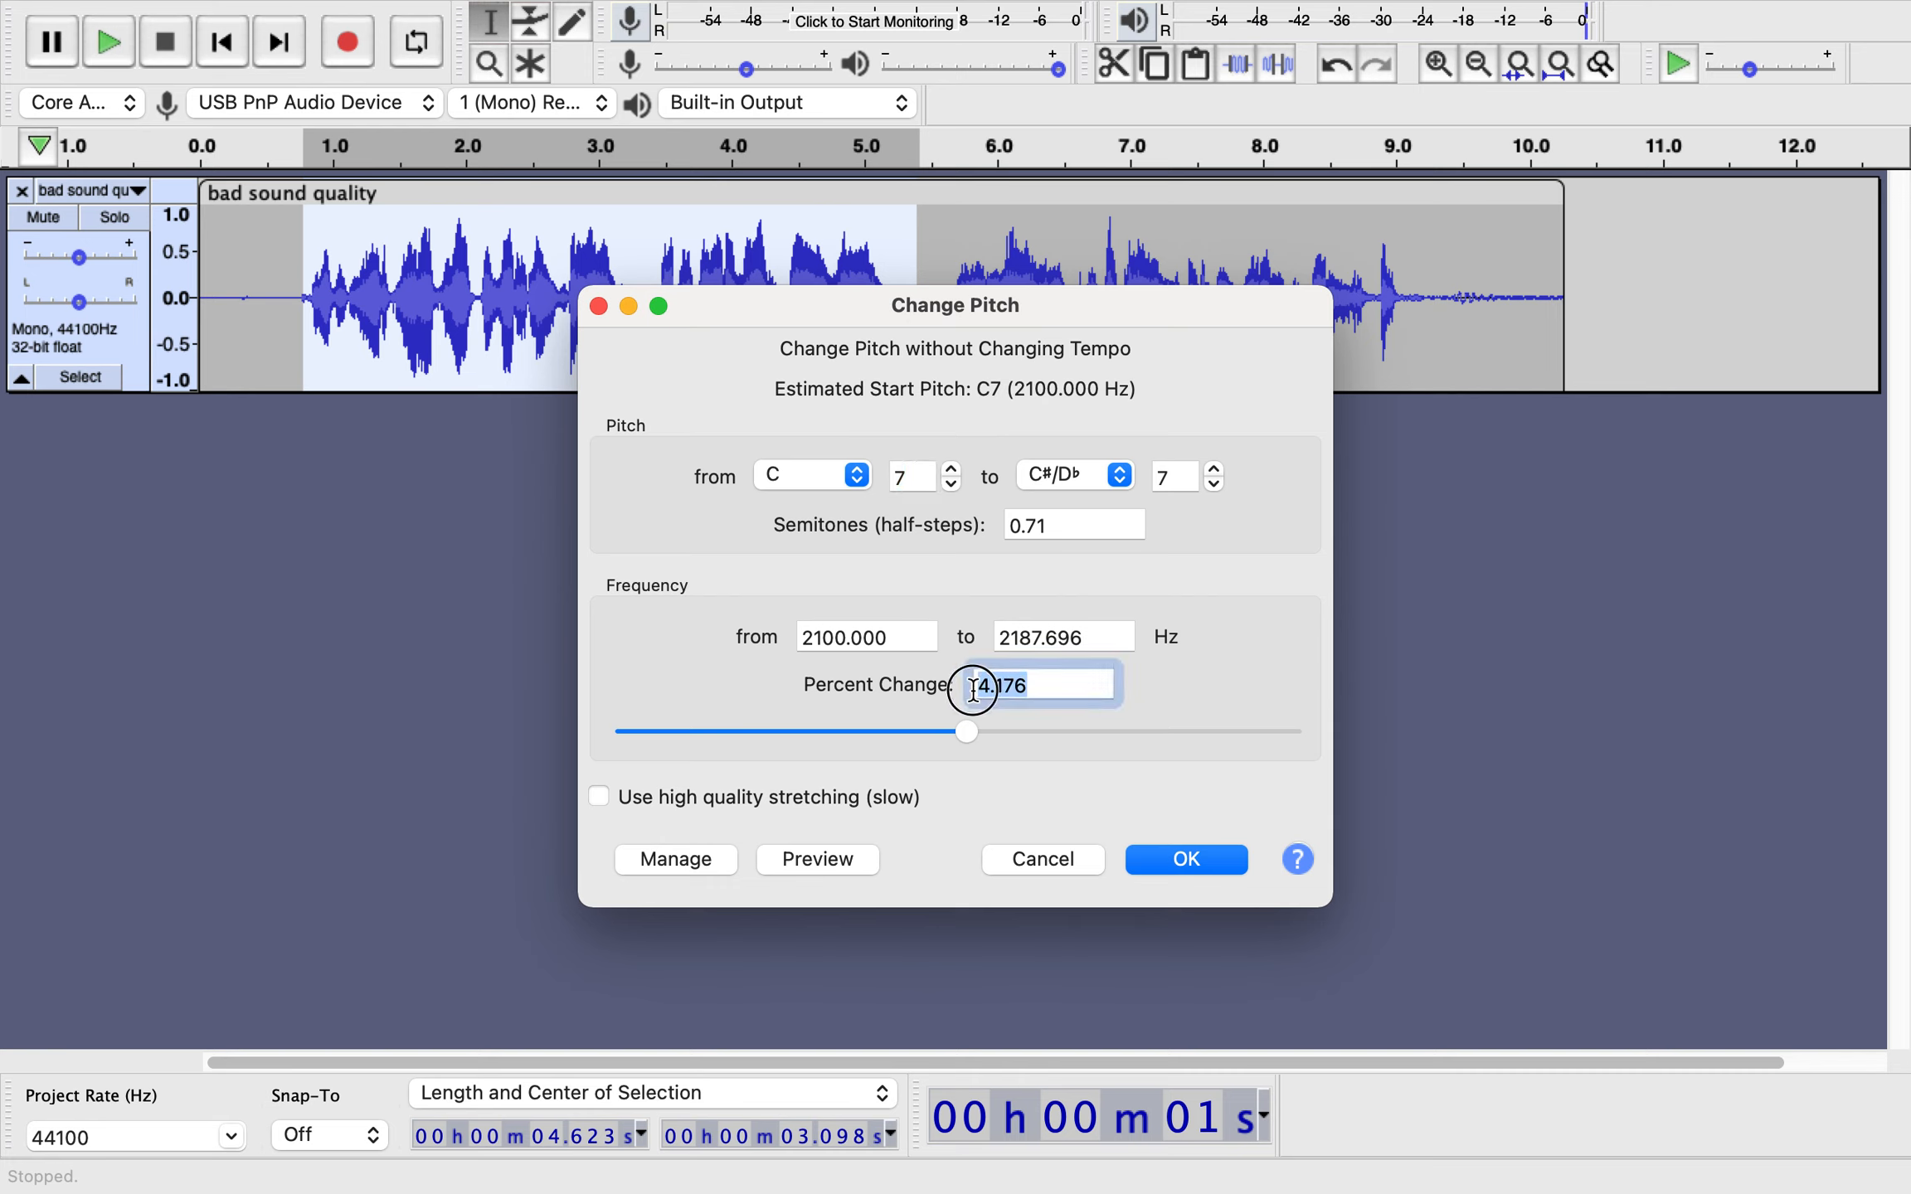
pyautogui.write('6')
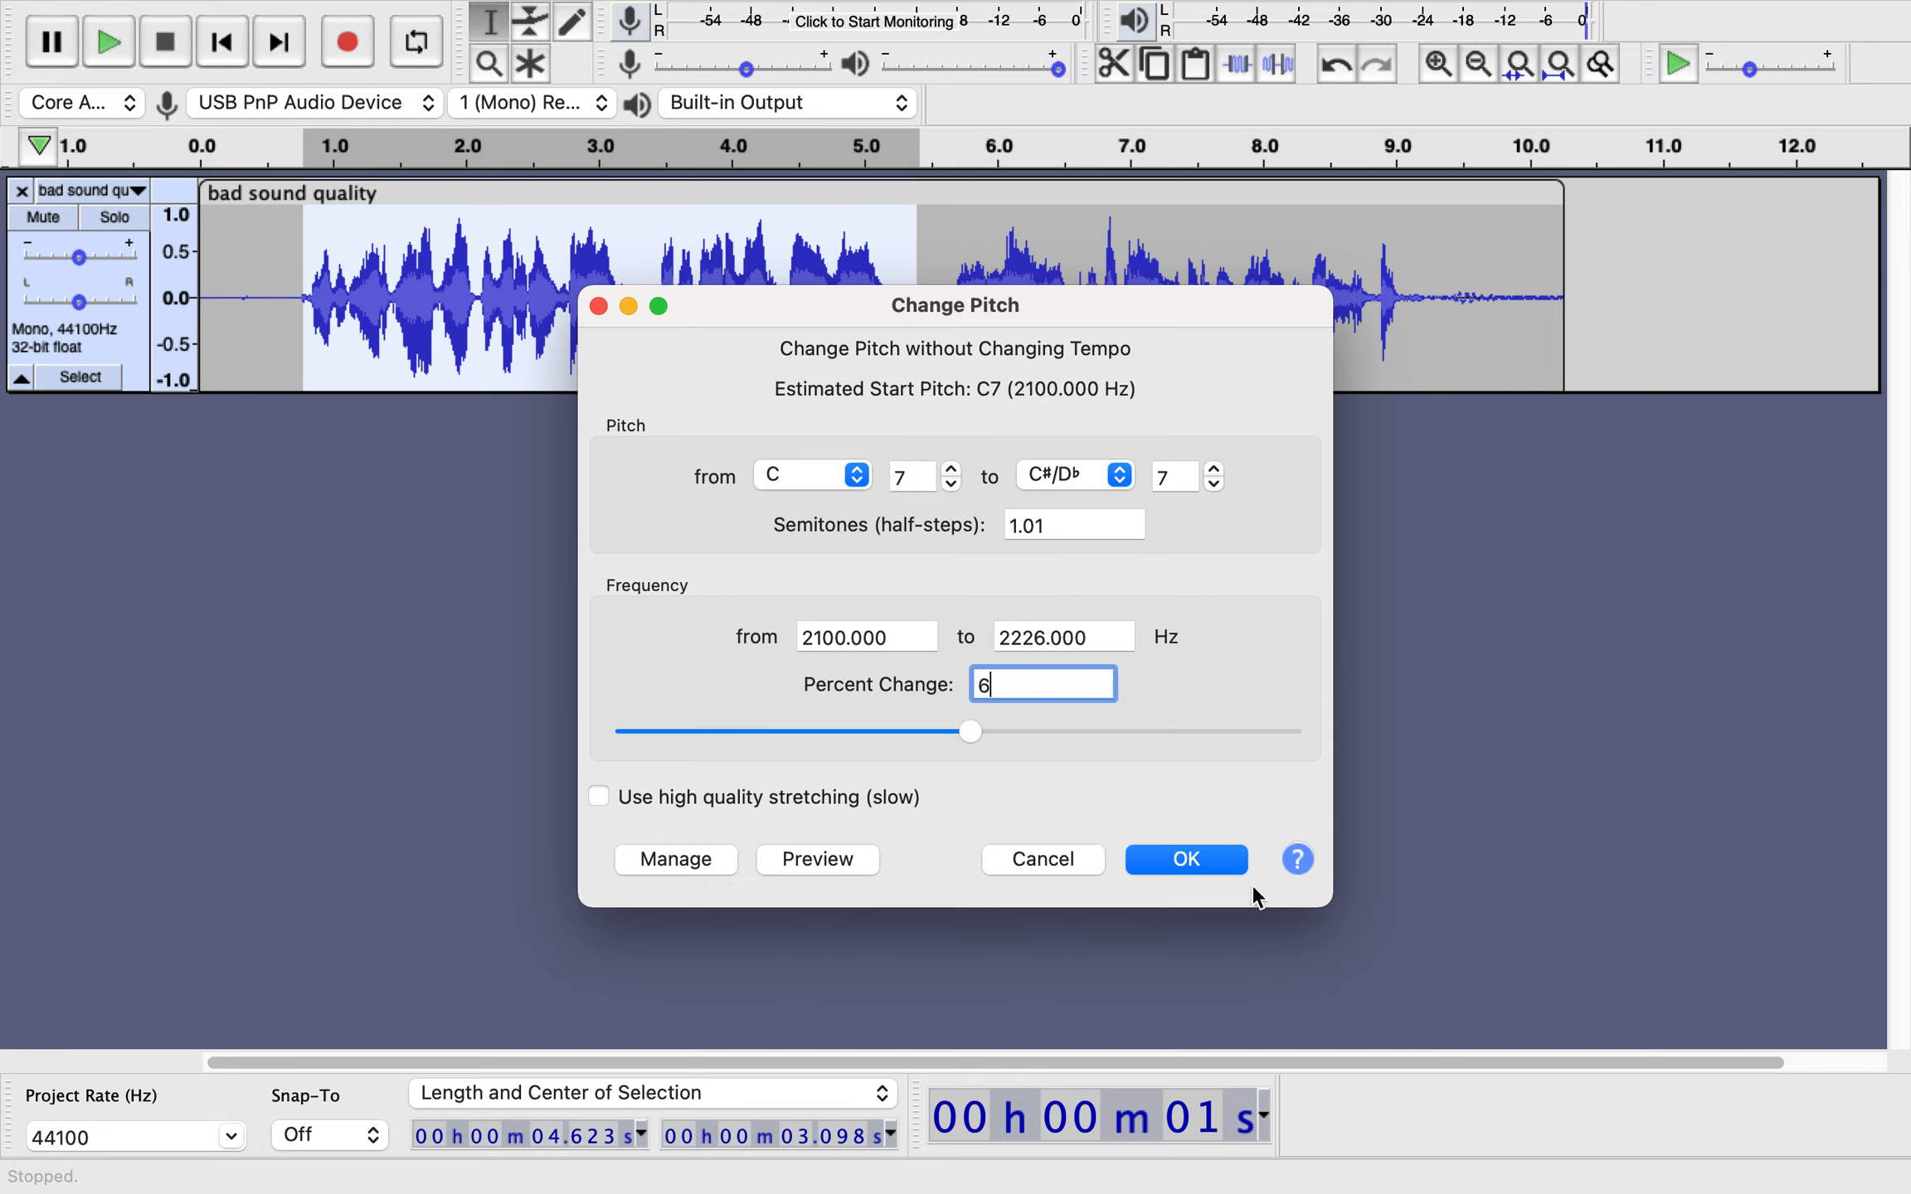
pyautogui.click(832, 861)
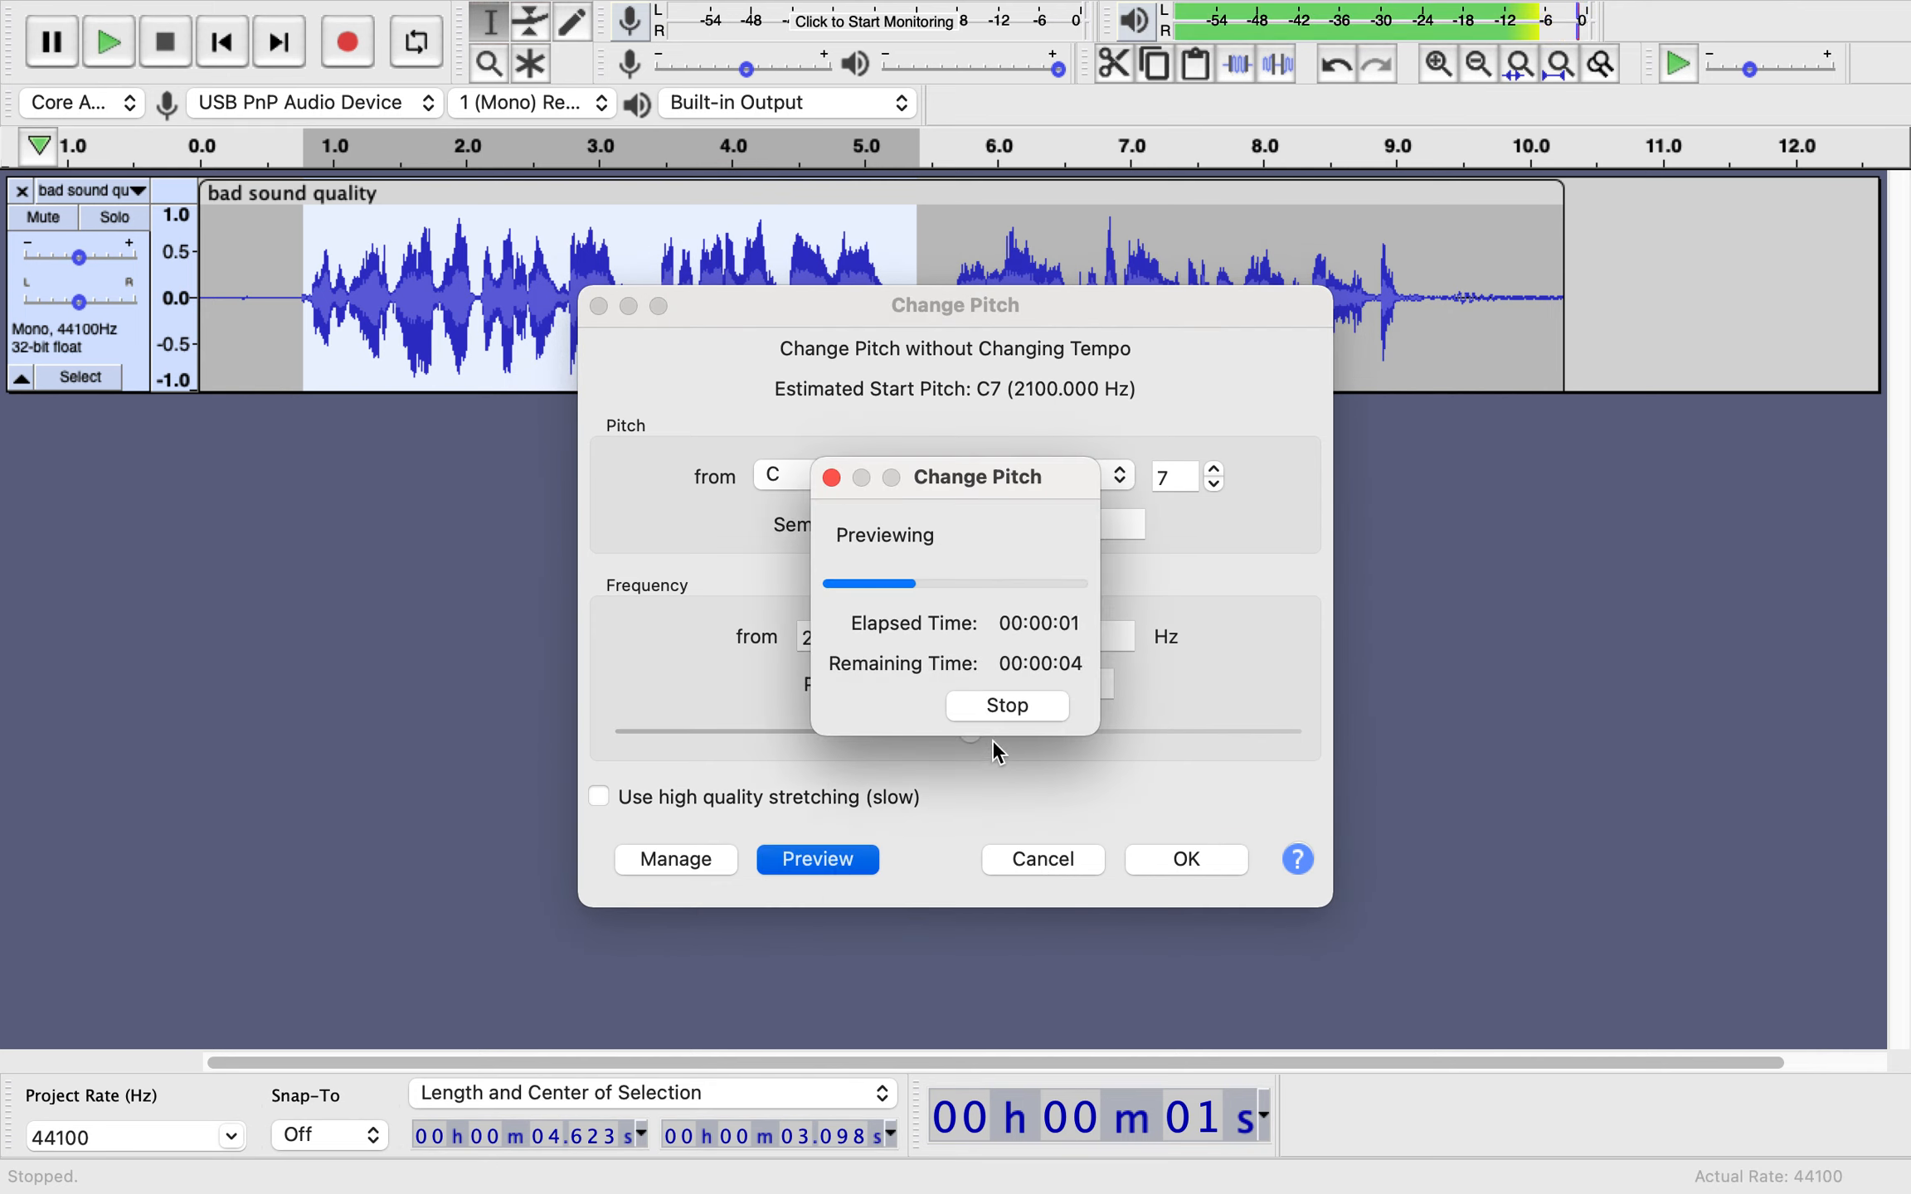
pyautogui.click(1007, 711)
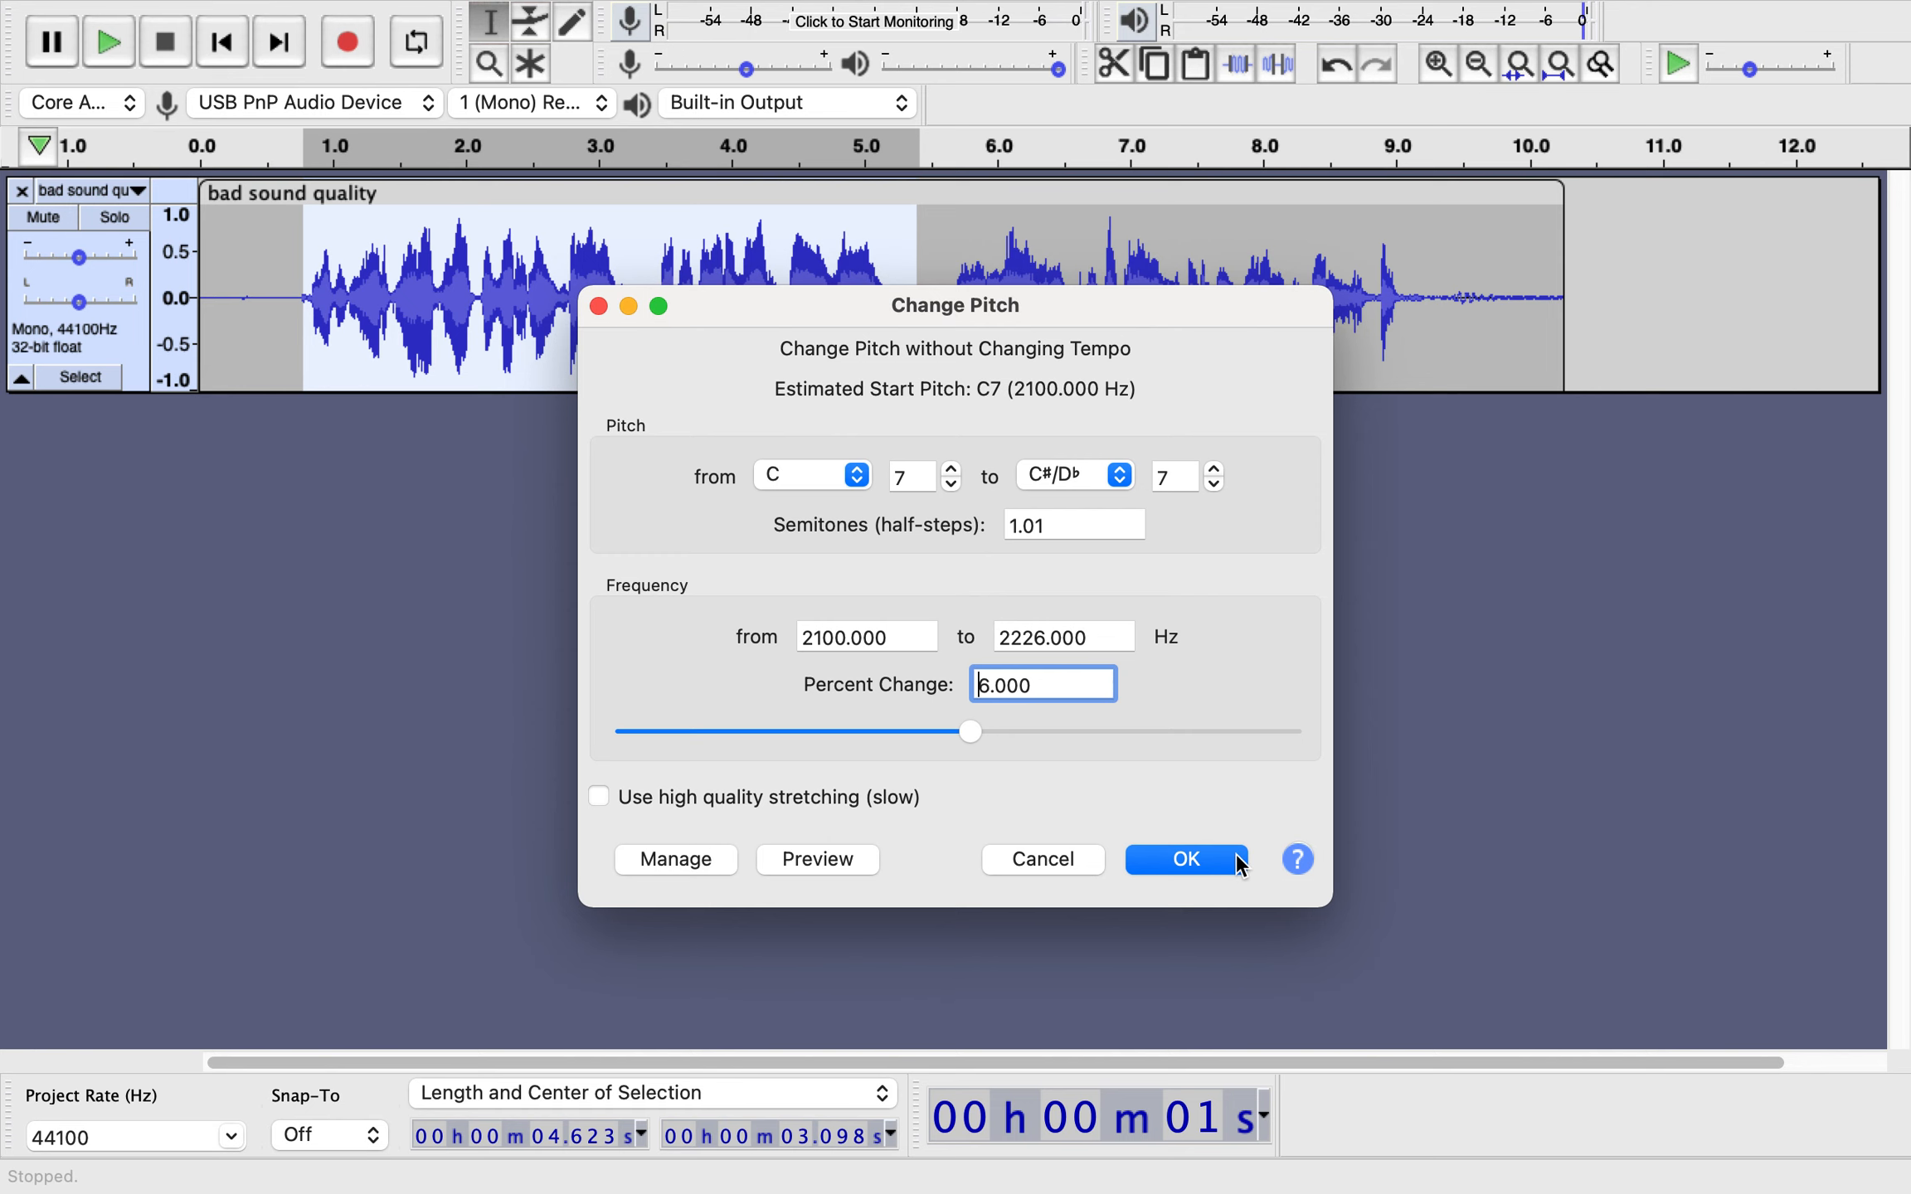
pyautogui.click(1202, 862)
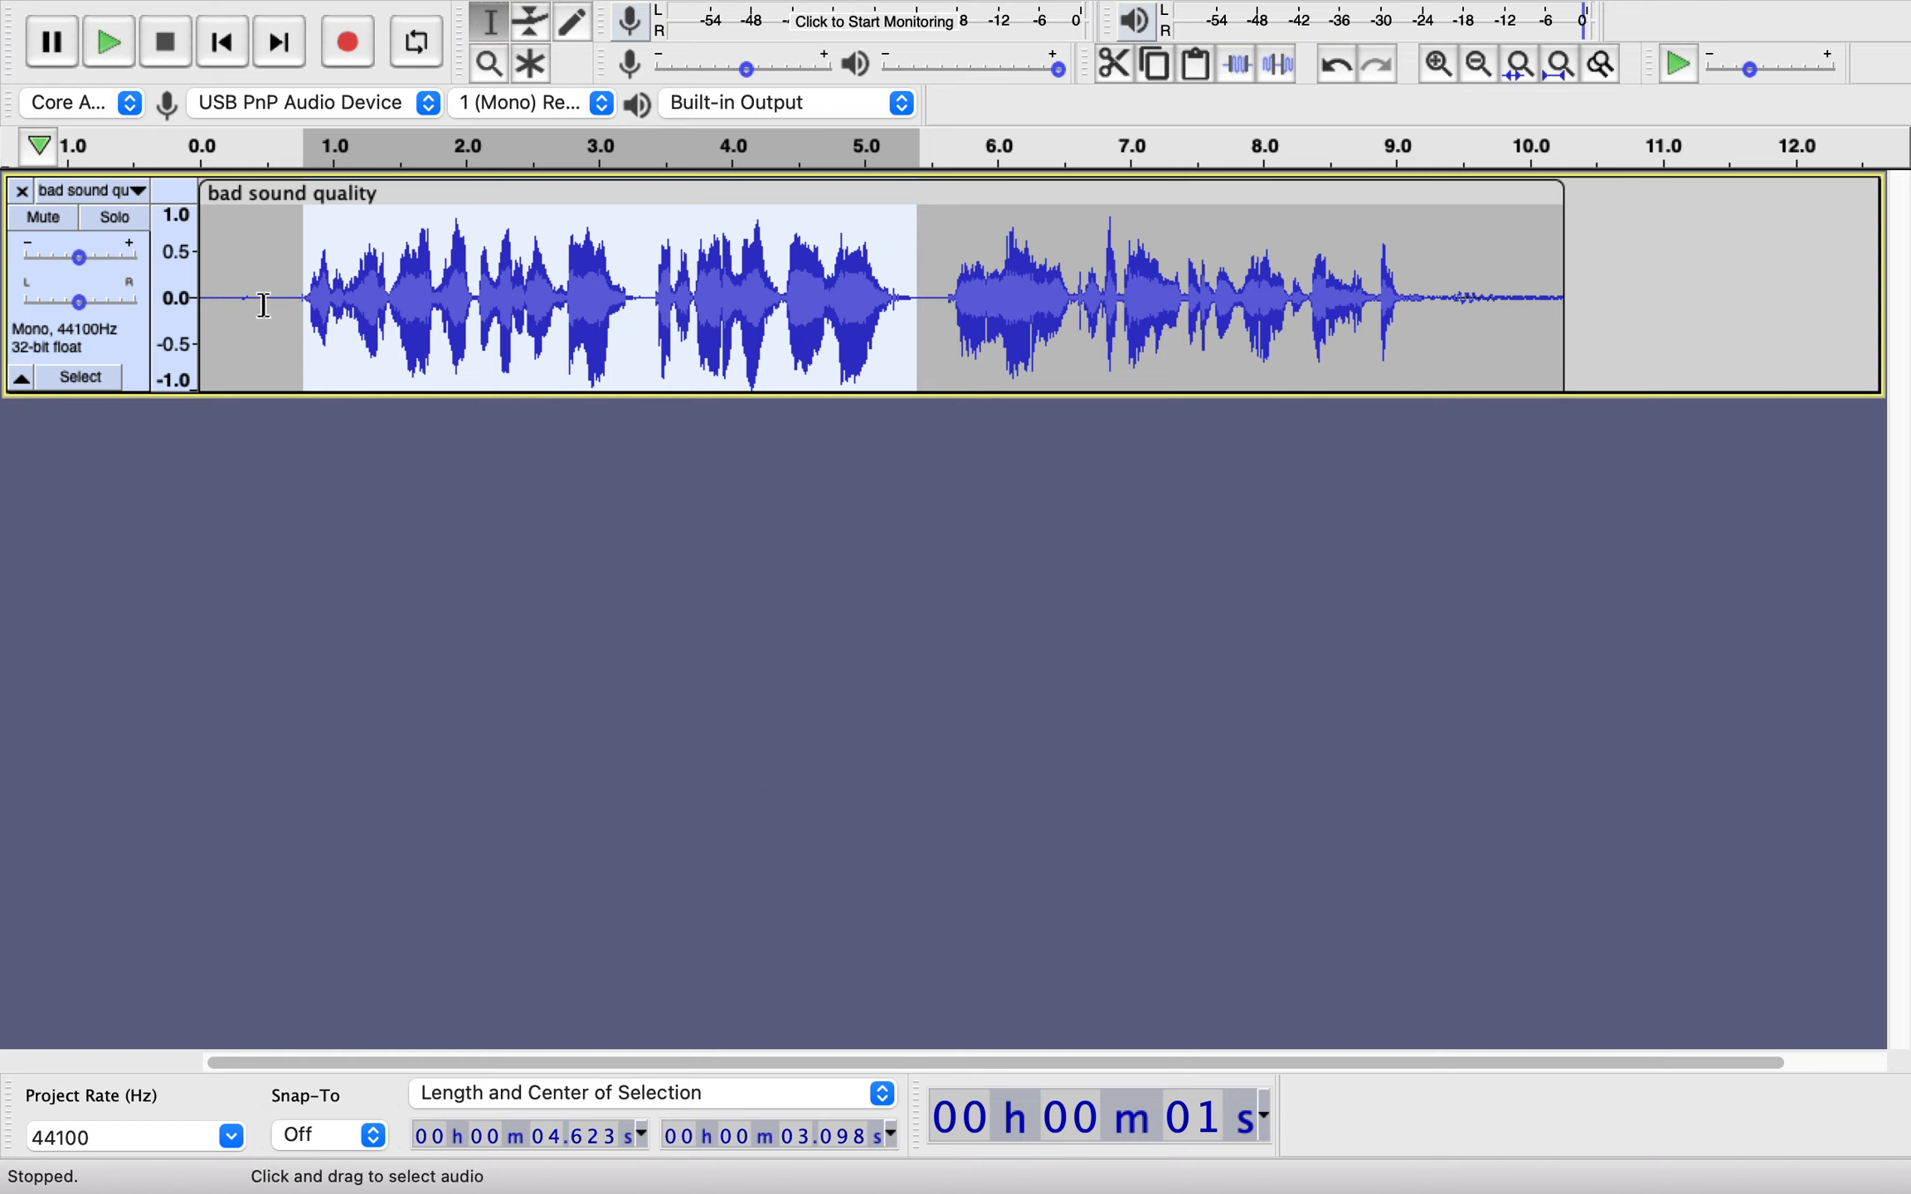
pyautogui.click(137, 309)
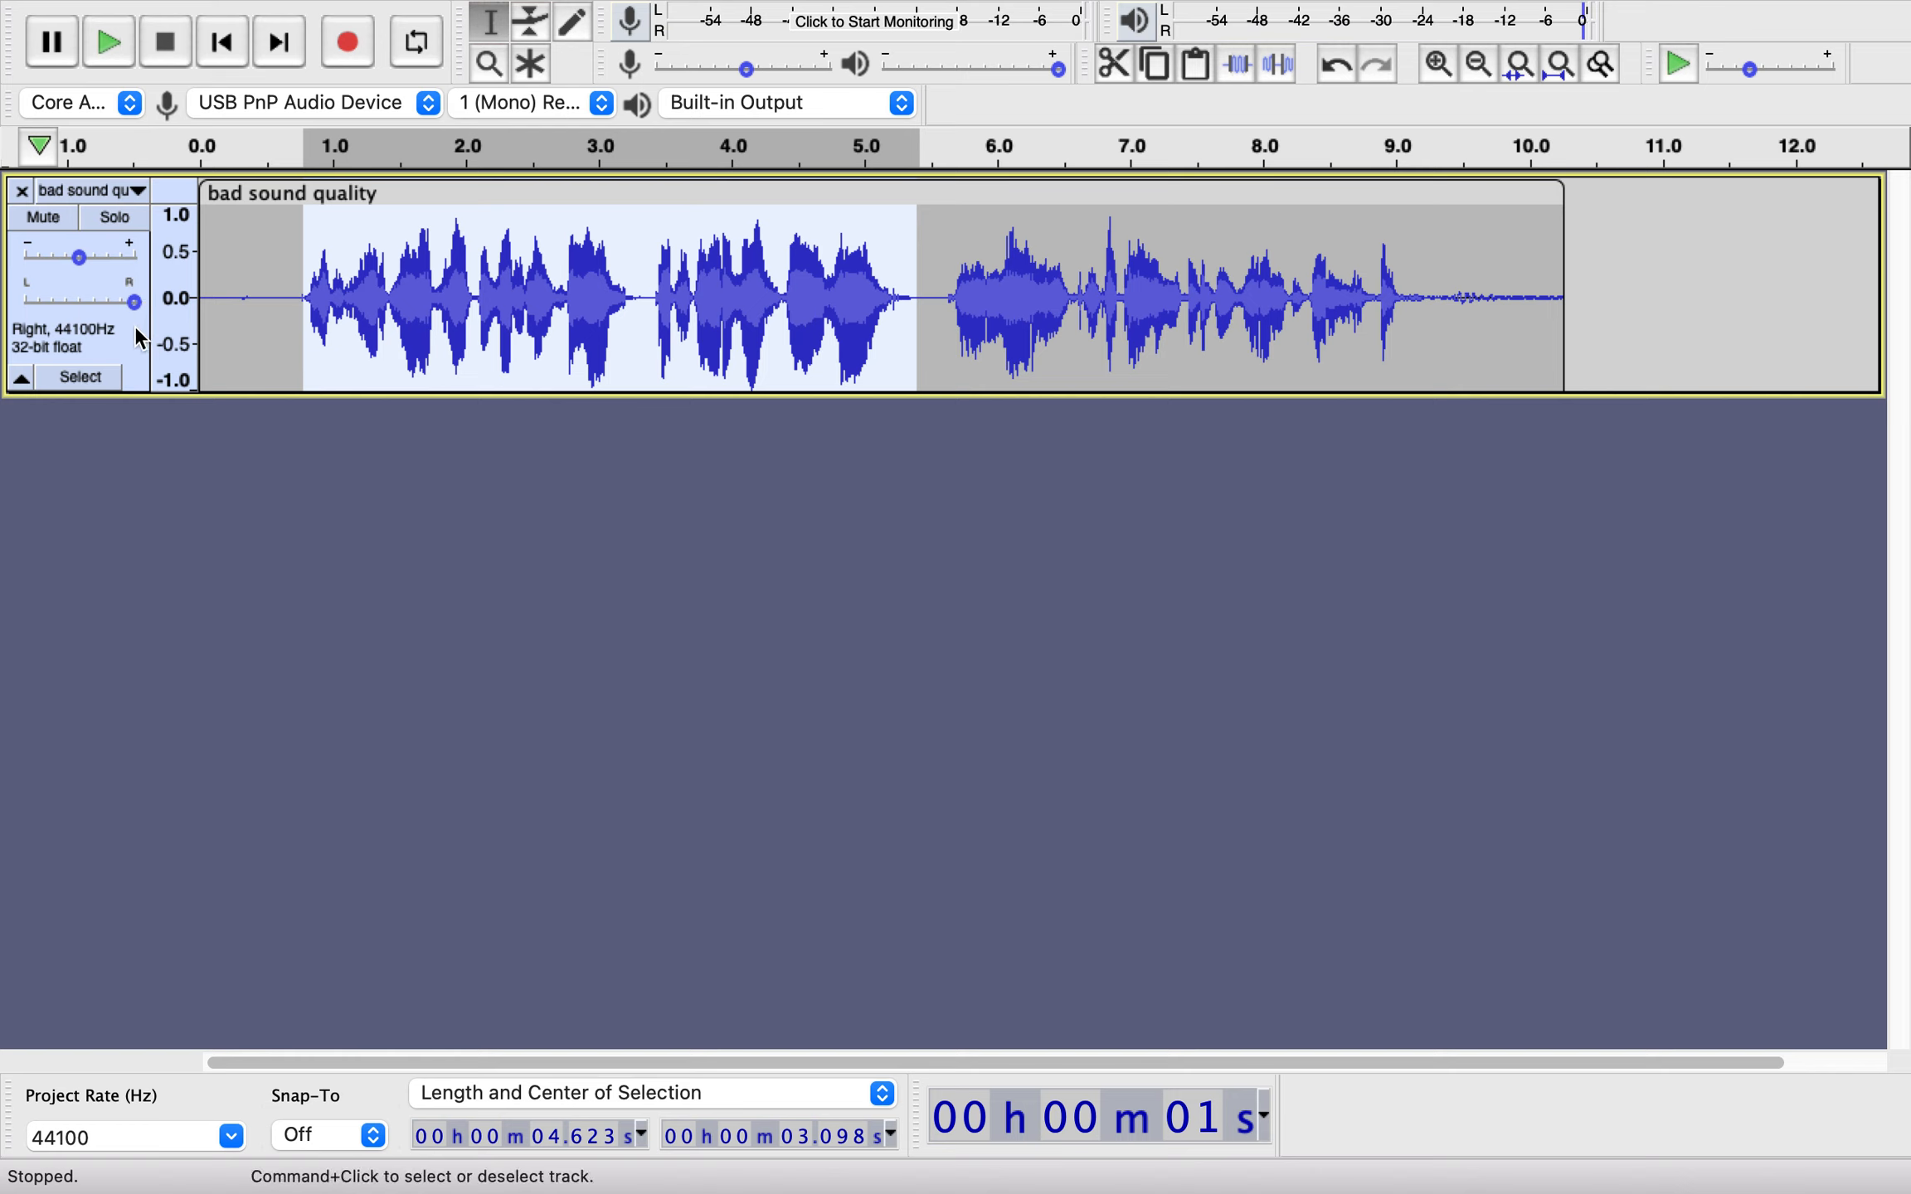
# Center the track's panning and apply the Graphic EQ factory preset Bass Boost to the entire track.
pyautogui.moveTo(134, 303); pyautogui.dragTo(78, 299)
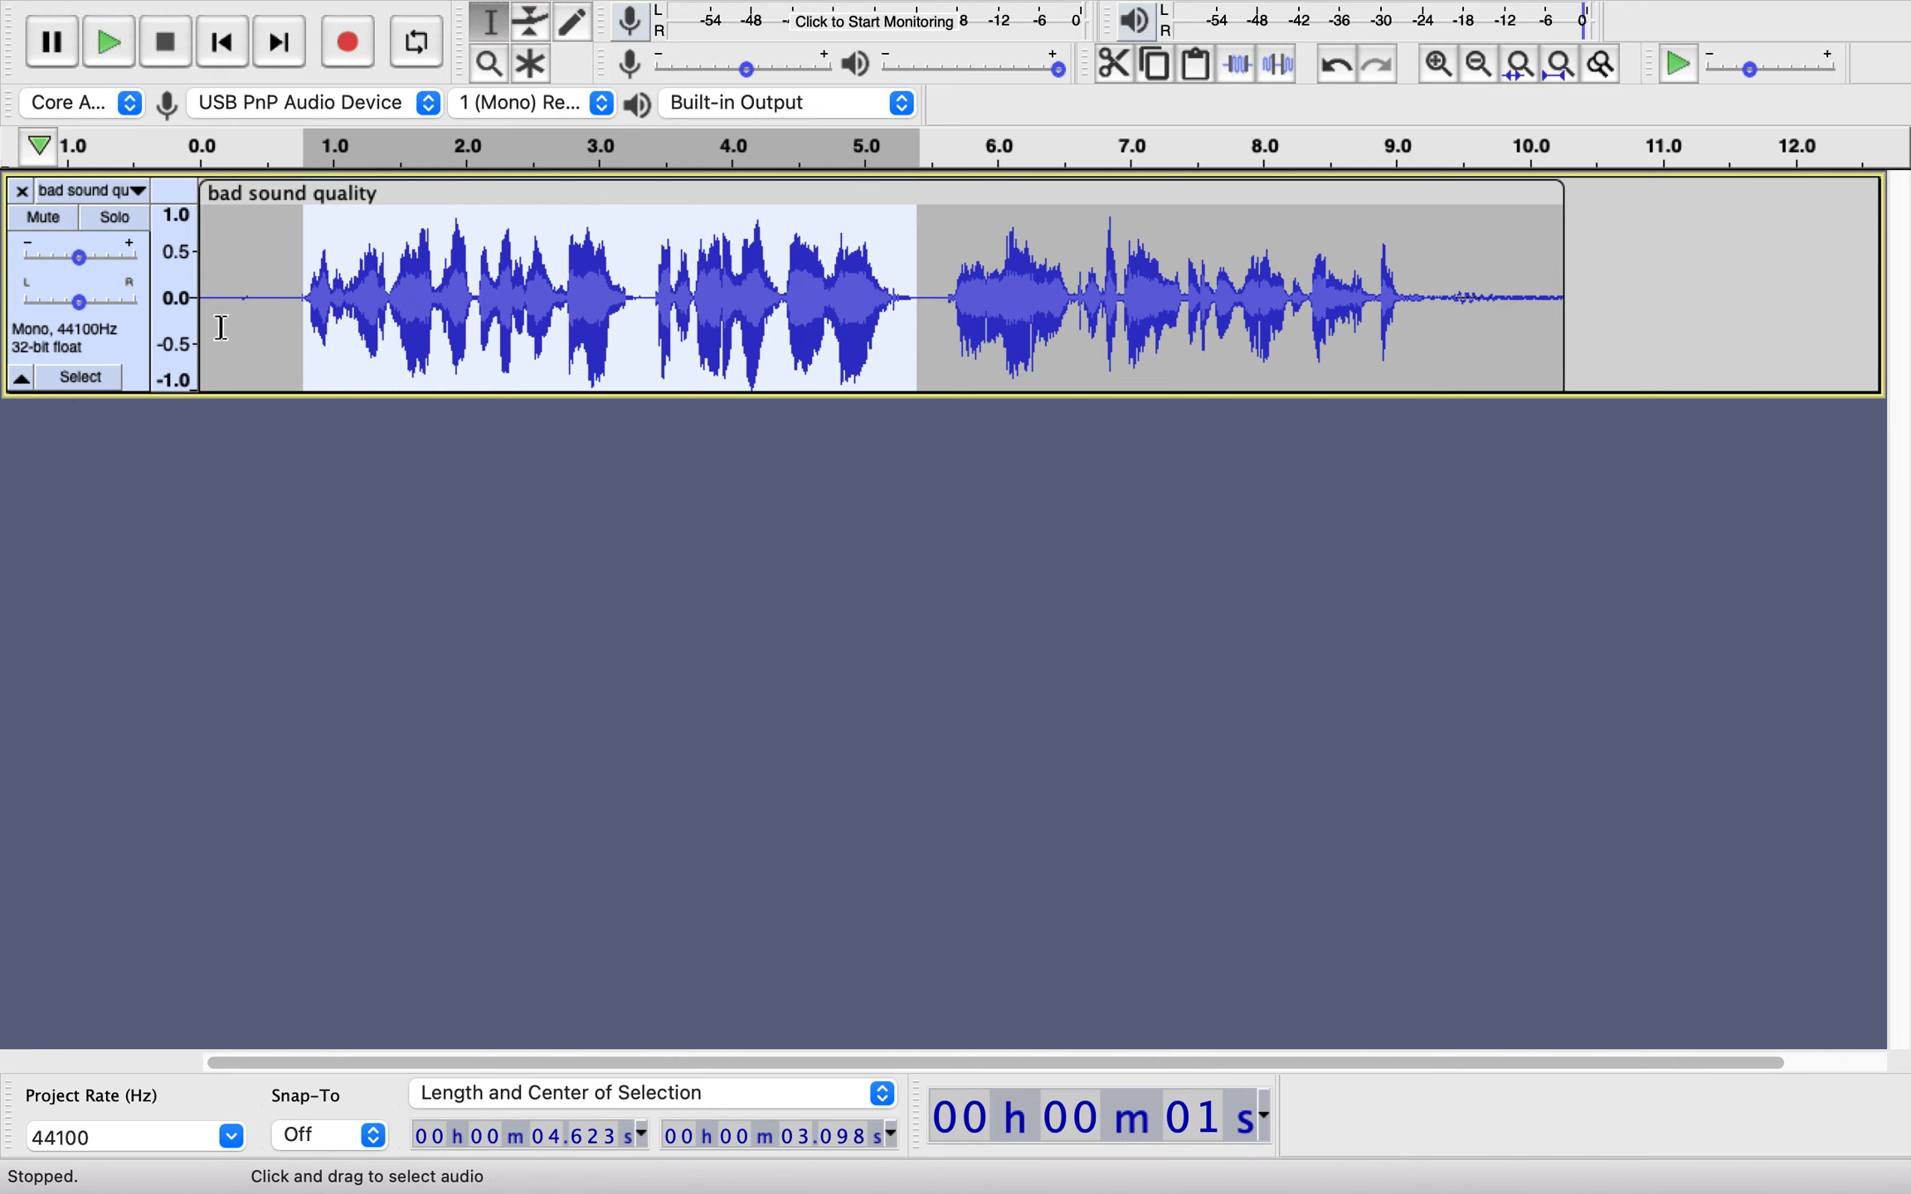
pyautogui.click(137, 327)
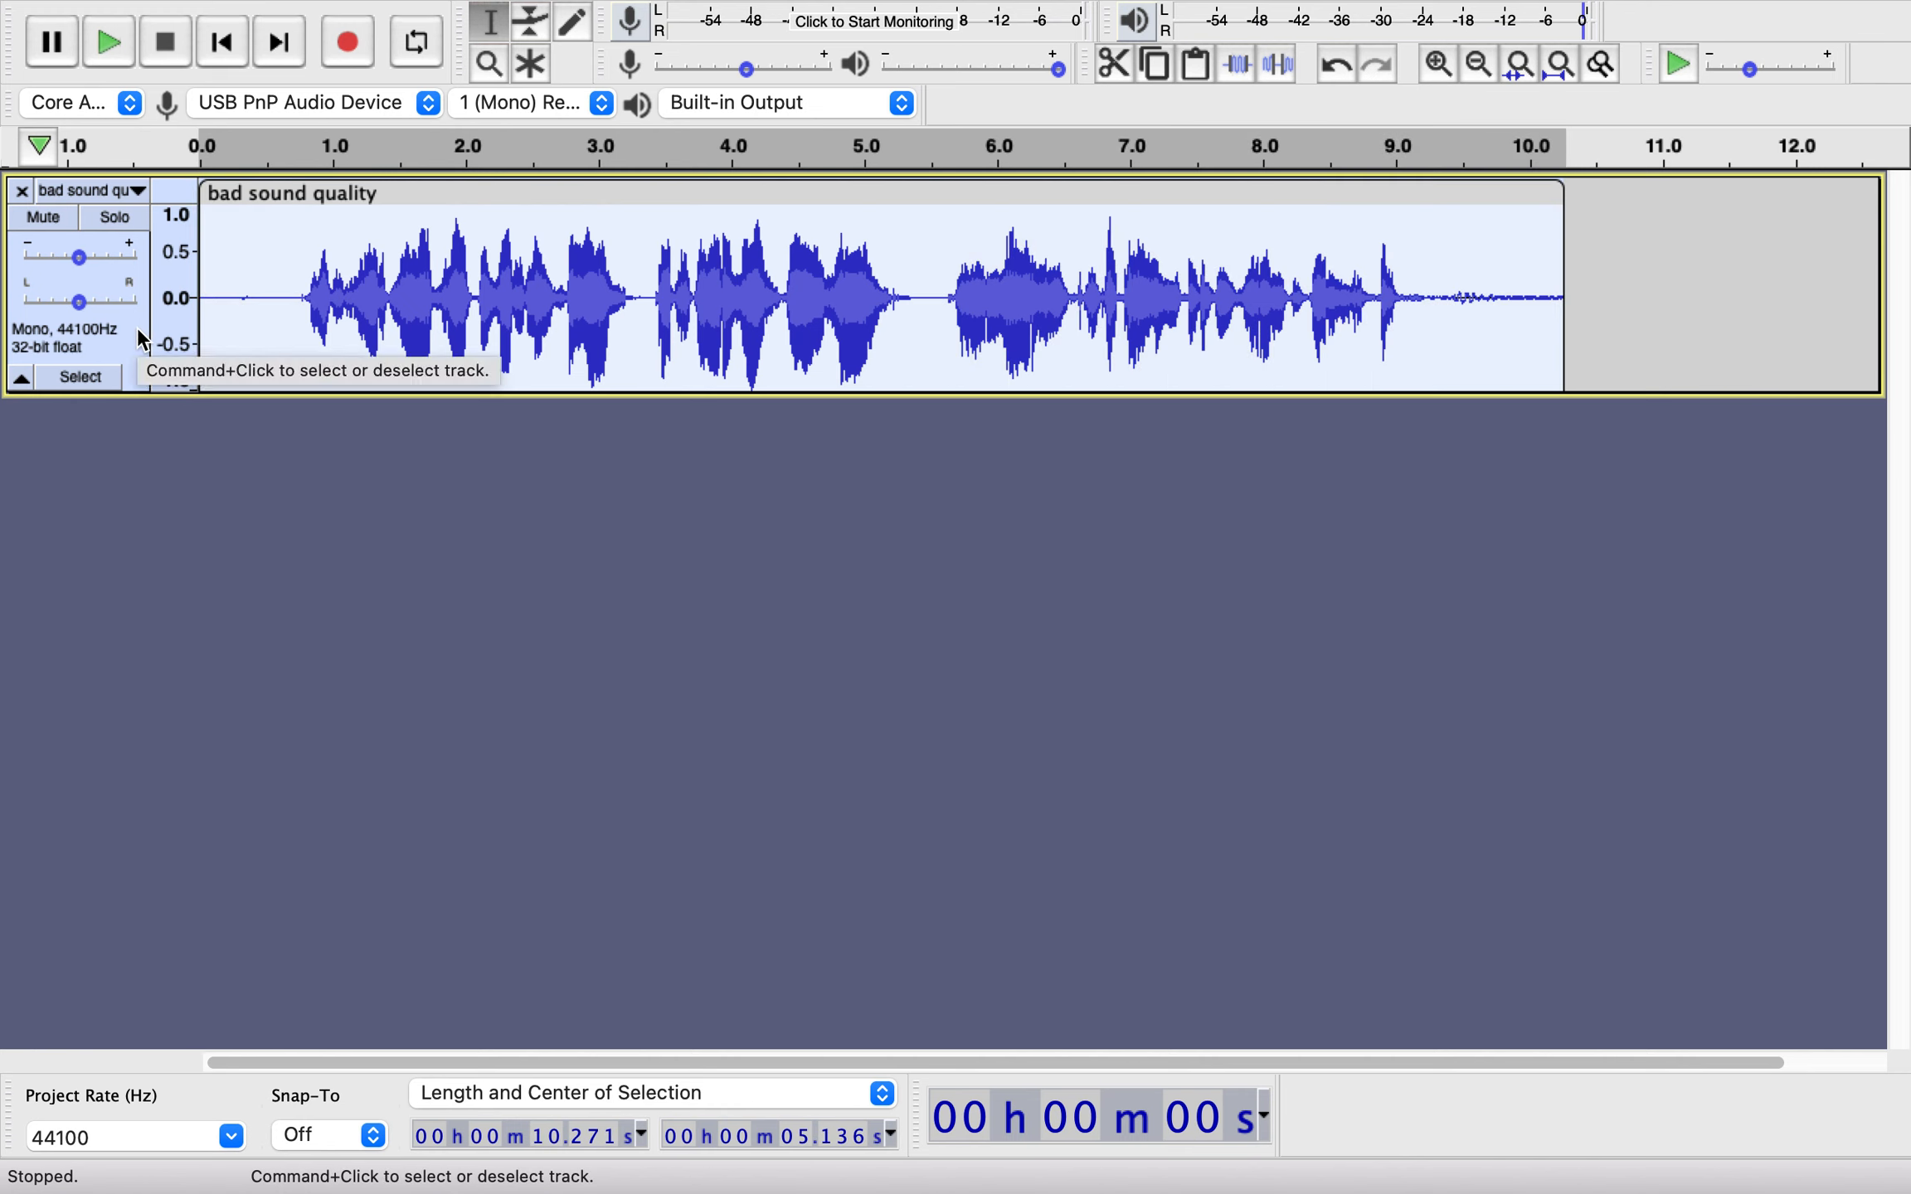
pyautogui.moveTo(1420, 20)
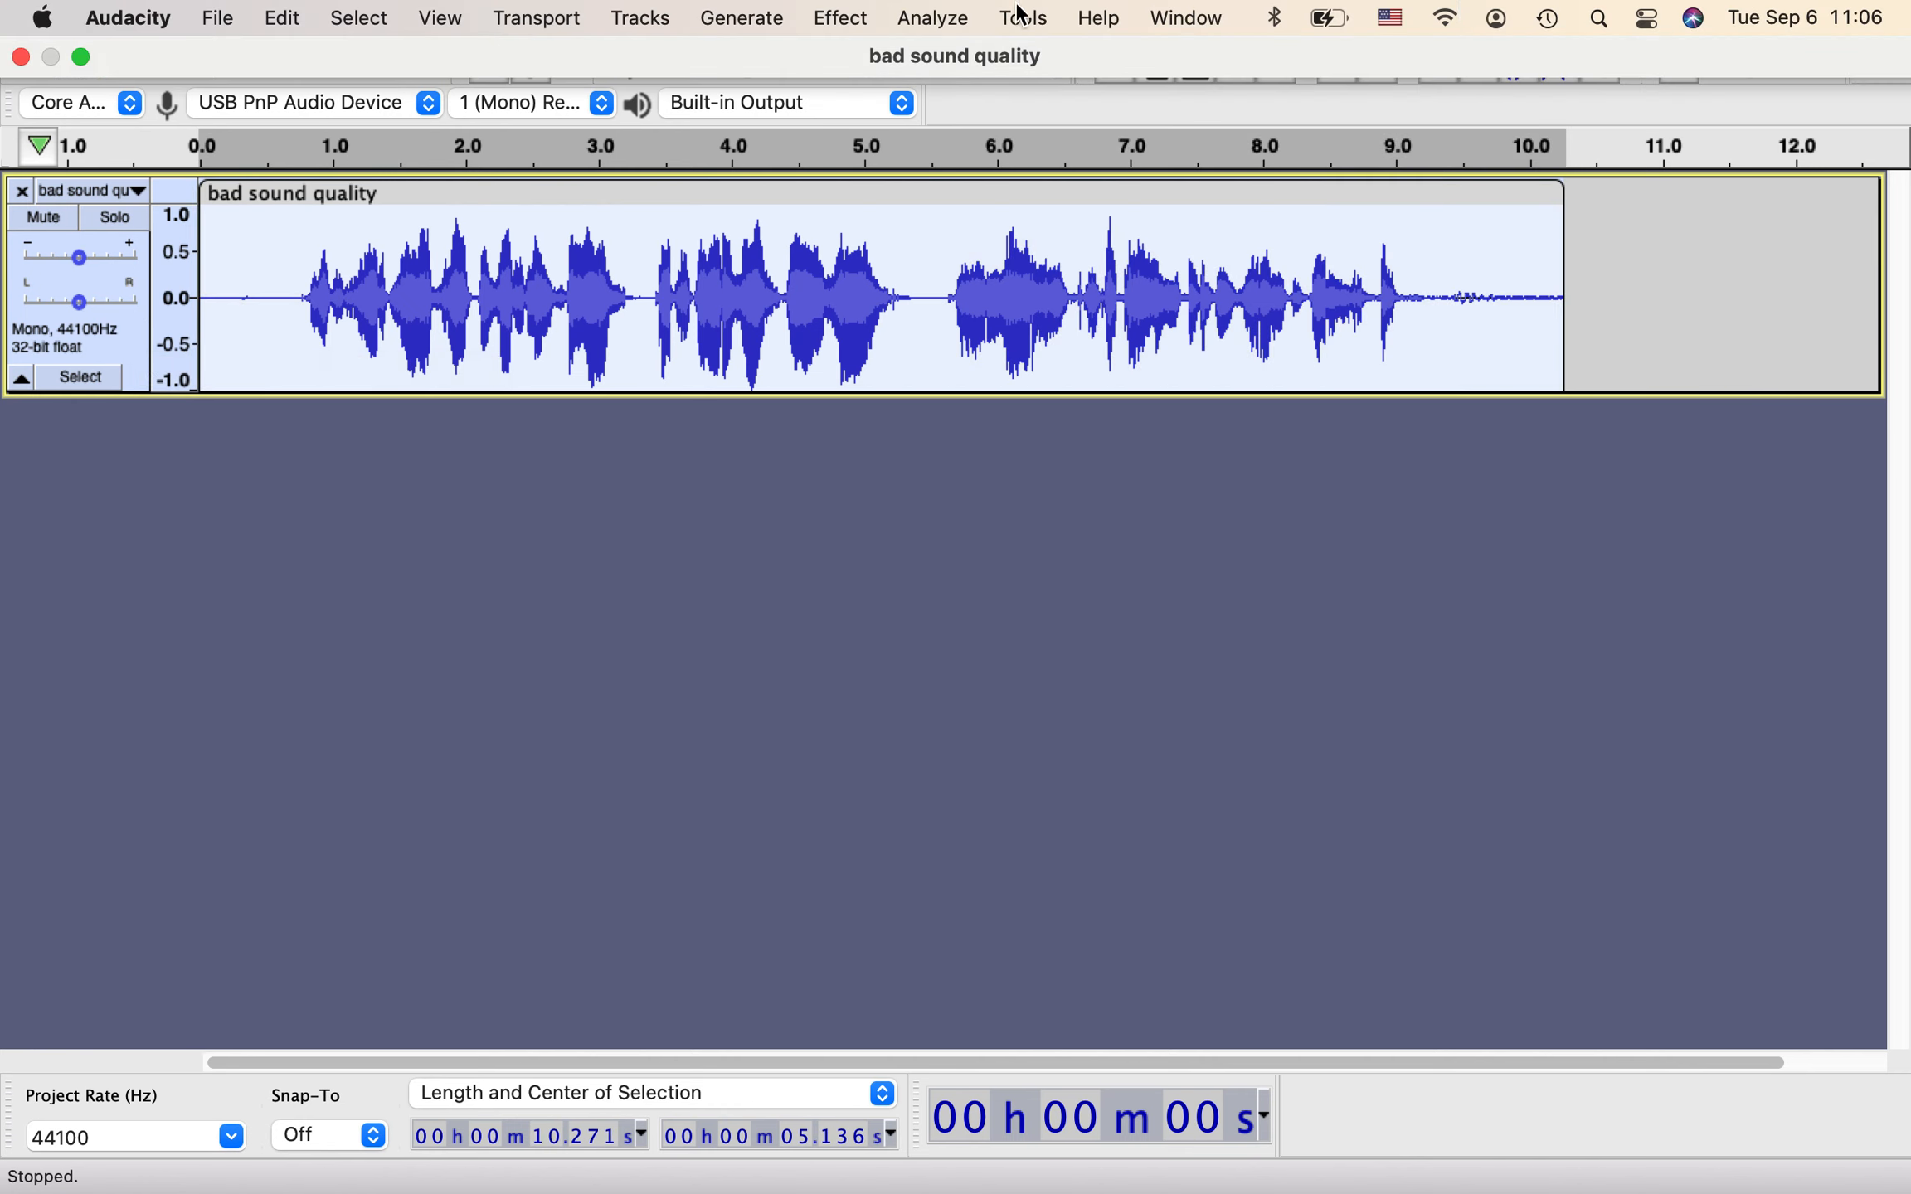
pyautogui.click(862, 24)
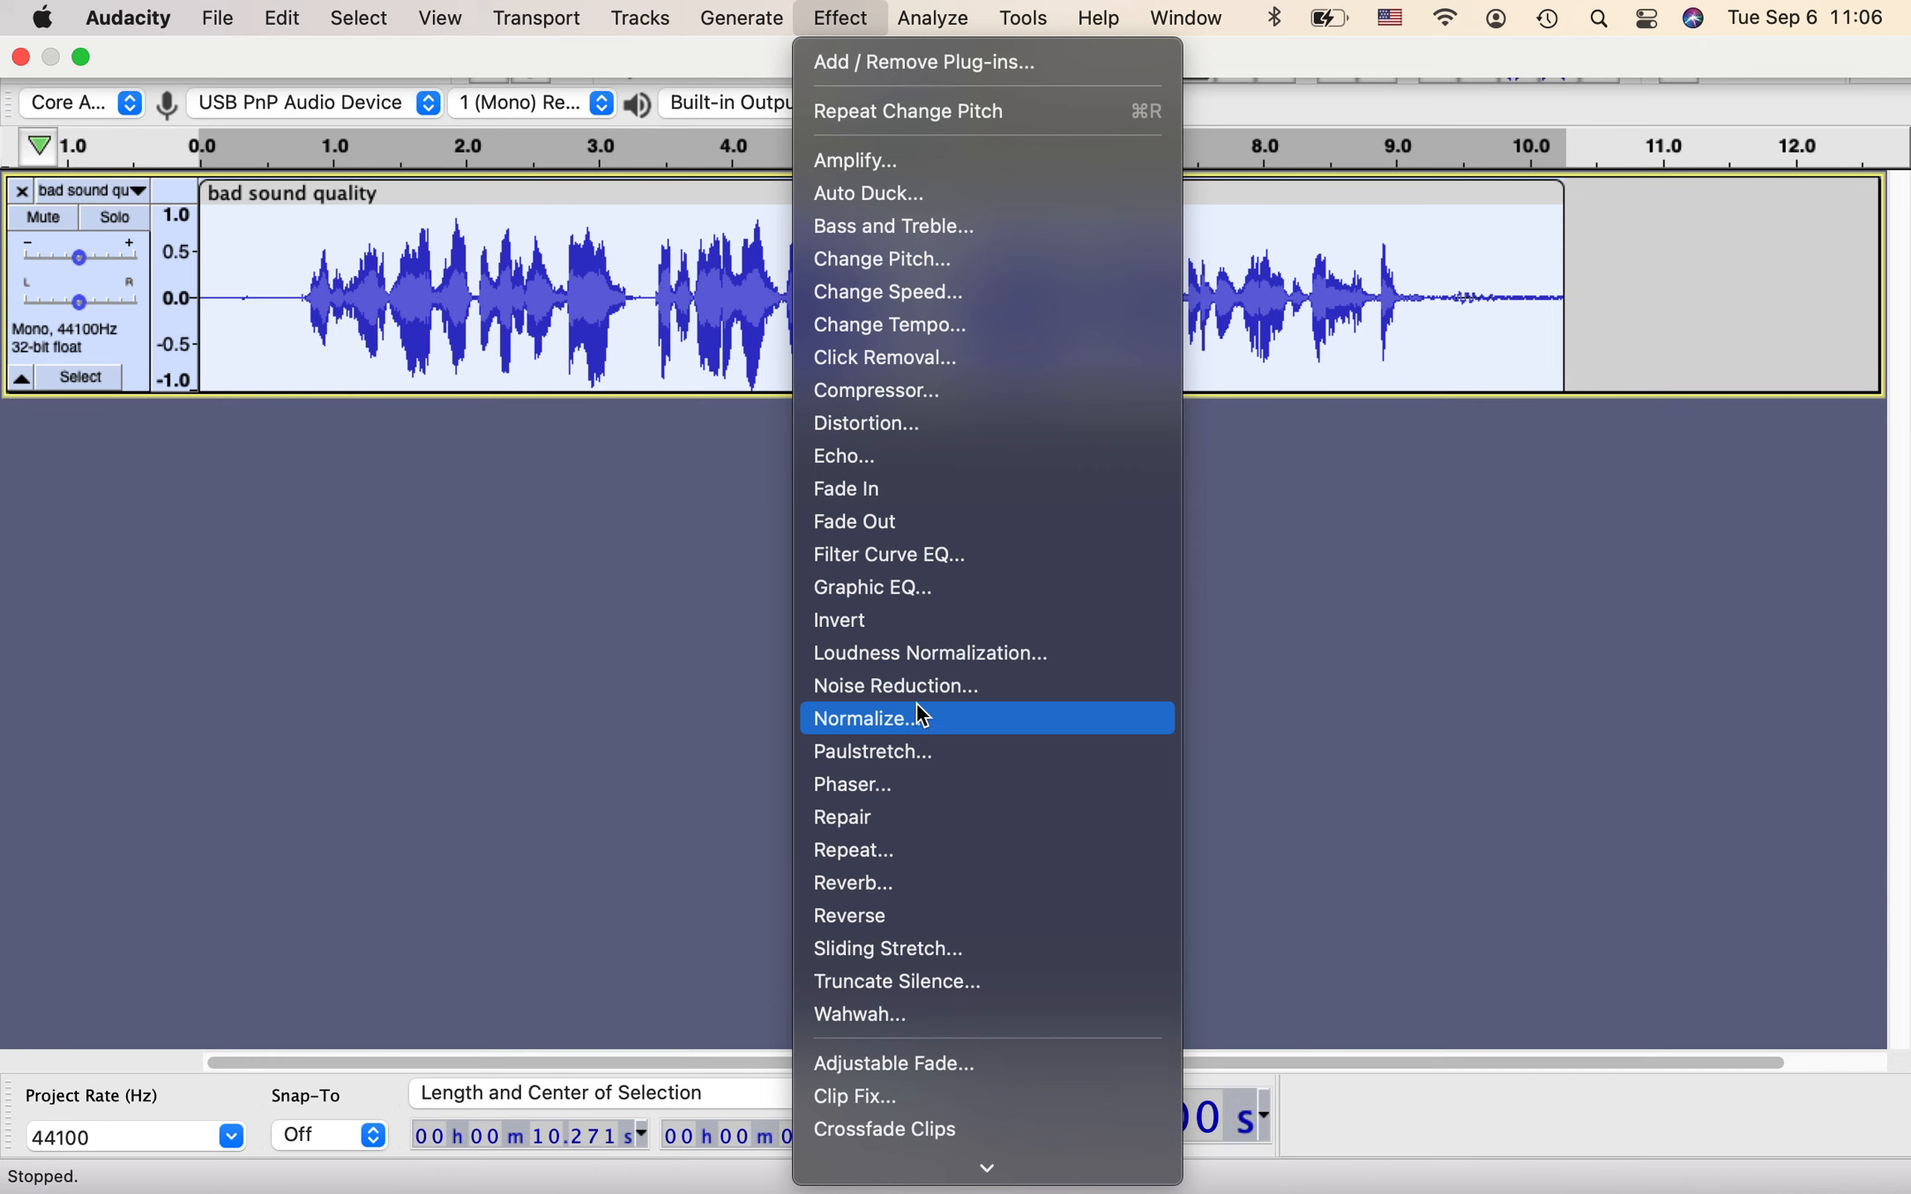
pyautogui.click(904, 599)
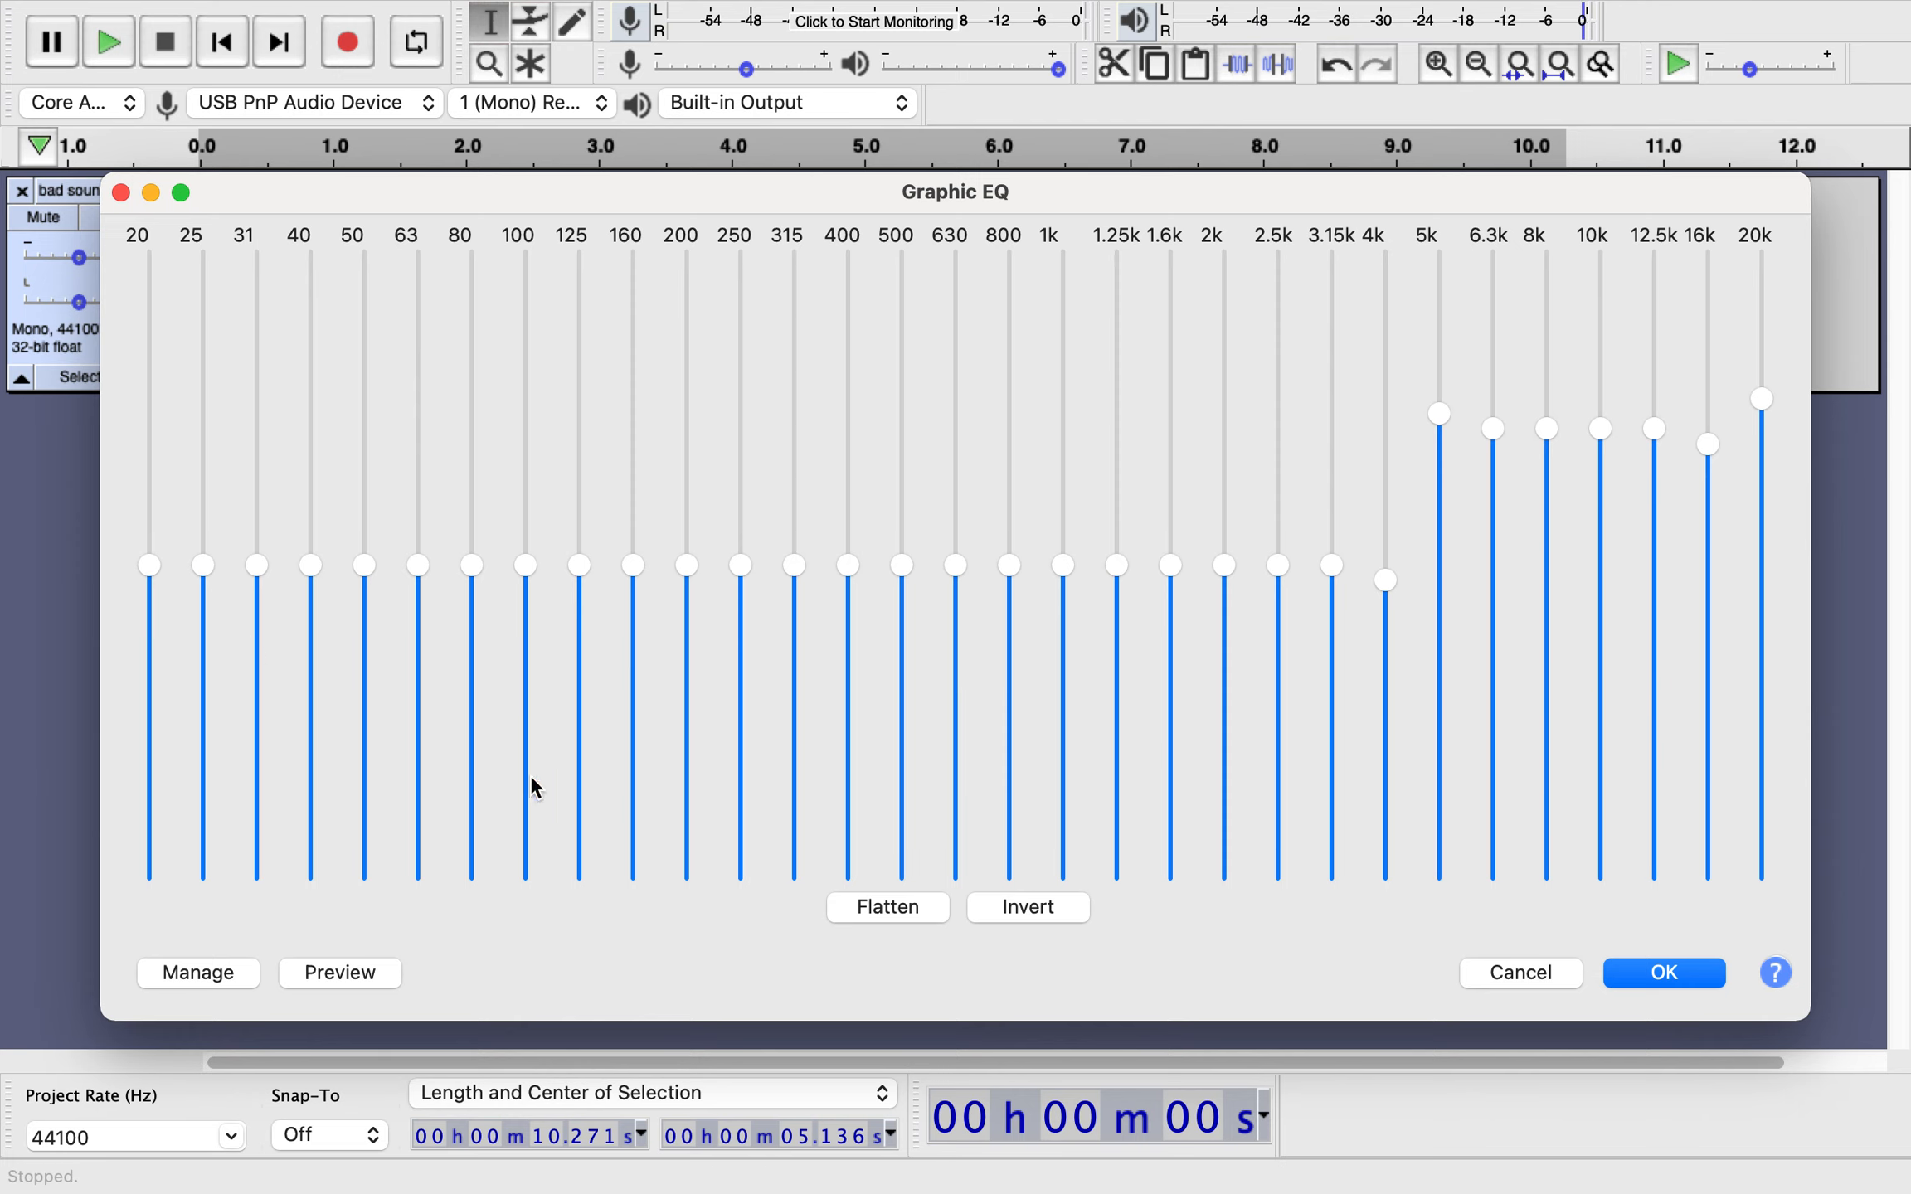
pyautogui.click(233, 981)
pyautogui.moveTo(253, 994)
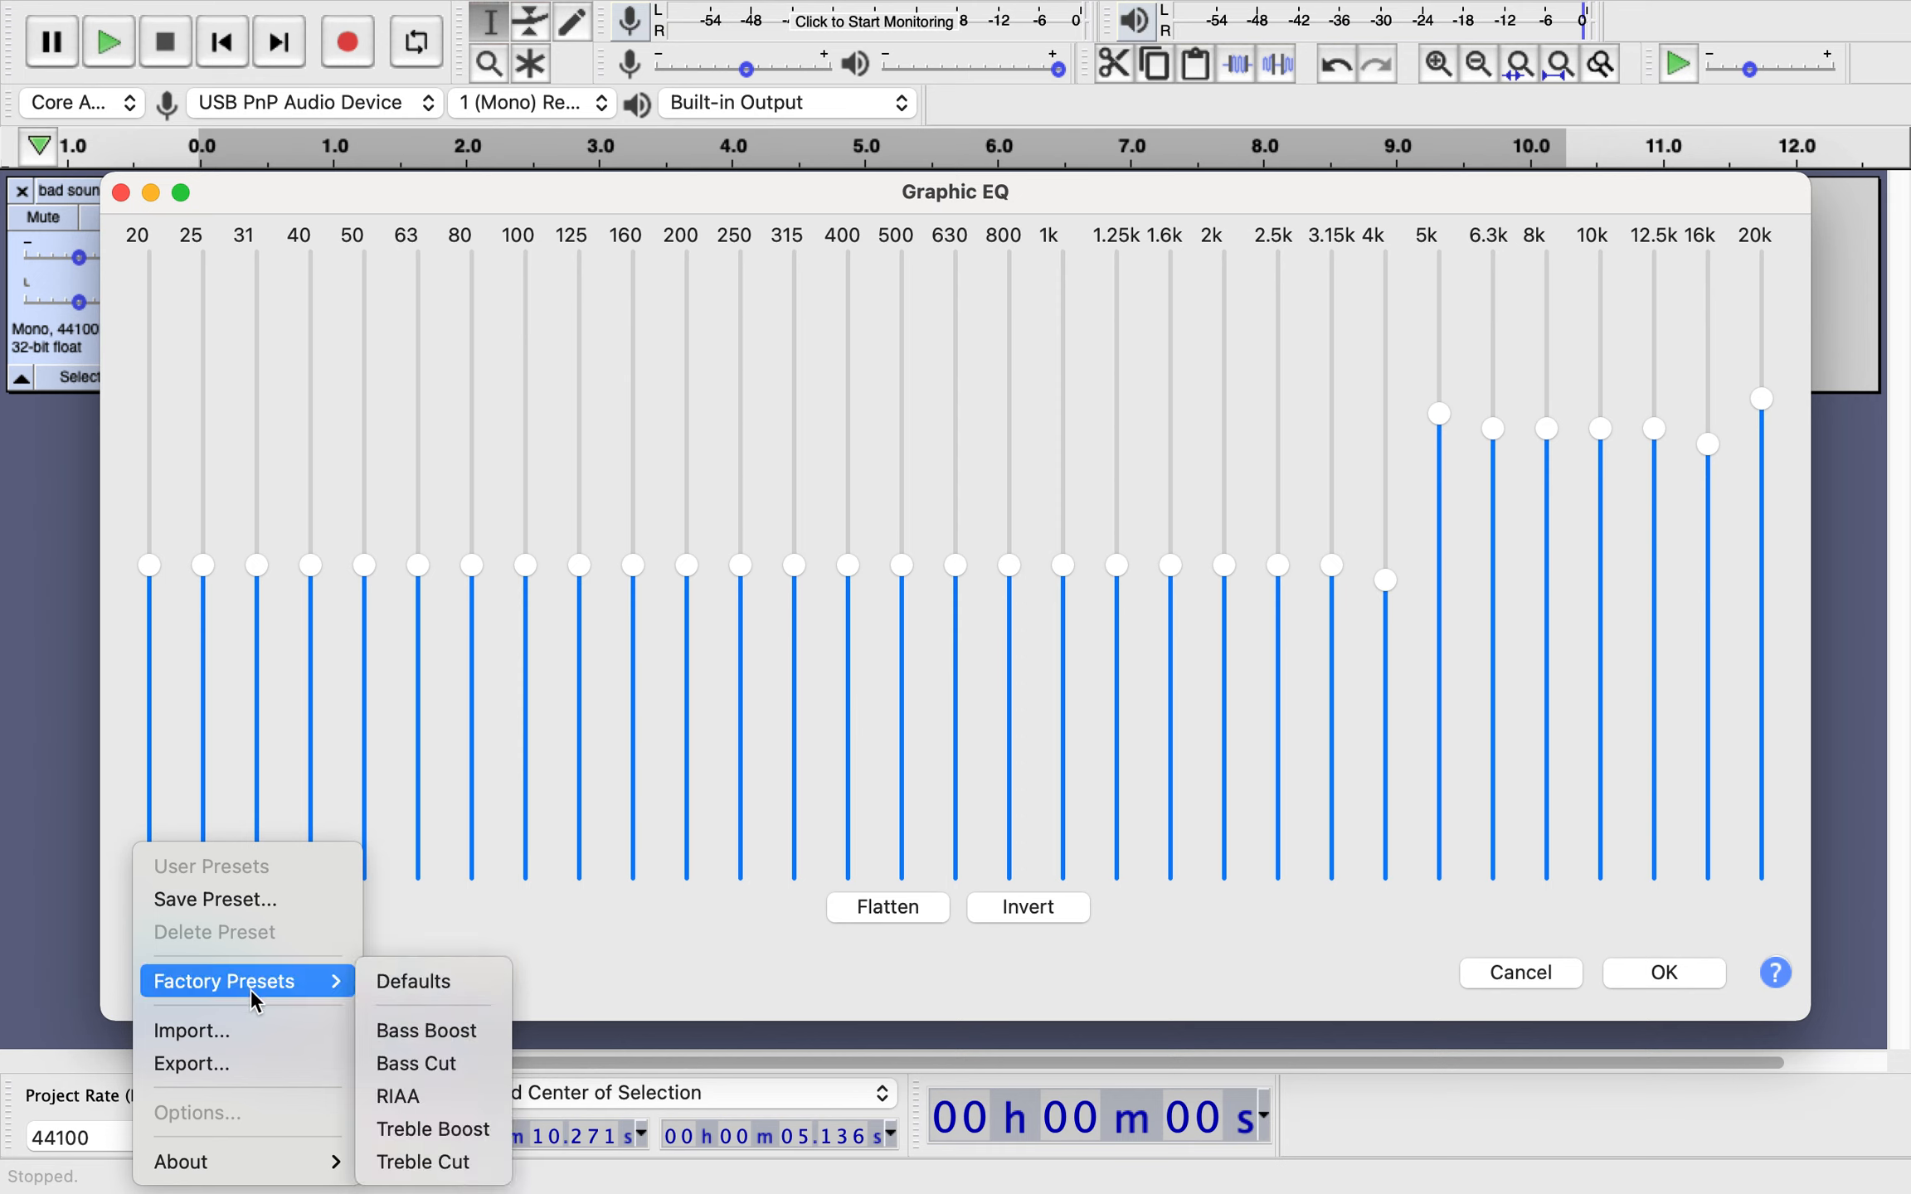
pyautogui.click(417, 1044)
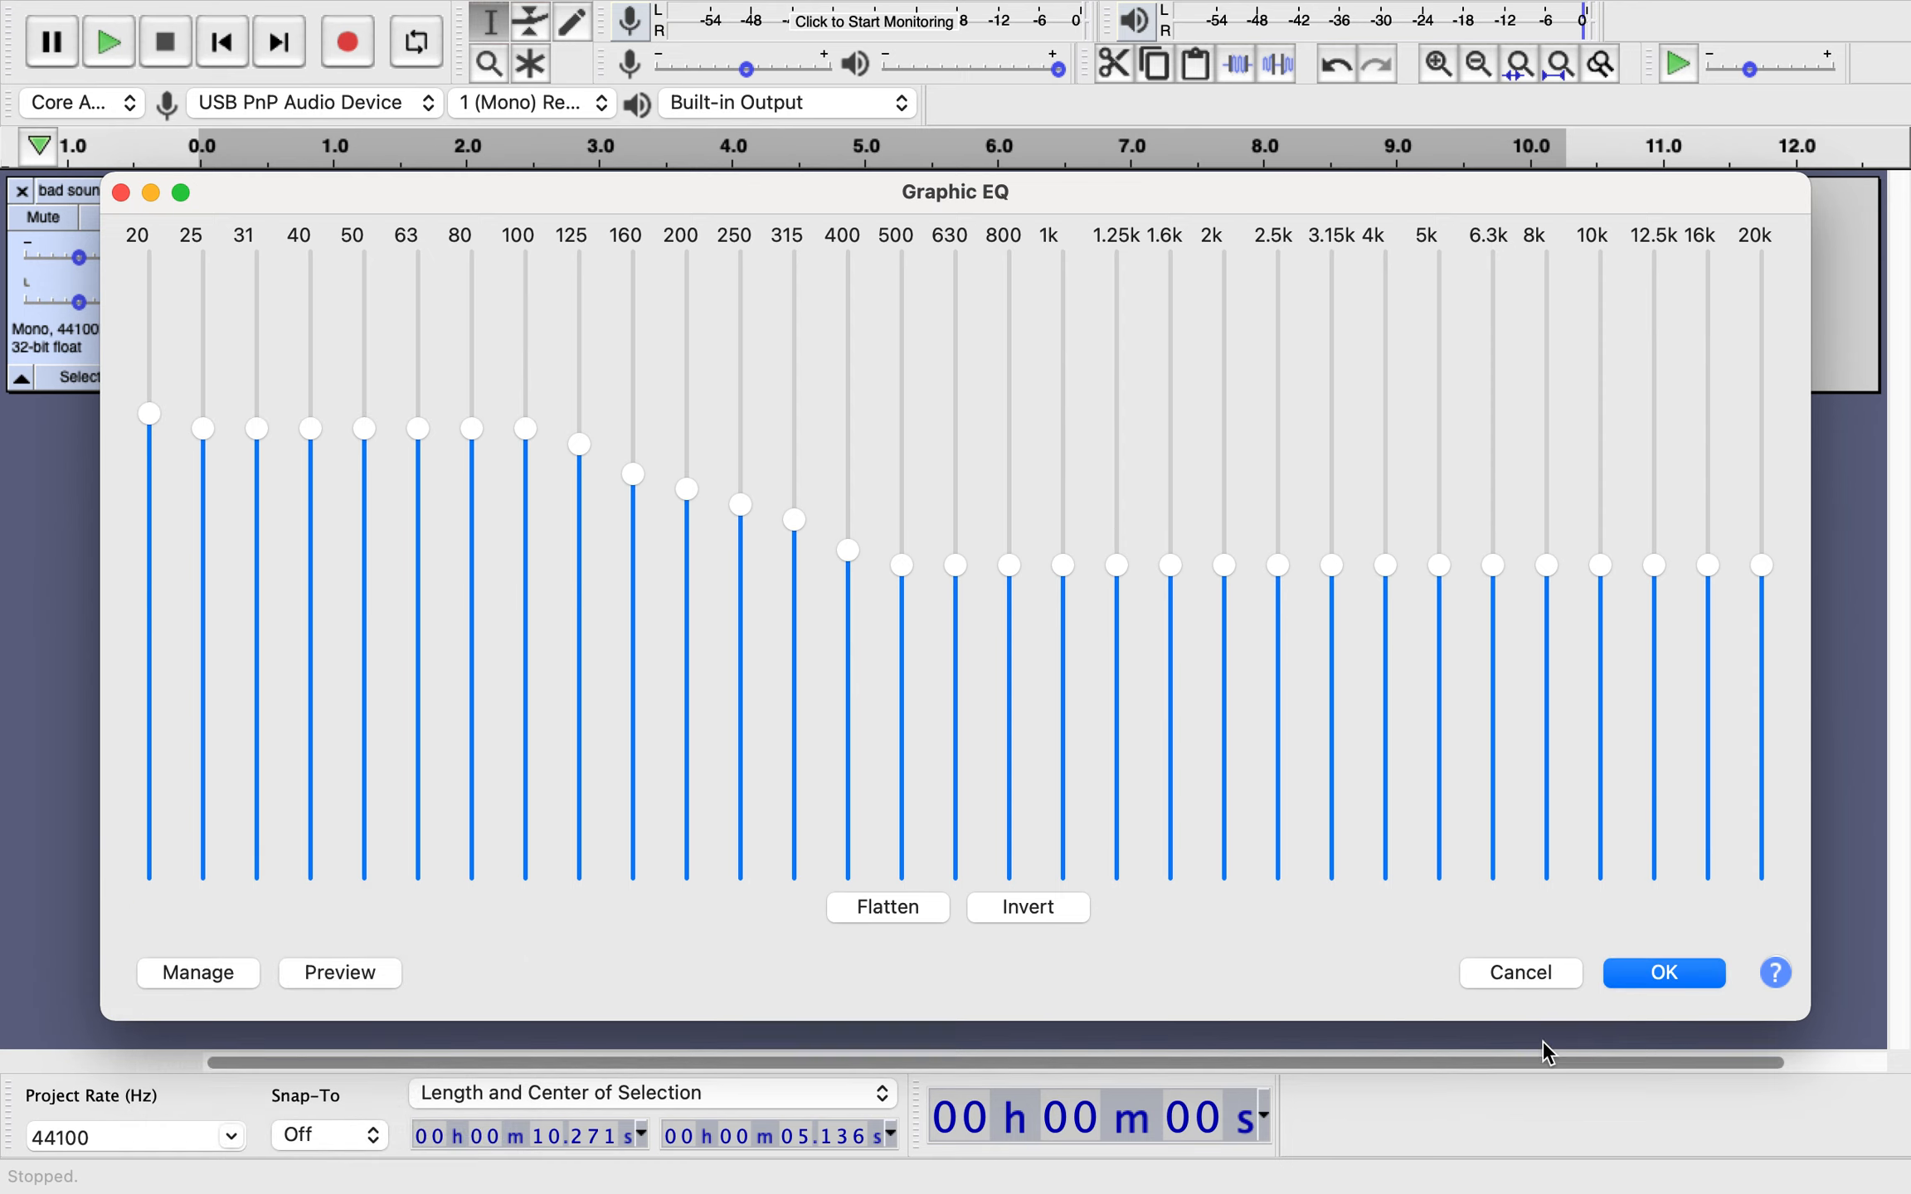
pyautogui.click(1662, 974)
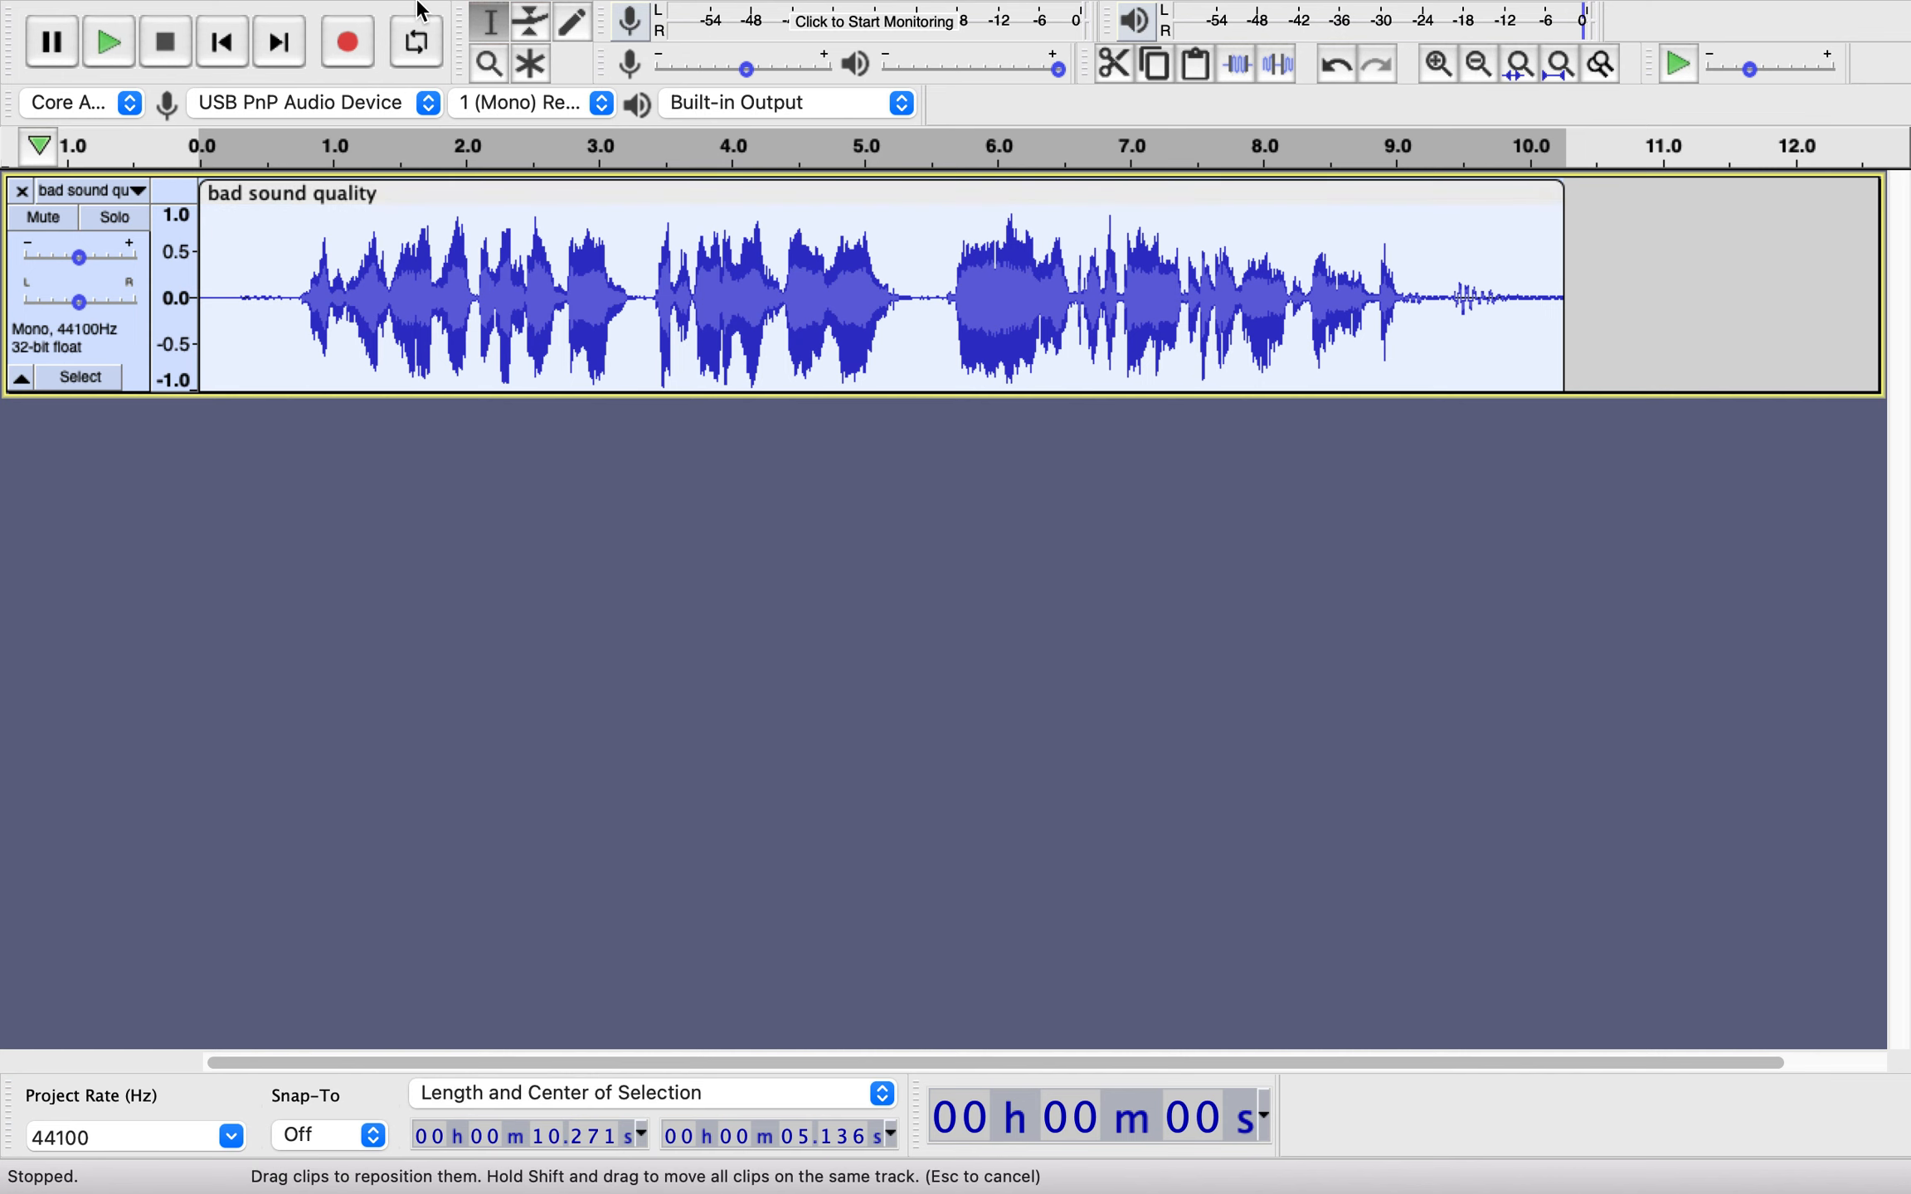
# Apply the Graphic EQ factory preset Treble Boost to the entire track.
pyautogui.moveTo(416, 2)
pyautogui.click(839, 17)
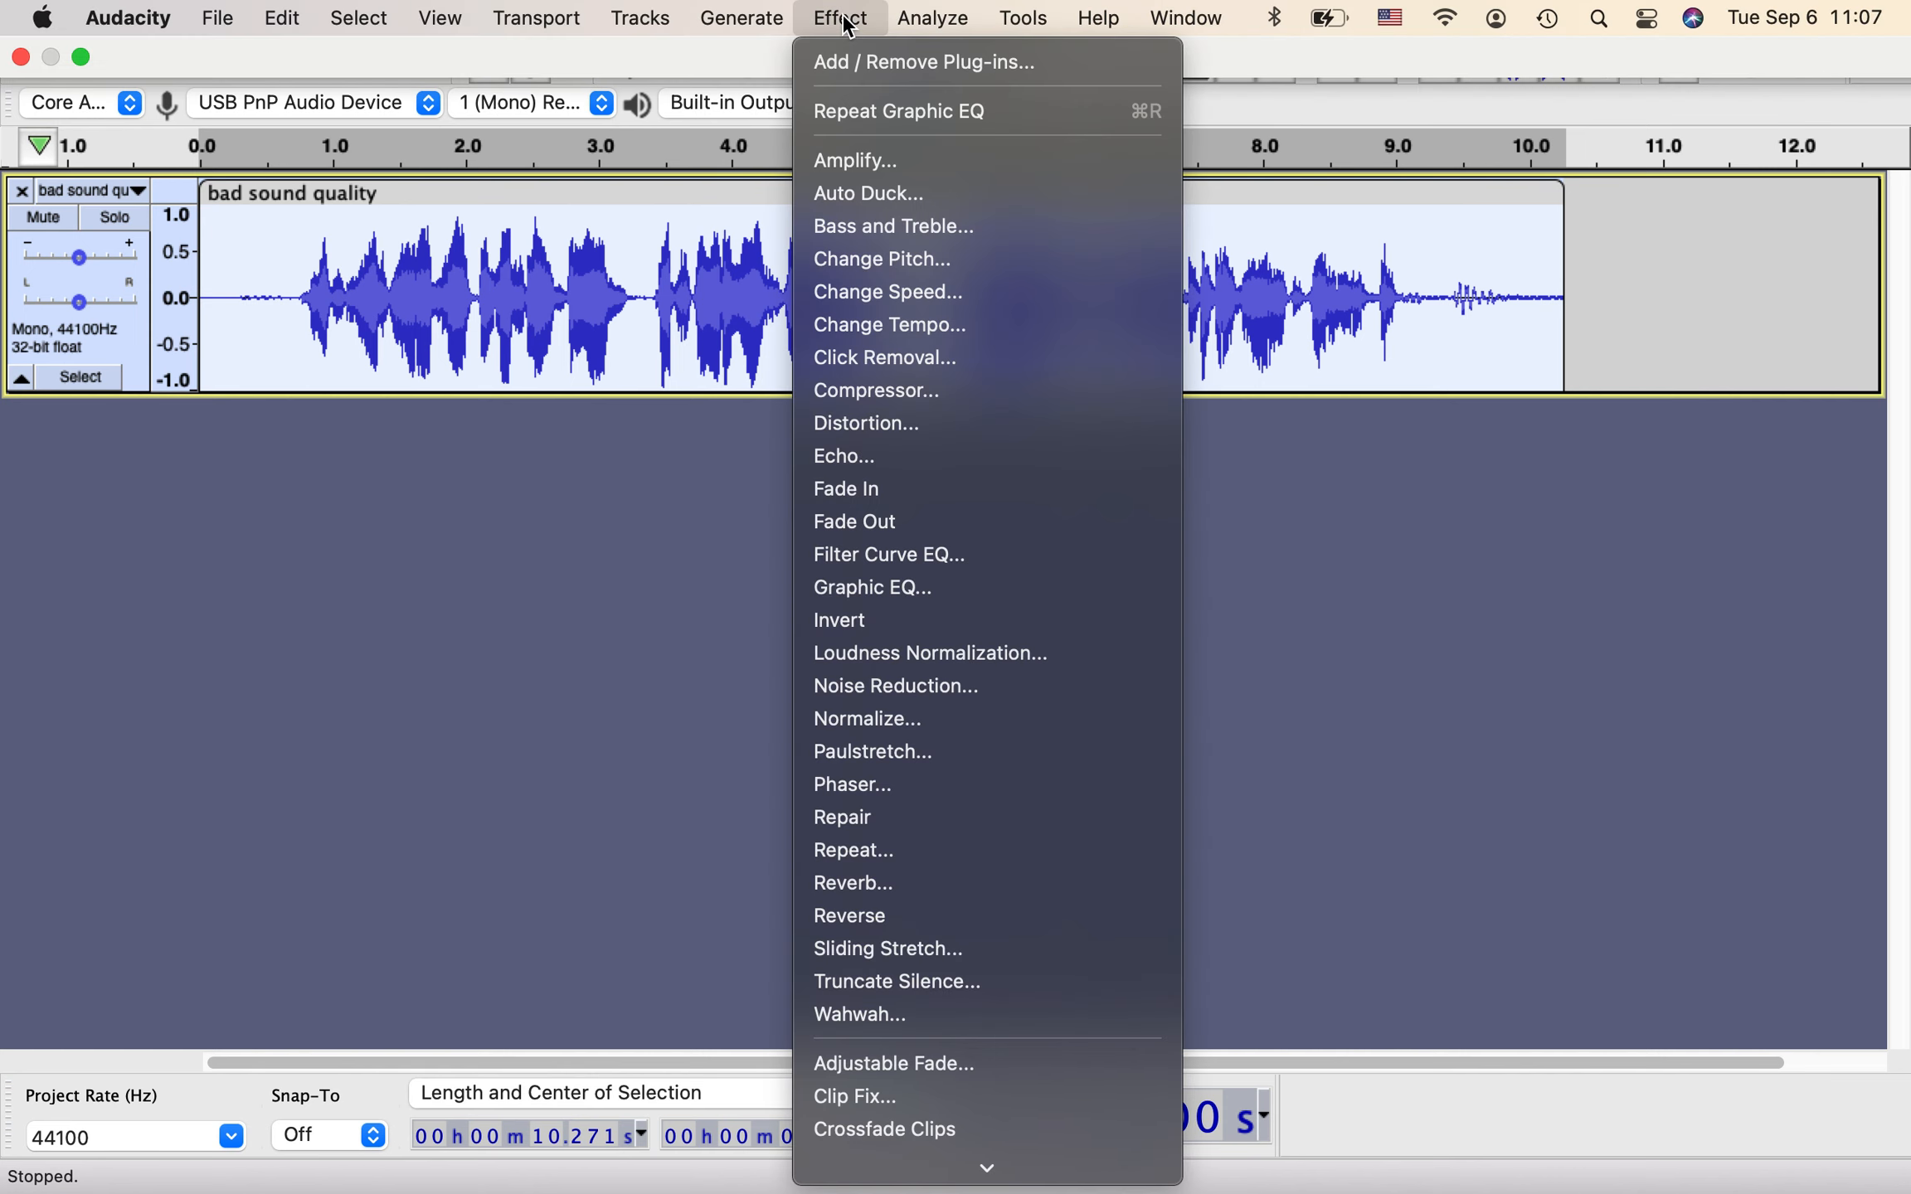
pyautogui.click(837, 590)
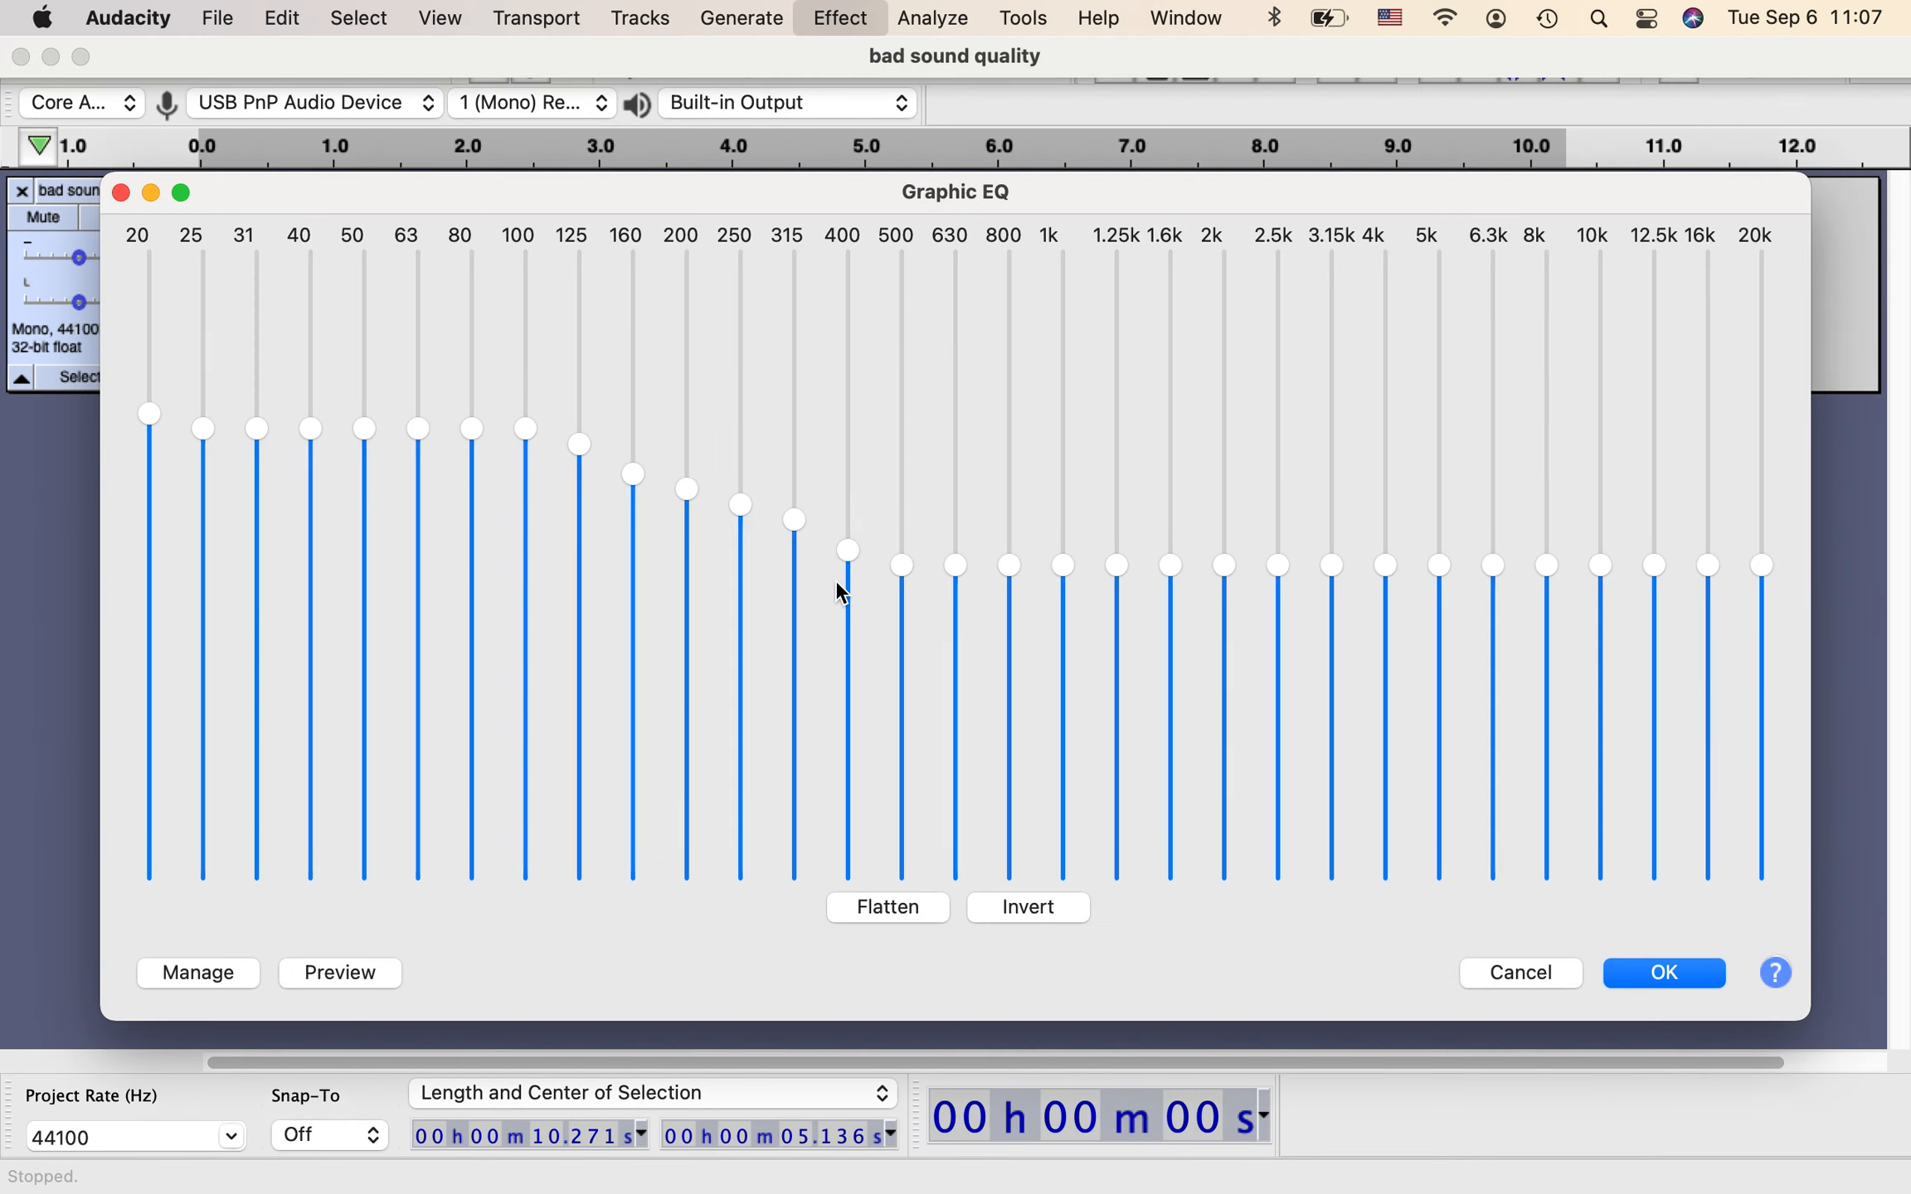
pyautogui.click(195, 972)
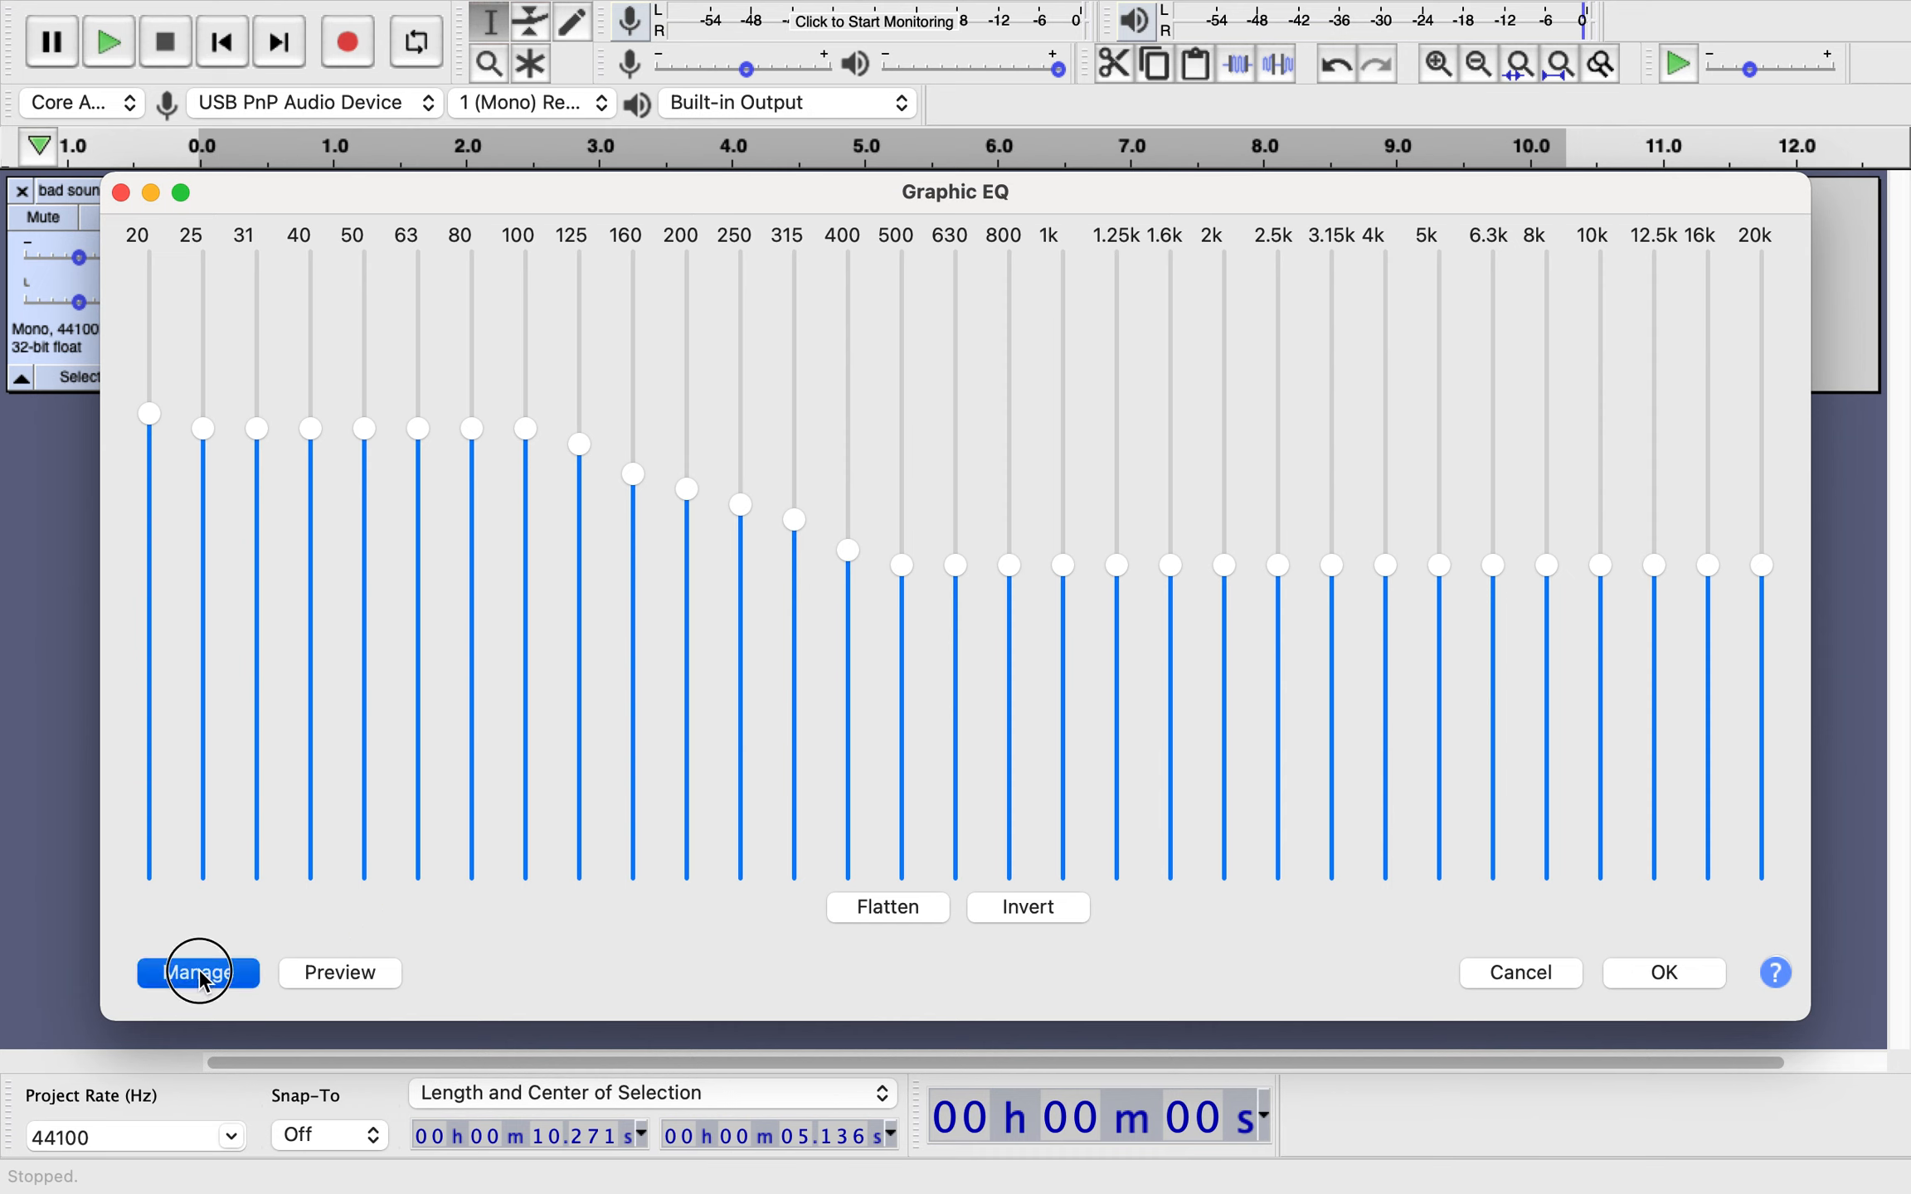
pyautogui.click(443, 1128)
pyautogui.click(1653, 972)
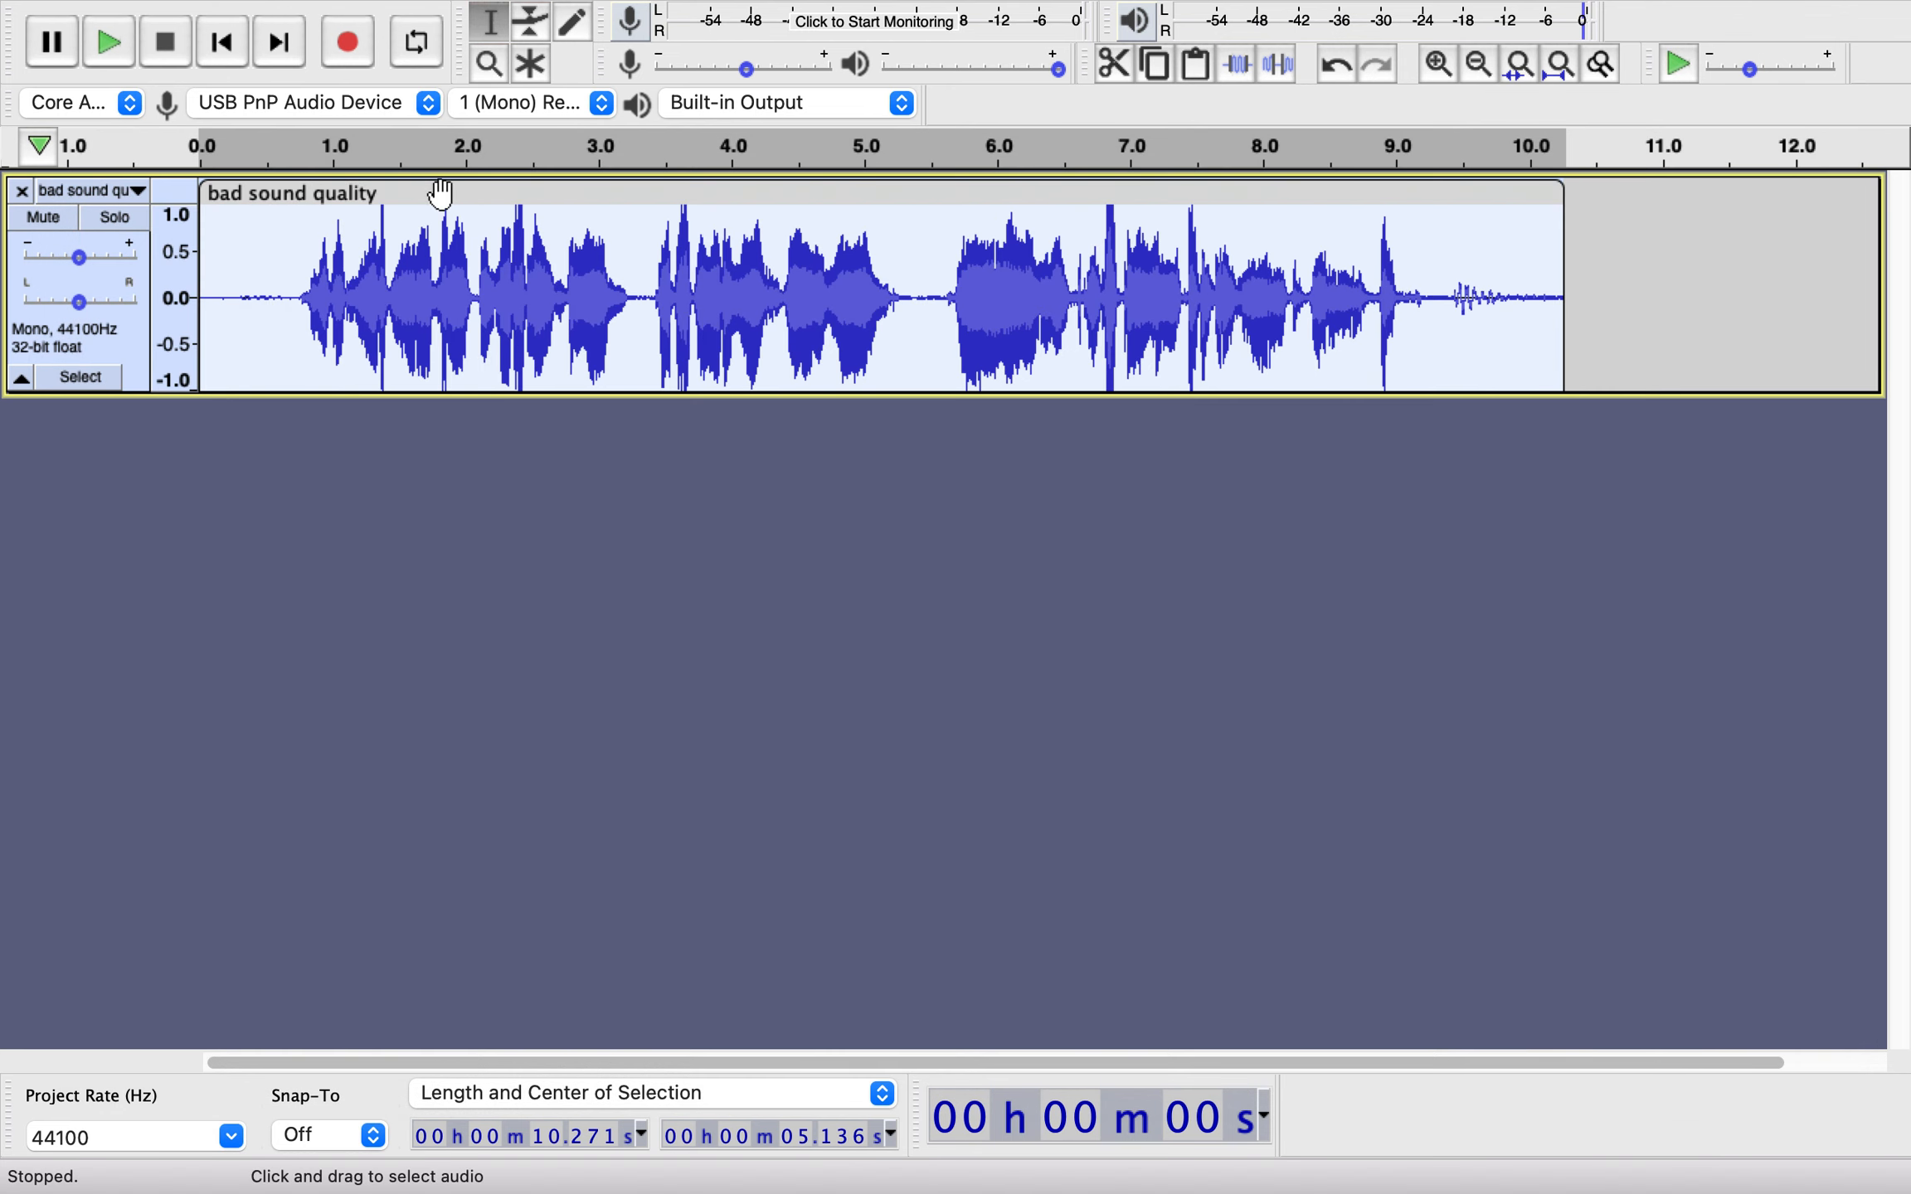
# Play the equalized recording from just before the first speech section, at about 0.7 s, and stop playback.
pyautogui.click(289, 290)
pyautogui.click(107, 40)
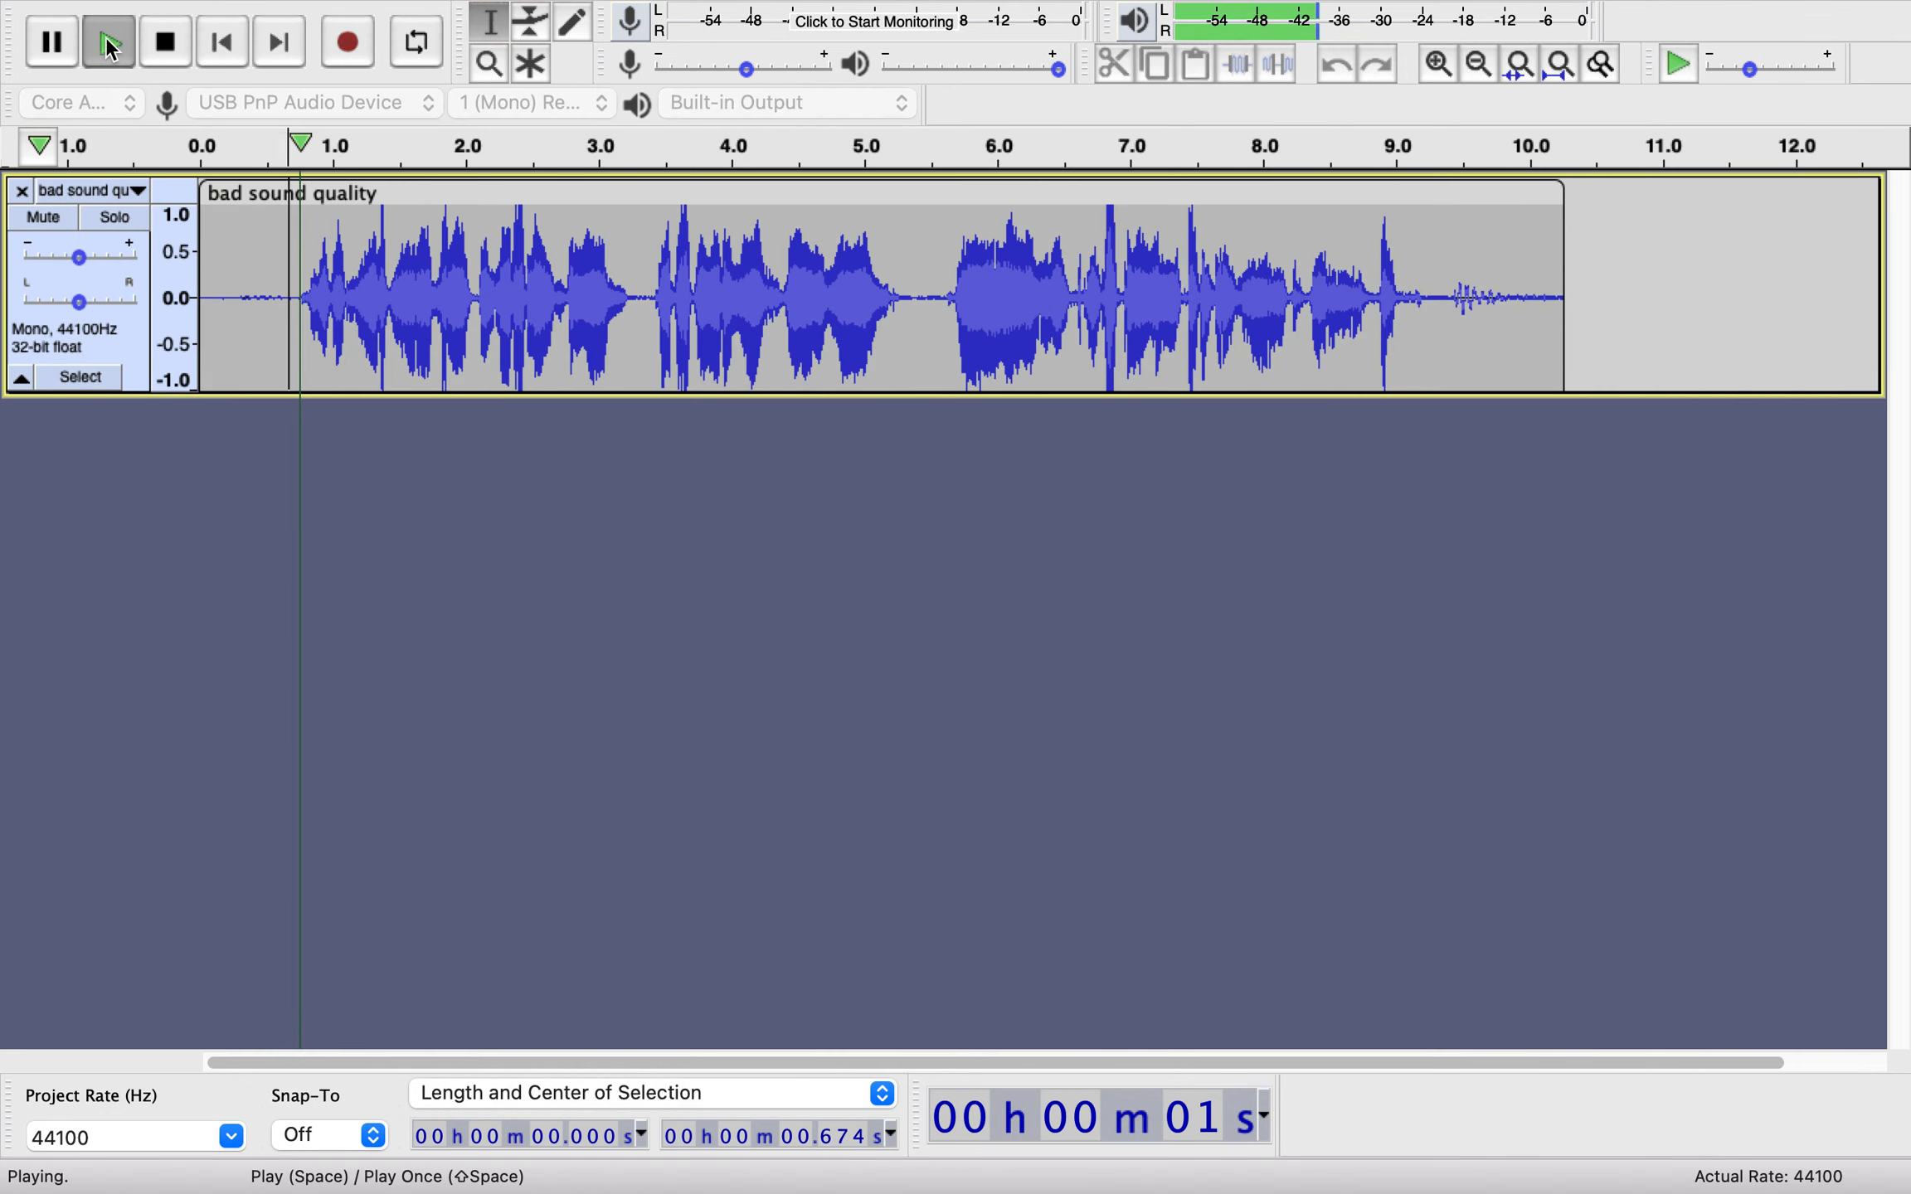
pyautogui.click(166, 49)
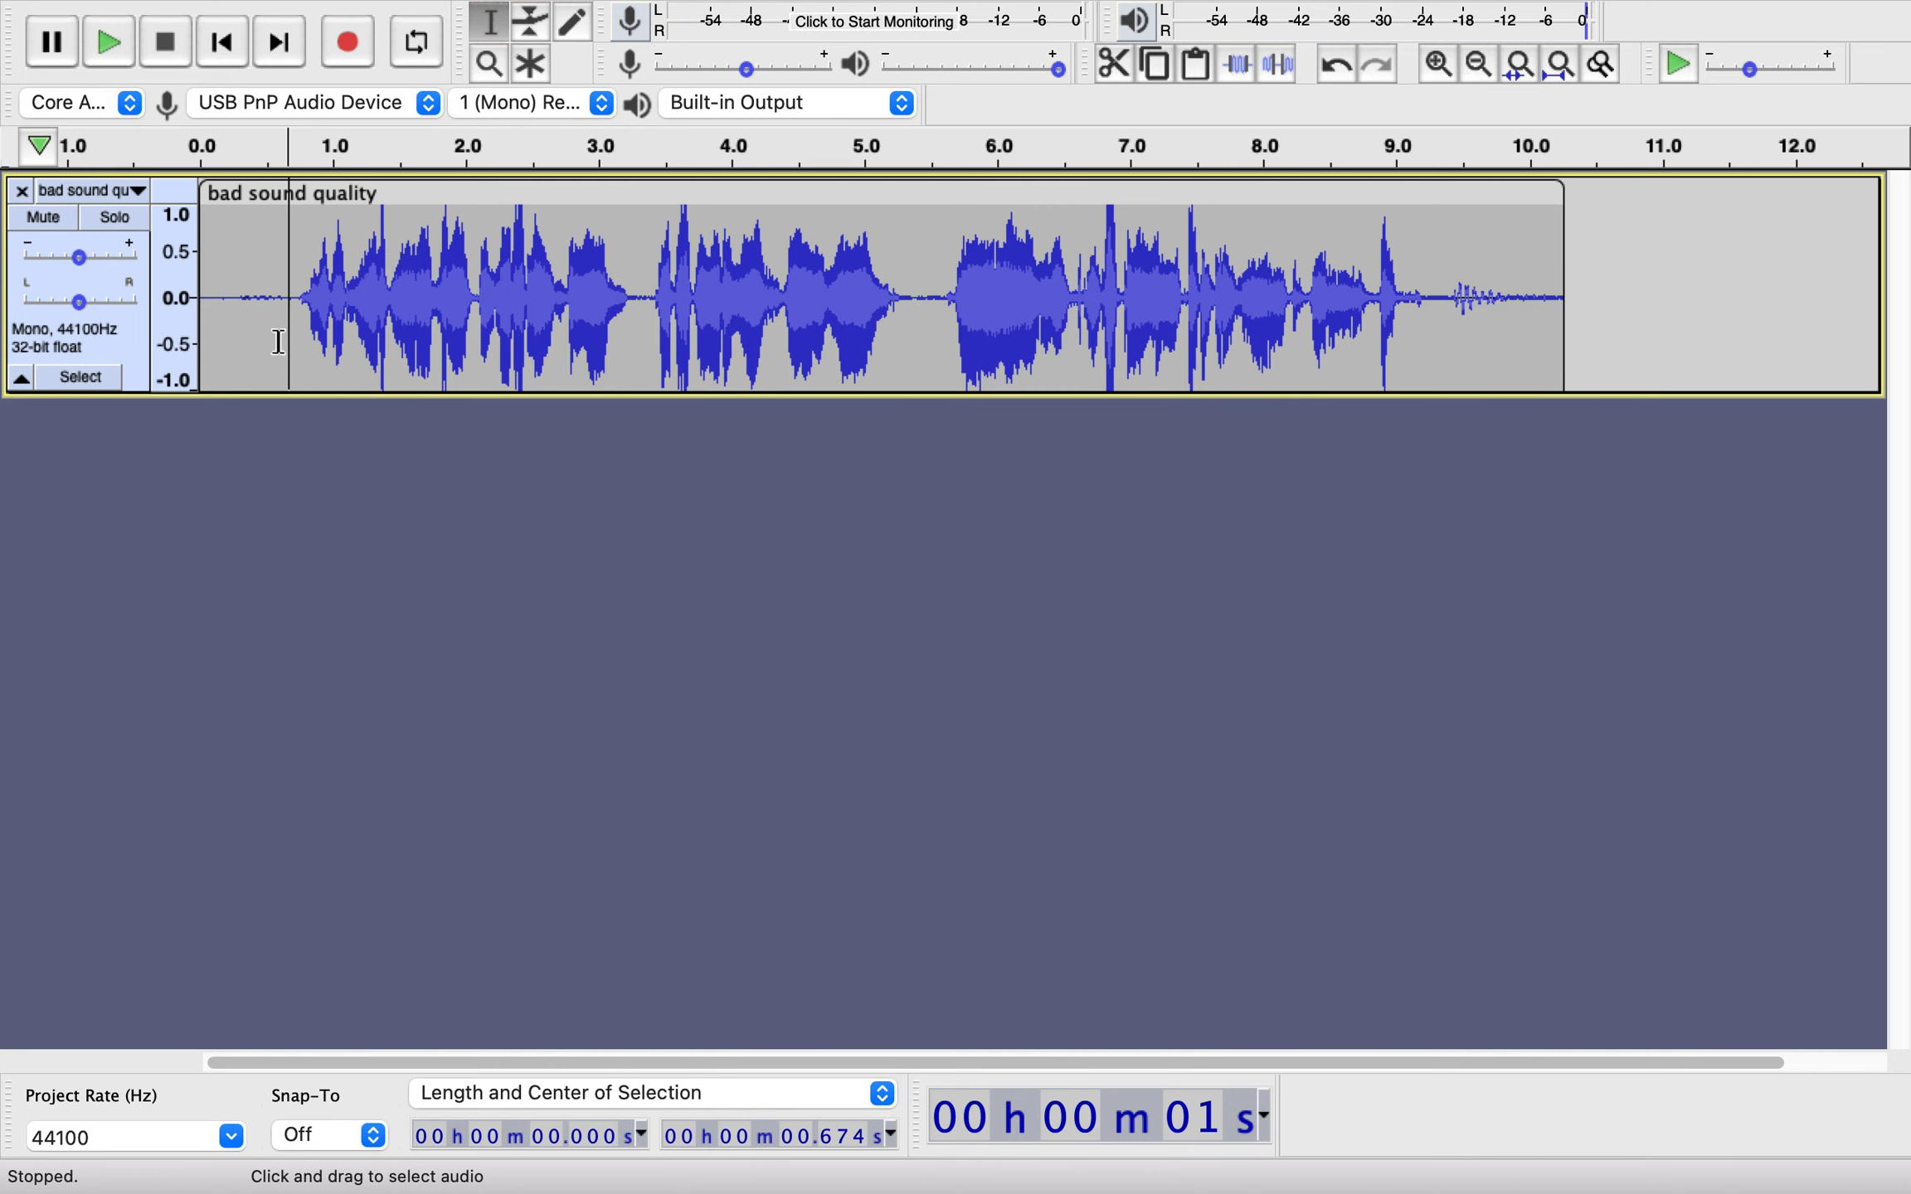
# Normalize the entire track to a peak amplitude of -1.0 dB with DC offset removal.
pyautogui.click(135, 330)
pyautogui.moveTo(948, 8)
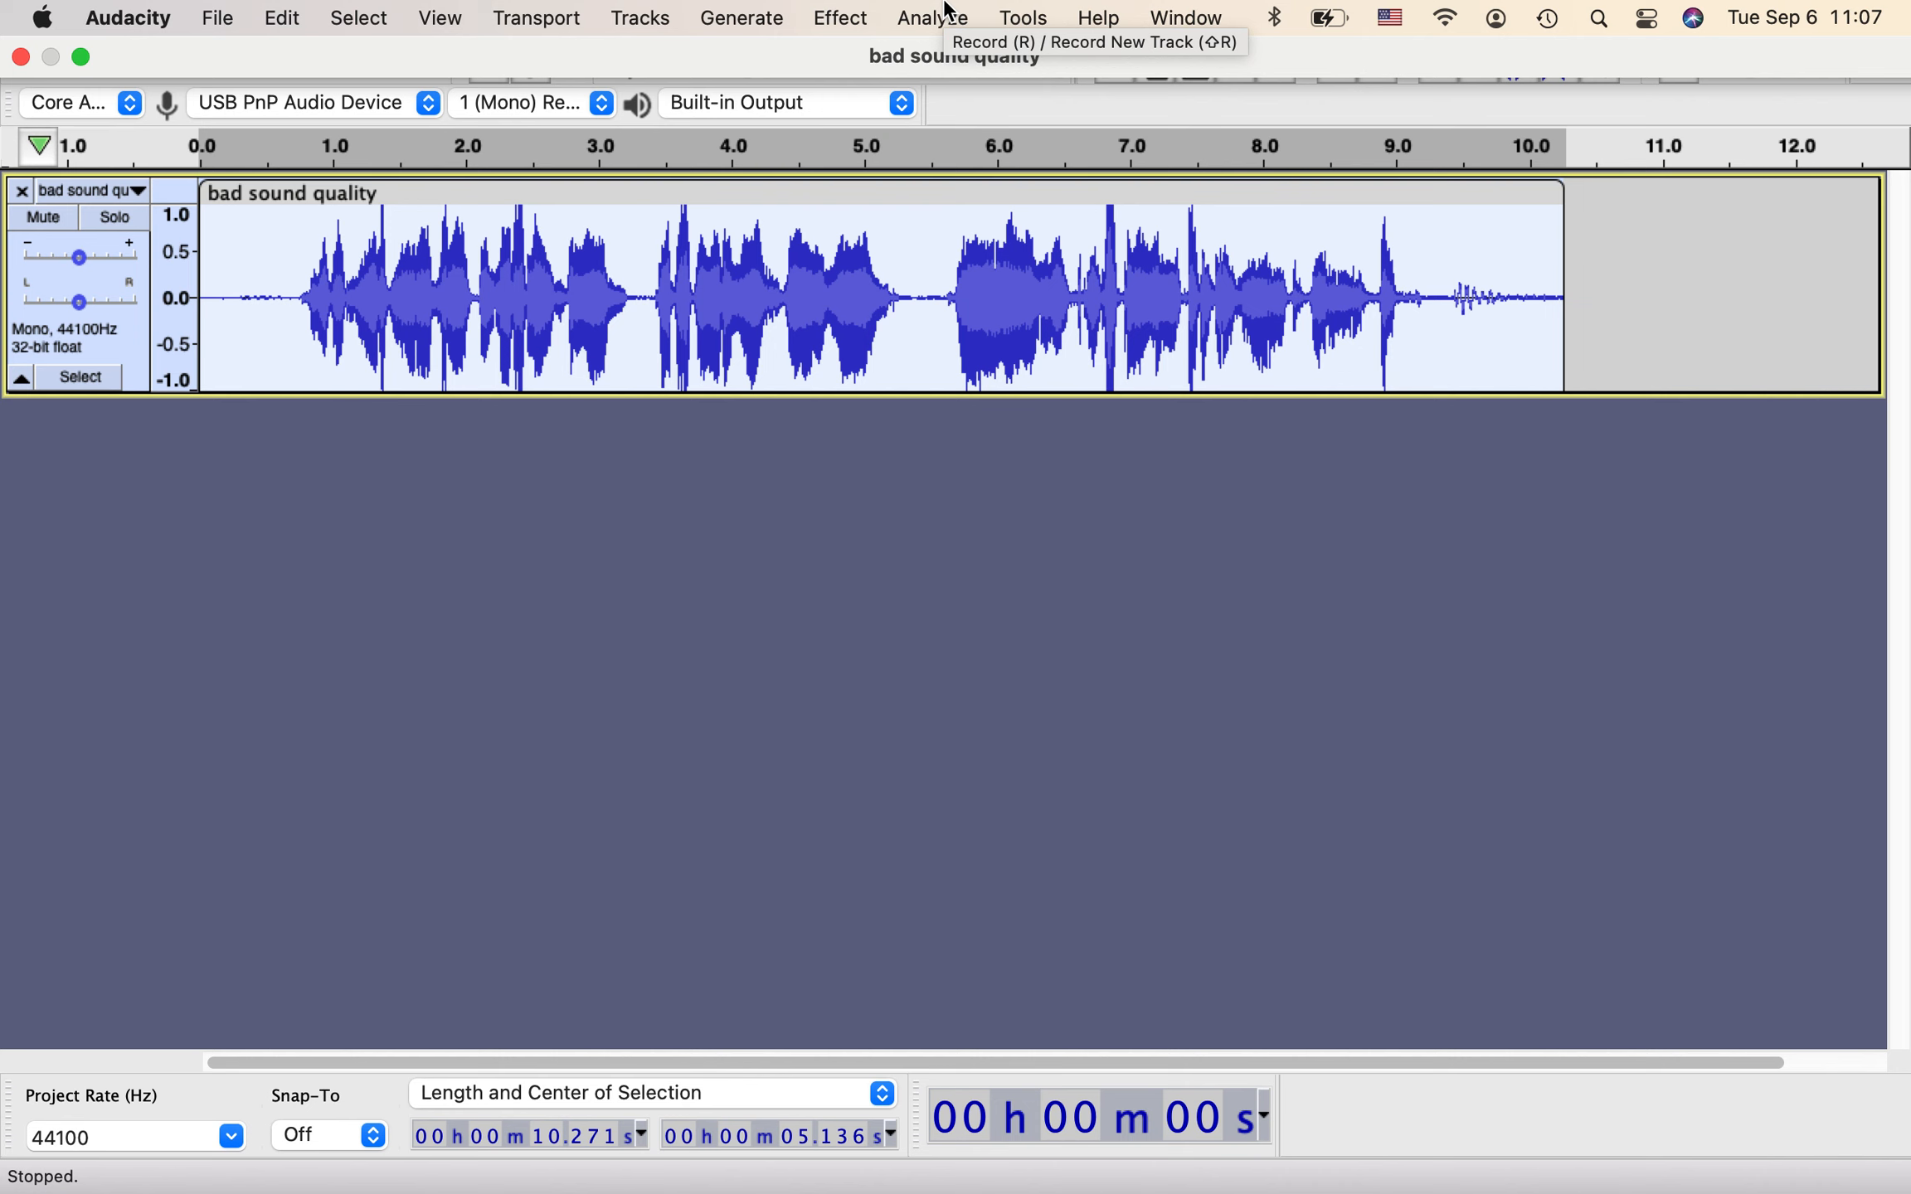
pyautogui.click(842, 20)
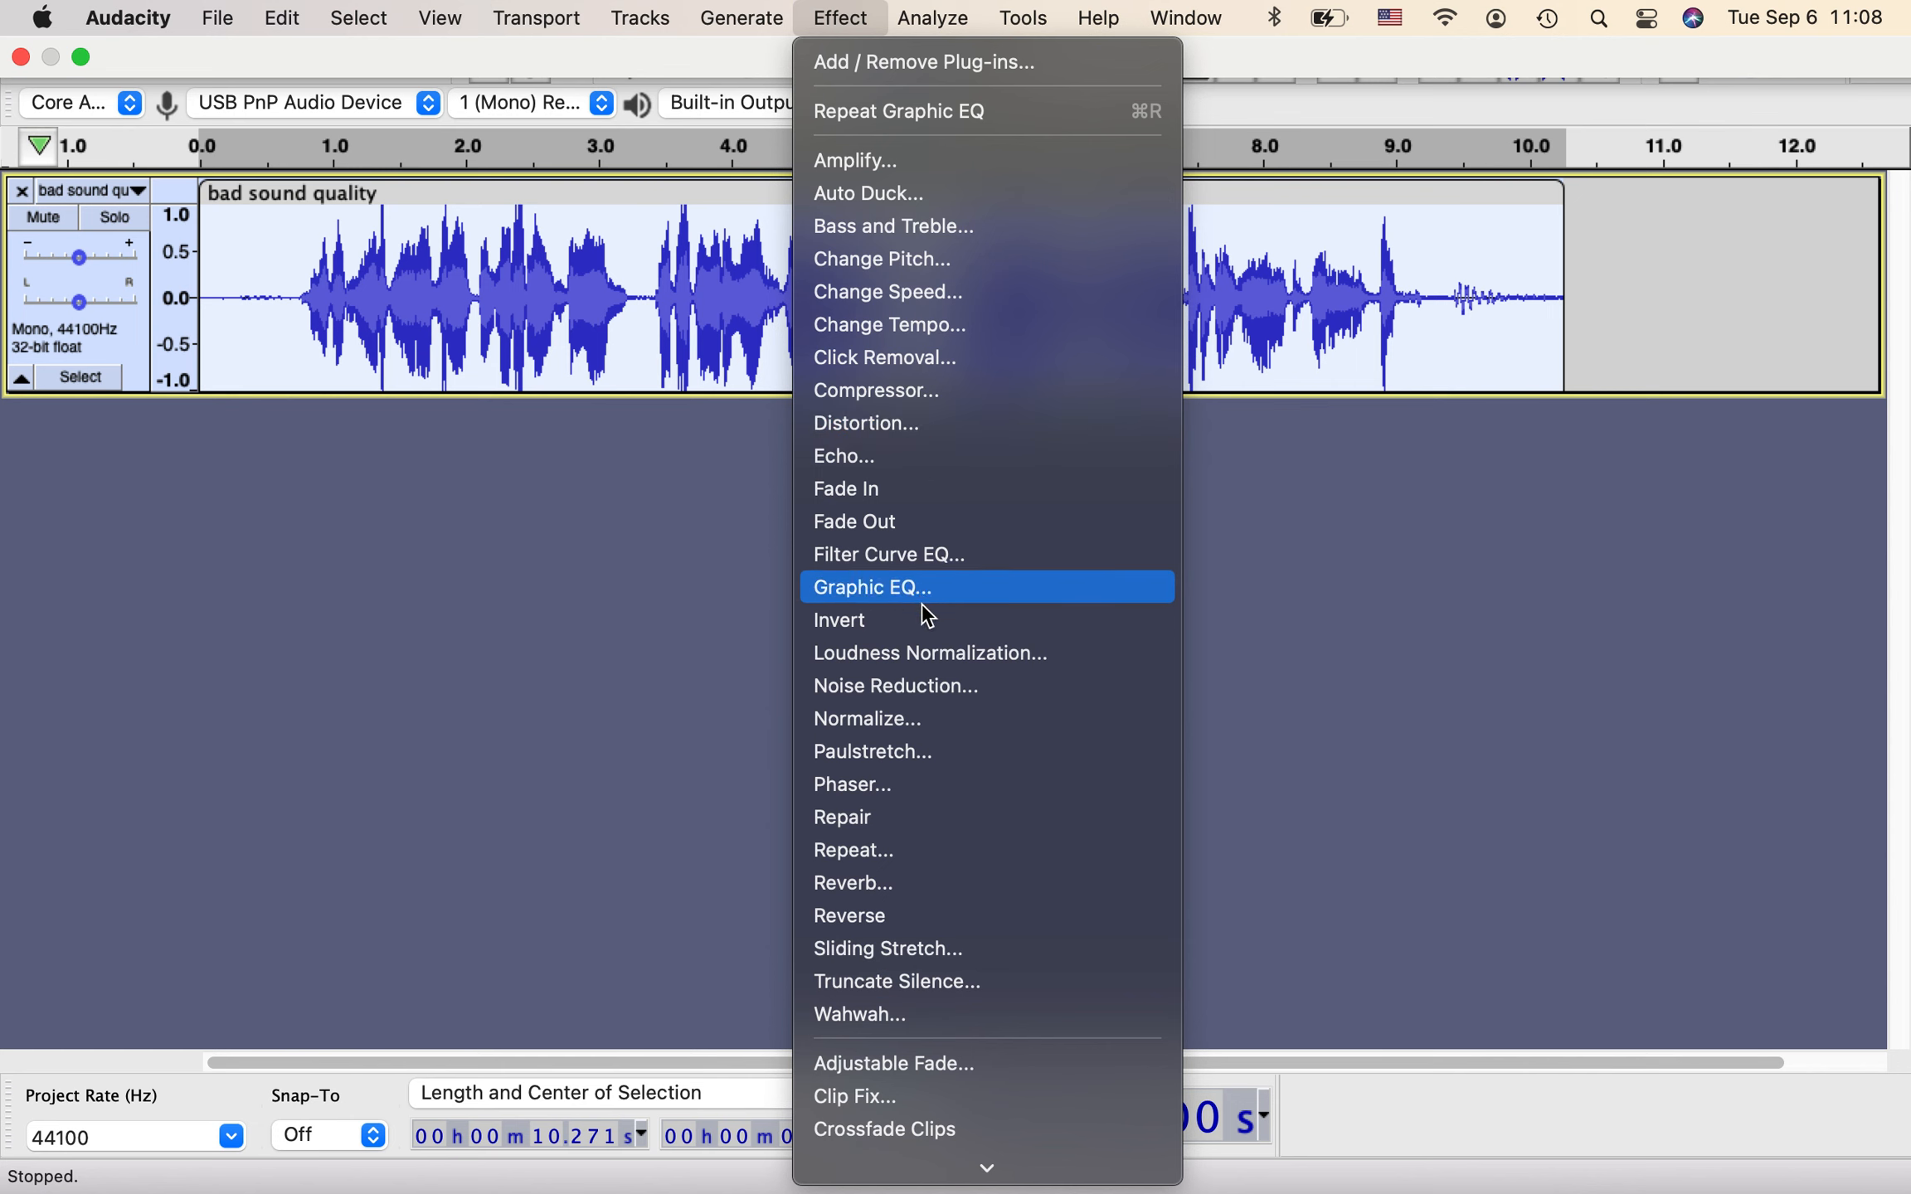
pyautogui.click(904, 720)
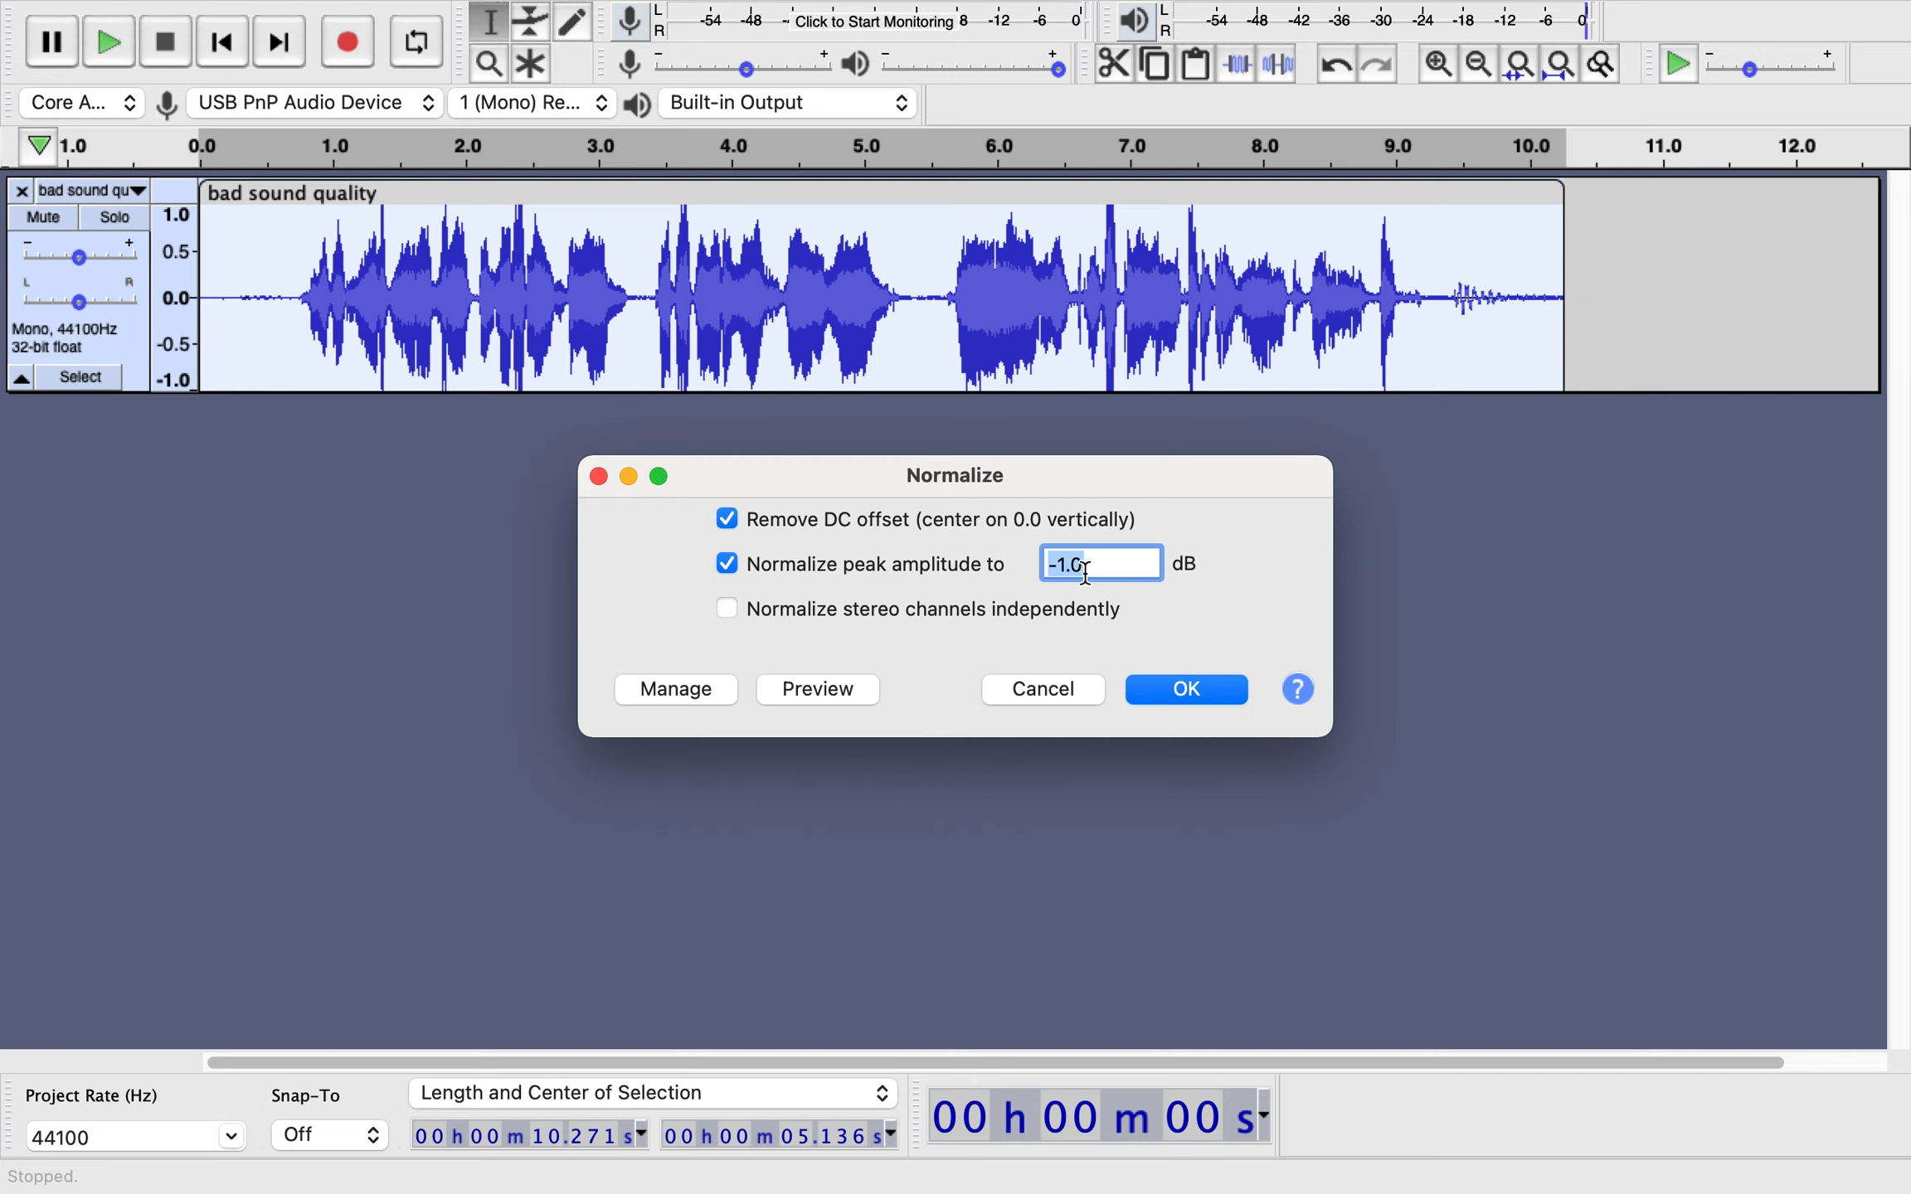
pyautogui.click(1196, 690)
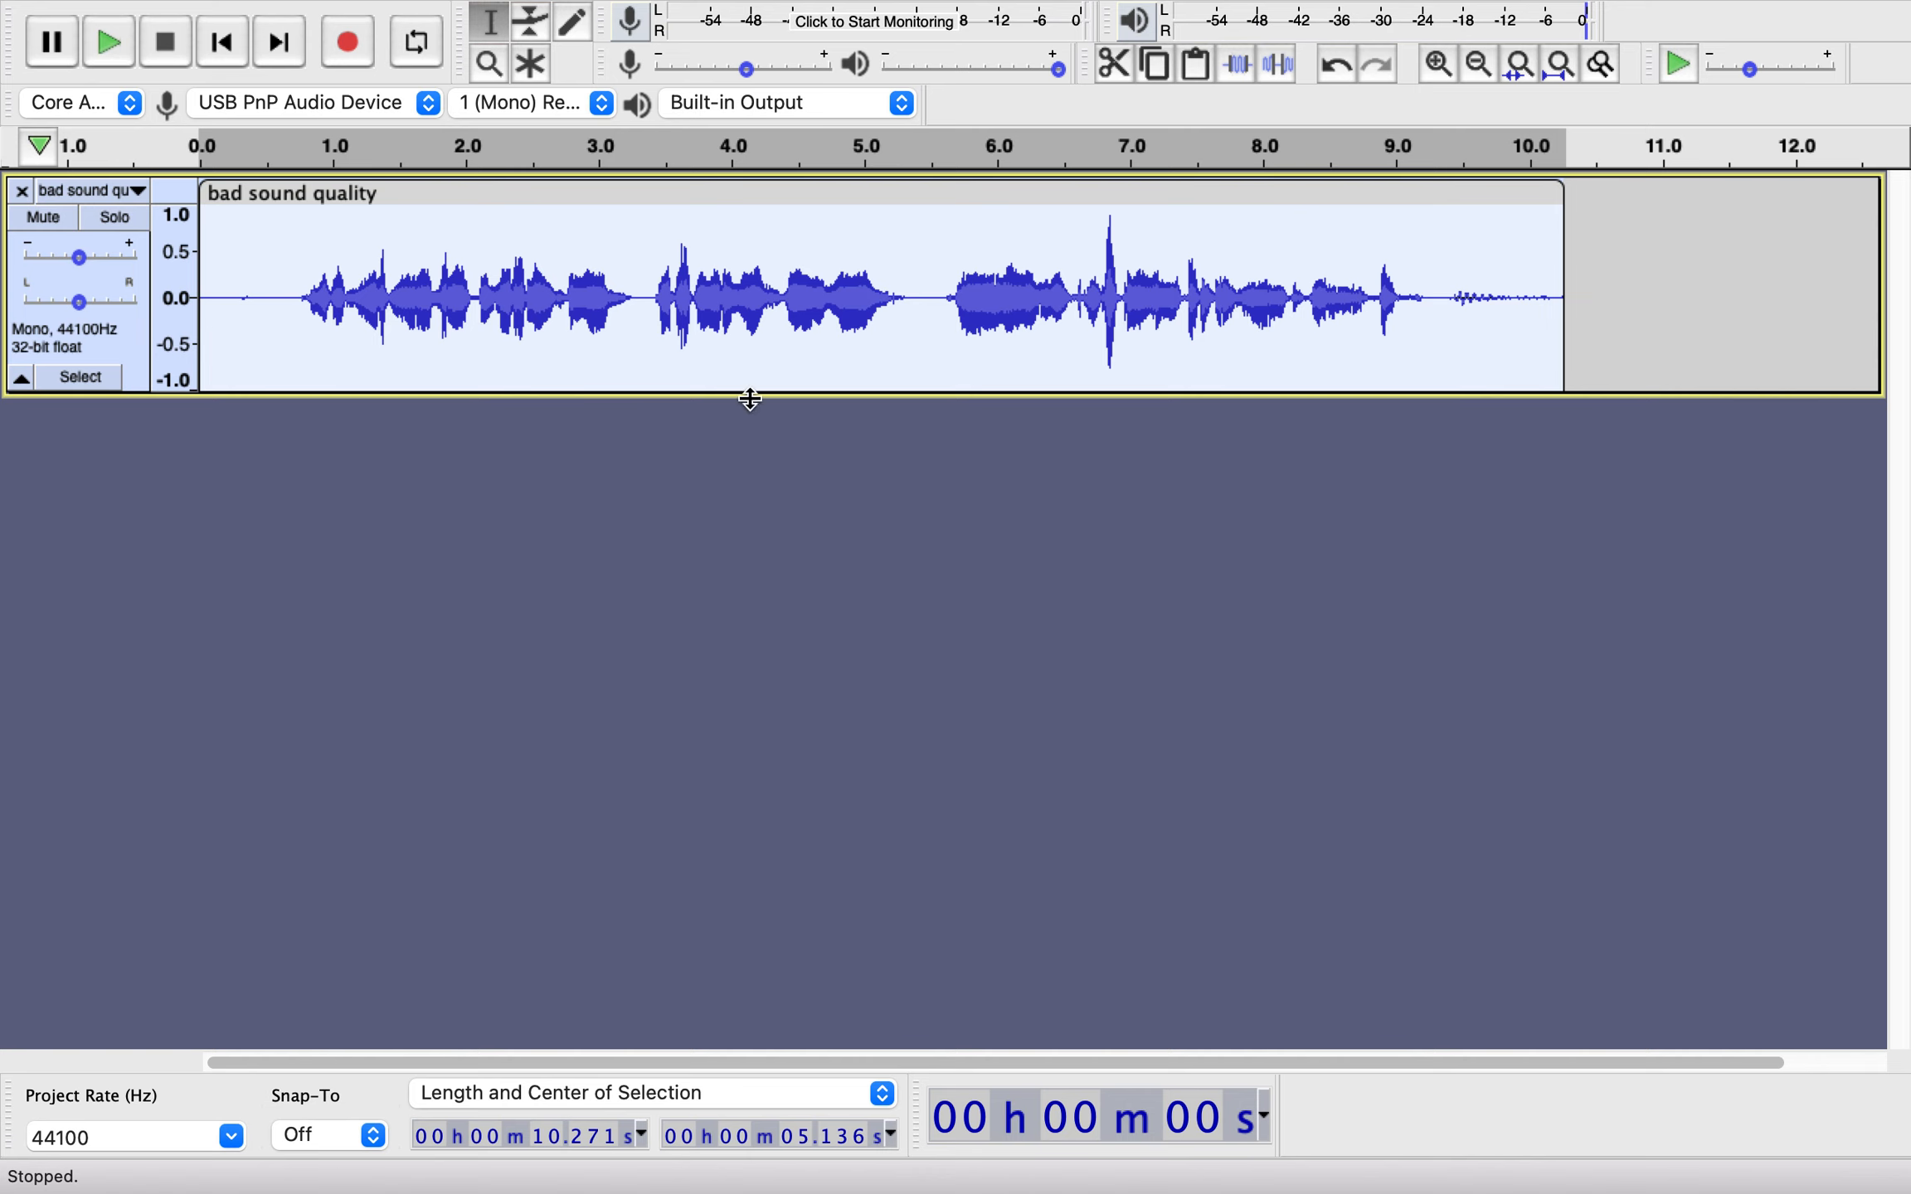
# Play the normalized recording from the pause at about 3.3 s and stop playback.
pyautogui.click(298, 292)
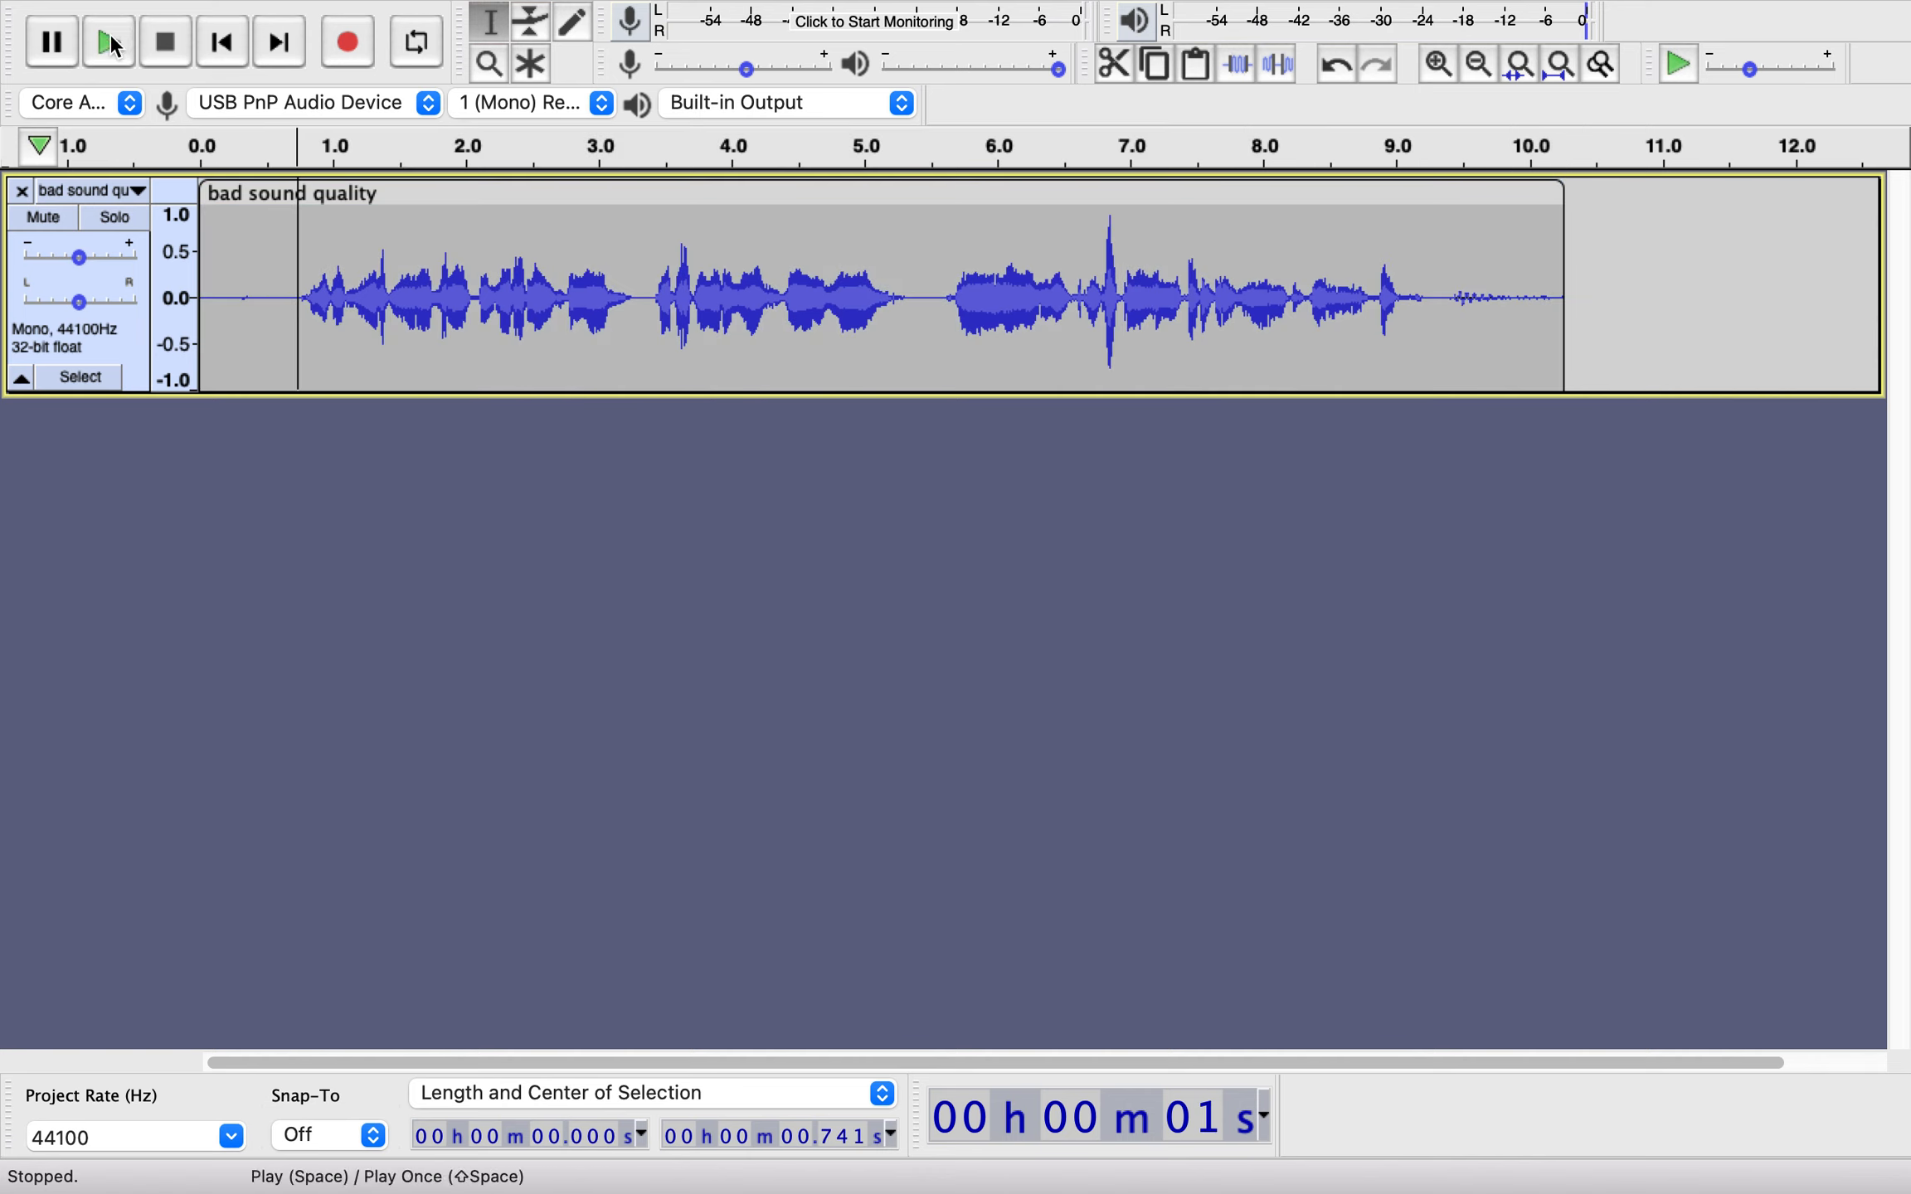
pyautogui.click(643, 301)
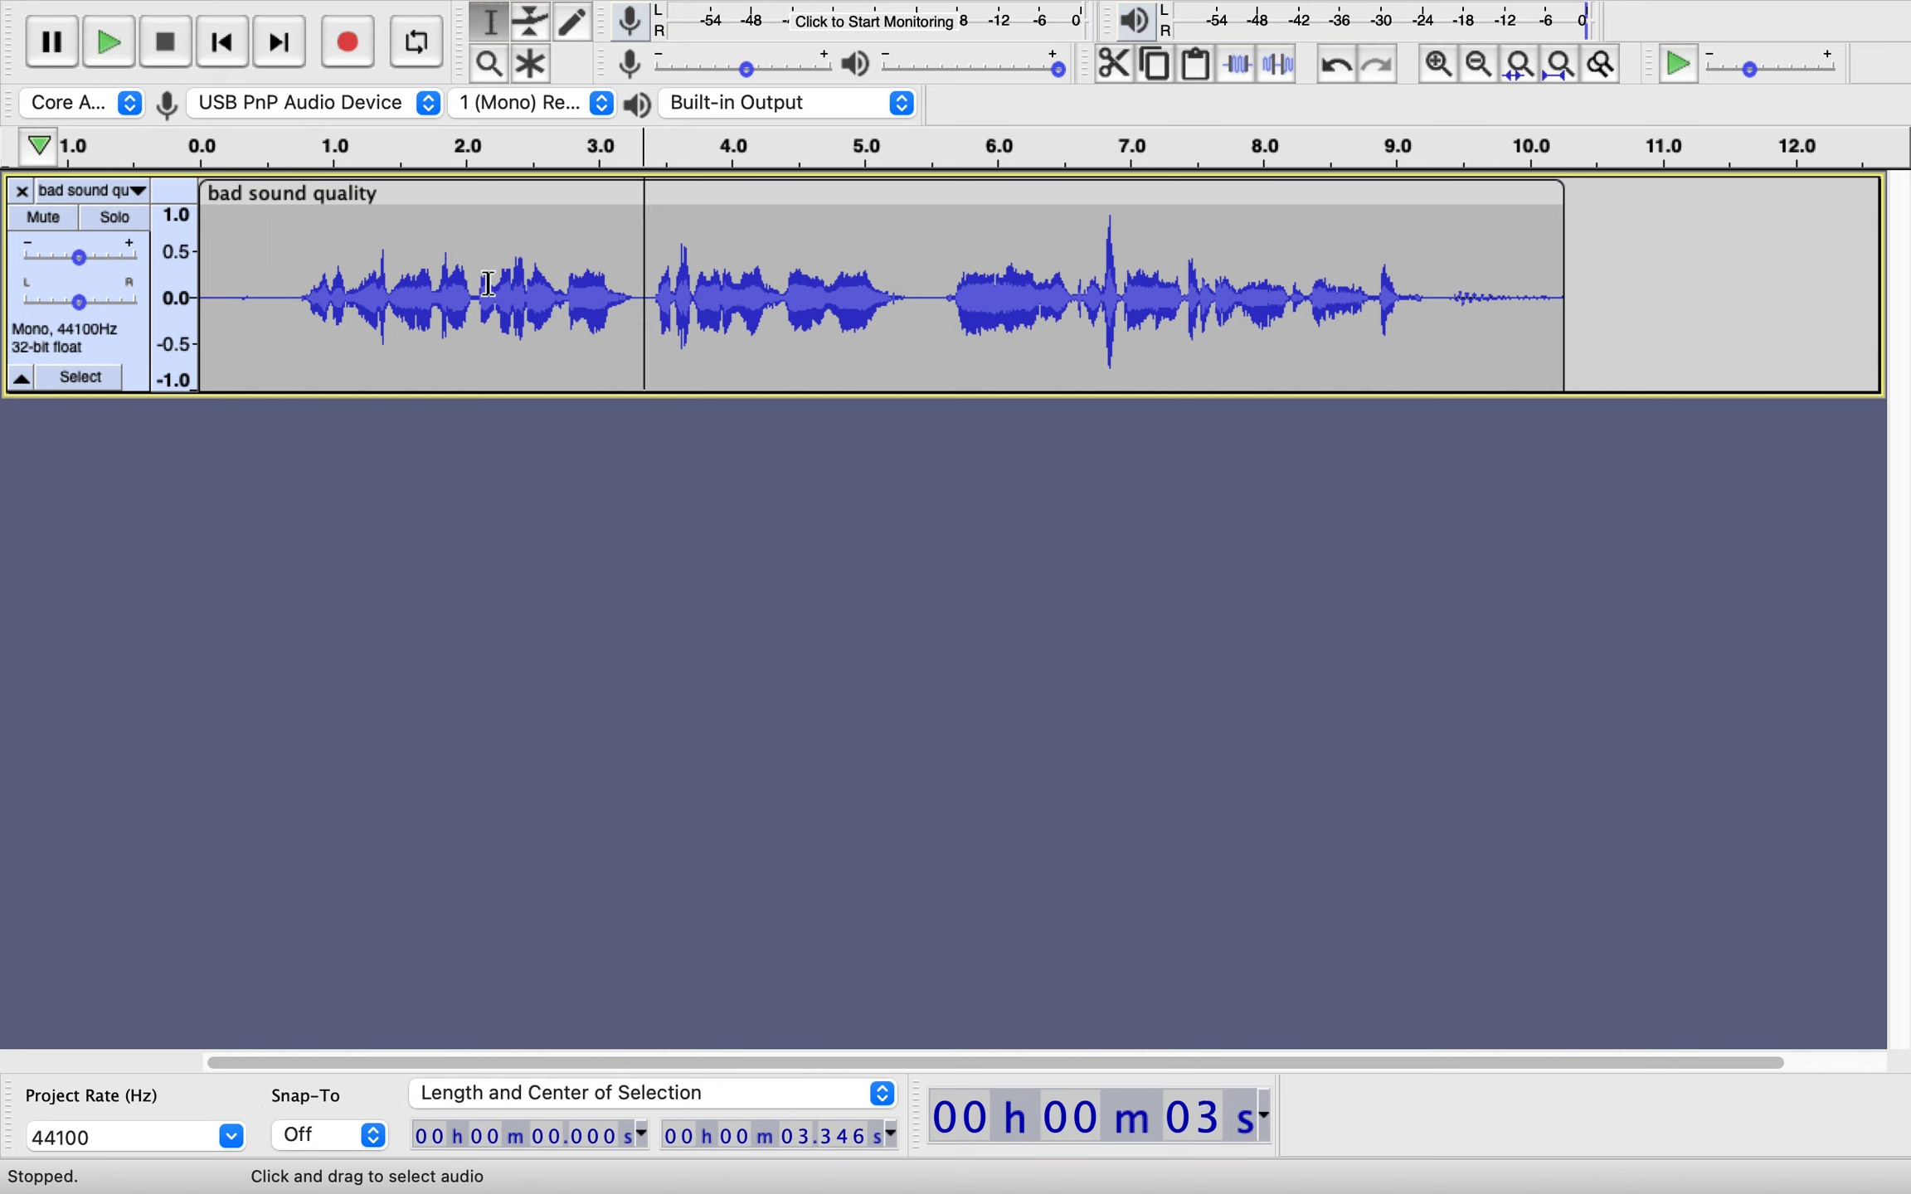
pyautogui.click(111, 43)
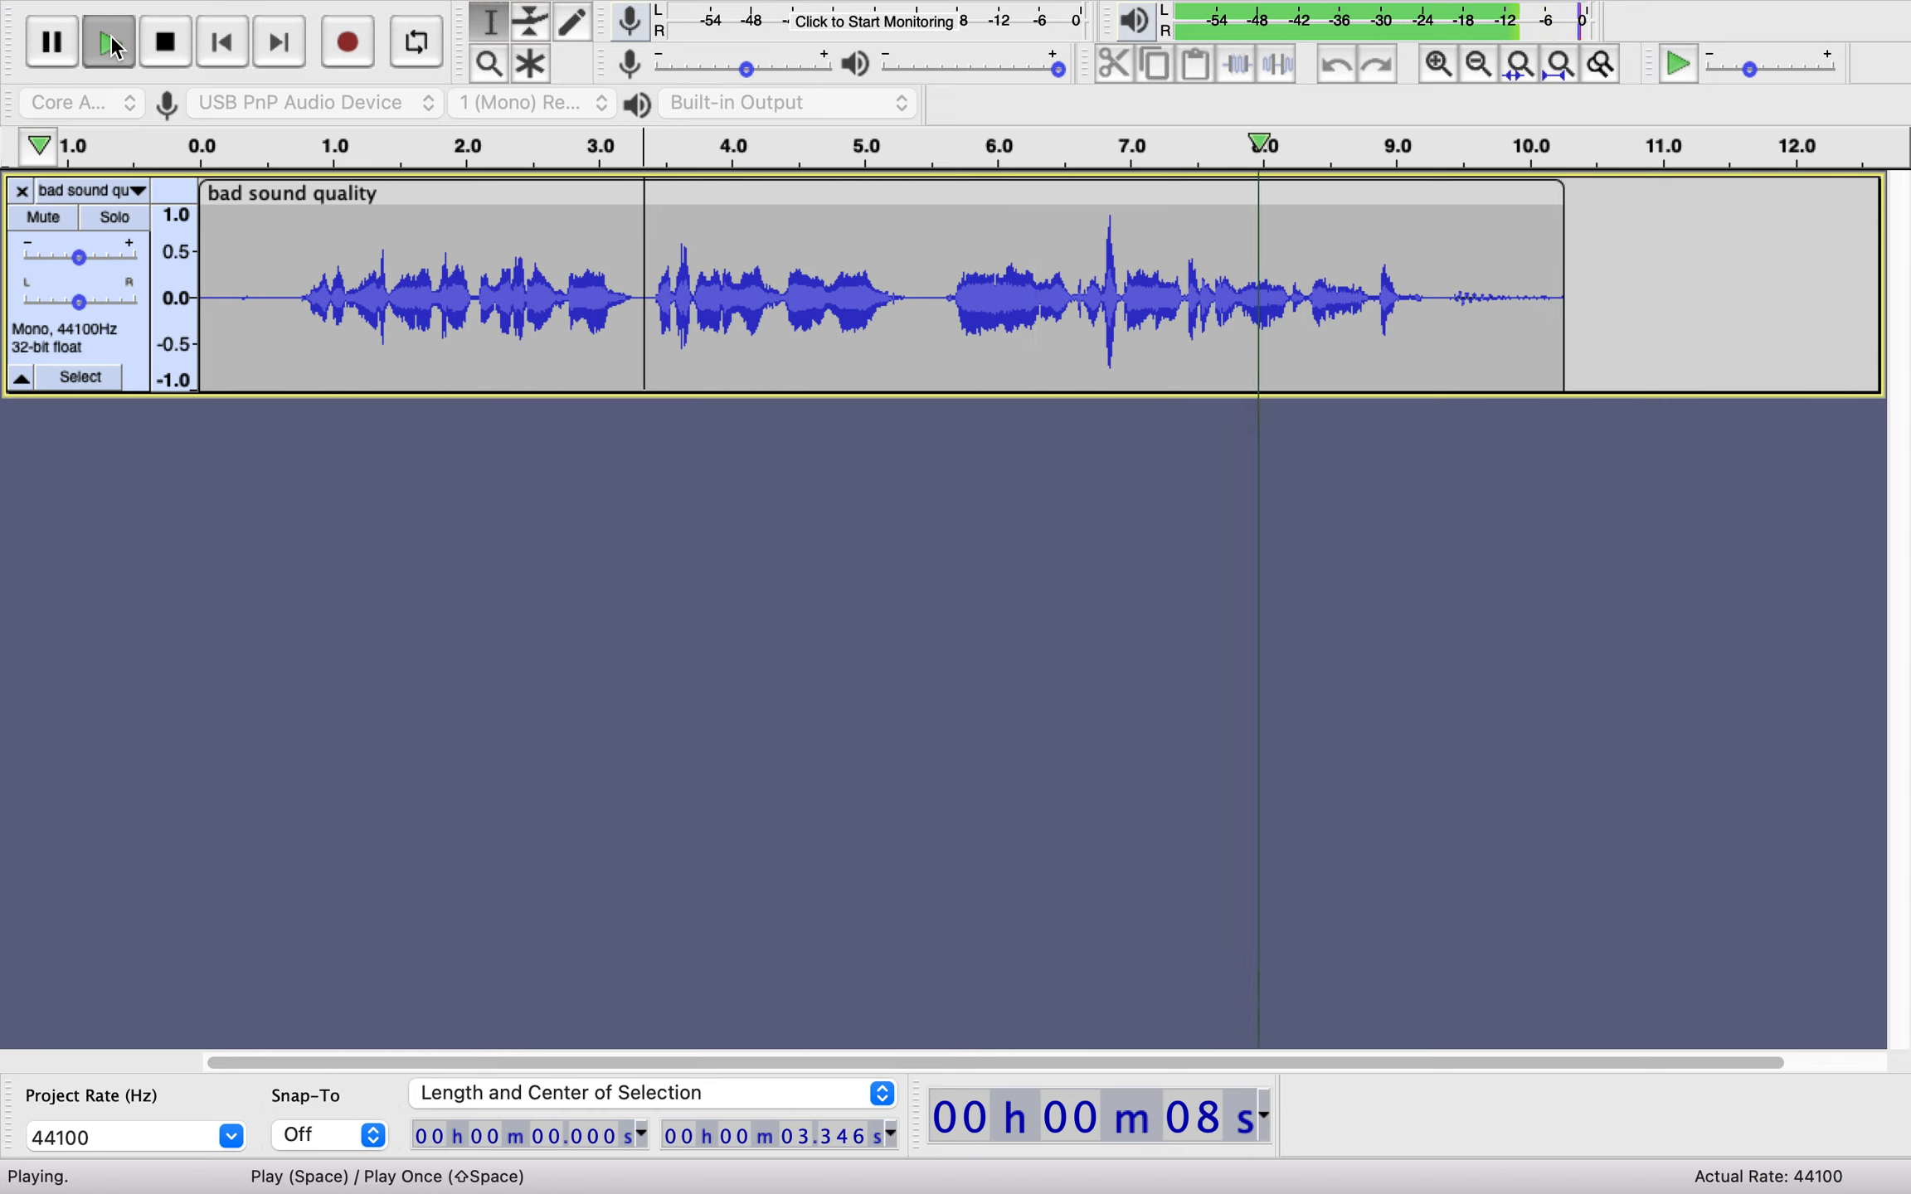
pyautogui.click(168, 46)
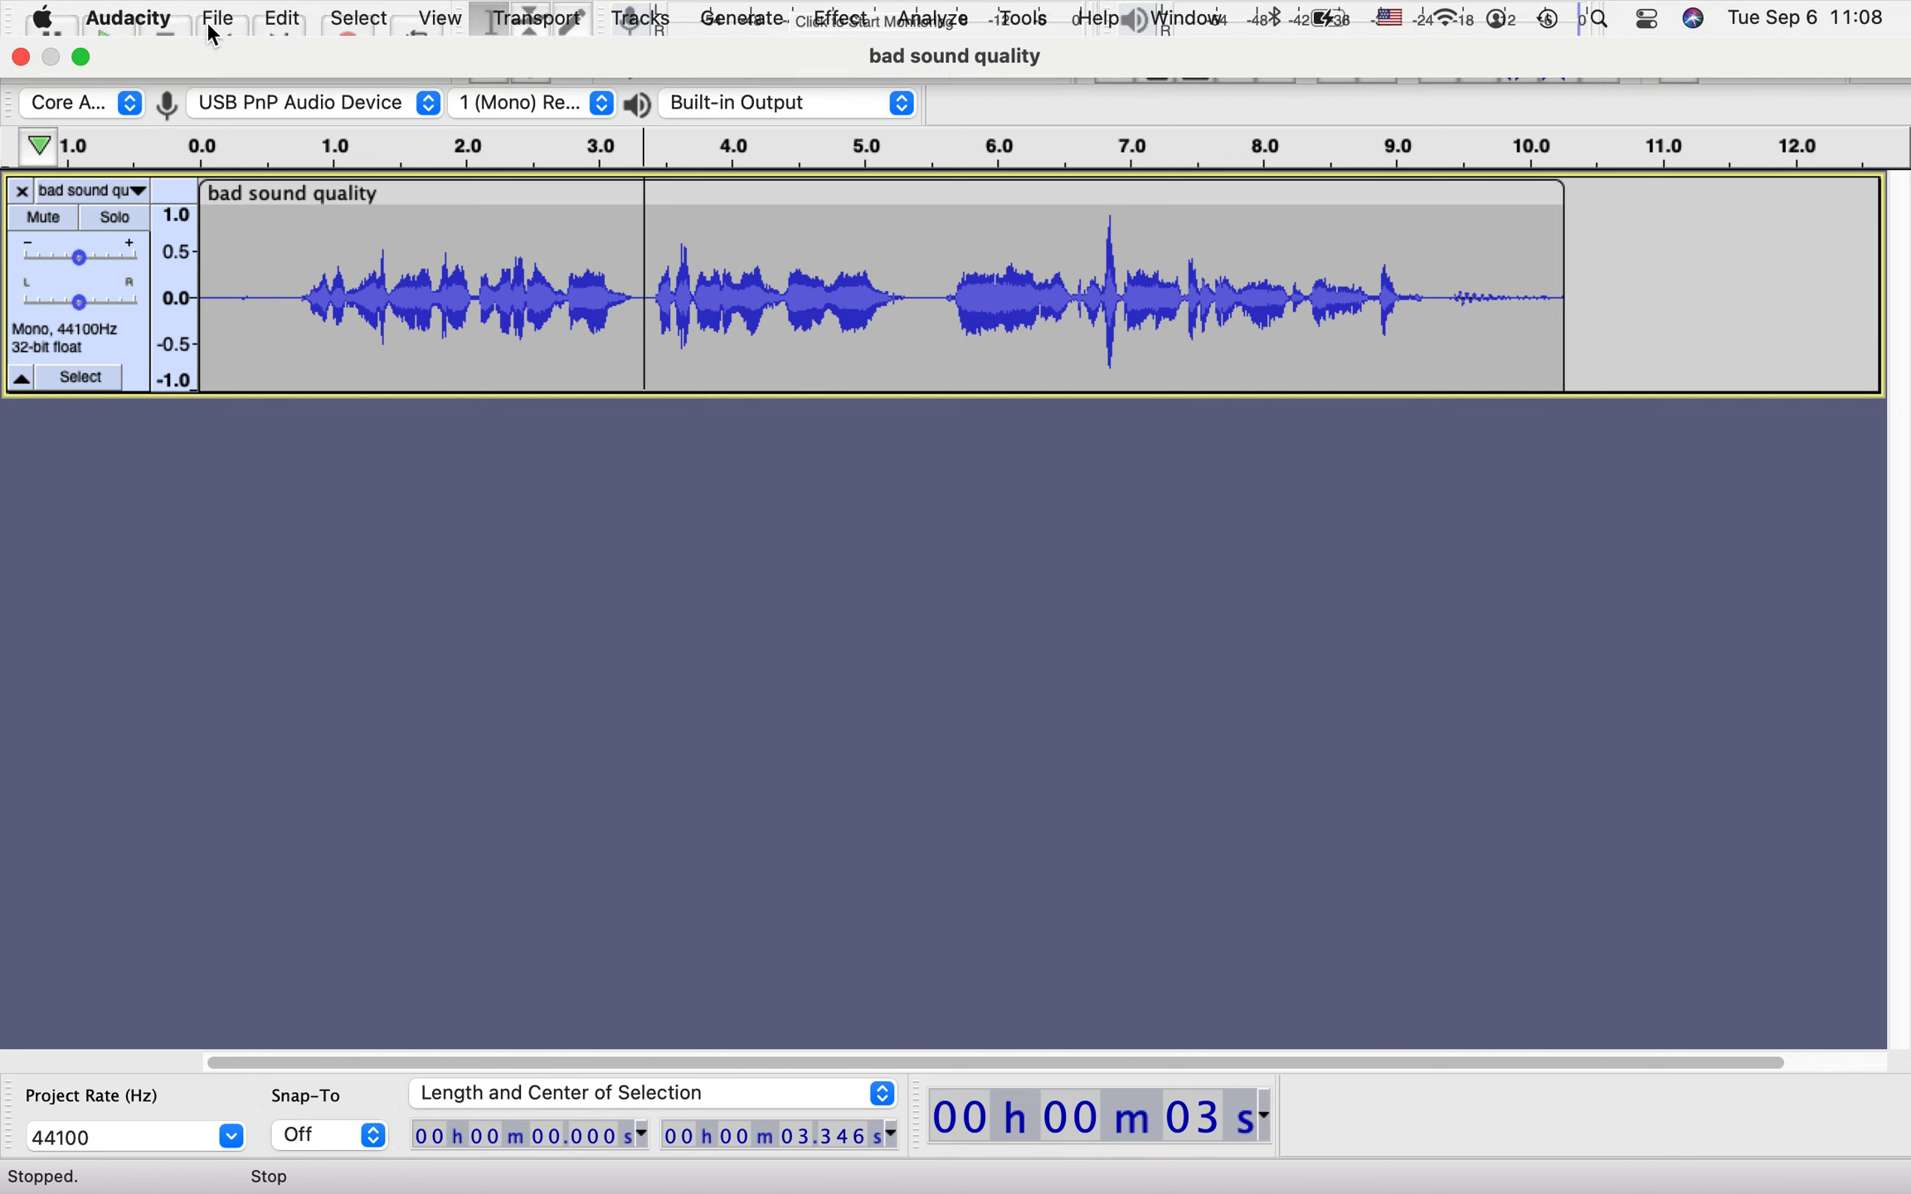
# Export the audio to the Desktop as the MP3 file "better sound quality.mp3" at Standard, 170-210 kbps quality in mono, leaving the metadata tags empty.
pyautogui.click(220, 20)
pyautogui.moveTo(264, 258)
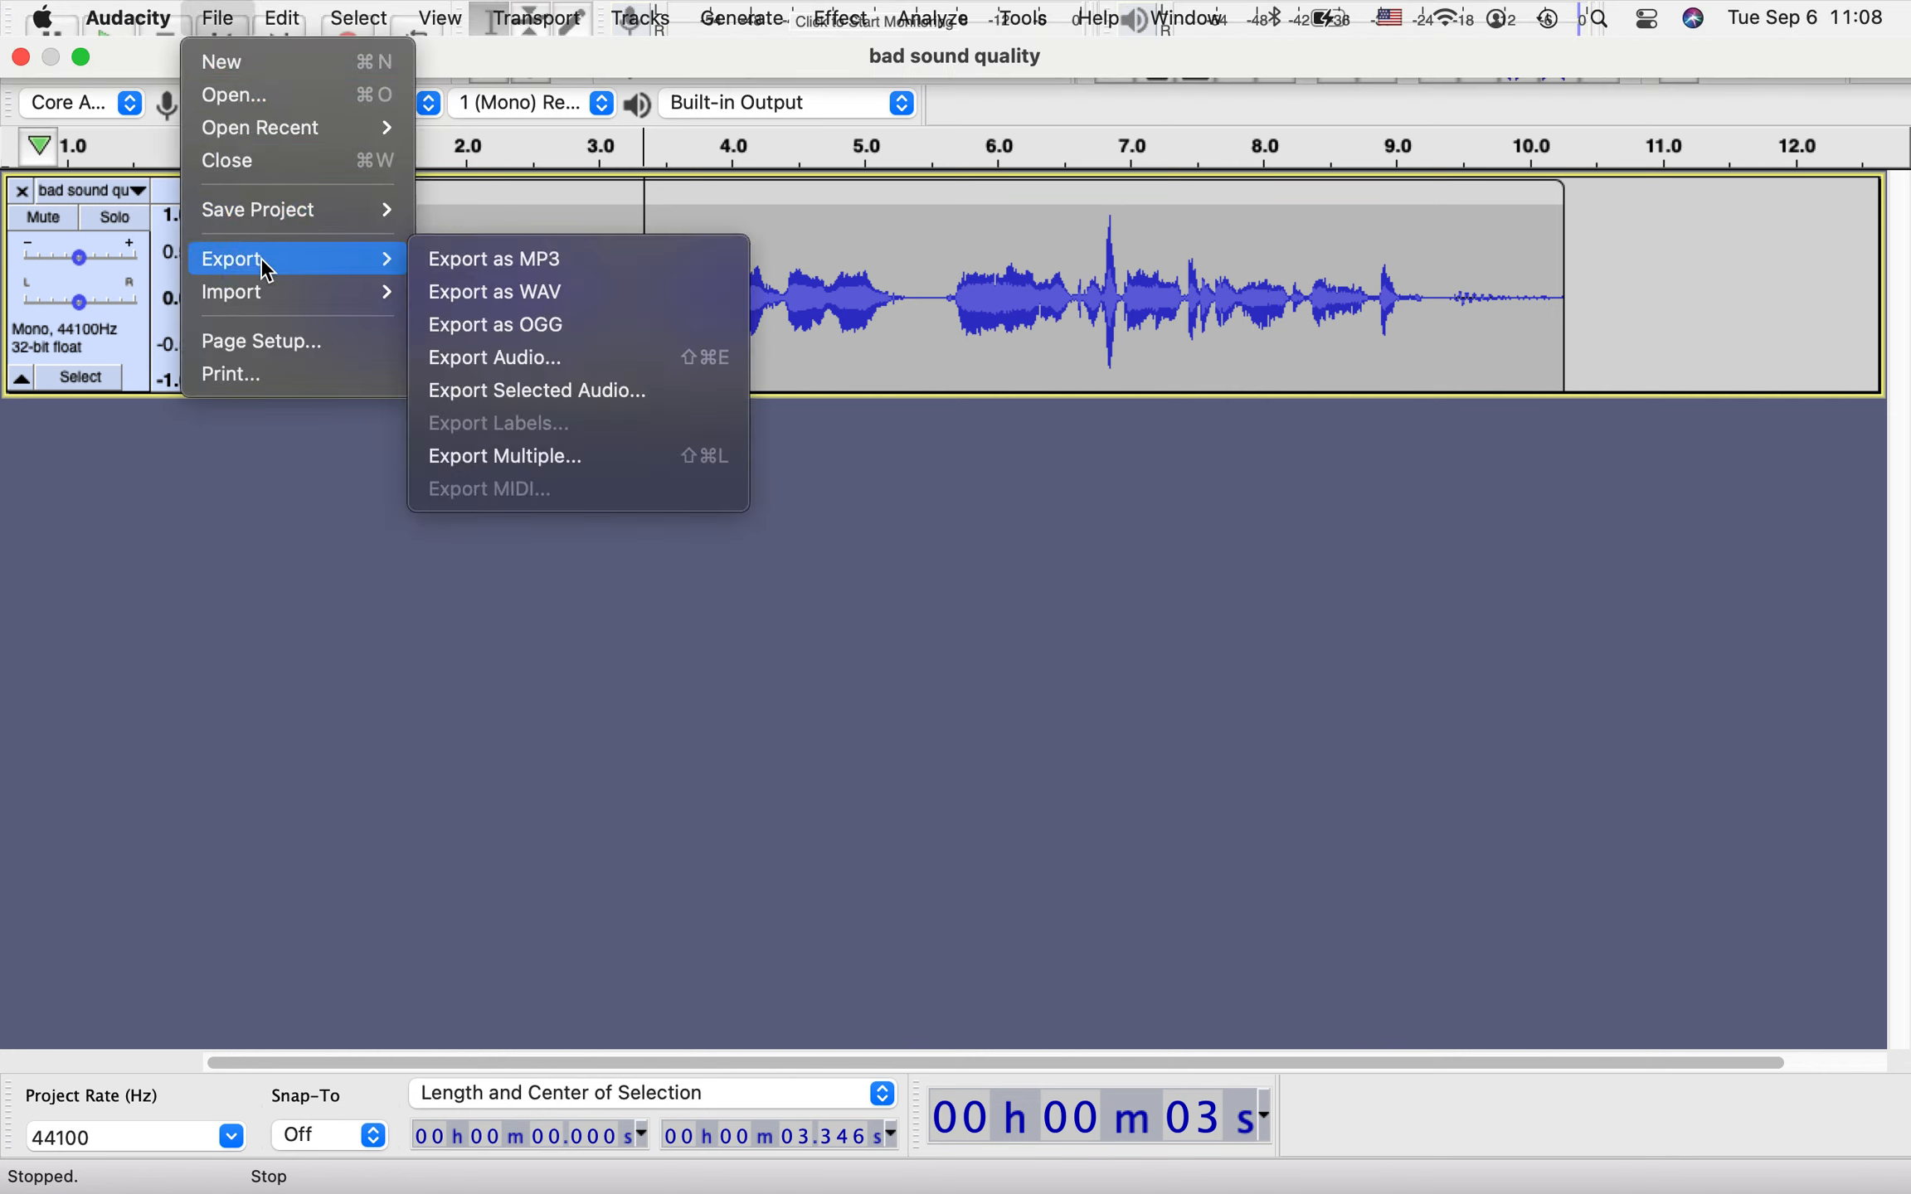
pyautogui.click(480, 262)
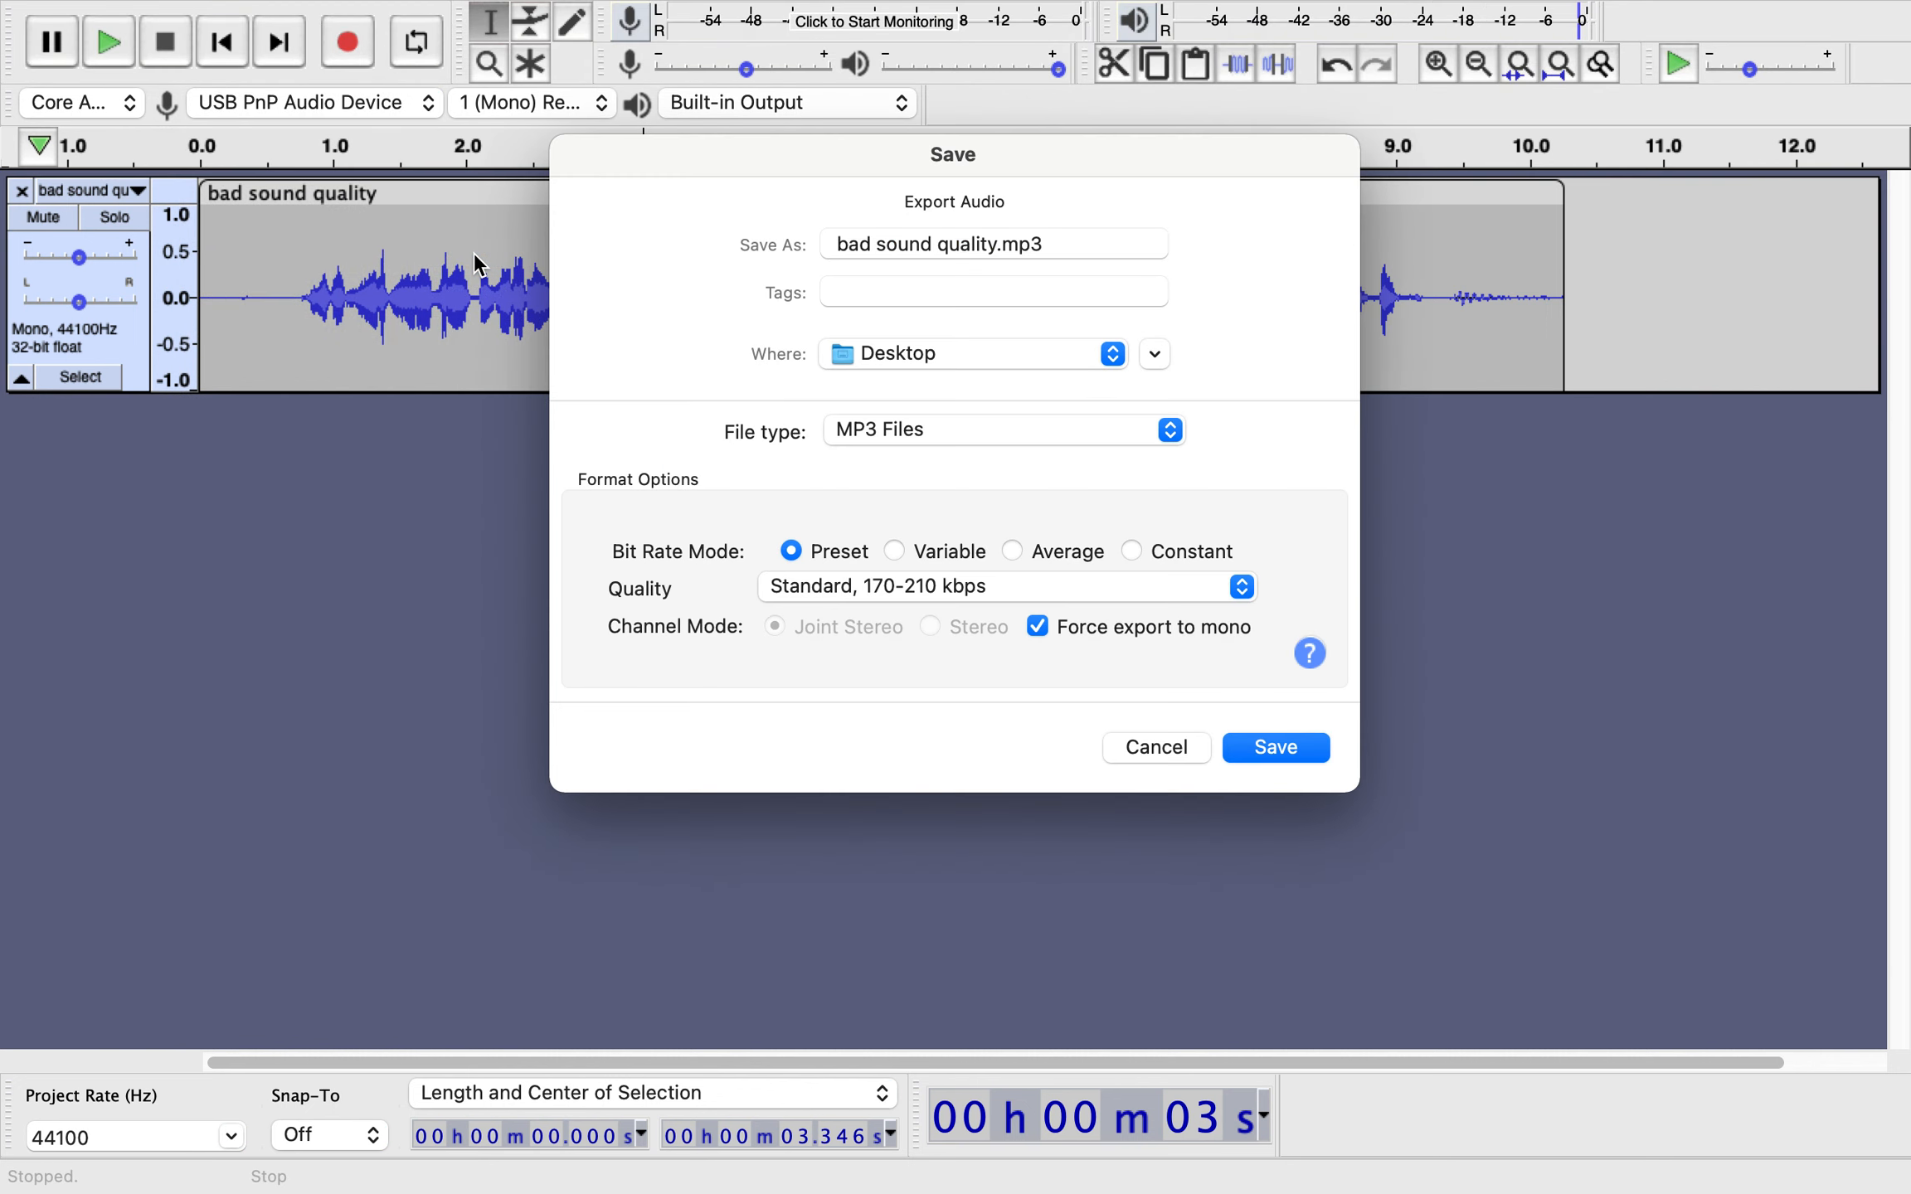
pyautogui.moveTo(874, 246); pyautogui.dragTo(792, 247)
pyautogui.write('better')
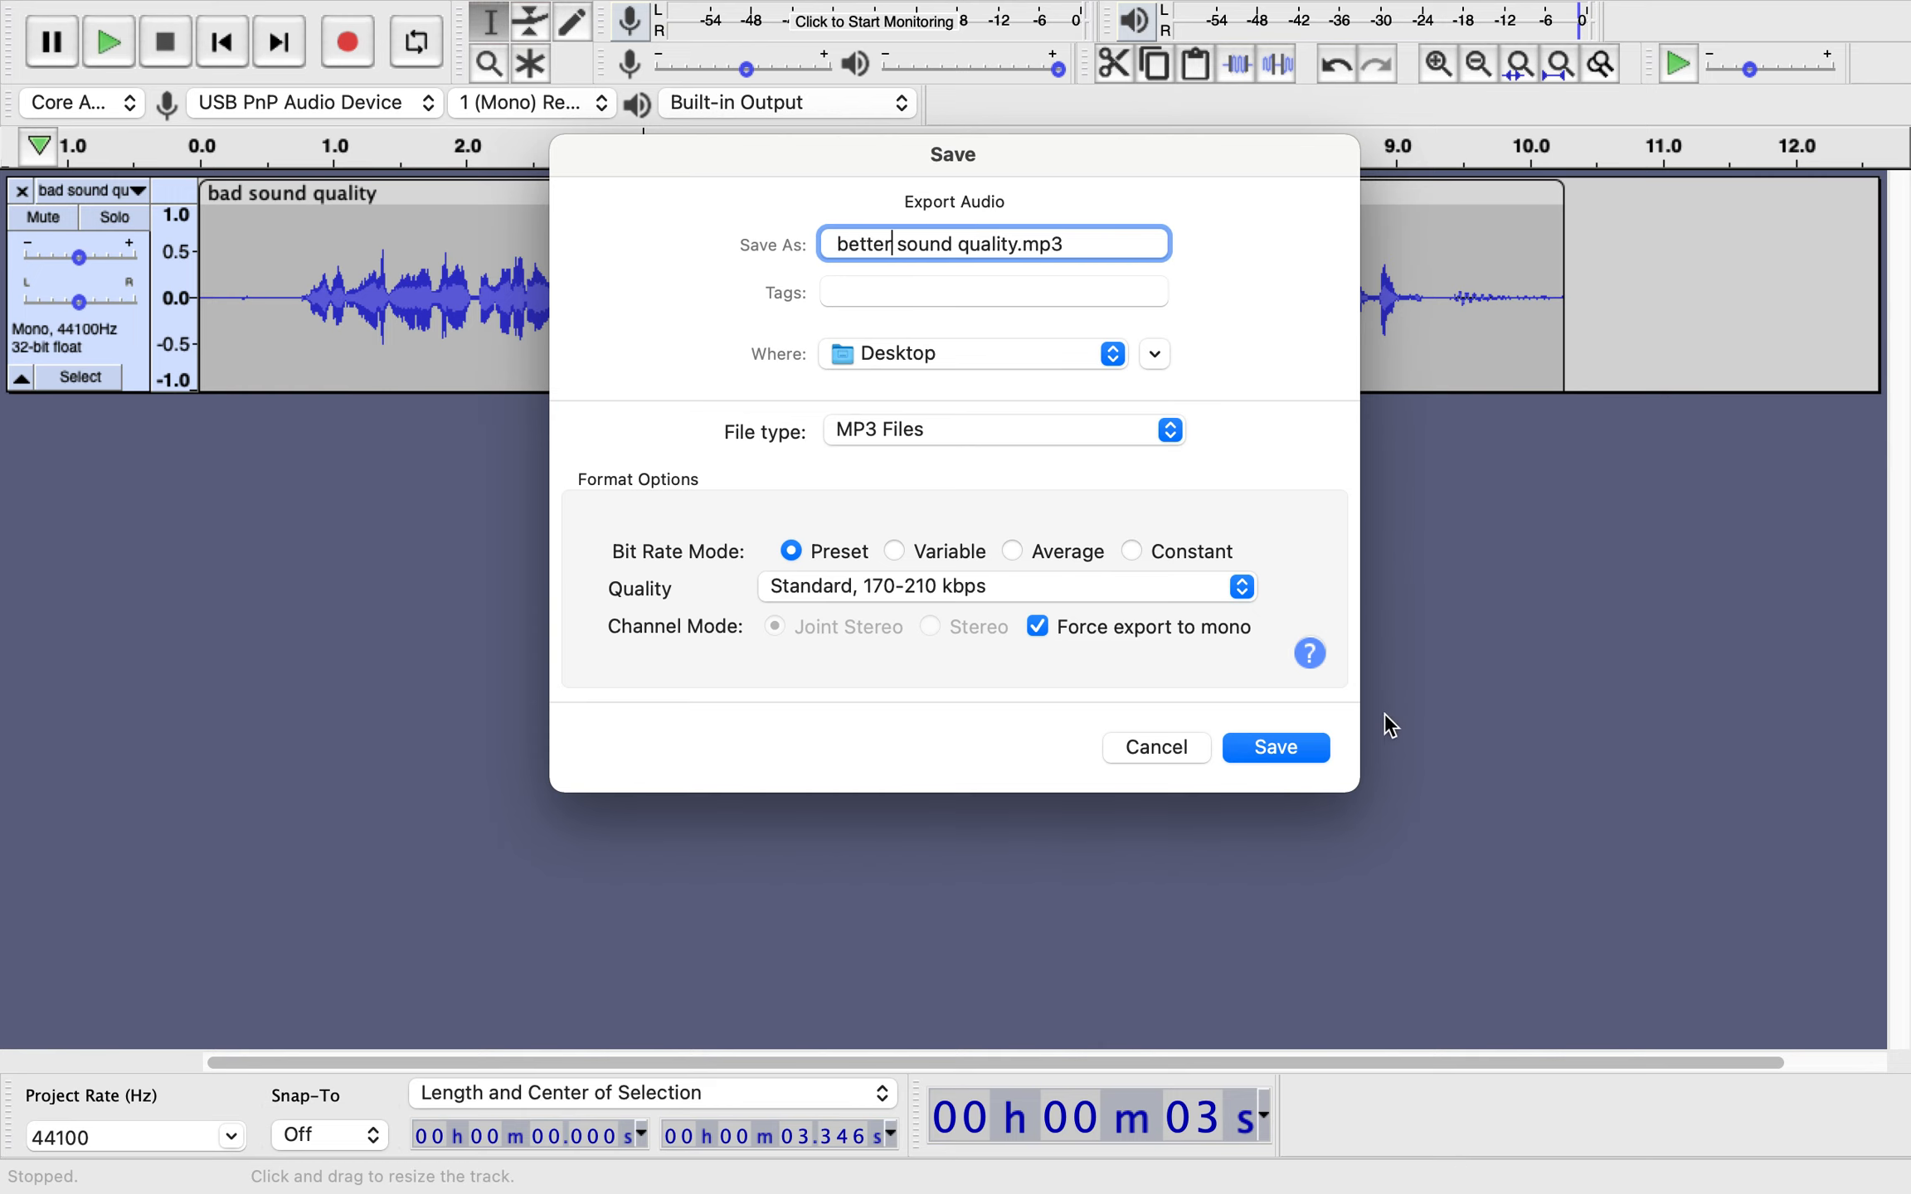
pyautogui.click(1295, 748)
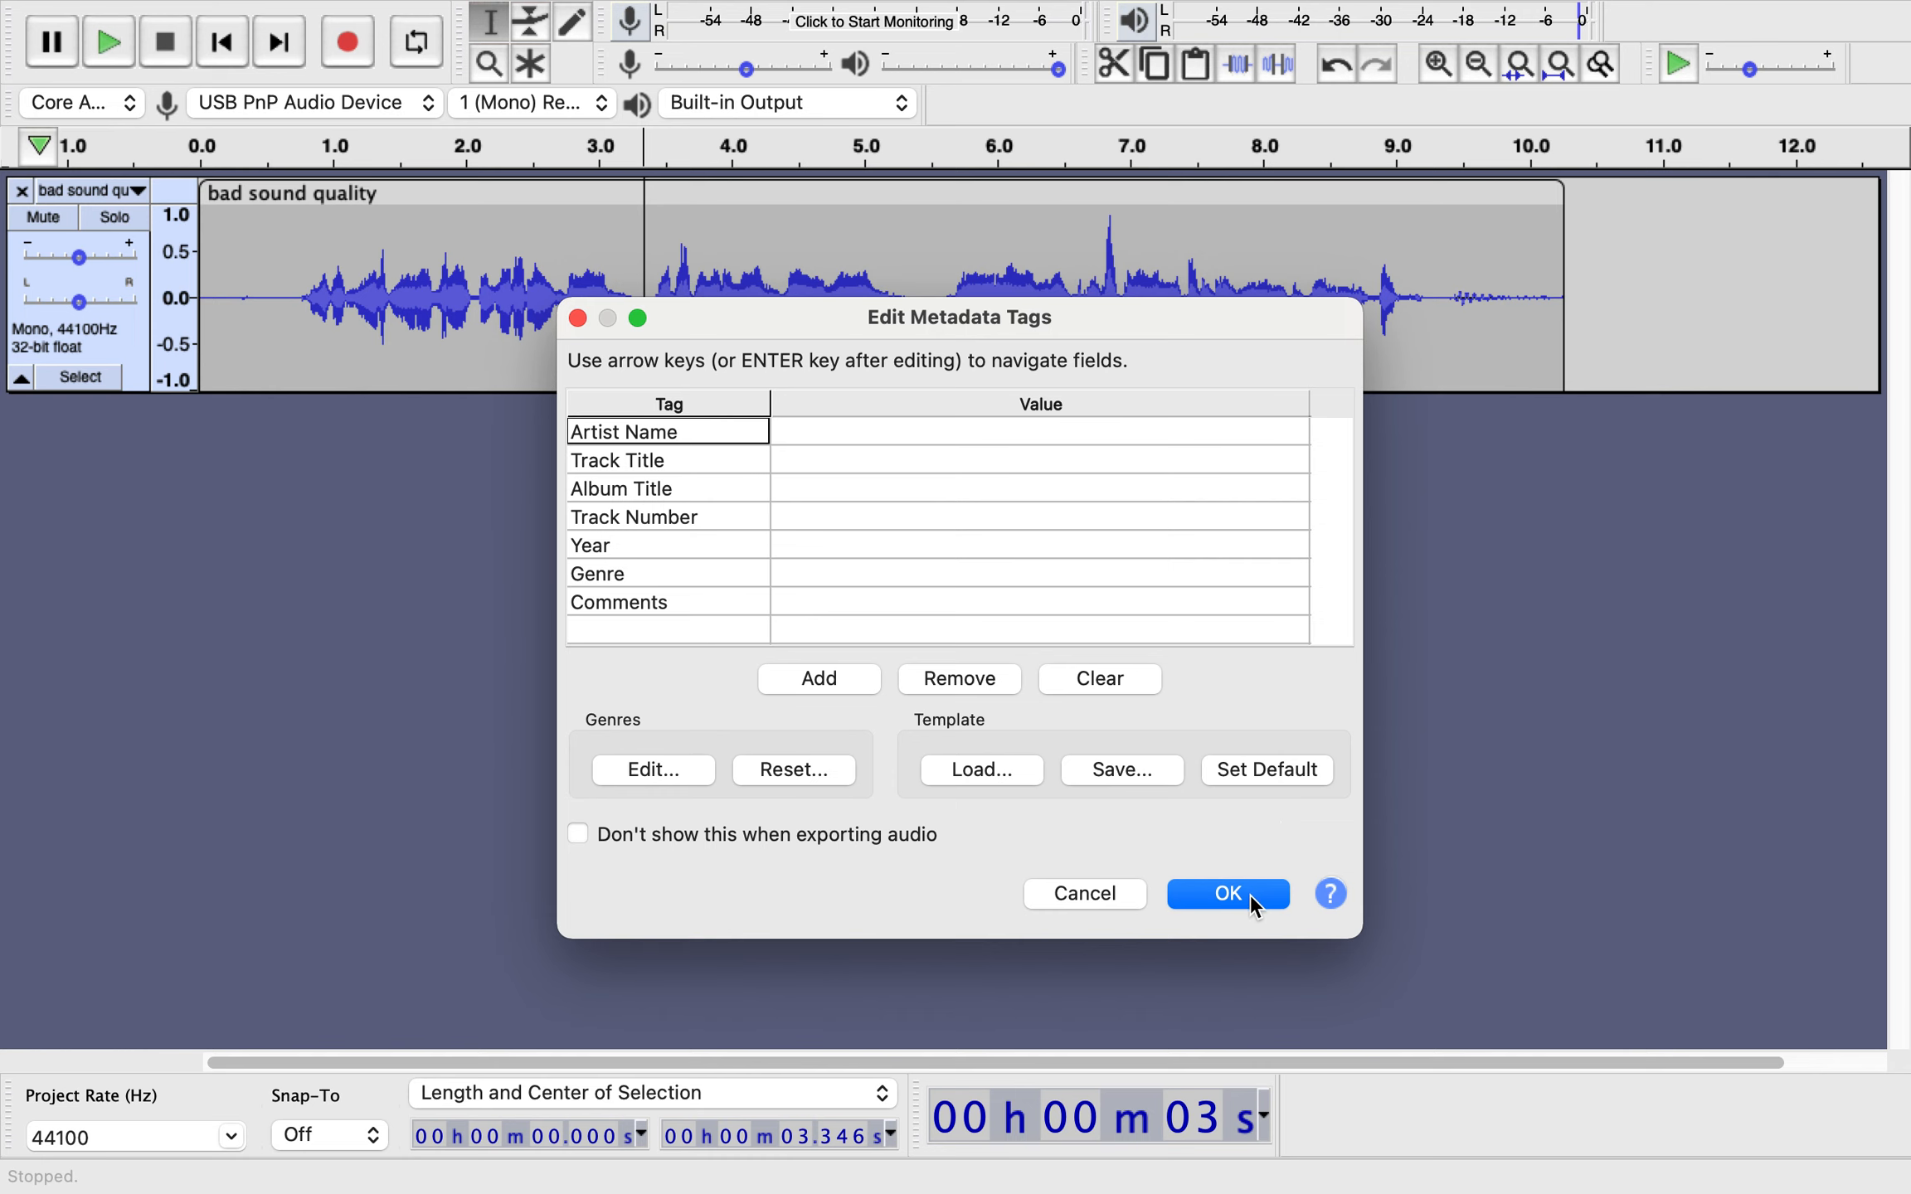
pyautogui.click(1249, 894)
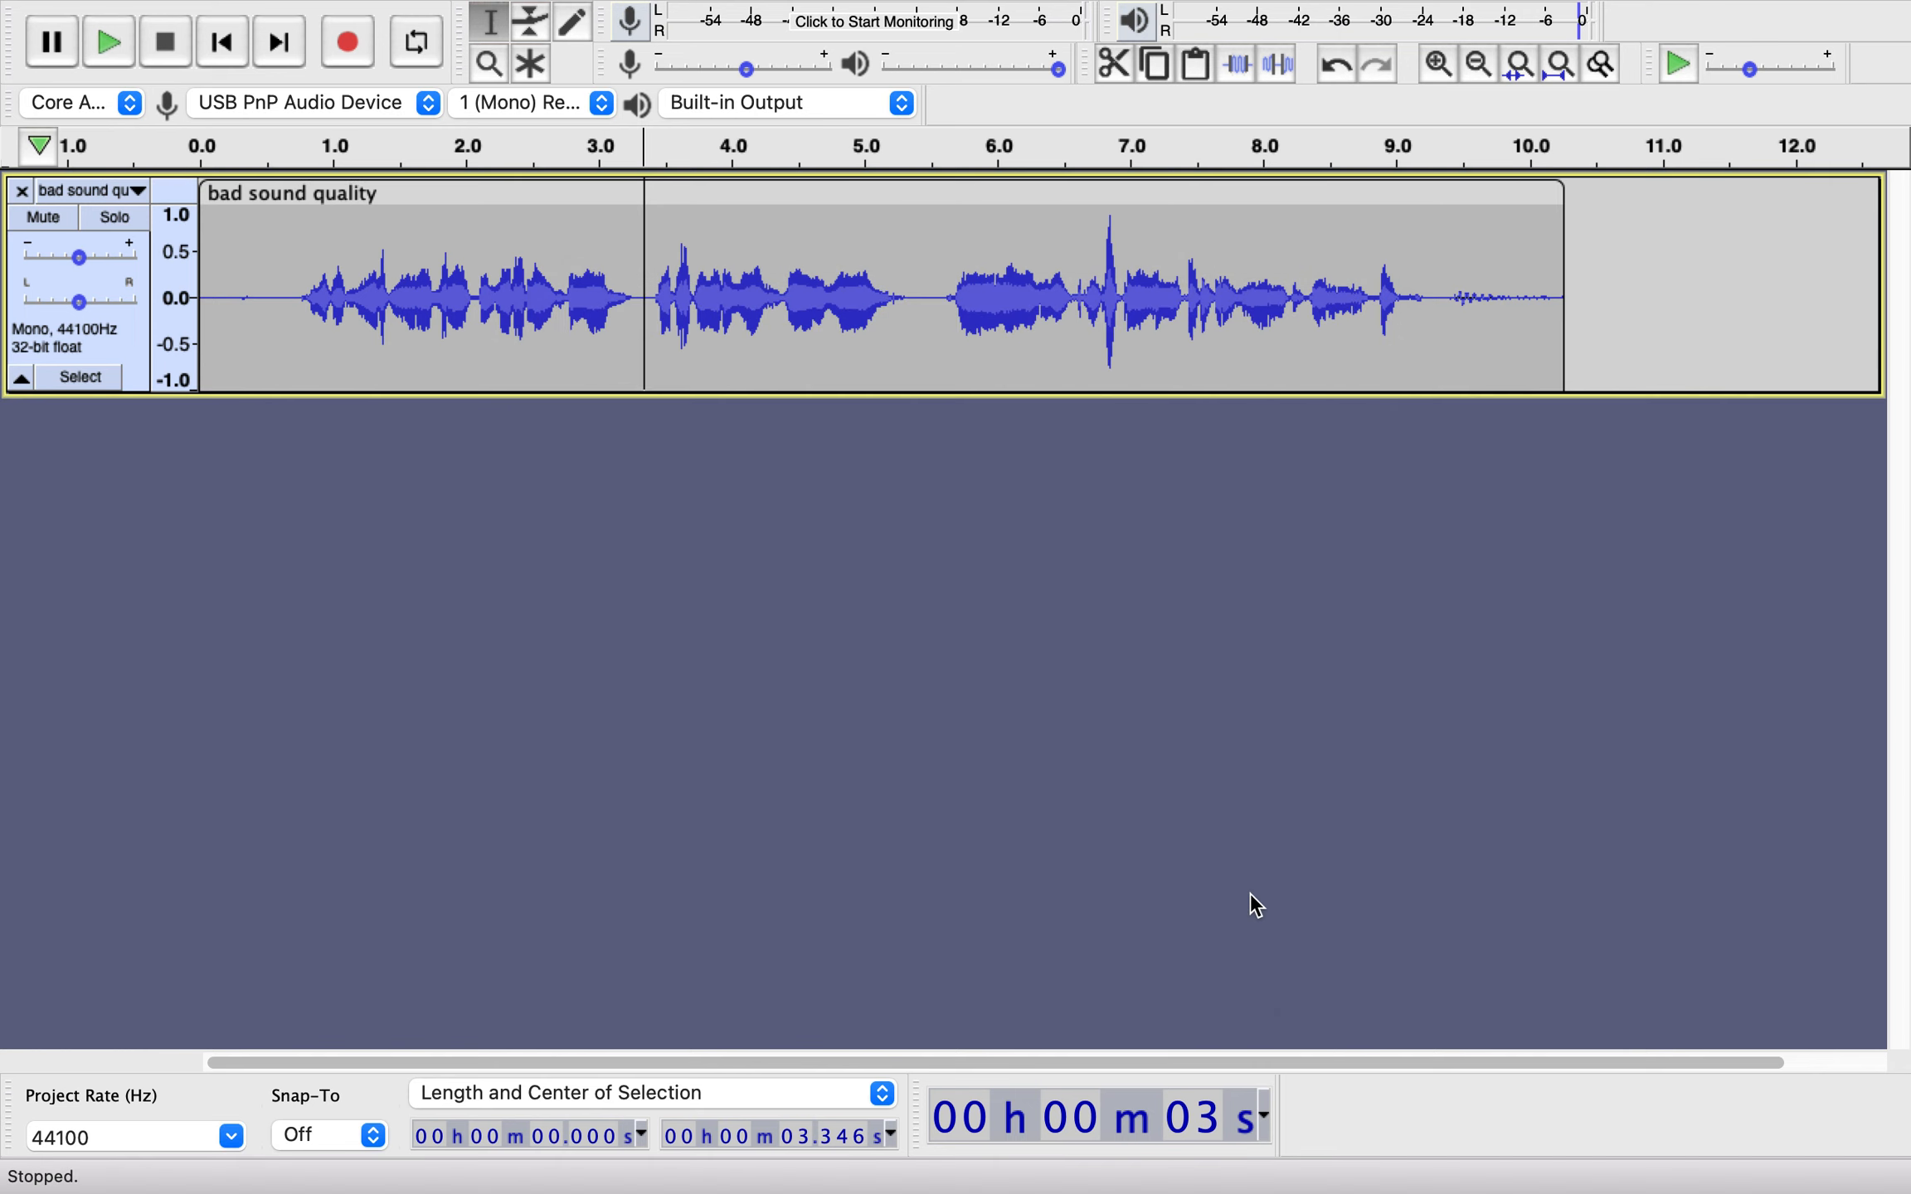